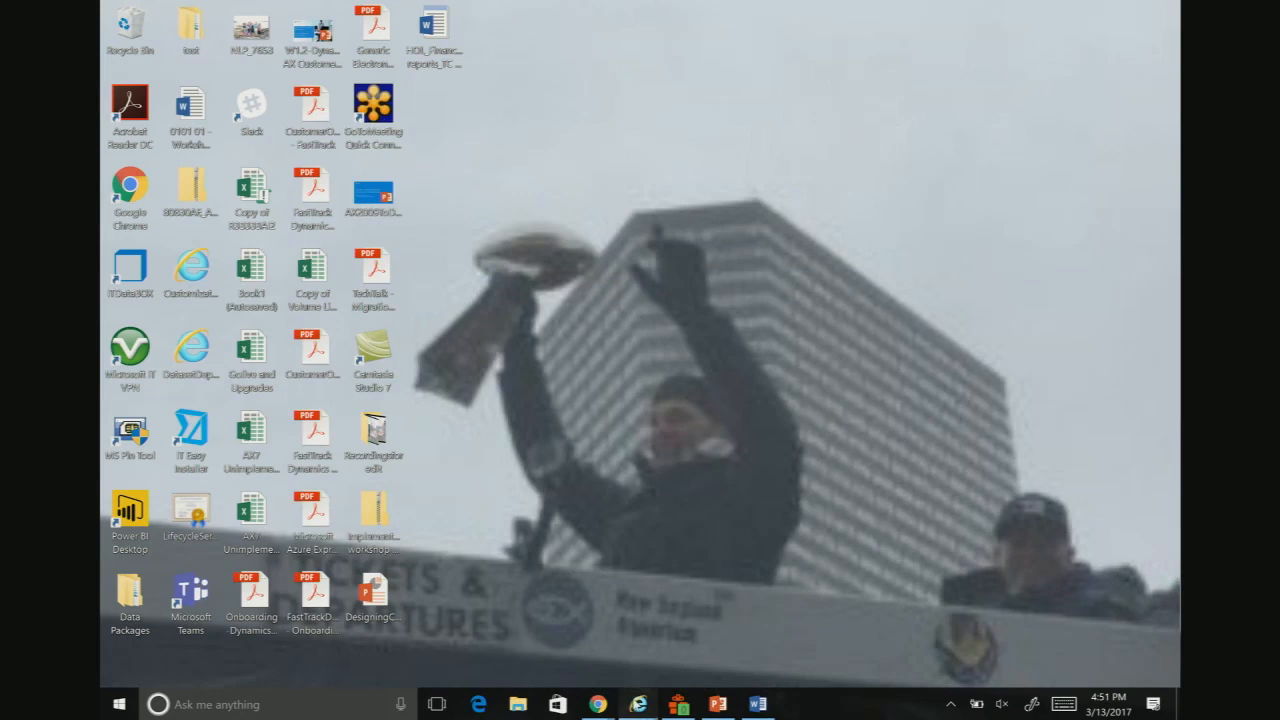
Step: Switch to the Dynamics 365 Operations window and open the Chart of accounts page of the General ledger module
mouse_move(638, 703)
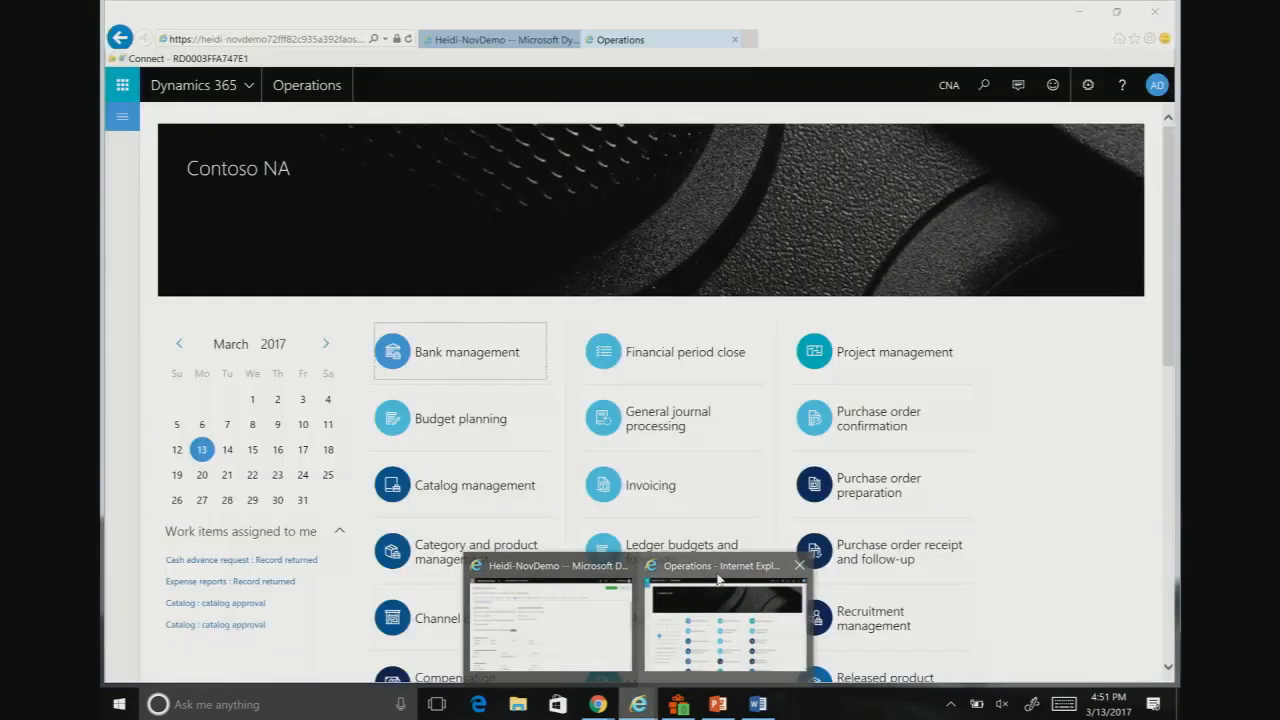
left_click(718, 579)
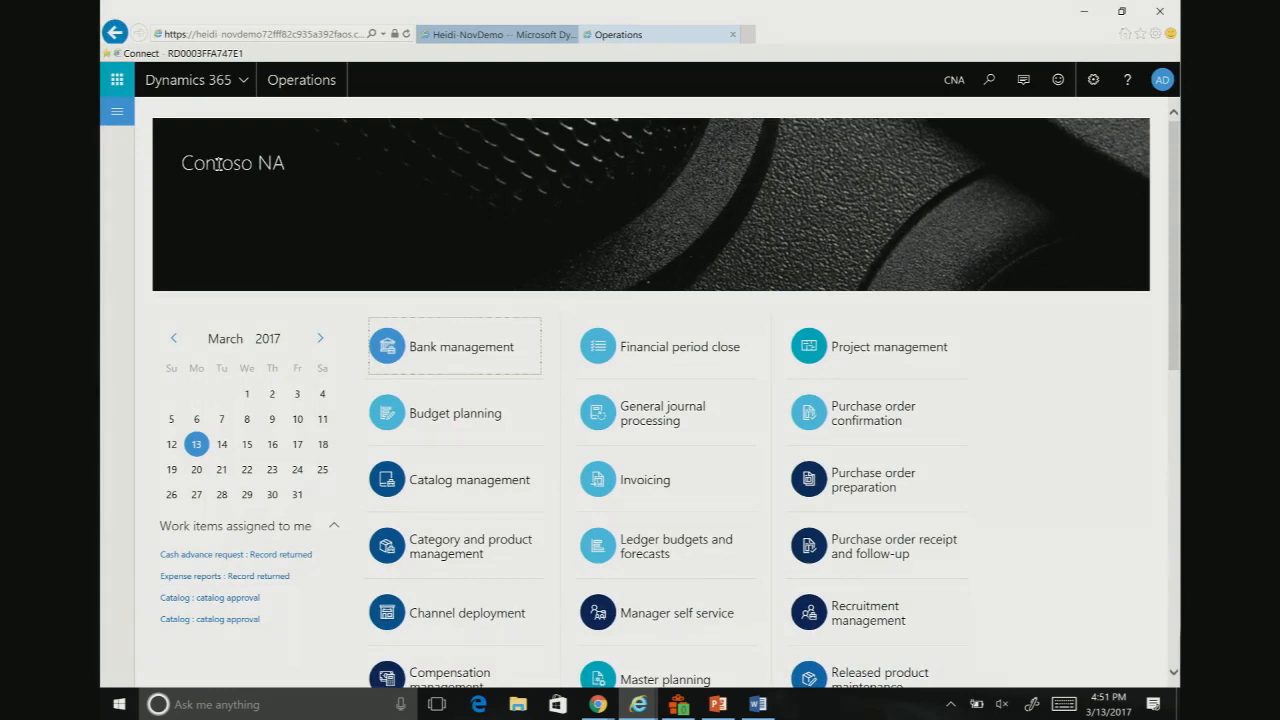
left_click(117, 111)
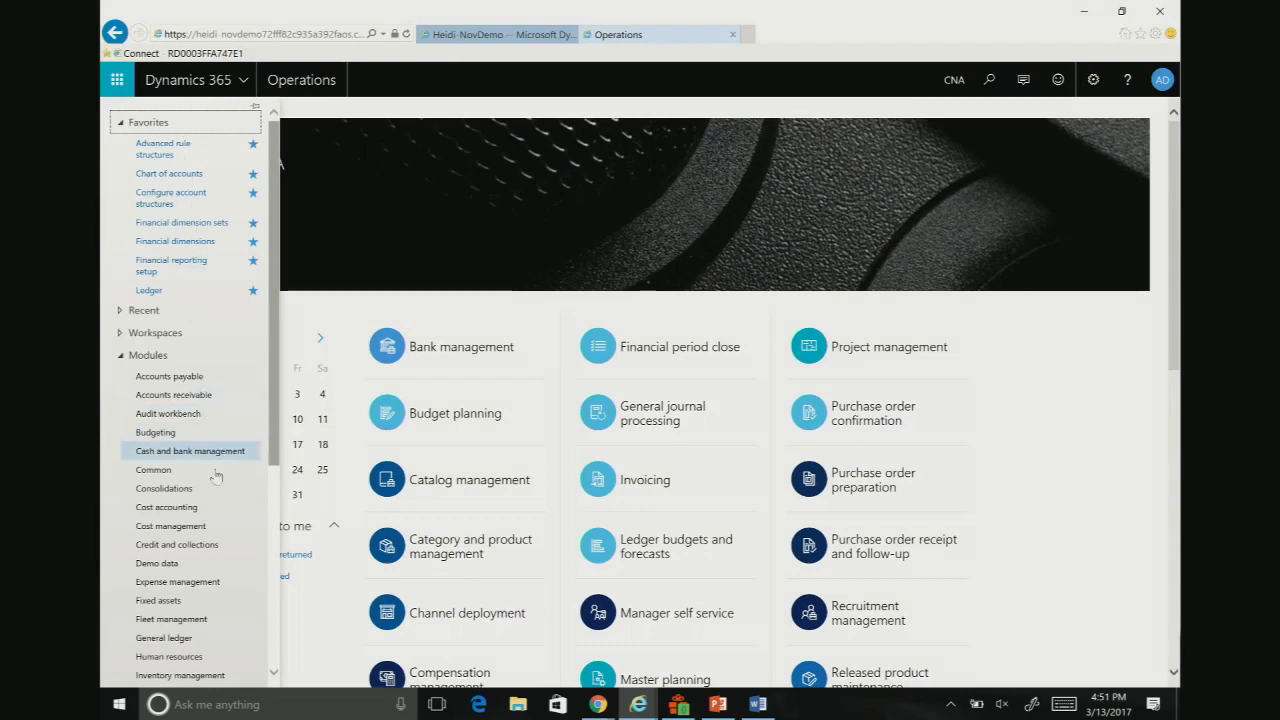
left_click(187, 640)
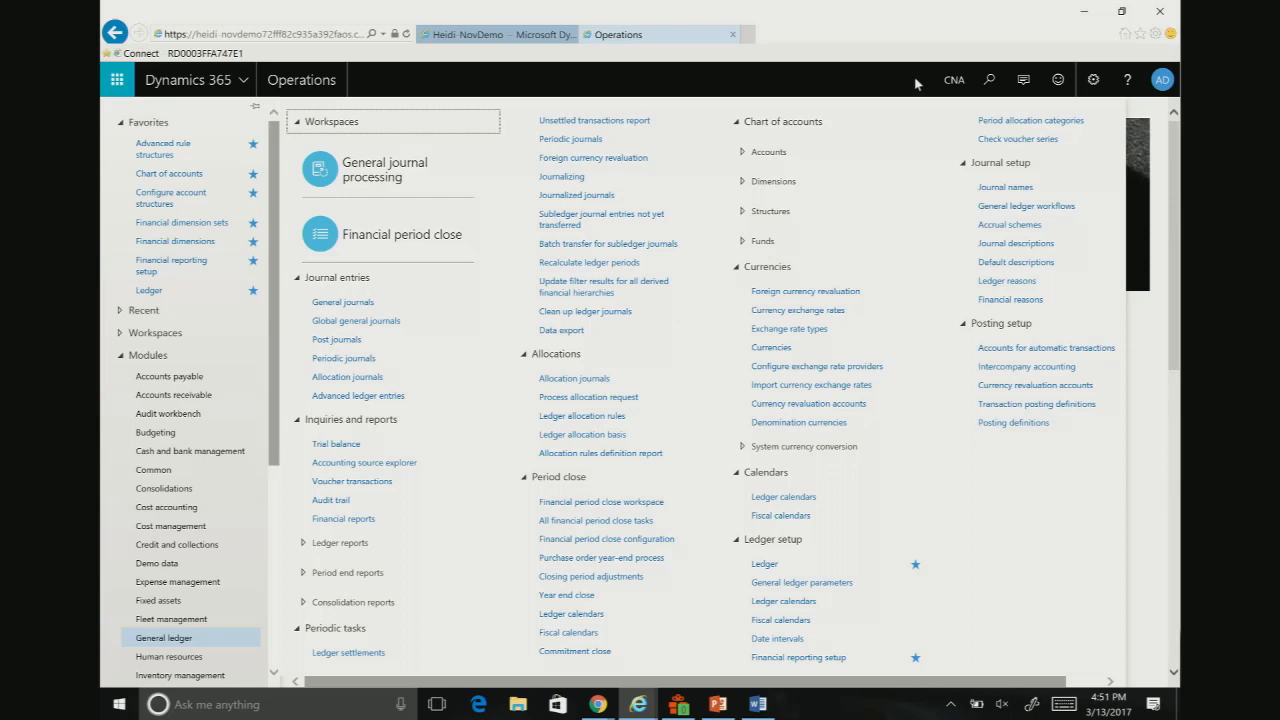
left_click(770, 152)
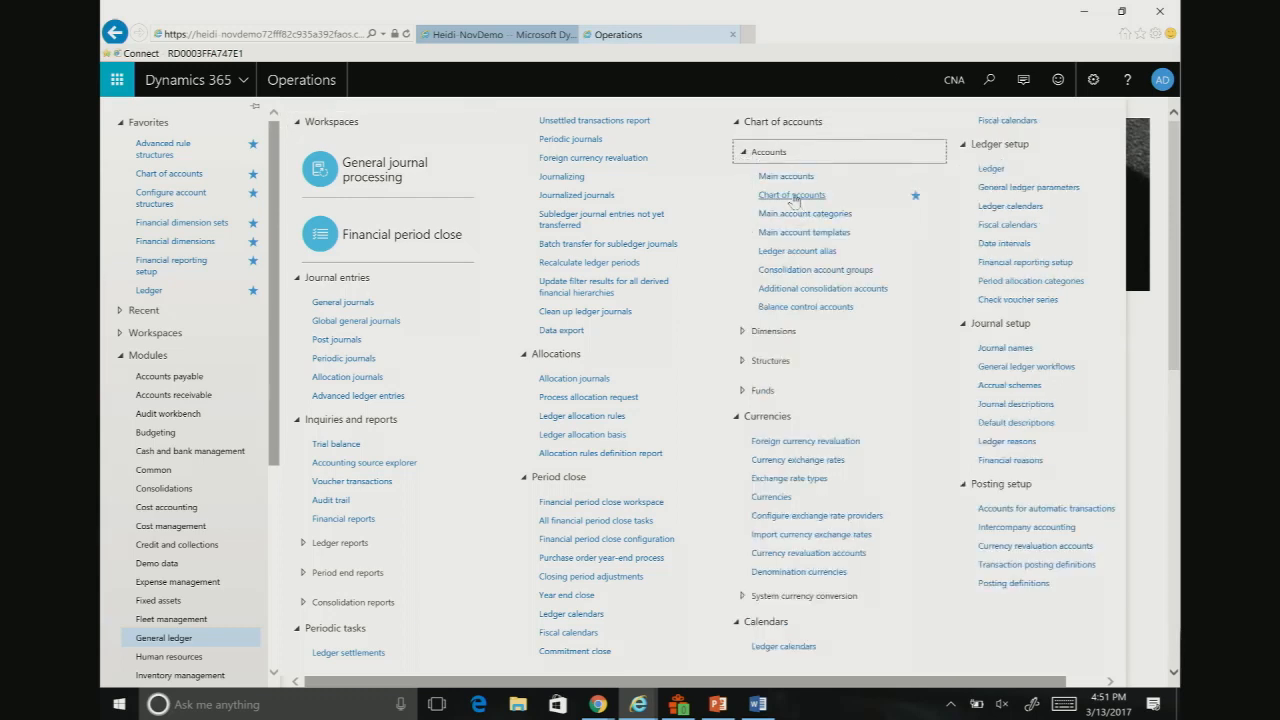
left_click(791, 195)
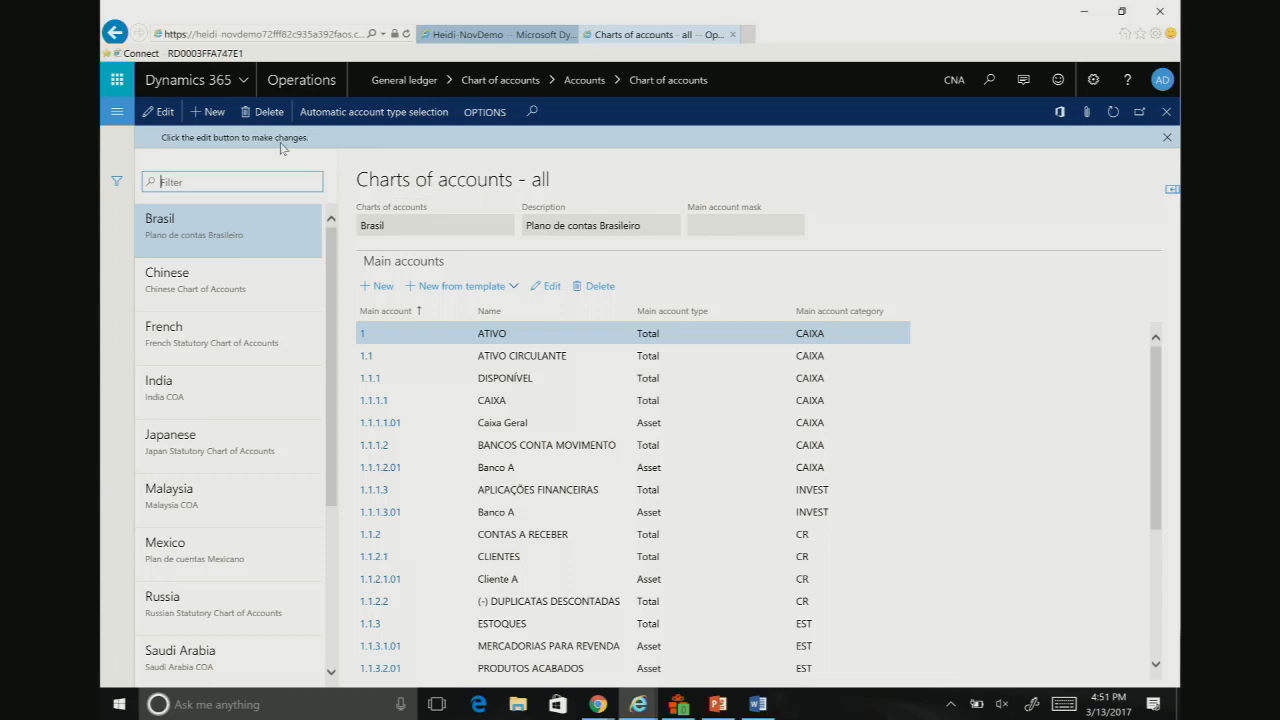
Step: Create a new chart of accounts named Demo1 with the description Demo1
left_click(209, 112)
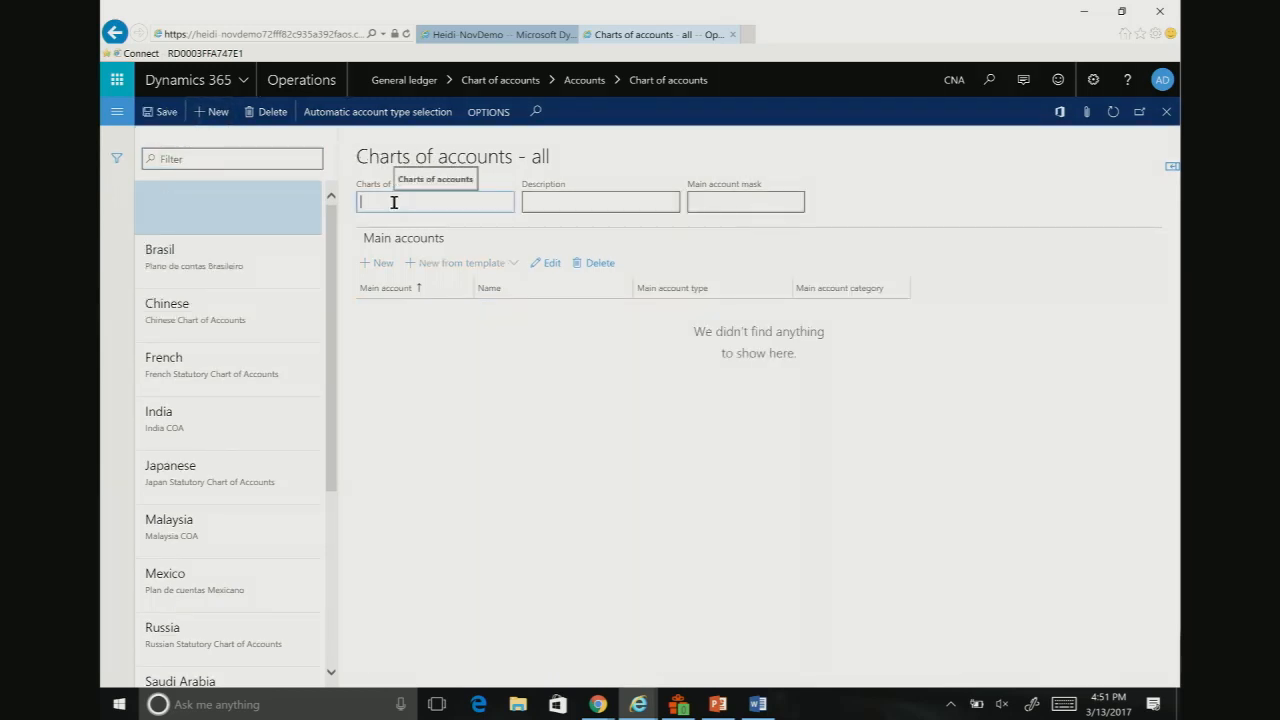
key("Tab")
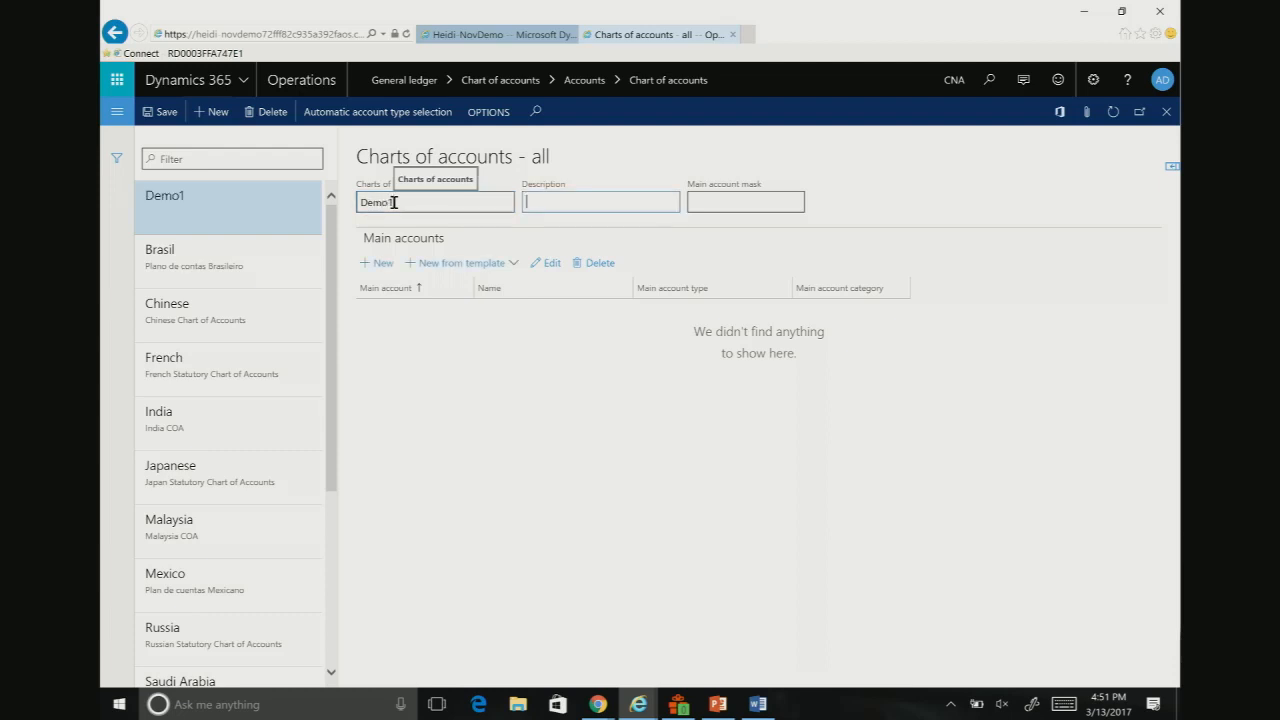
type("Demo1")
key("Tab")
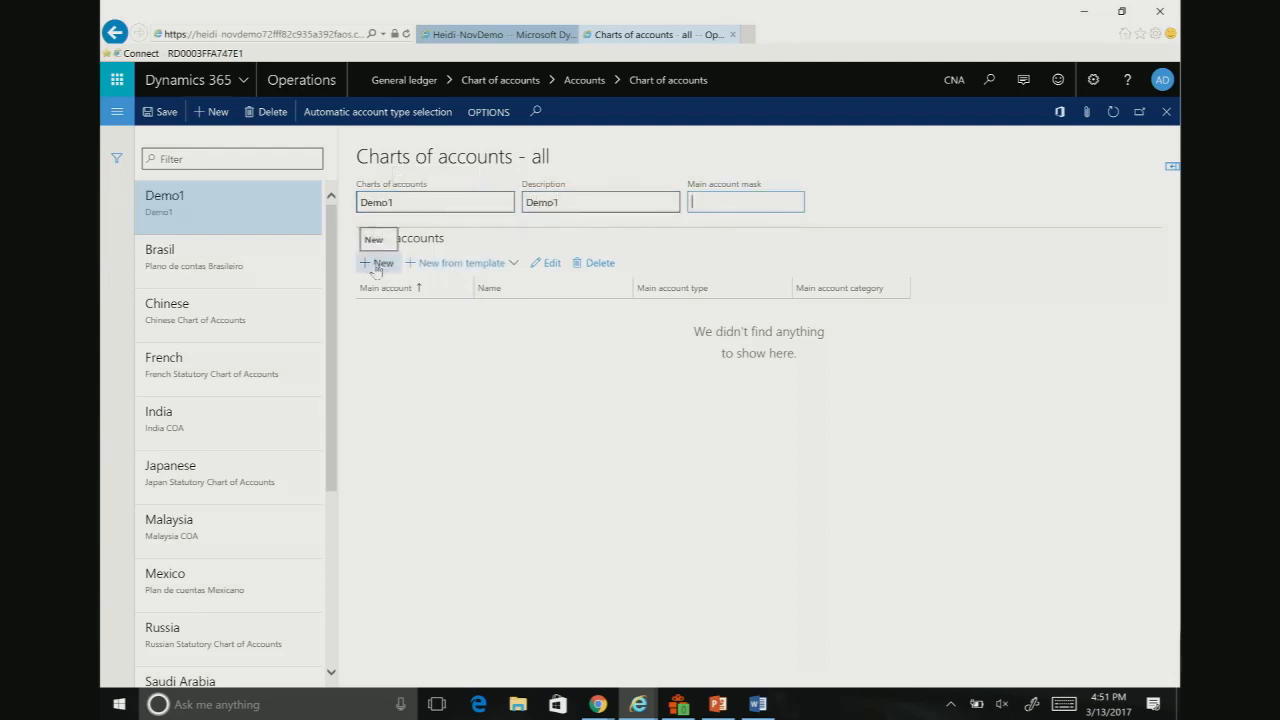
Step: Start a new main account in Demo1 from the AR (Accounts Receivable Accounts) template
left_click(446, 266)
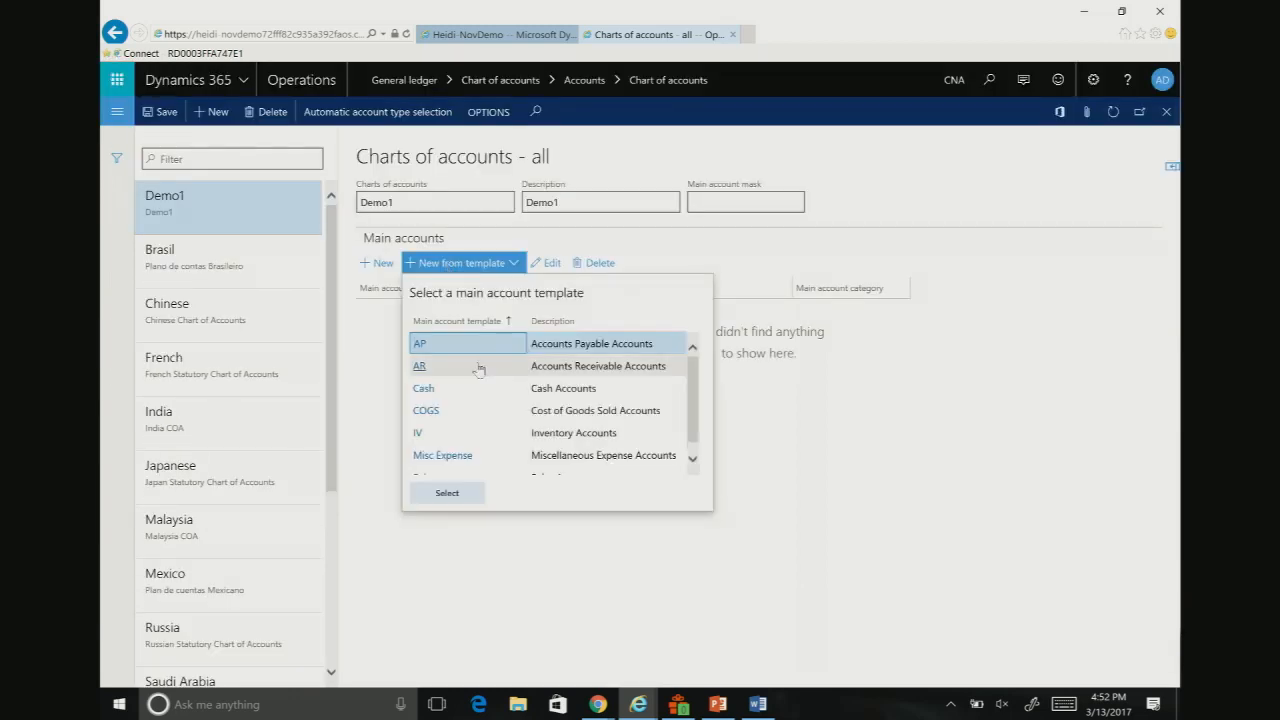
left_click(476, 370)
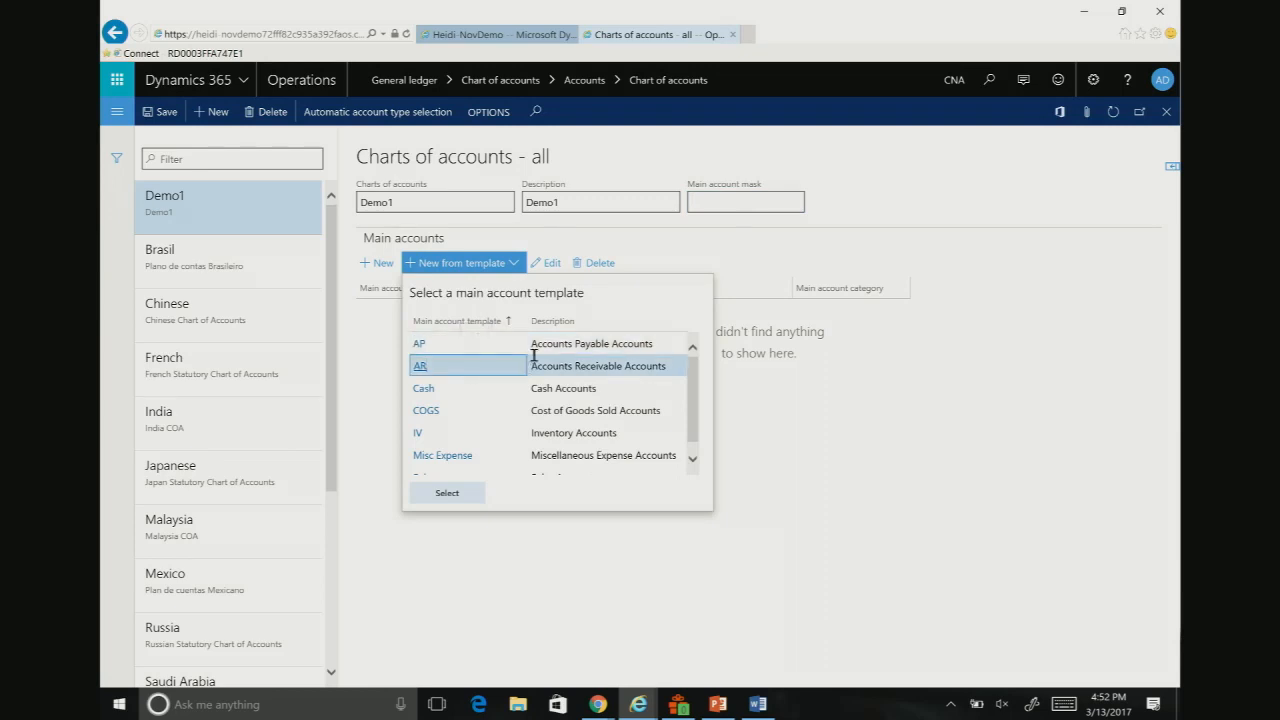
left_click(447, 492)
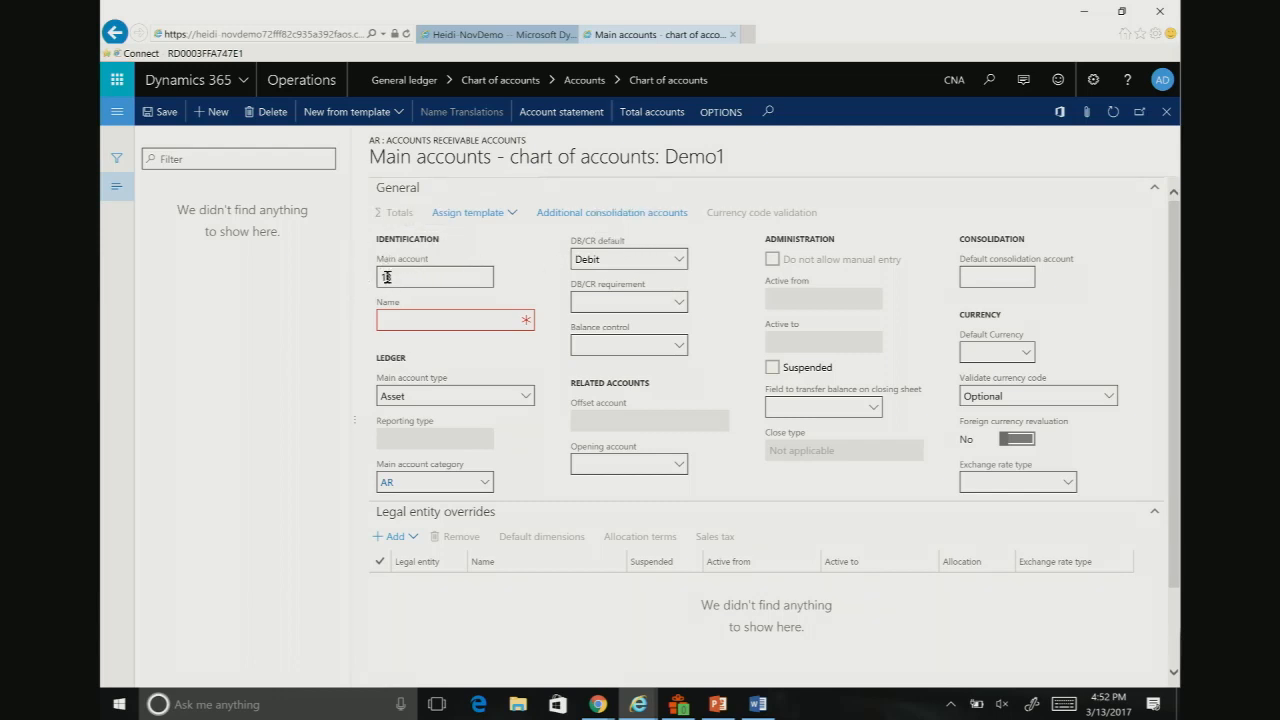
Step: Set the main account number to 131212 and its name to AR - US Customers, and save the account
left_click(420, 276)
type("1300")
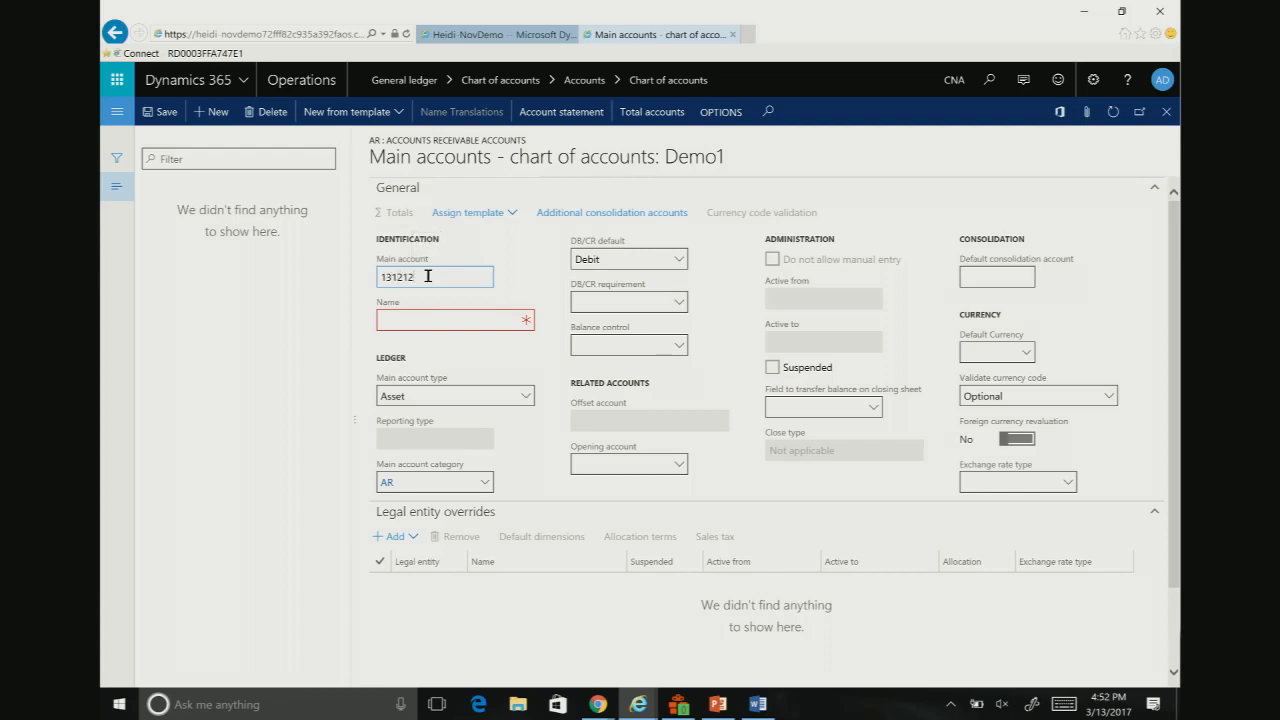
key("Tab")
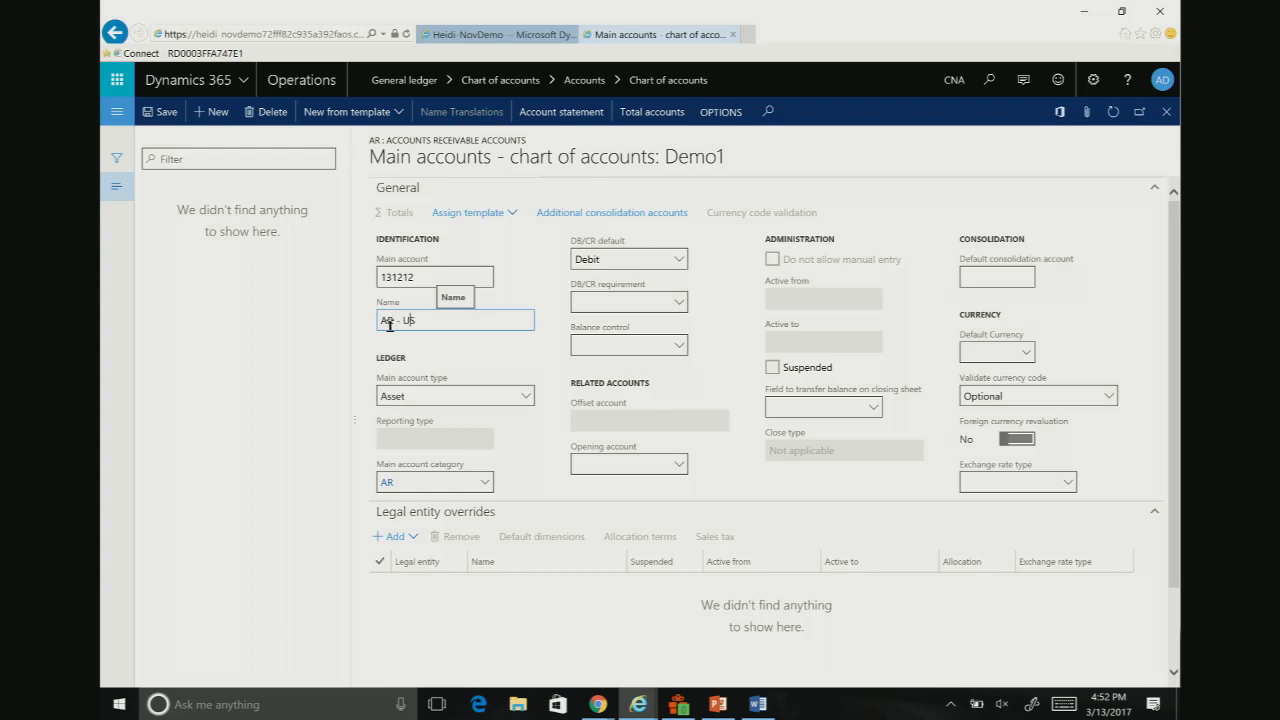
type("tomers")
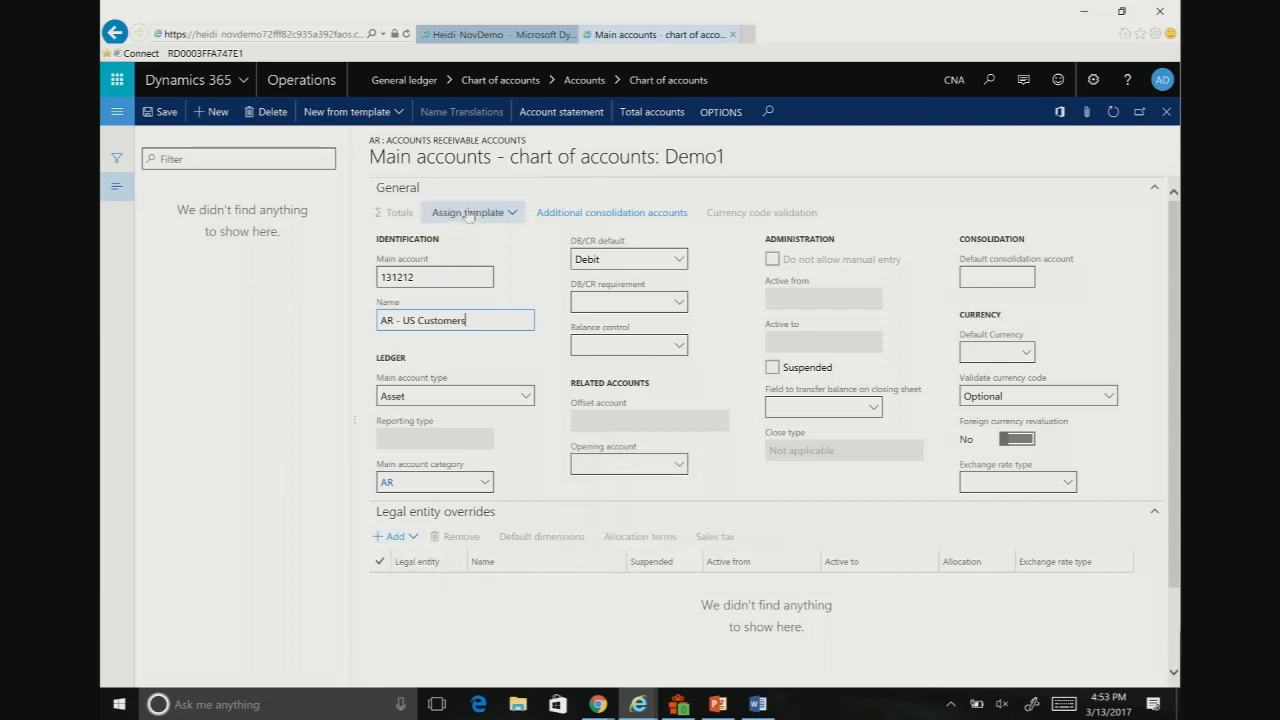
left_click(153, 118)
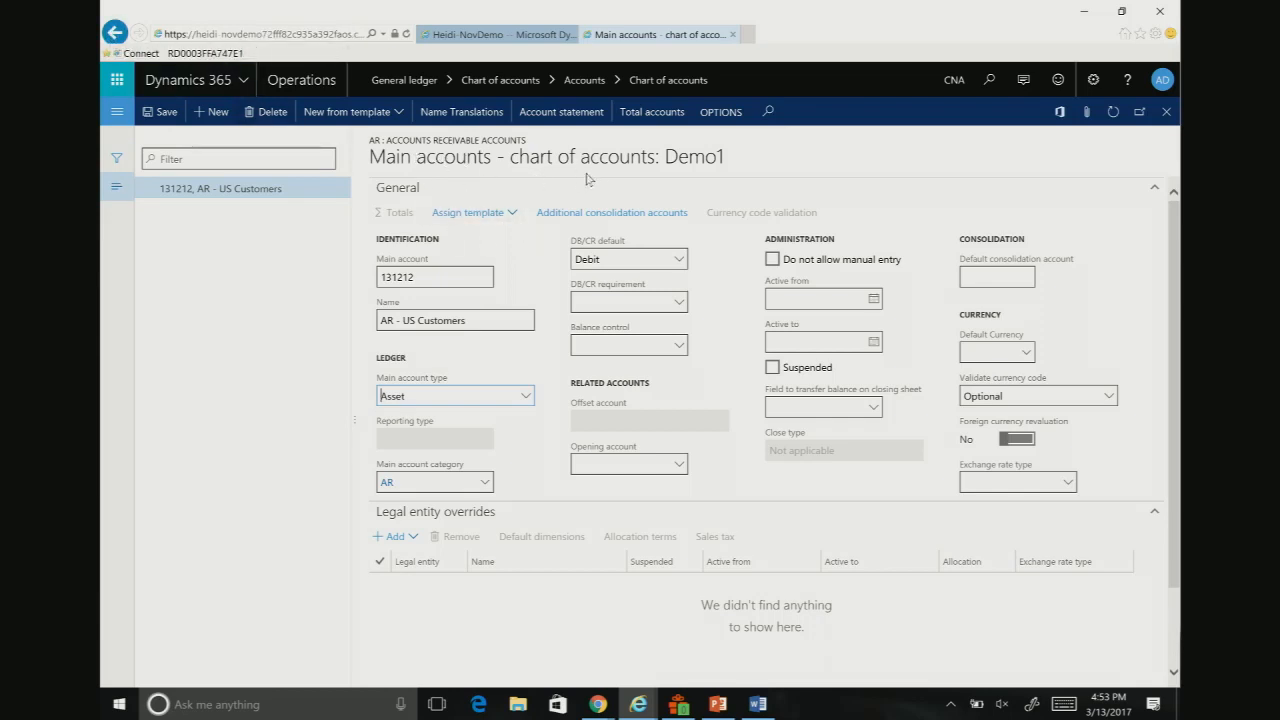
Step: Return to the list of charts of accounts and look through the main accounts of the Shared chart
left_click(115, 33)
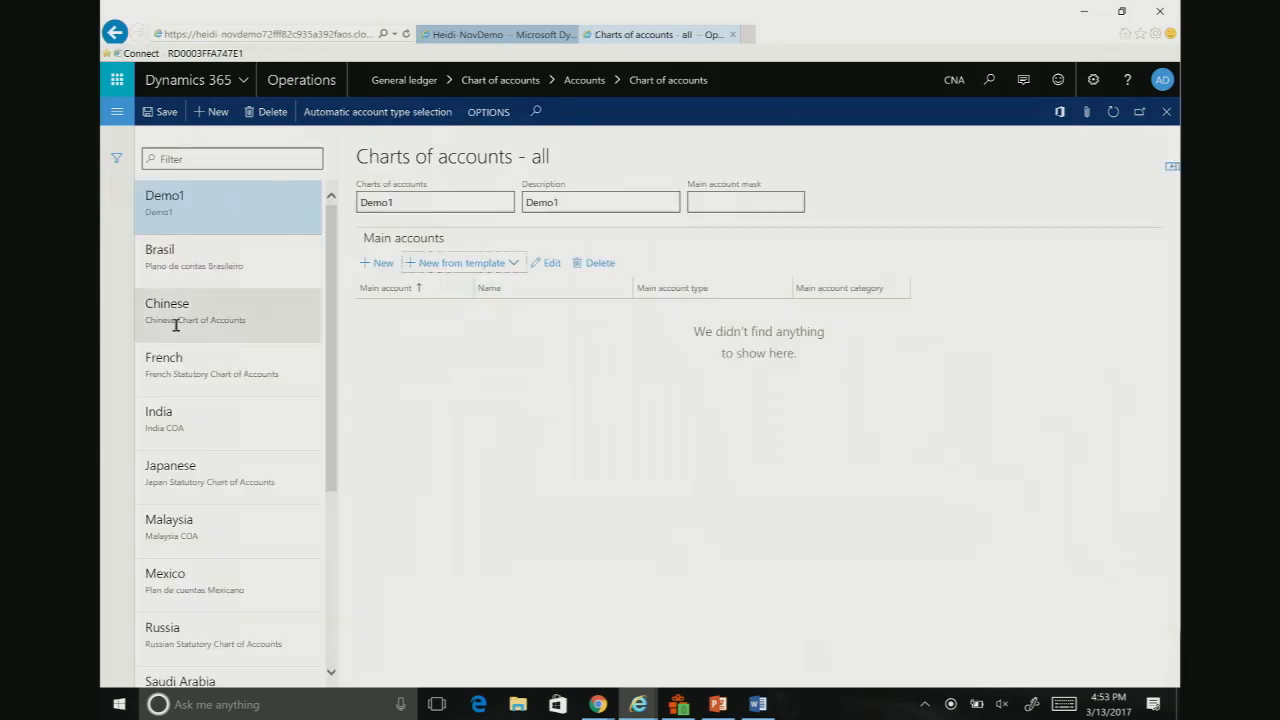
scroll(211, 274, "down", 3)
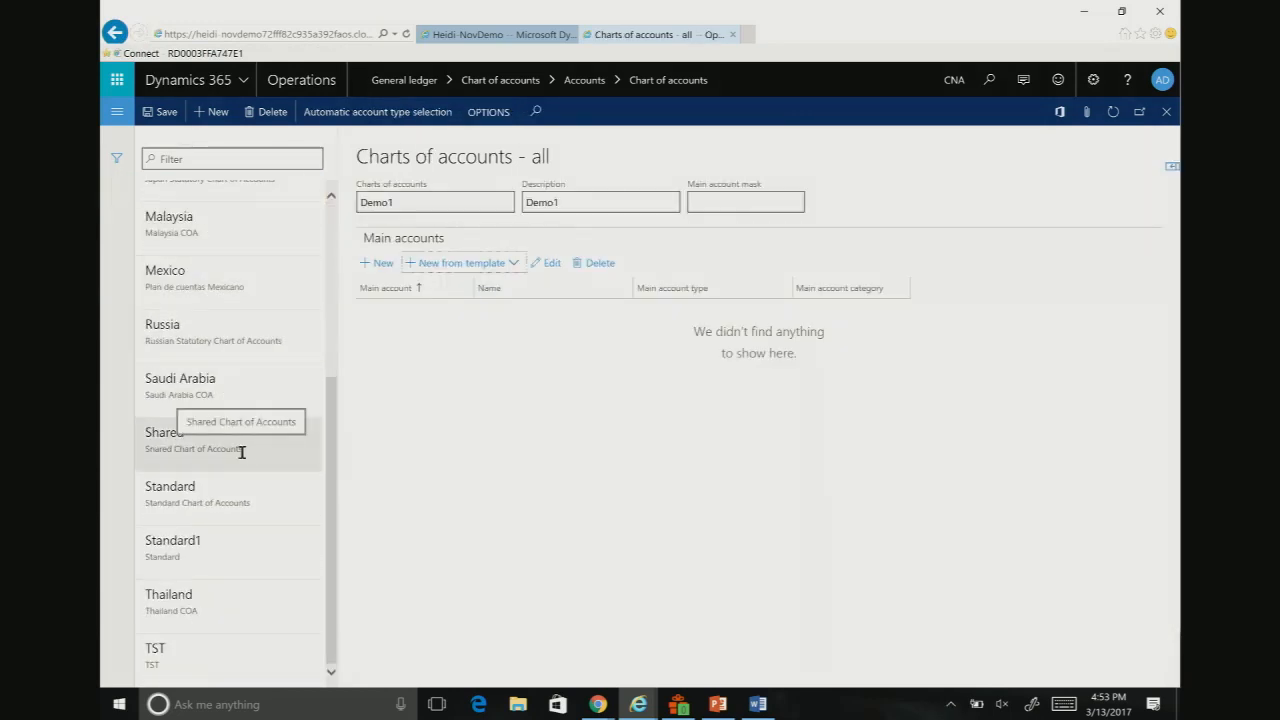
left_click(180, 447)
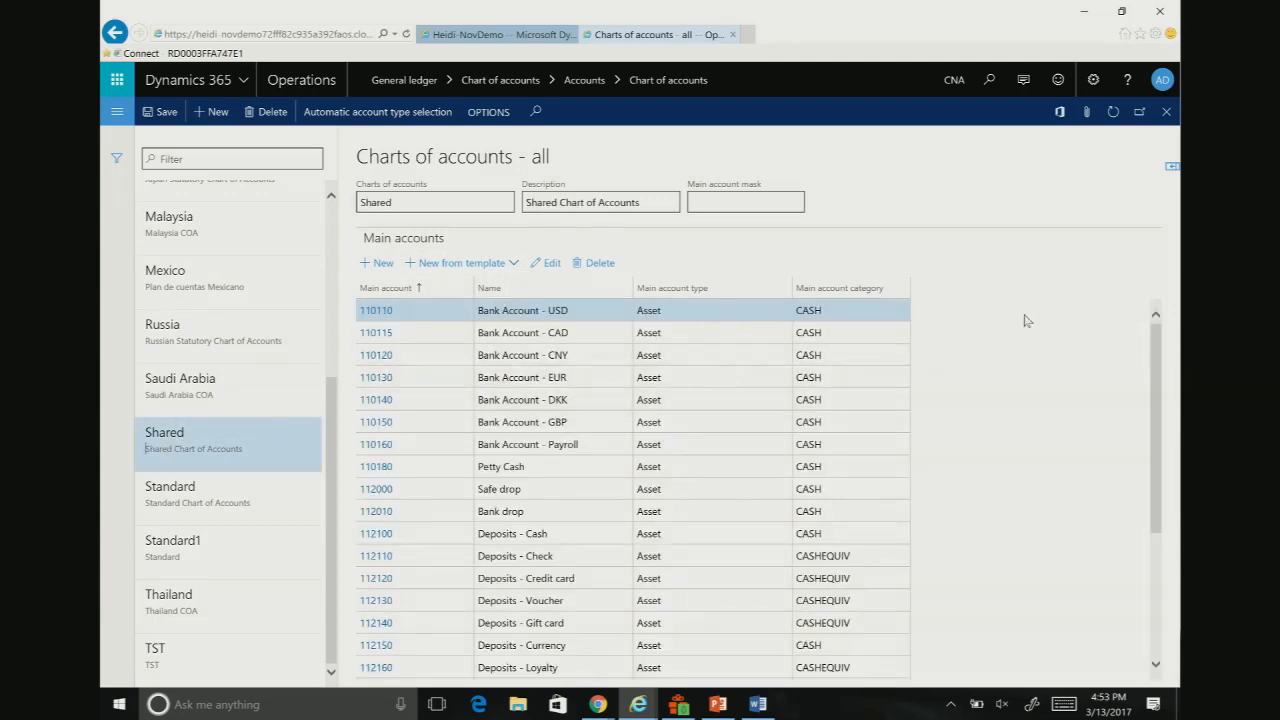
scroll(1025, 316, "down", 3)
scroll(1025, 316, "up", 3)
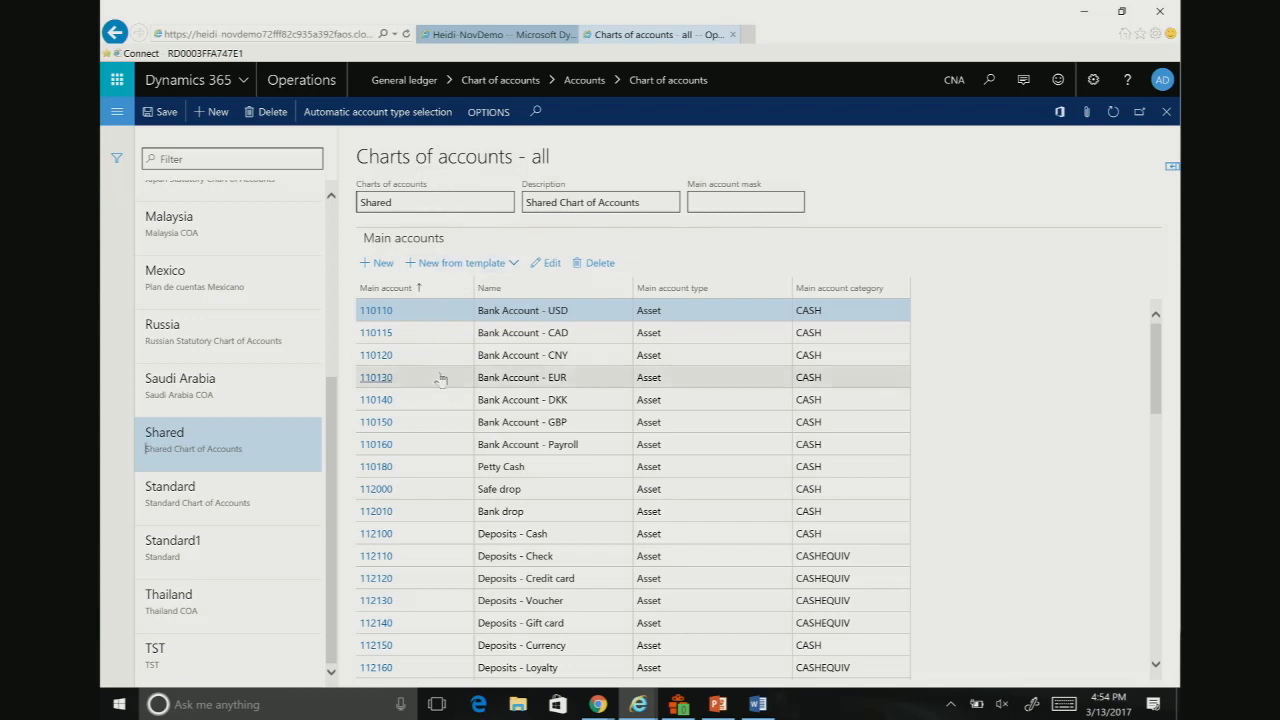
Step: Open the Bank Account - CAD main account and add a legal entity override for DEMF
left_click(487, 334)
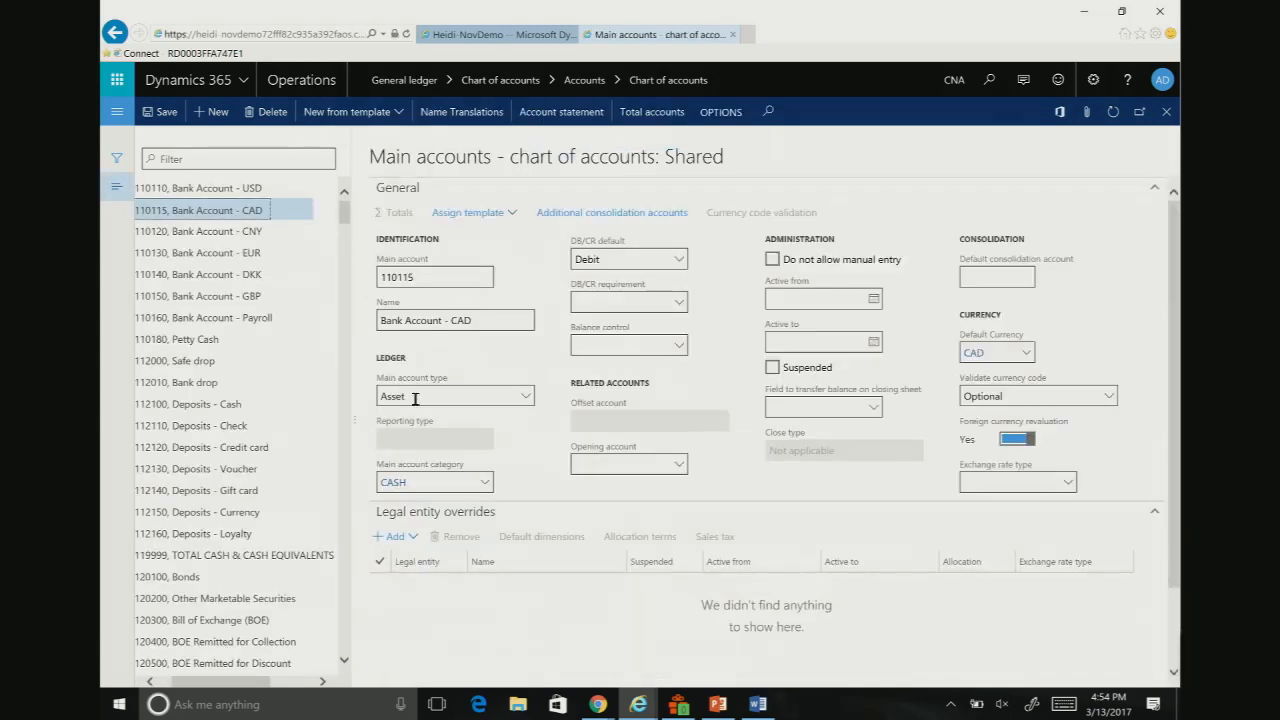
scroll(576, 508, "down", 1)
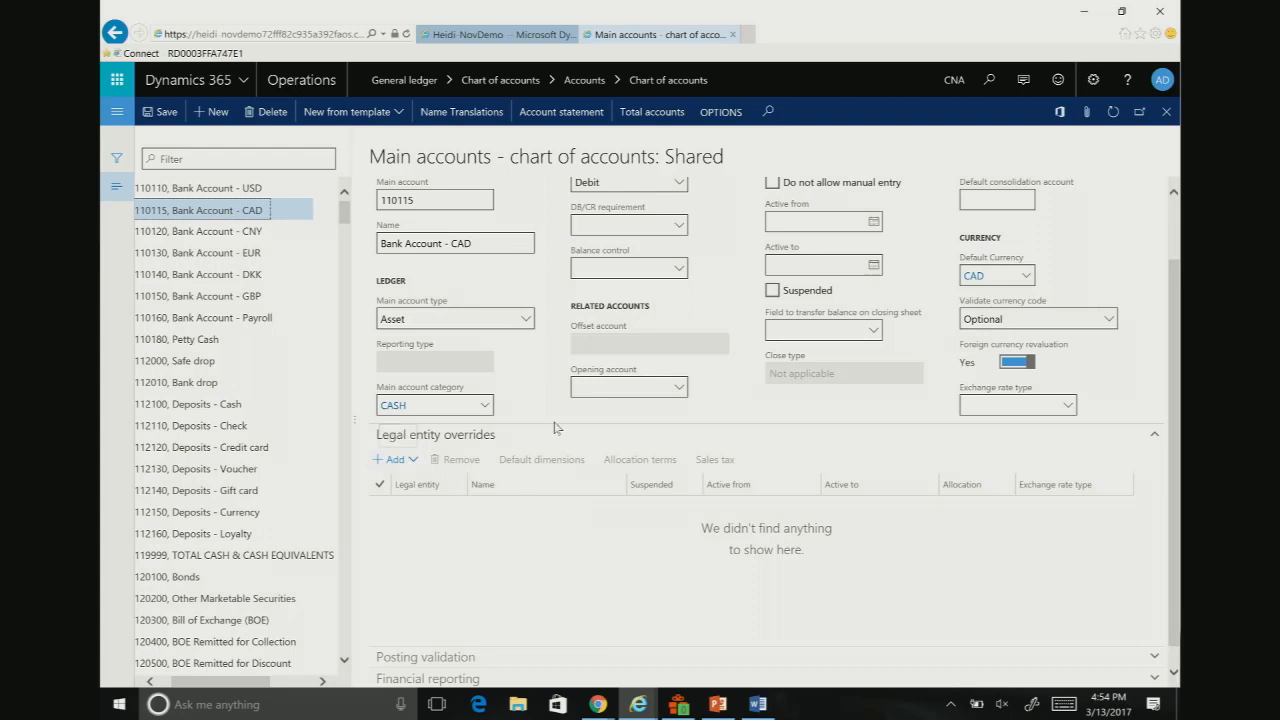
left_click(392, 461)
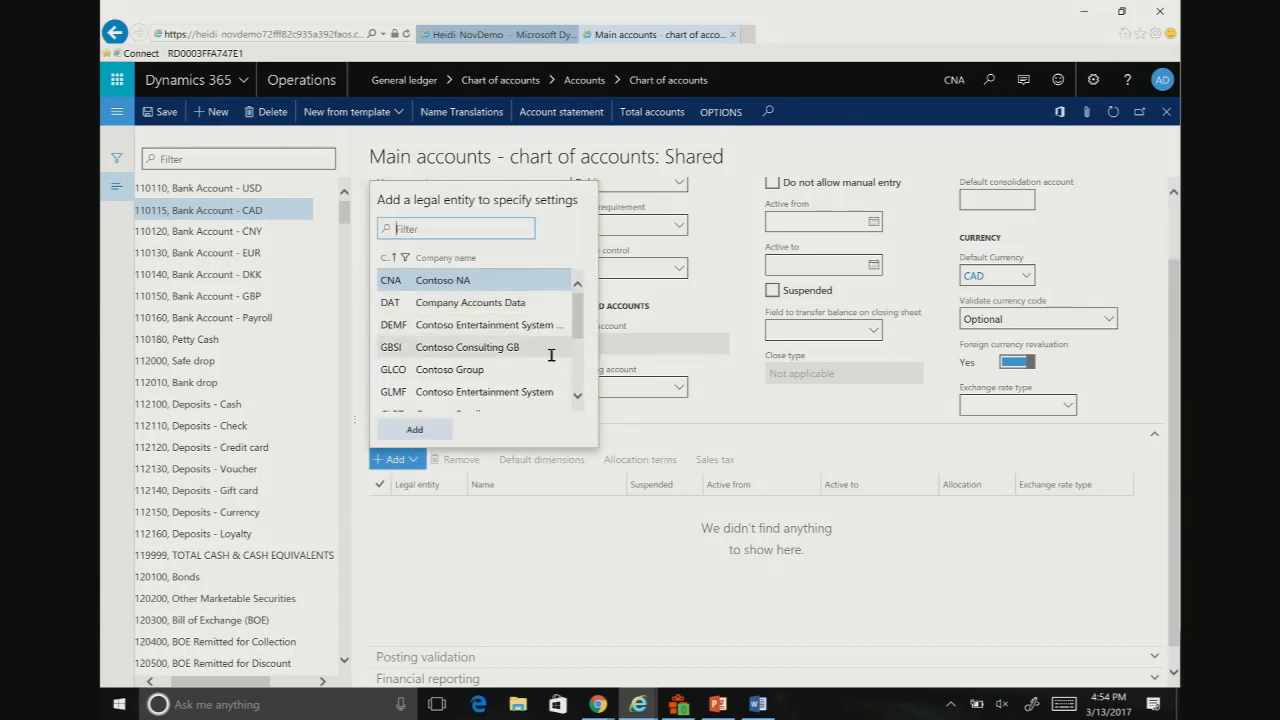
scroll(551, 354, "down", 3)
scroll(551, 354, "up", 3)
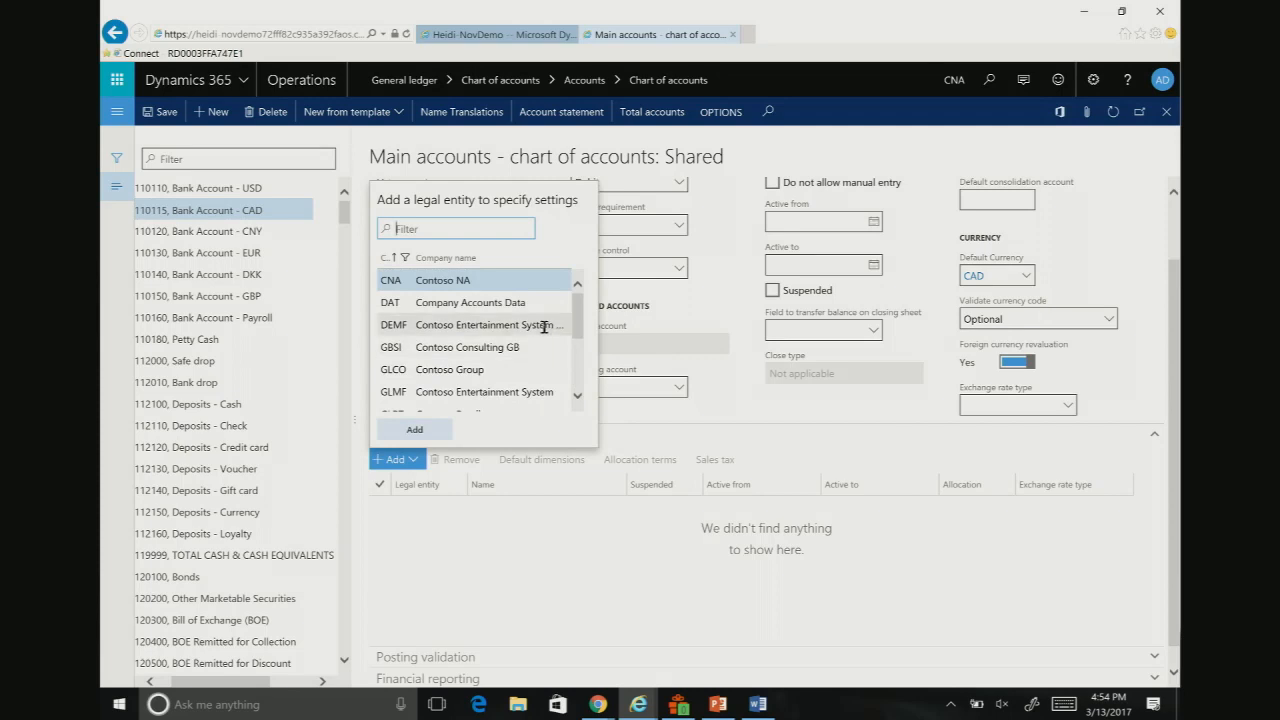
left_click(440, 324)
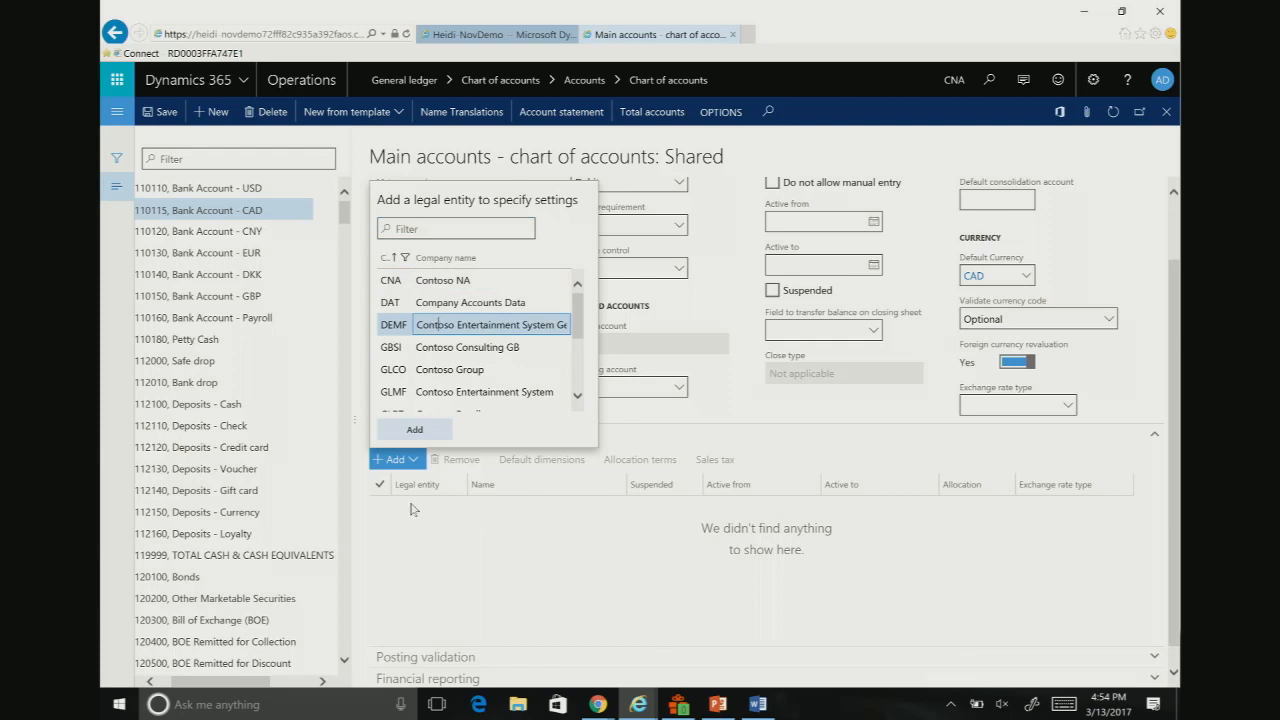
left_click(415, 429)
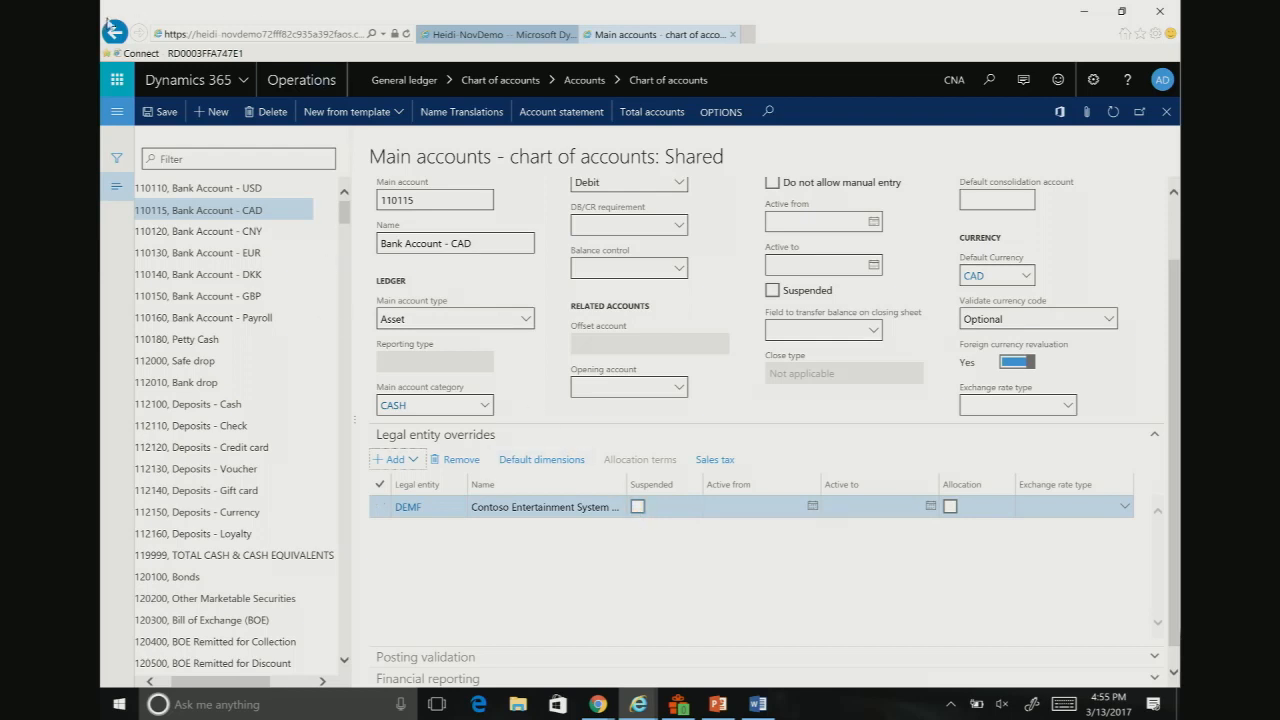
Step: Open the Ledger page from the General ledger's ledger setup and check which chart of accounts is assigned to Contoso NA
left_click(116, 111)
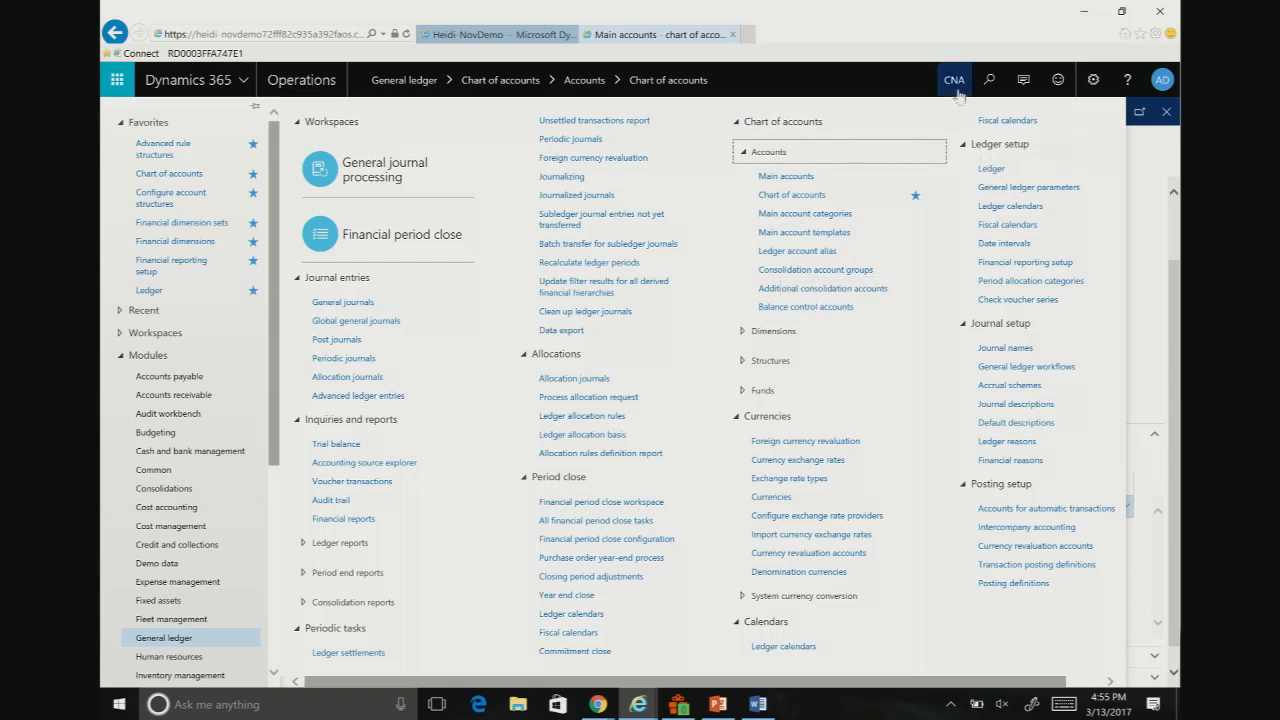
left_click(993, 171)
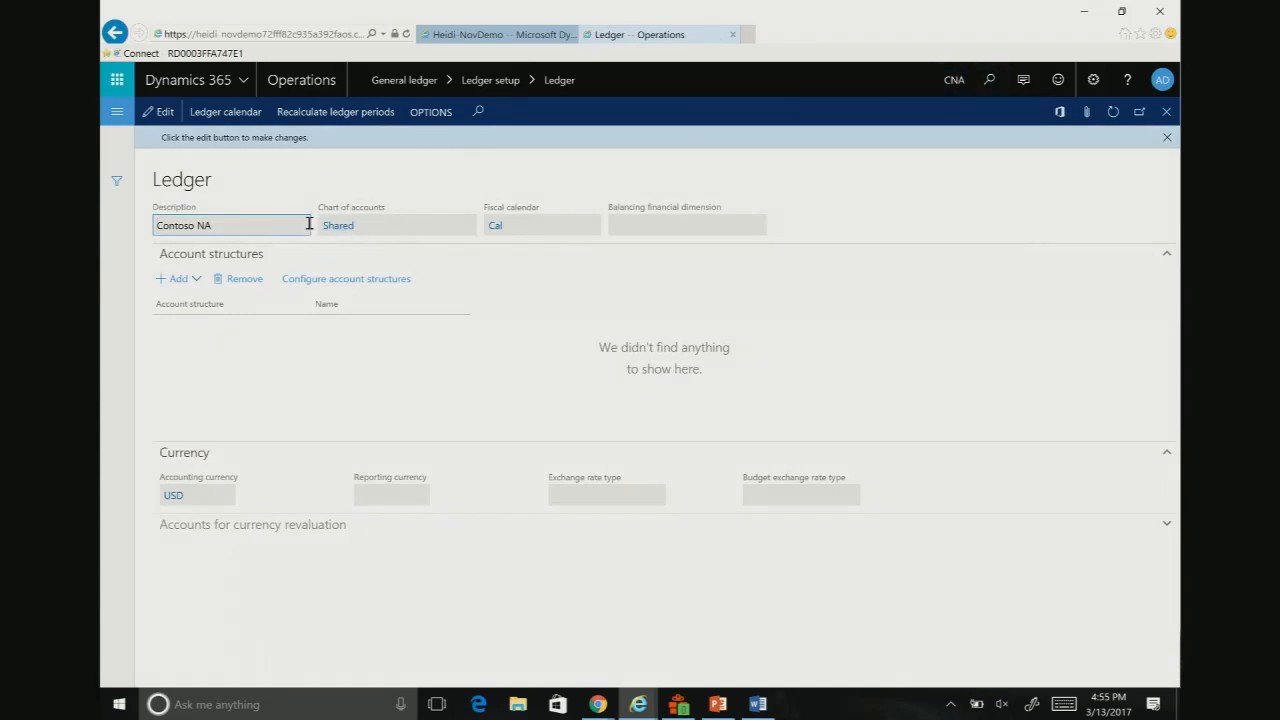
left_click(390, 229)
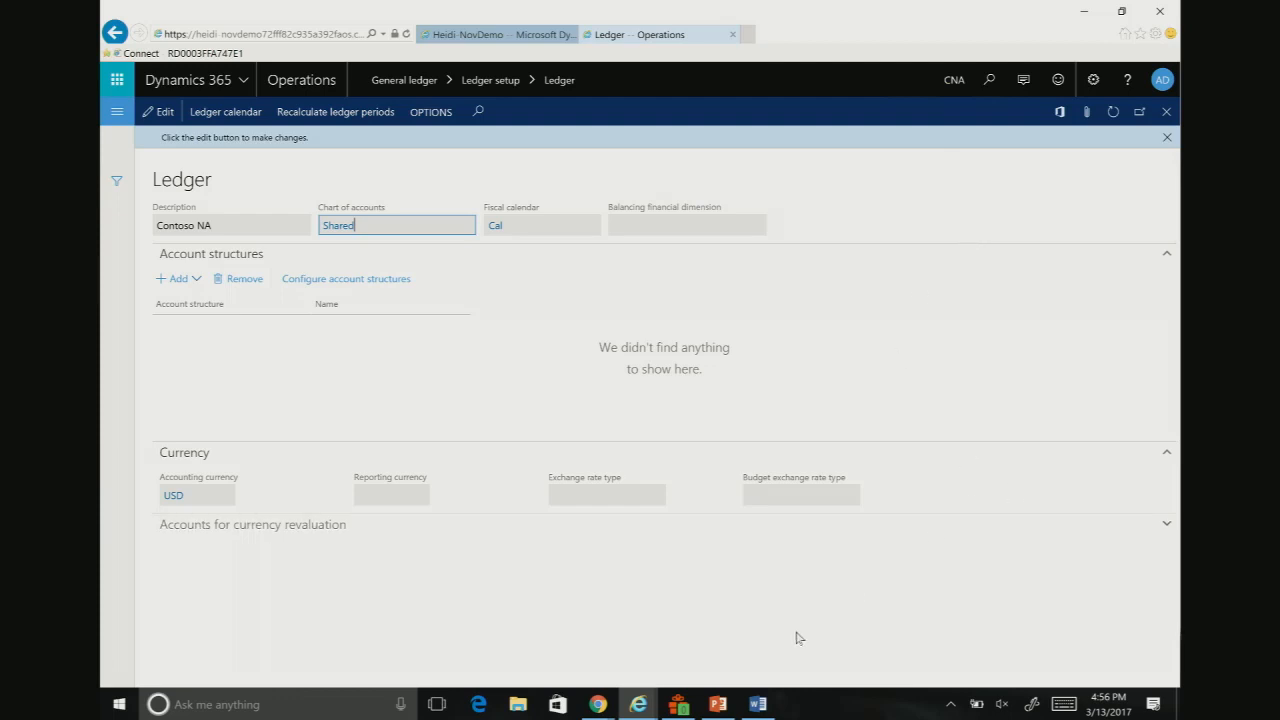
Step: Switch to the DesigningCOA presentation in PowerPoint and start the slide show from the Chart of accounts slide
mouse_move(718, 704)
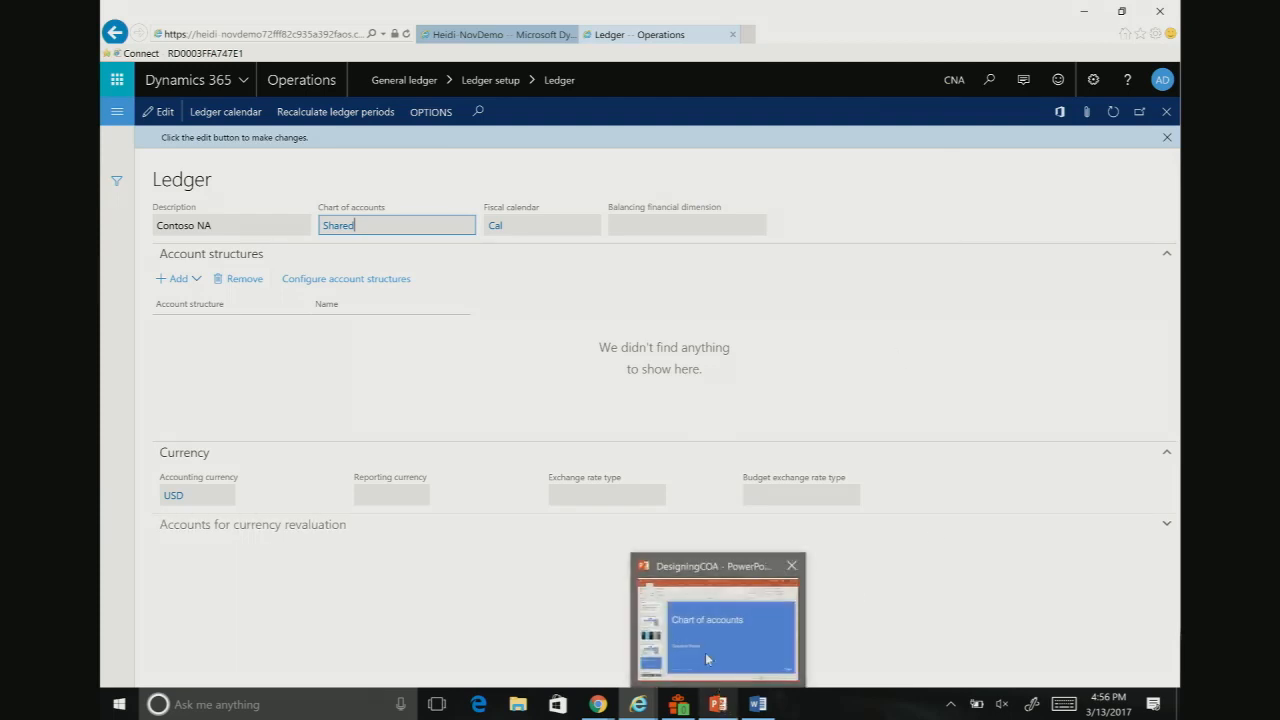
left_click(706, 656)
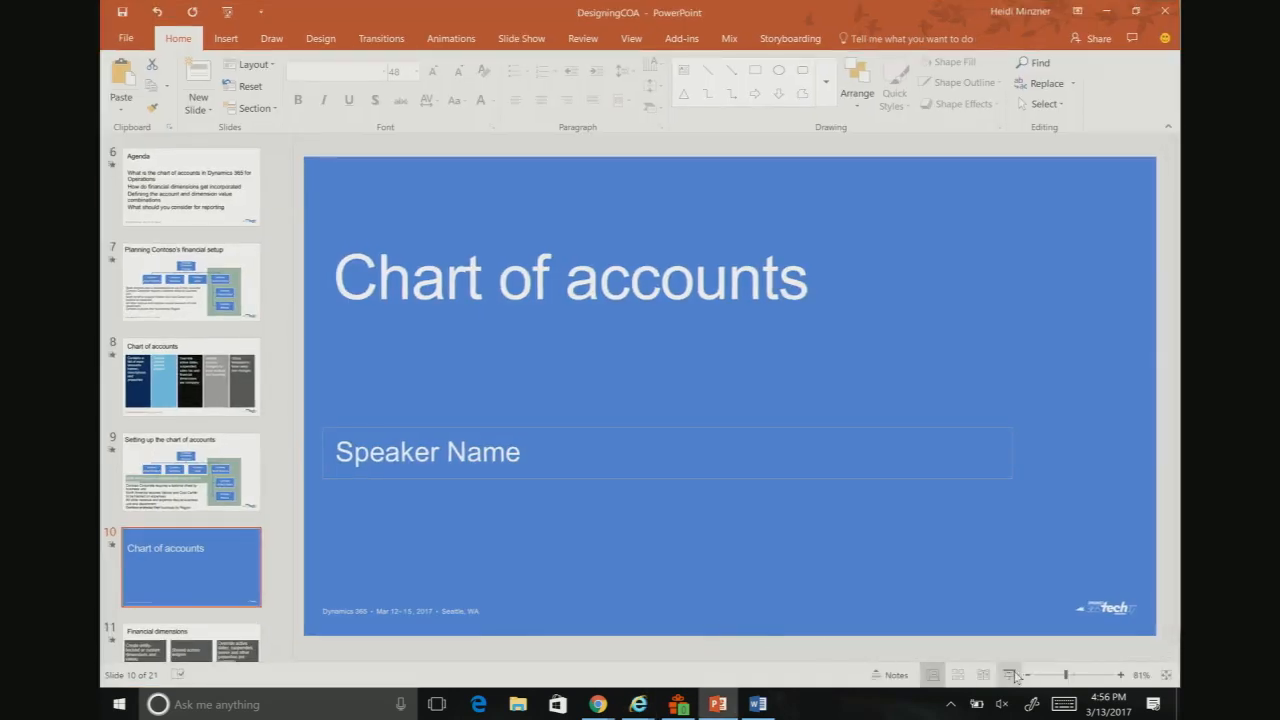
left_click(1009, 675)
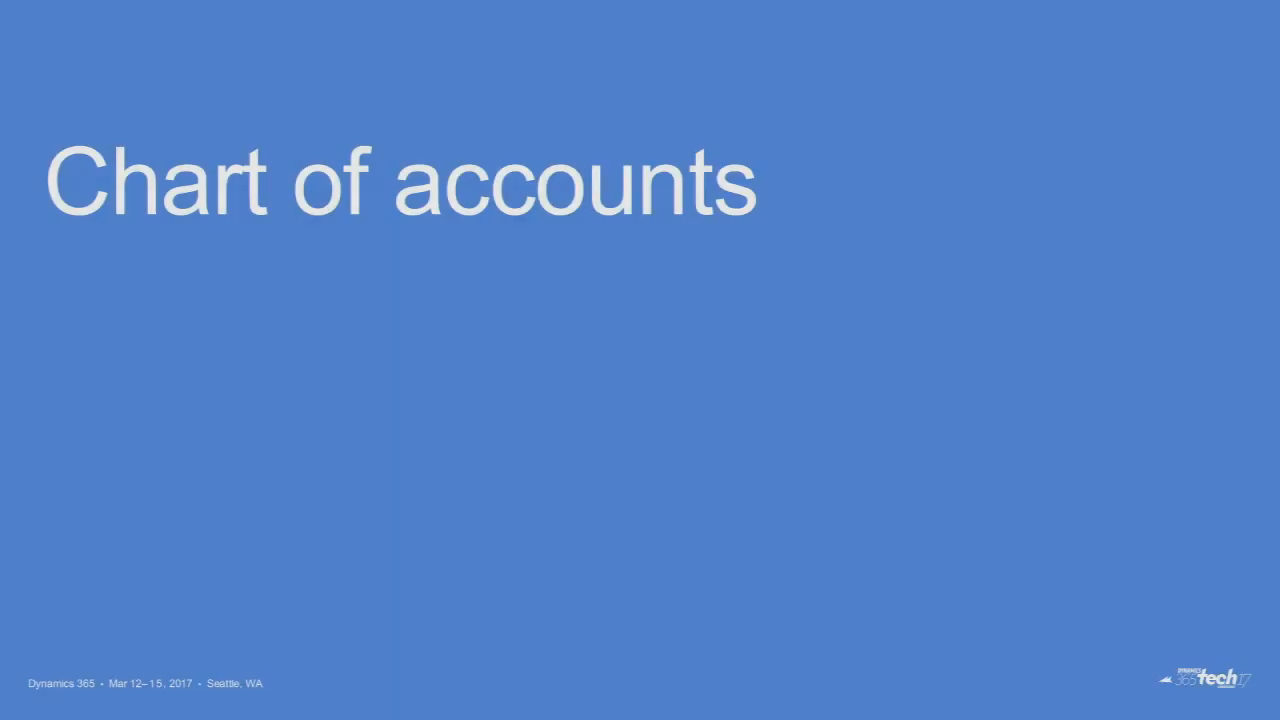
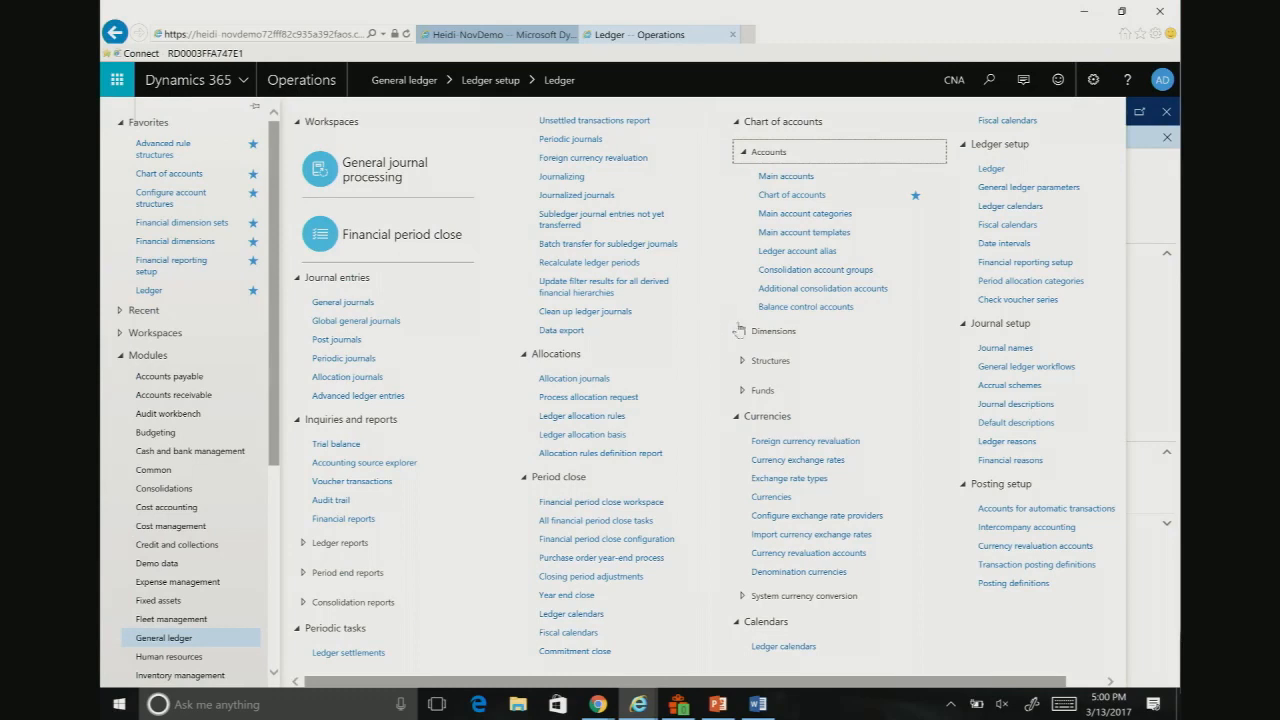
Step: Open the Financial dimensions page of the General ledger and dismiss the dimension activation notice
left_click(741, 331)
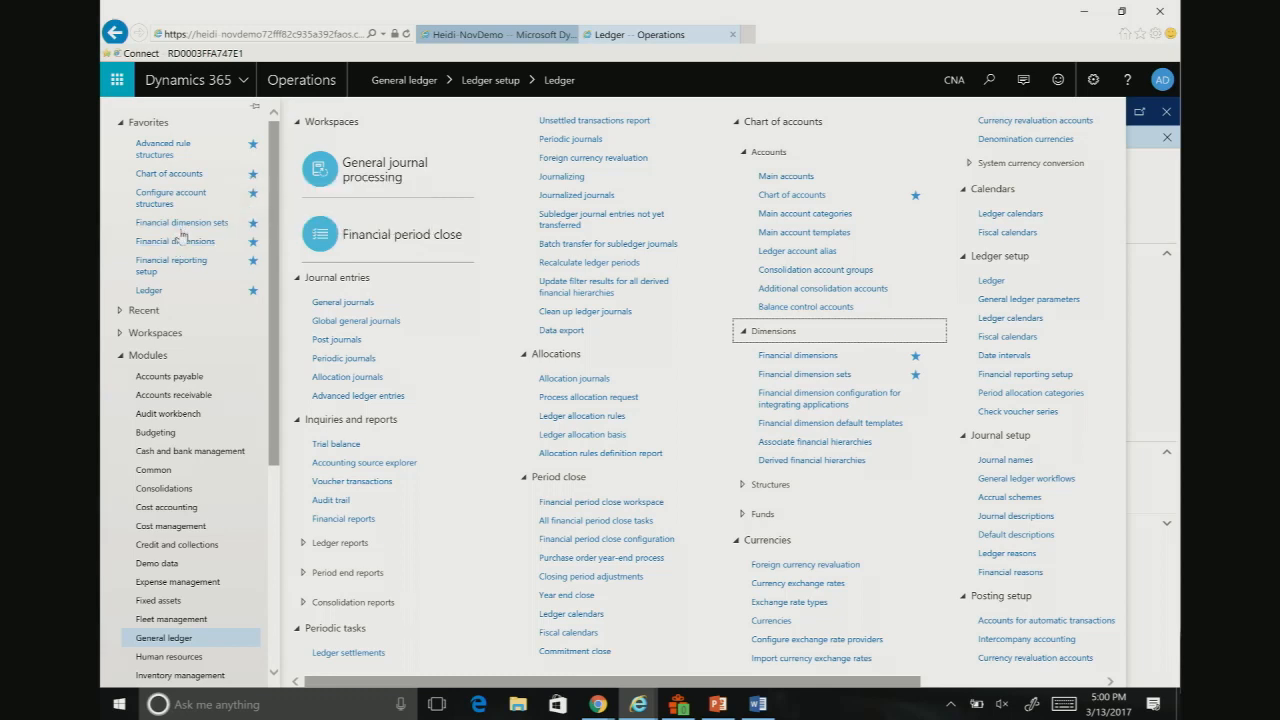
left_click(718, 704)
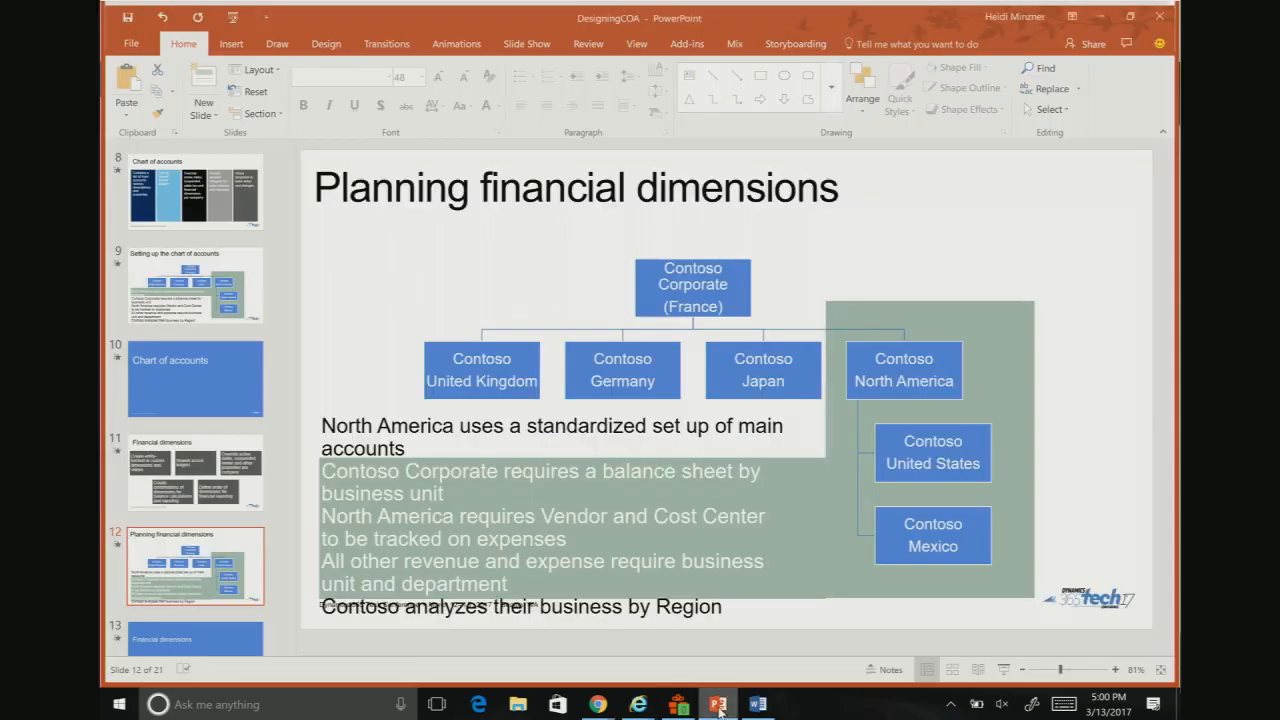
left_click(1100, 16)
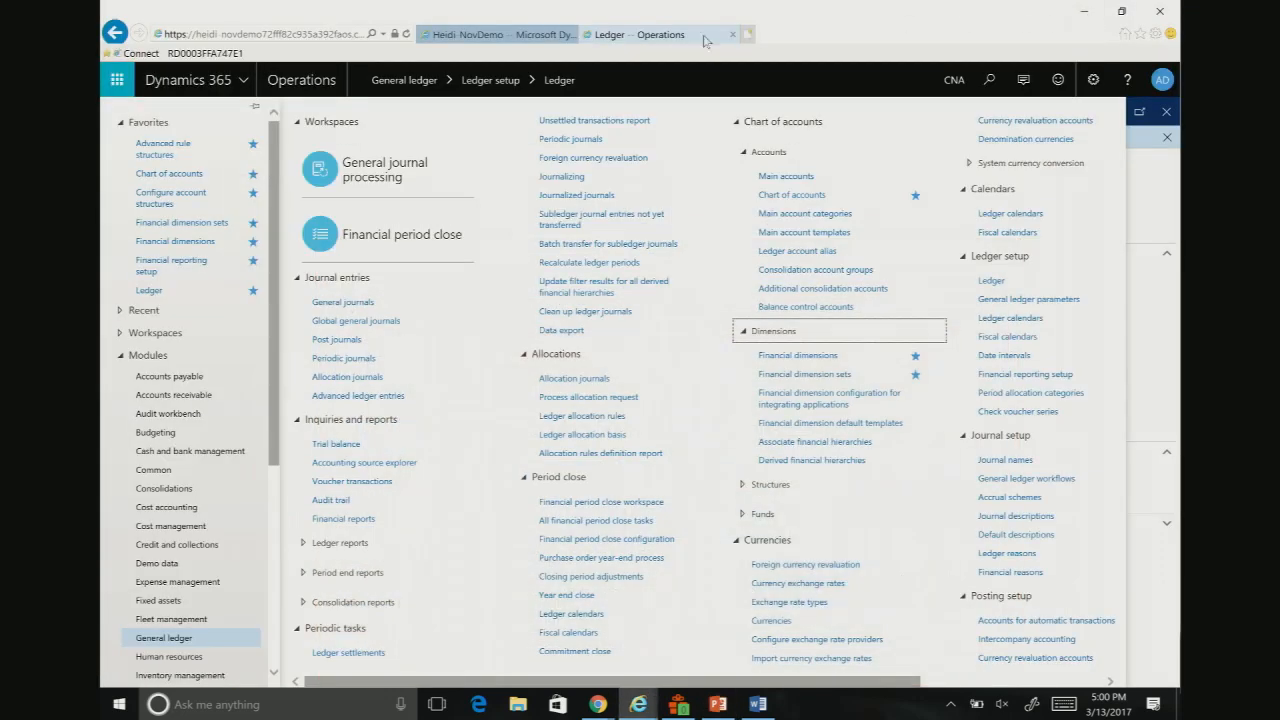
left_click(170, 241)
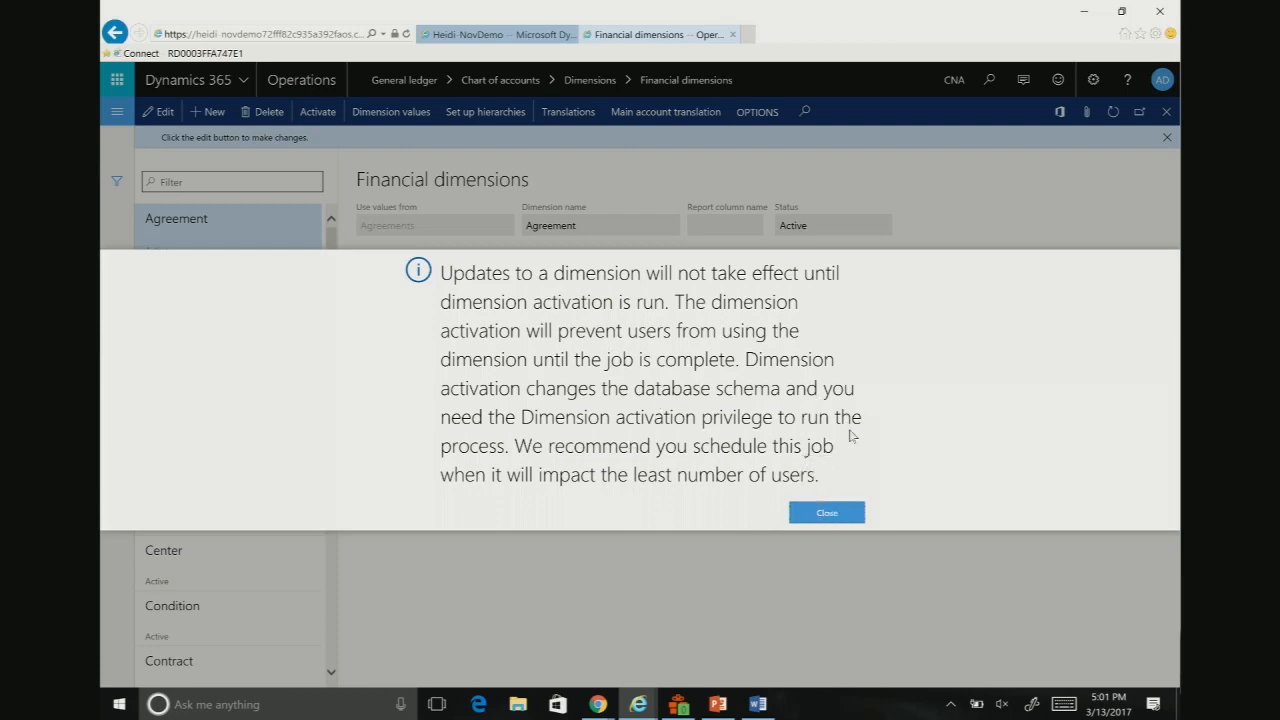
left_click(828, 513)
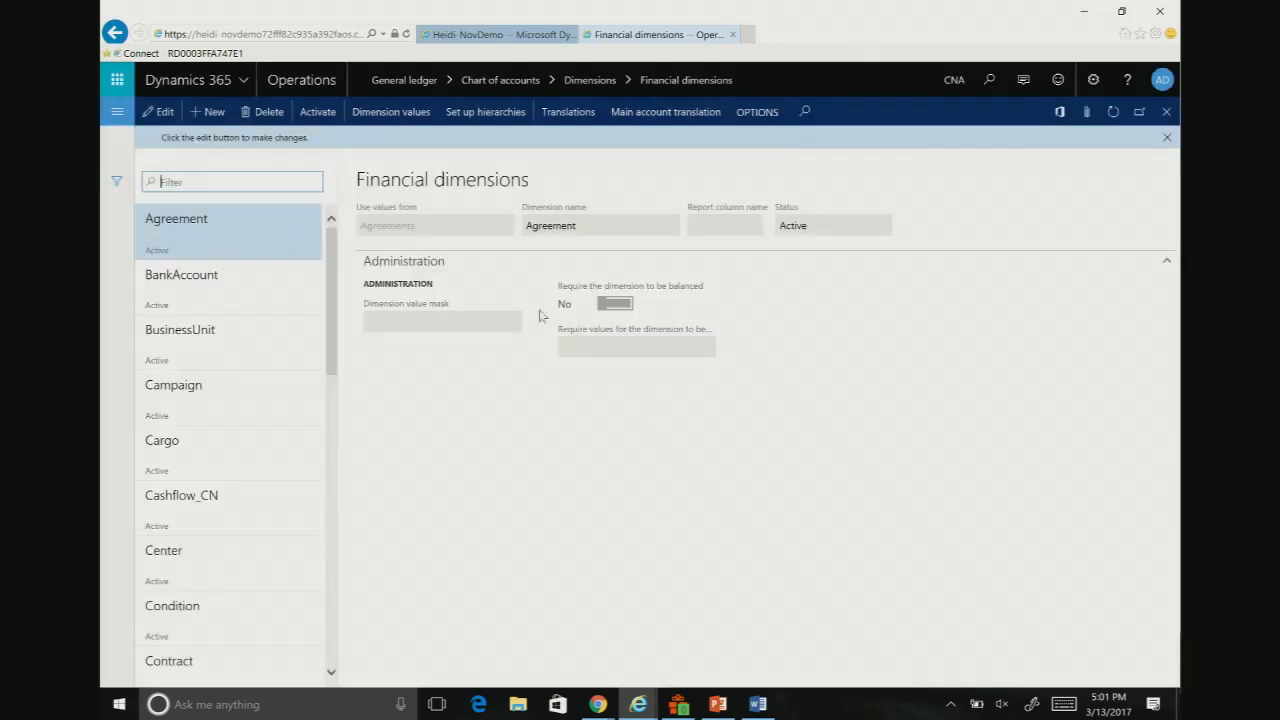
Step: Create a new financial dimension based on < Custom dimension > and name it Event
left_click(212, 121)
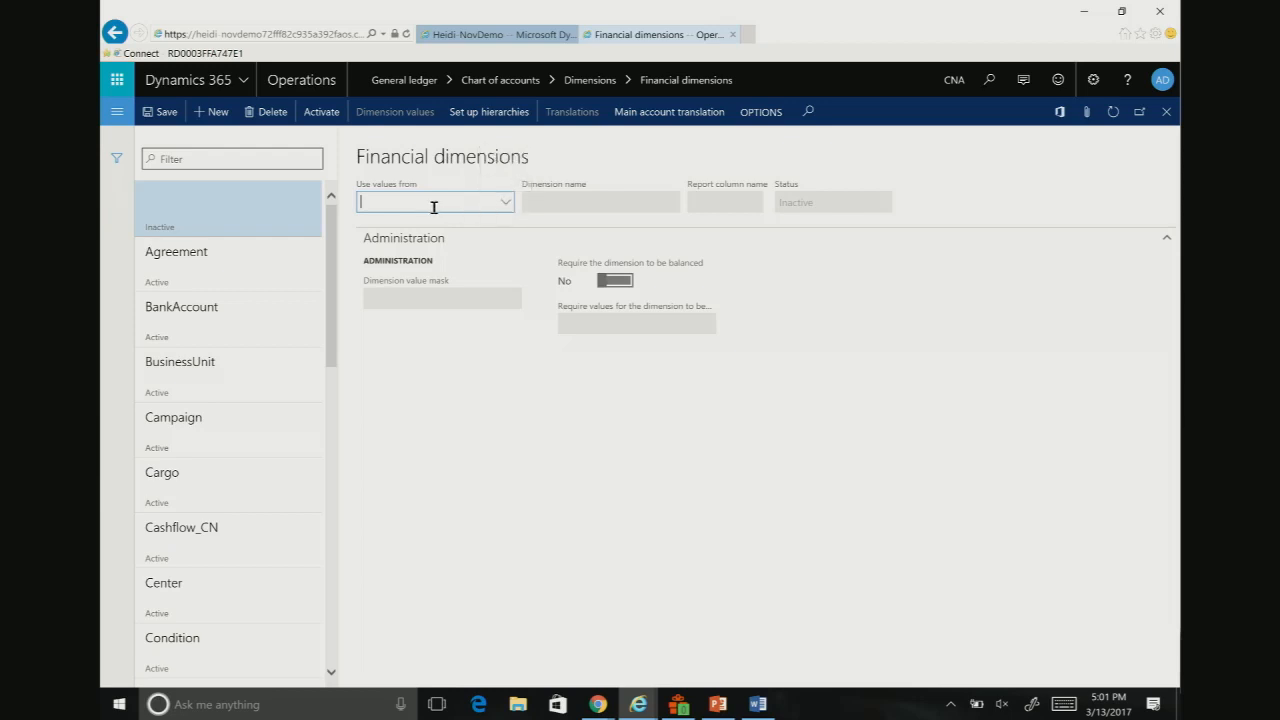
left_click(505, 205)
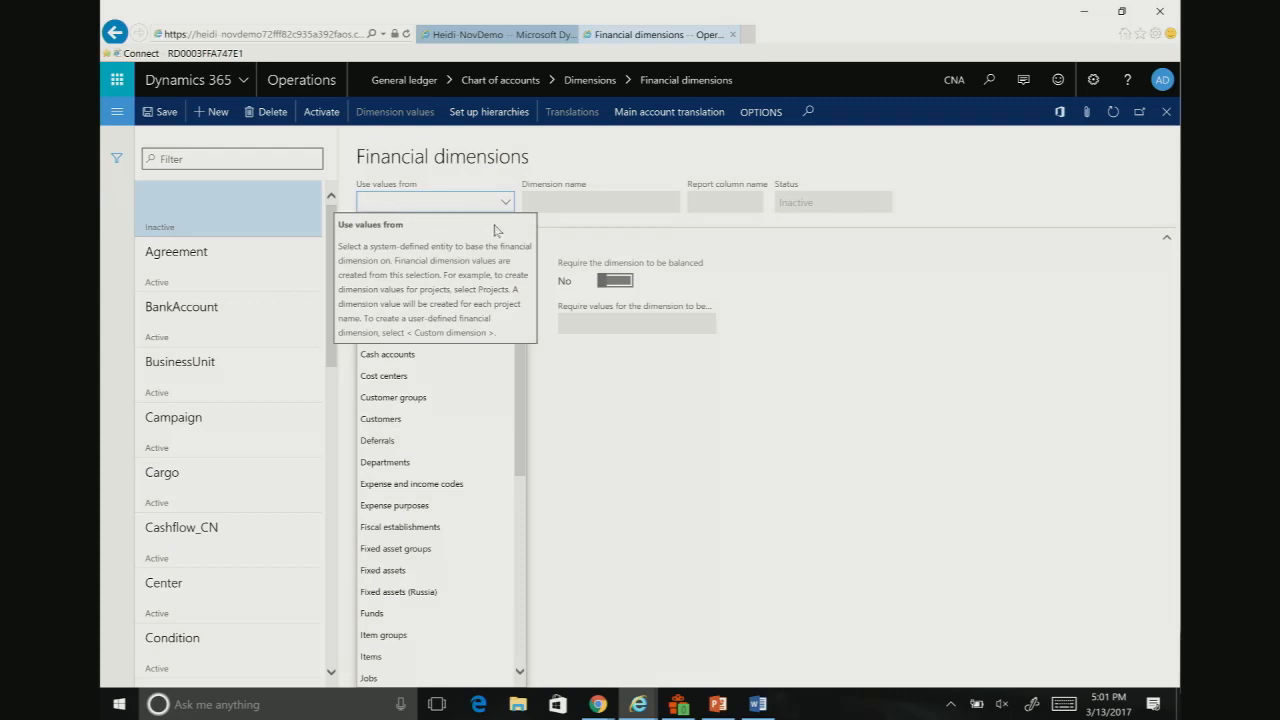
left_click(446, 222)
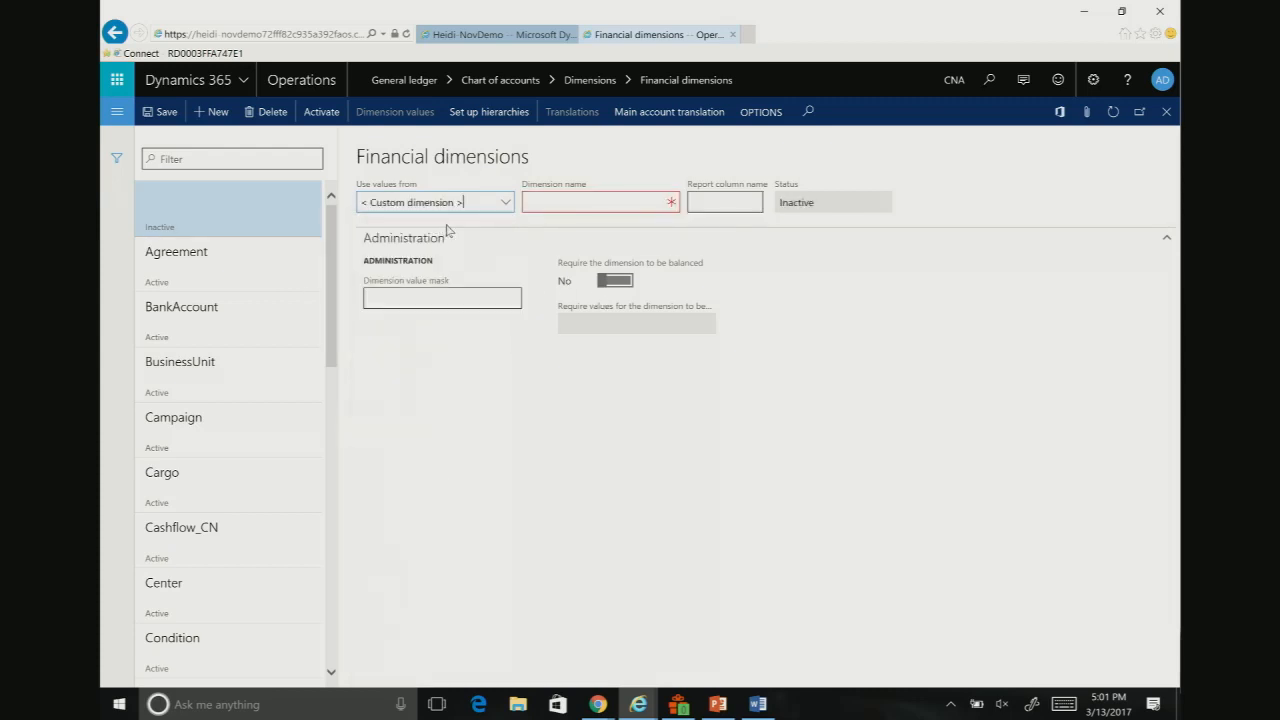
left_click(550, 200)
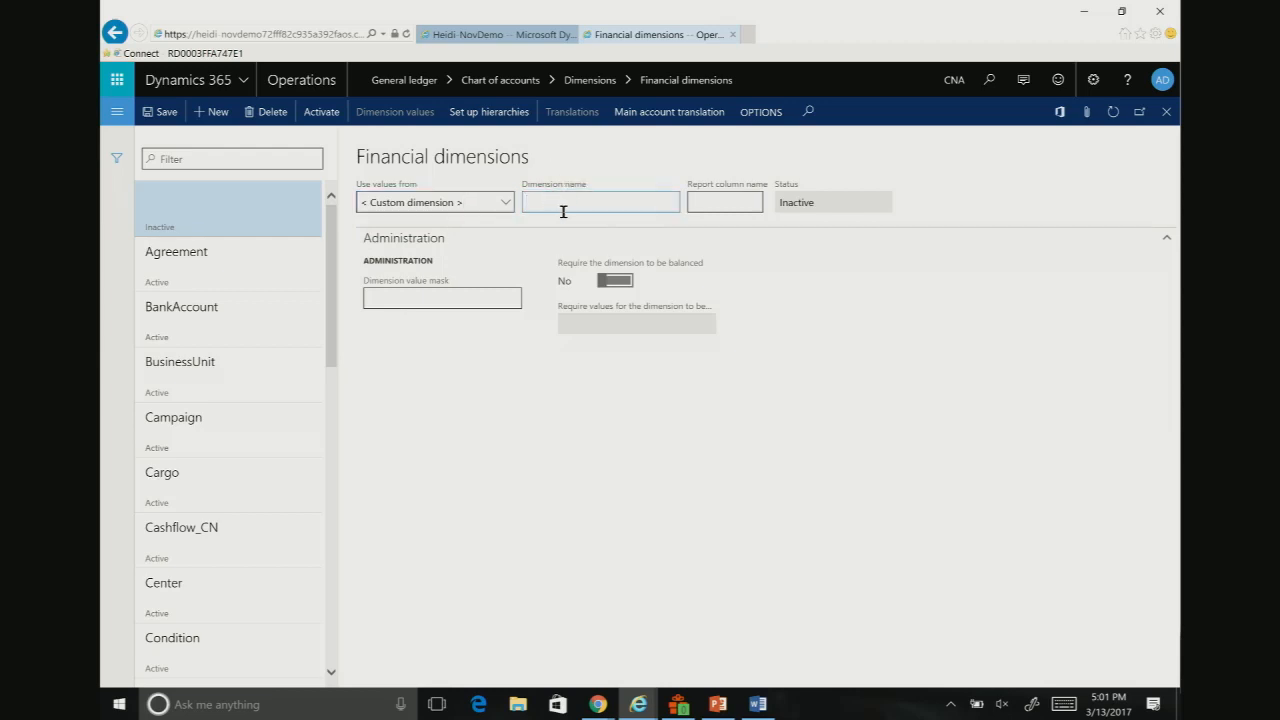
key("Tab")
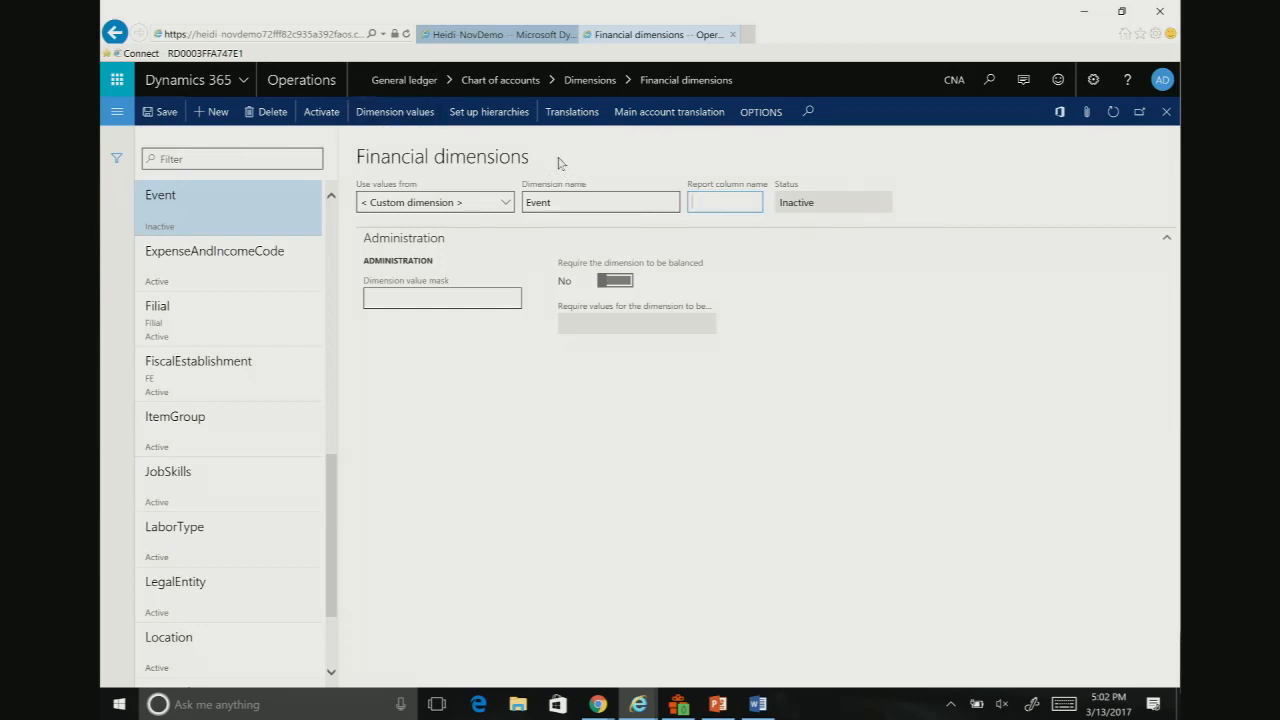
Step: Add a dimension value TechConference with the description Tech COnference to the Event dimension
left_click(400, 112)
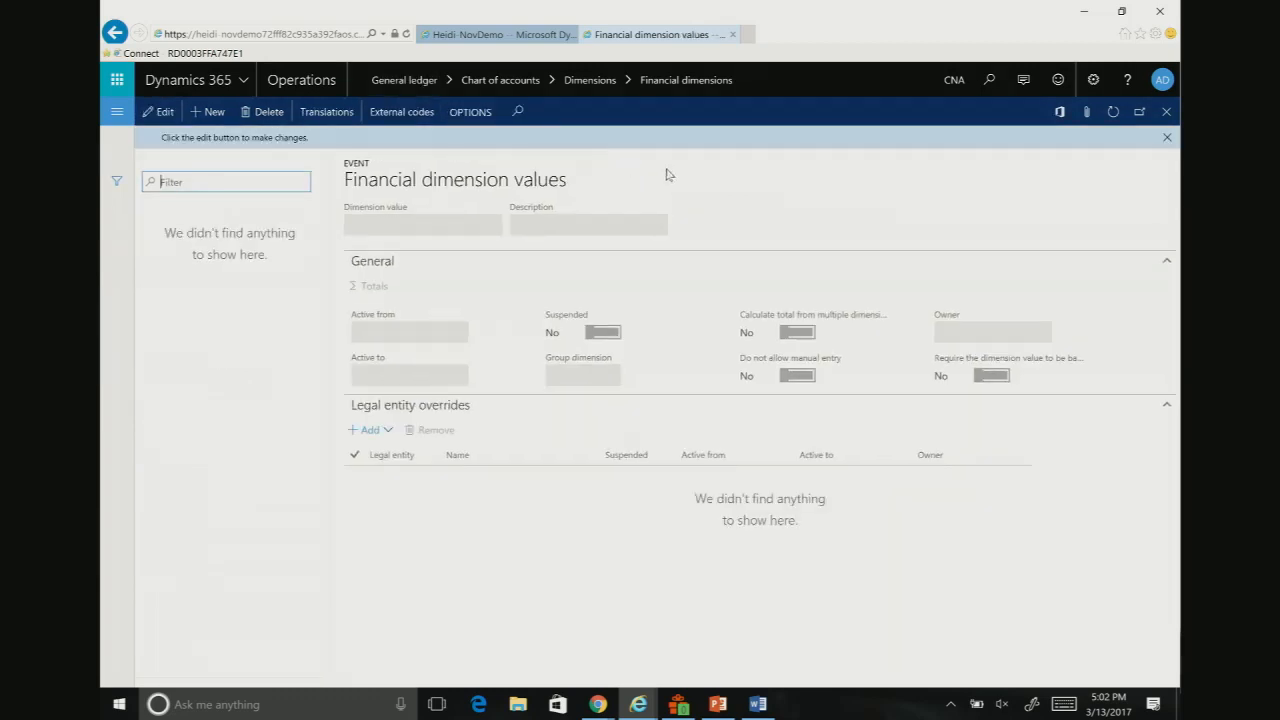
left_click(211, 115)
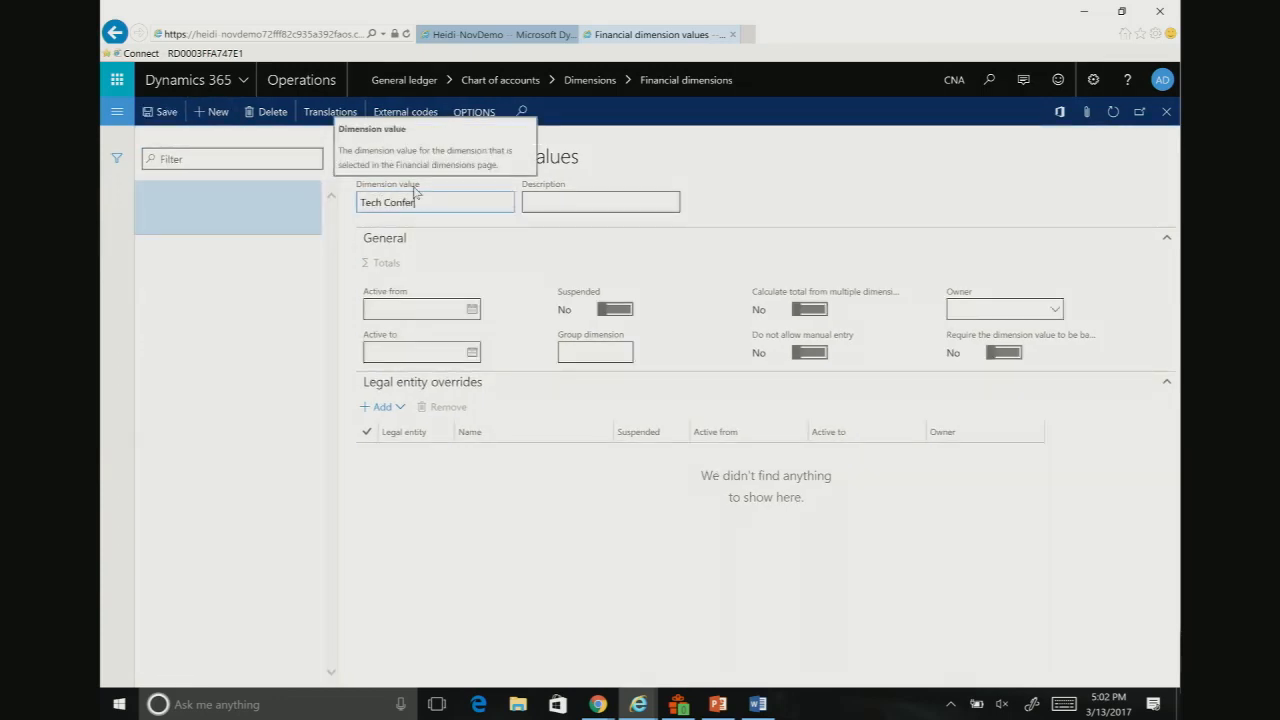
key("Tab")
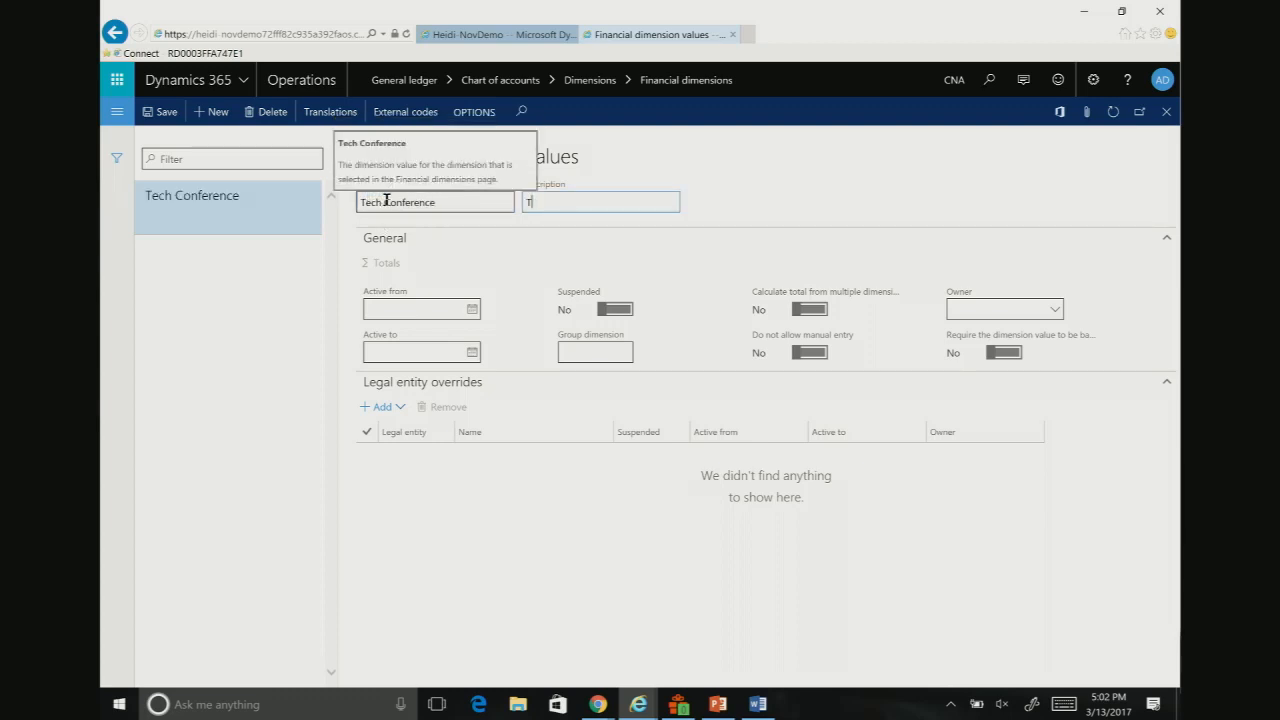
left_click(388, 208)
key("BackSpace")
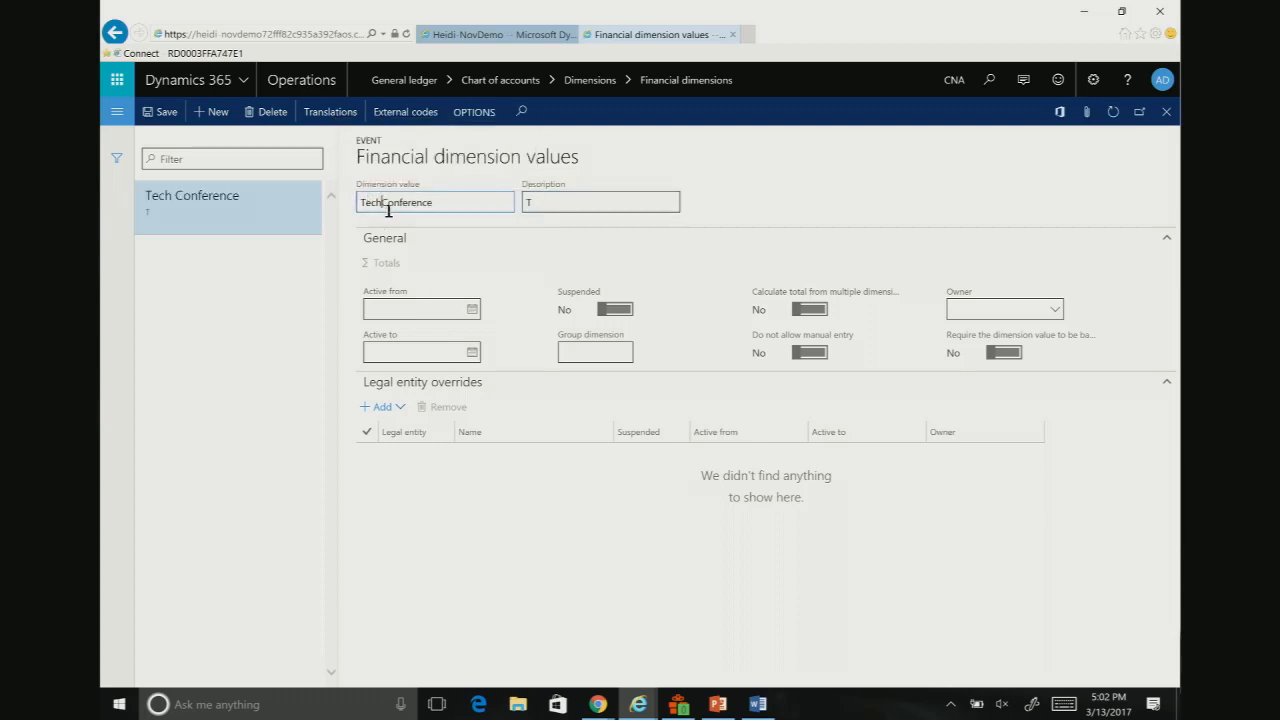
left_click(554, 207)
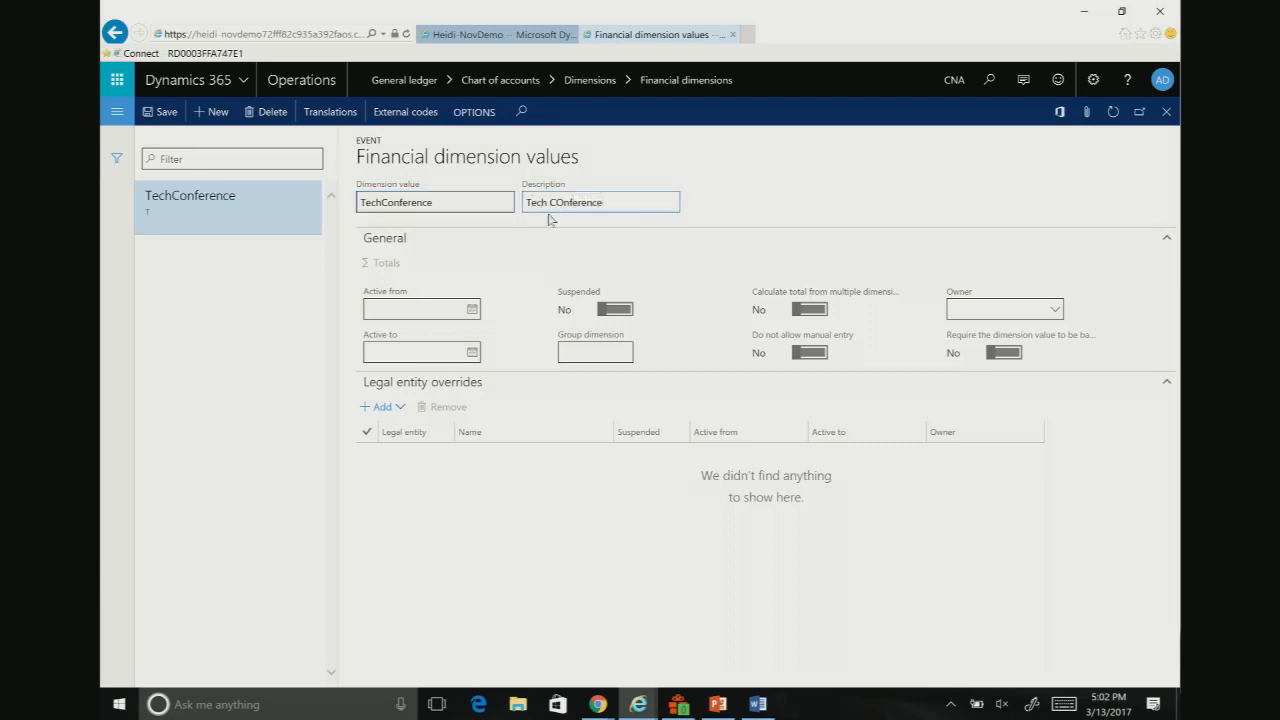
key("Tab")
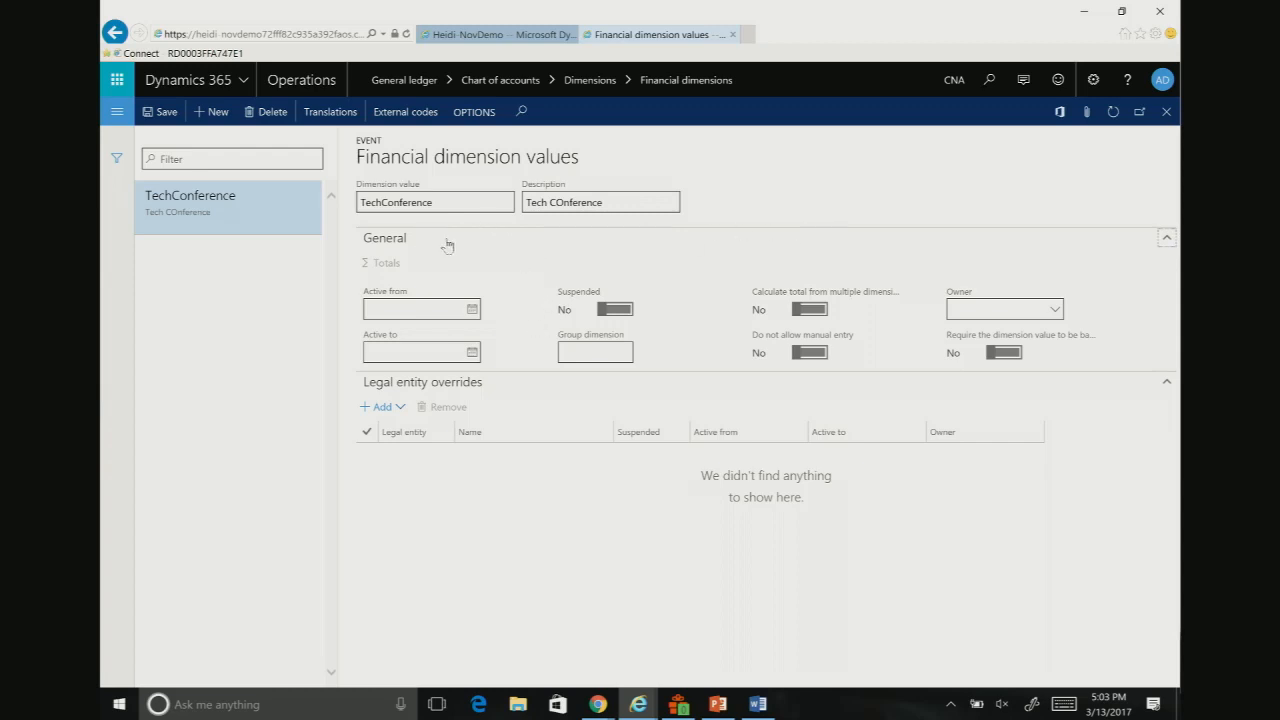
Step: Add a legal entity override for DEMF to the TechConference value, mark it as suspended and save
left_click(381, 408)
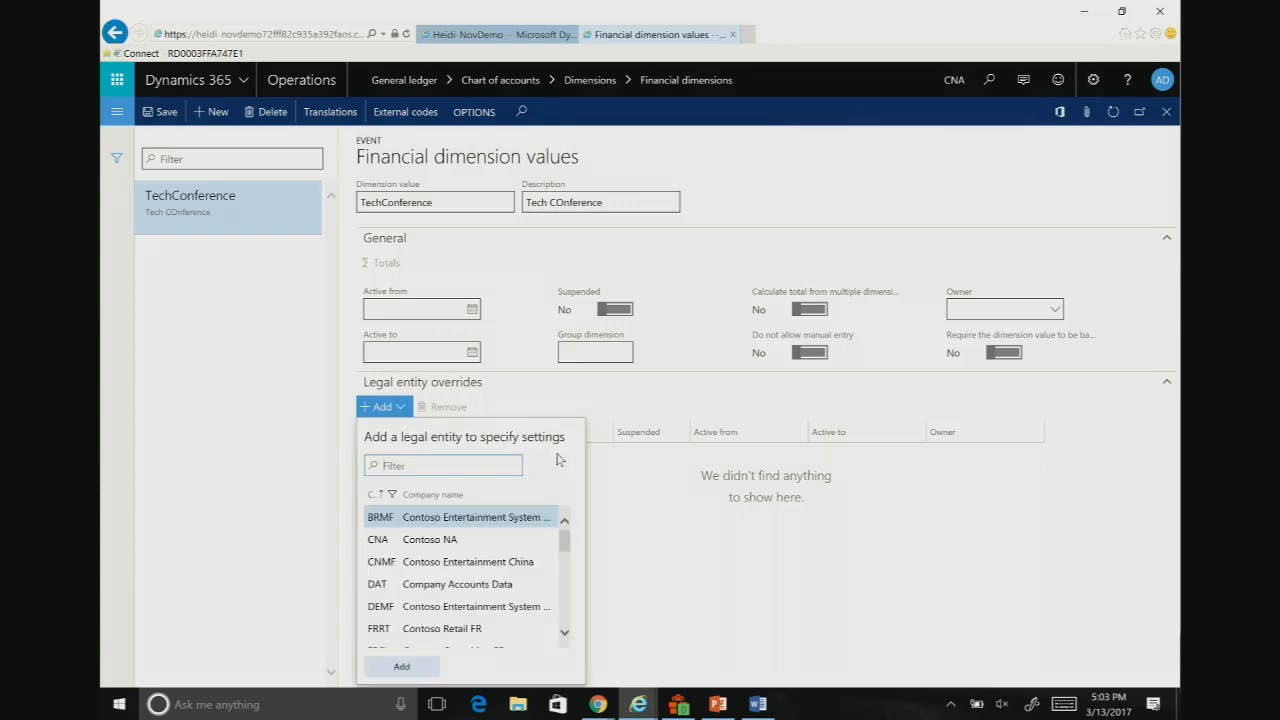
left_click(455, 467)
left_click(510, 609)
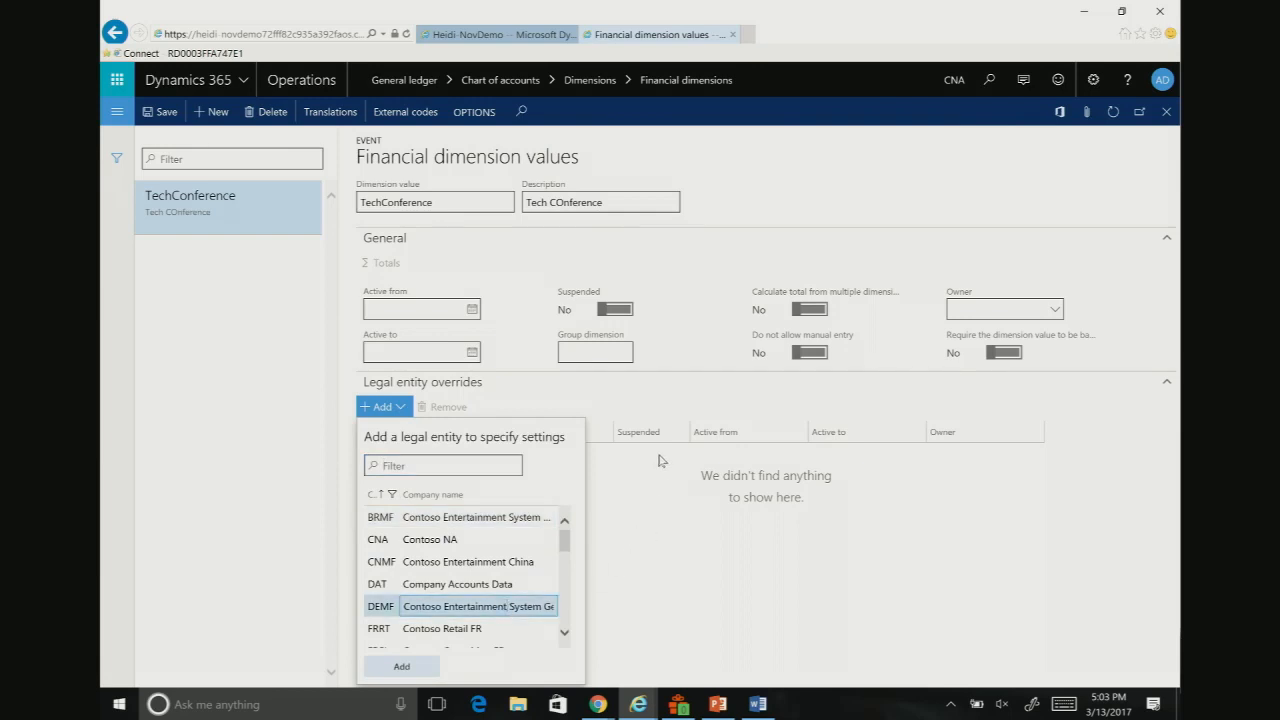
left_click(401, 666)
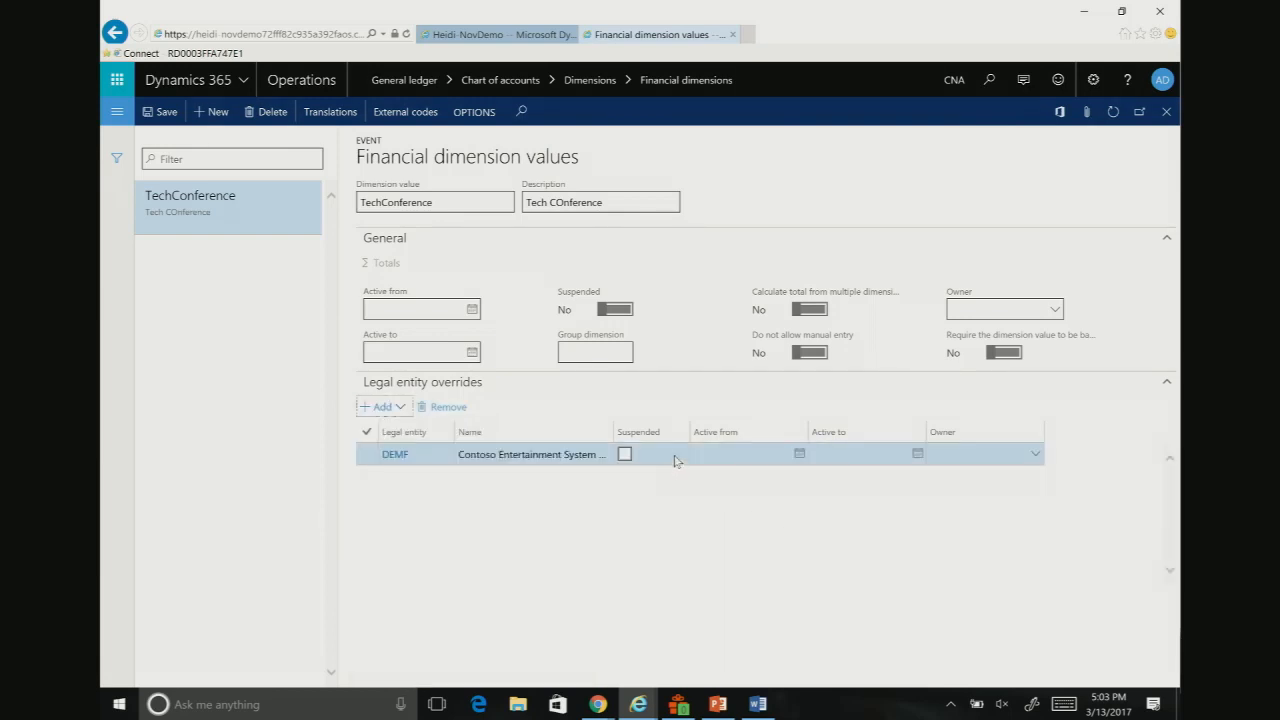
left_click(626, 456)
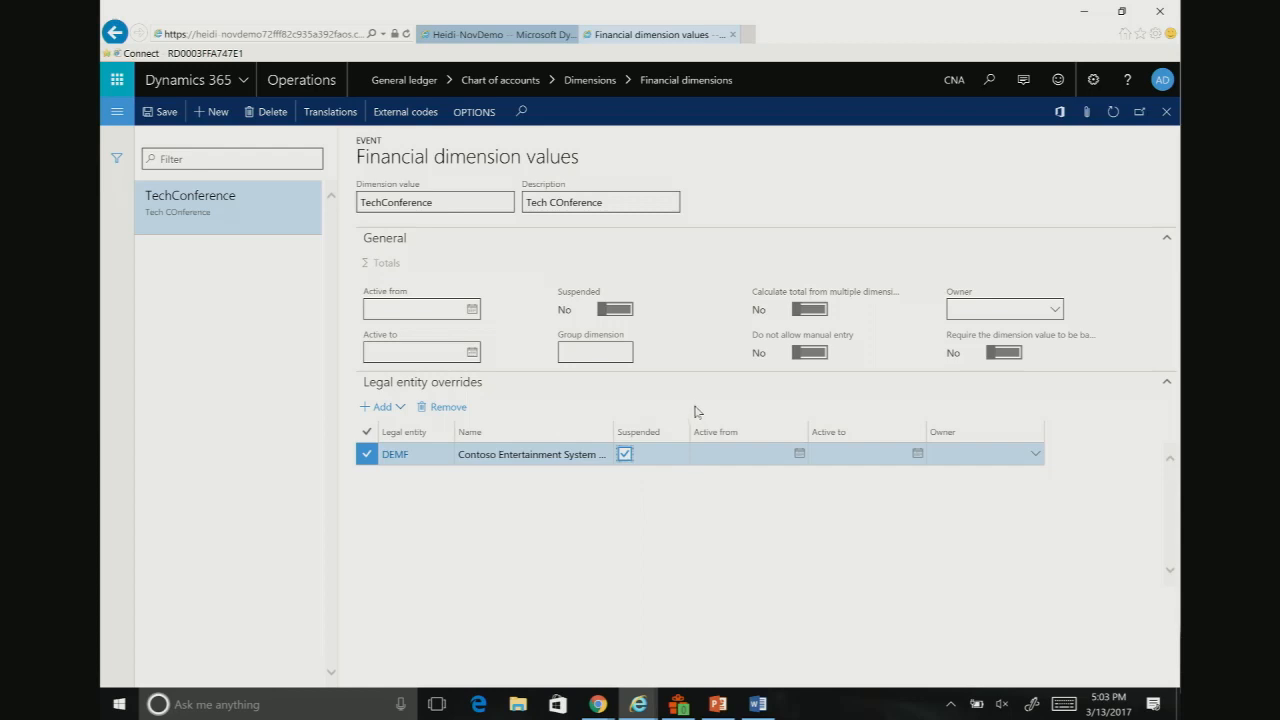
left_click(153, 113)
Step: Add a second Event dimension value UGSummit with the description UG Summit and save it
left_click(212, 112)
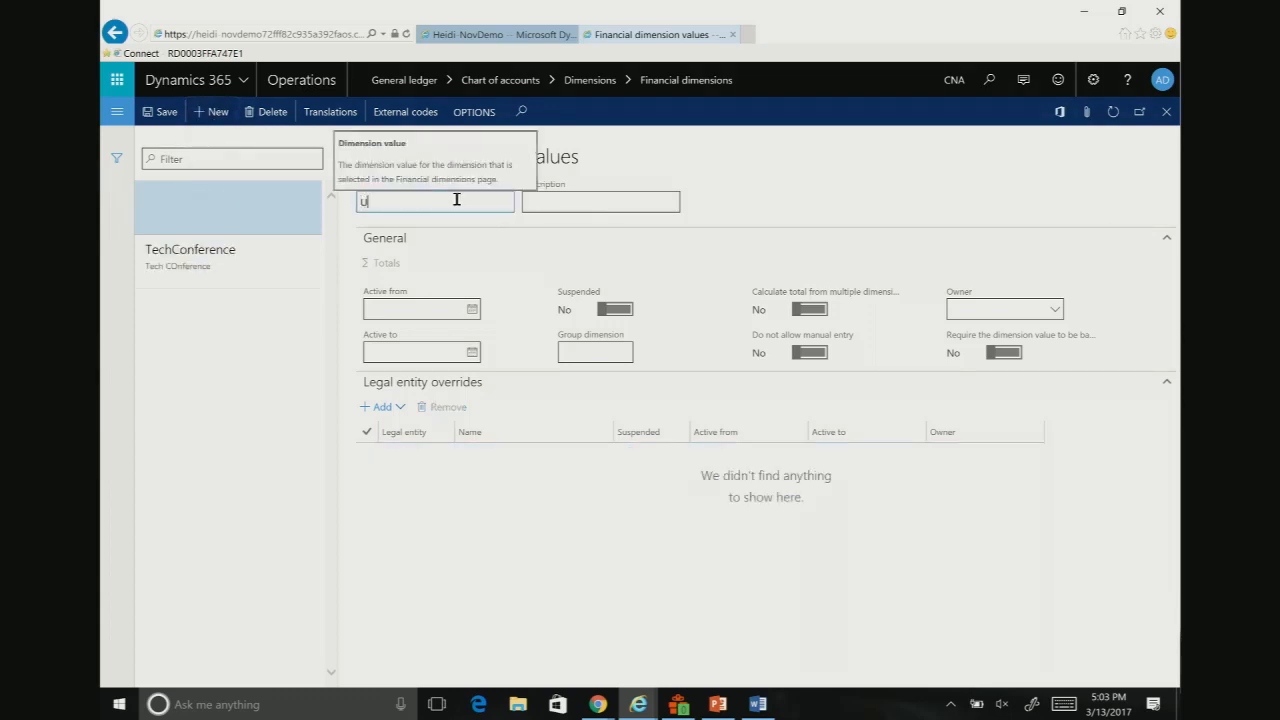
key("Tab")
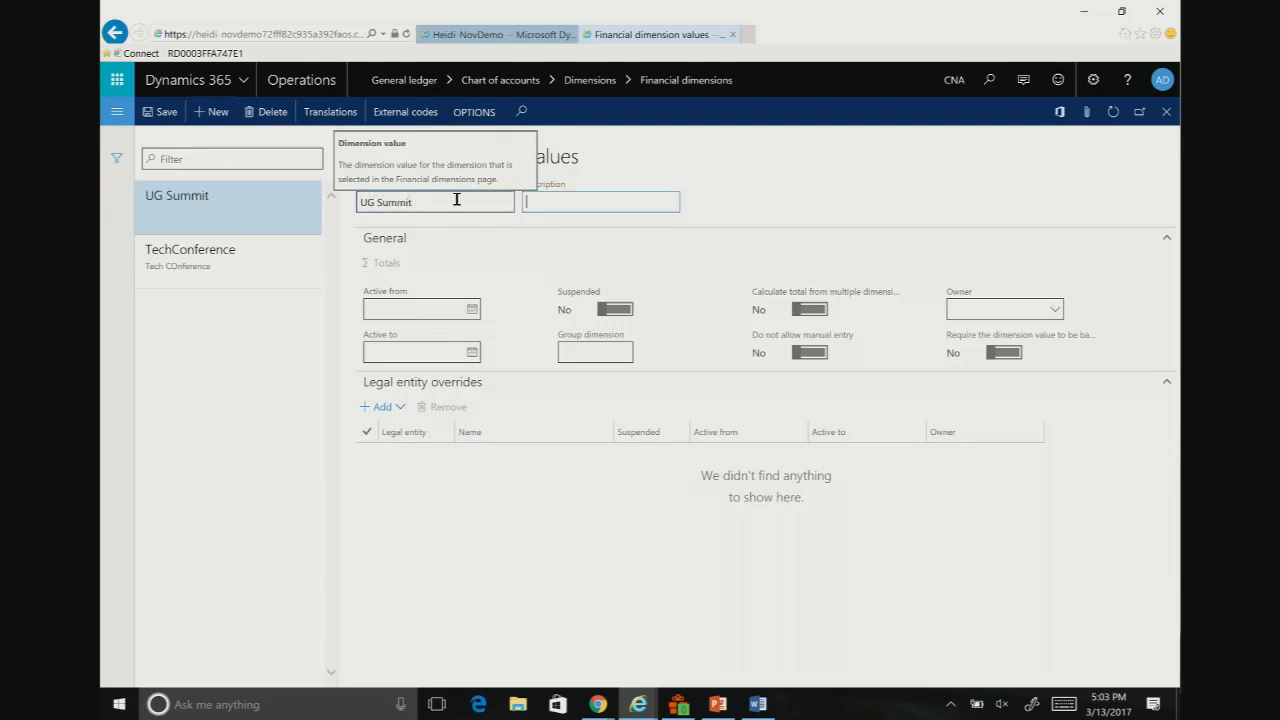
left_click(383, 204)
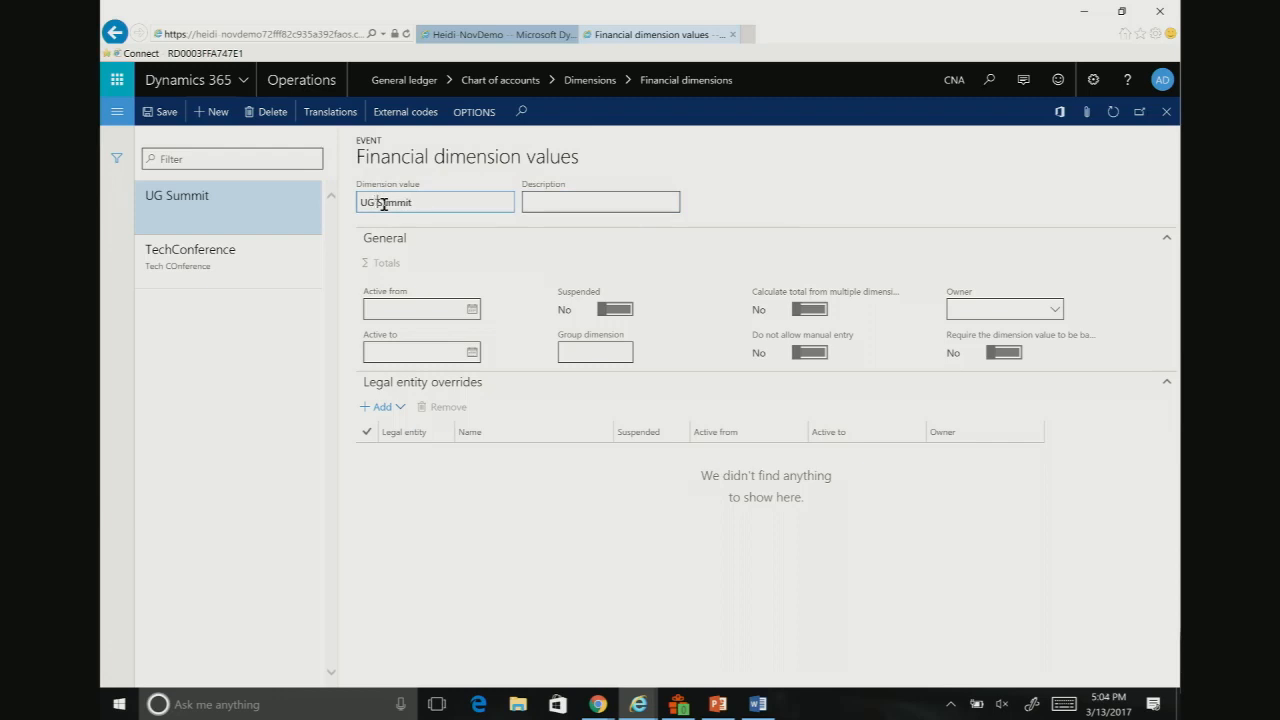
key("BackSpace")
key("Tab")
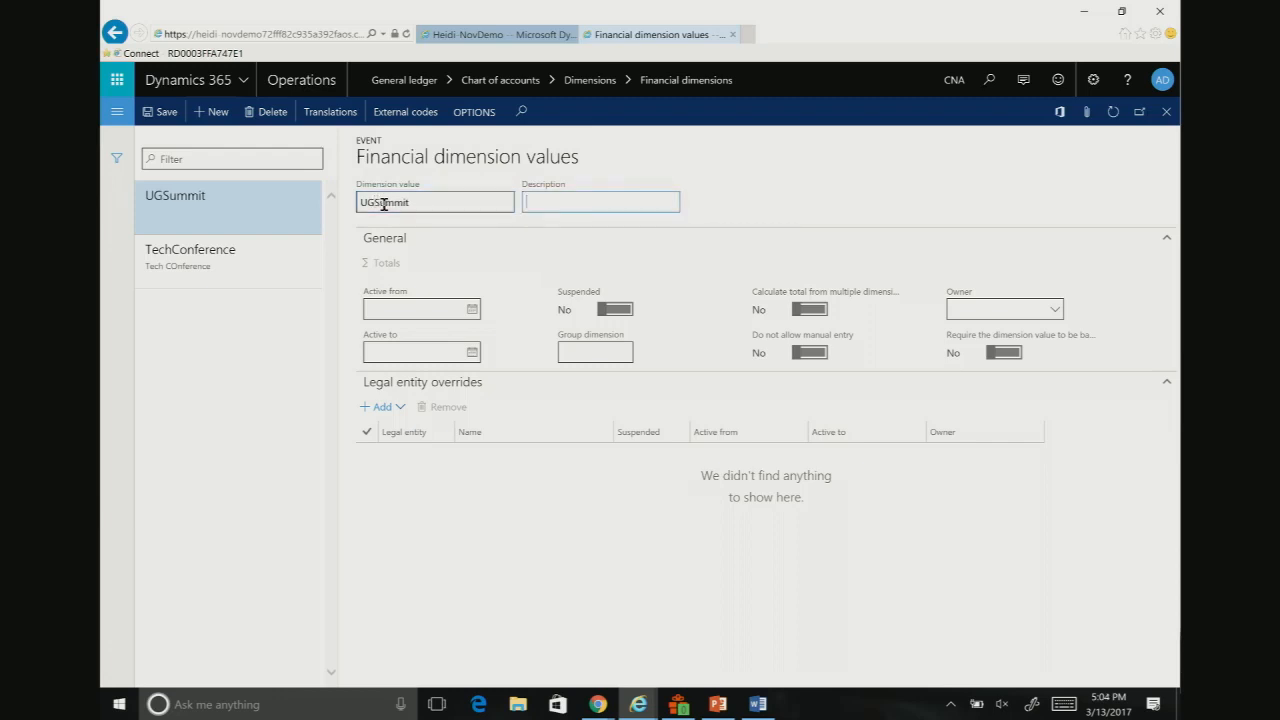
type("UG Summit")
key("Tab")
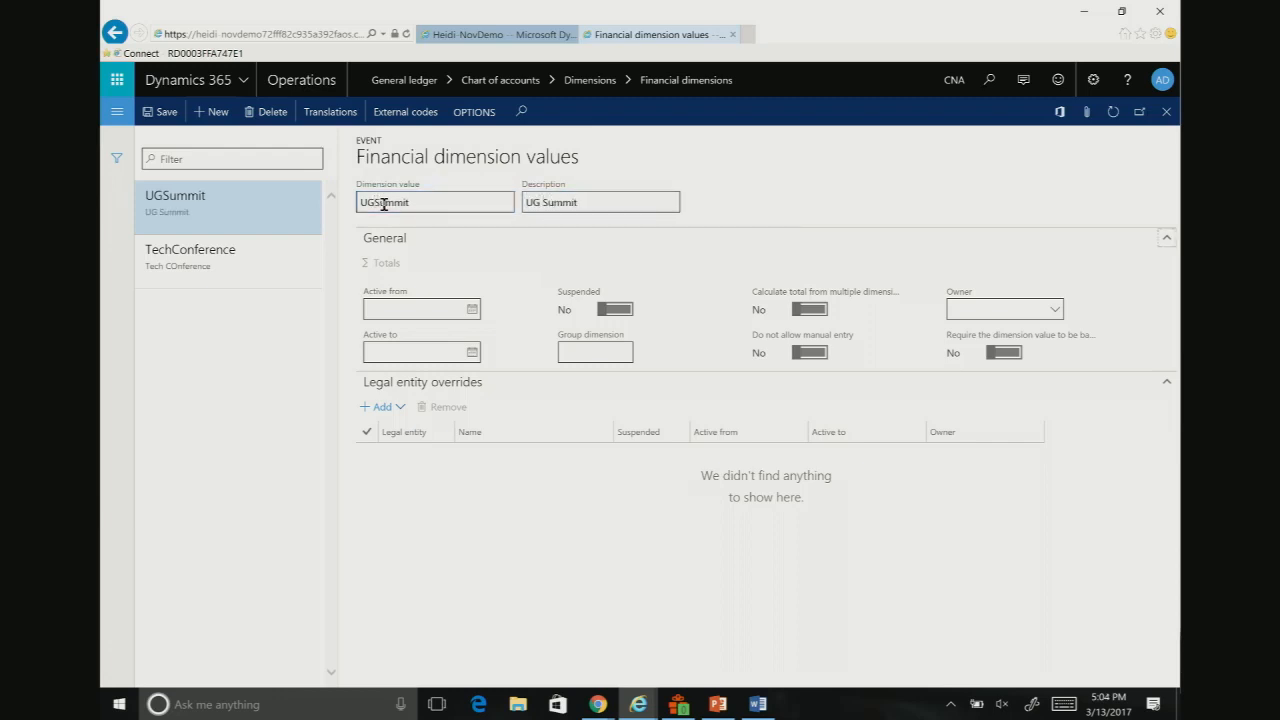
left_click(160, 112)
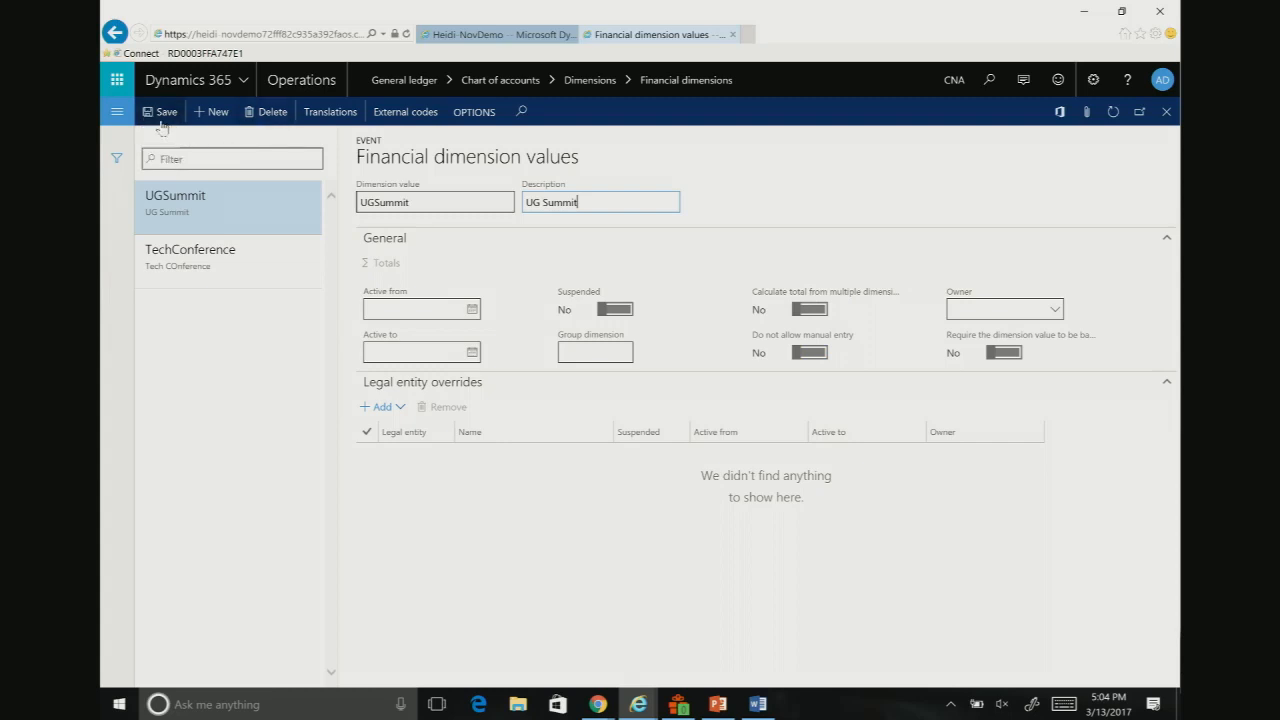
Step: Return to the Financial dimensions page and create a new dimension that uses values from Vendors
left_click(117, 34)
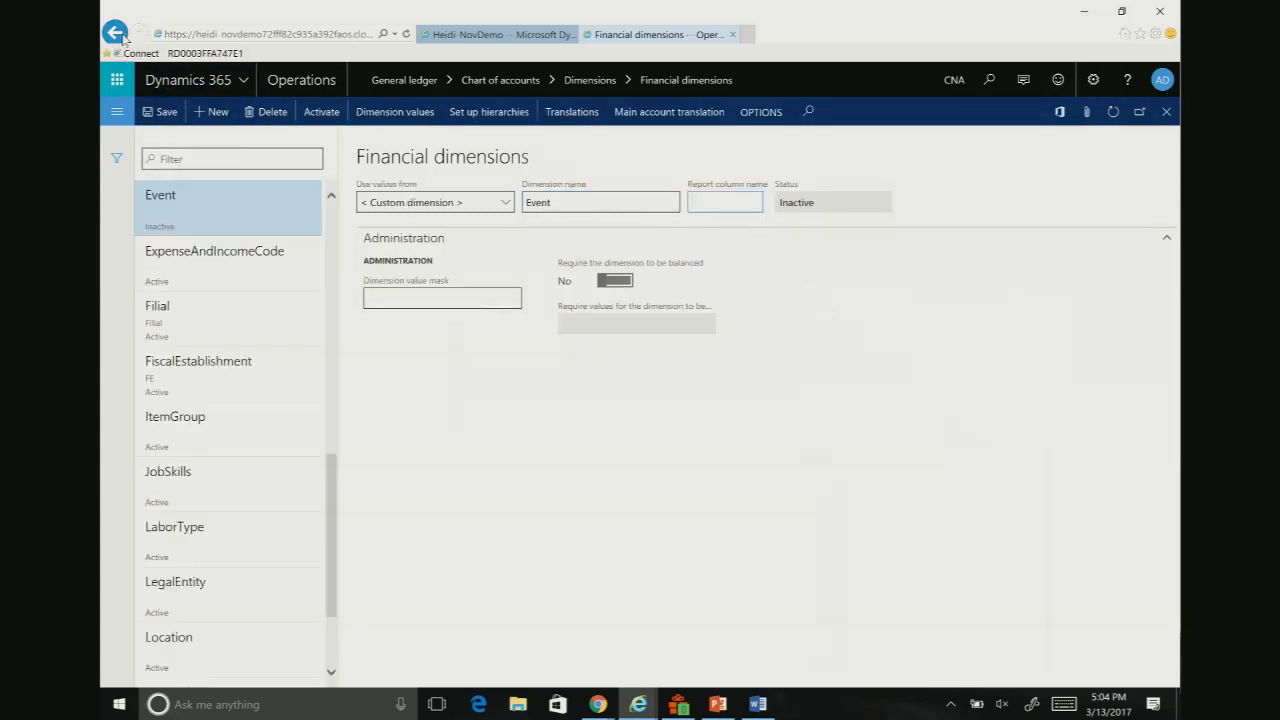
left_click(214, 113)
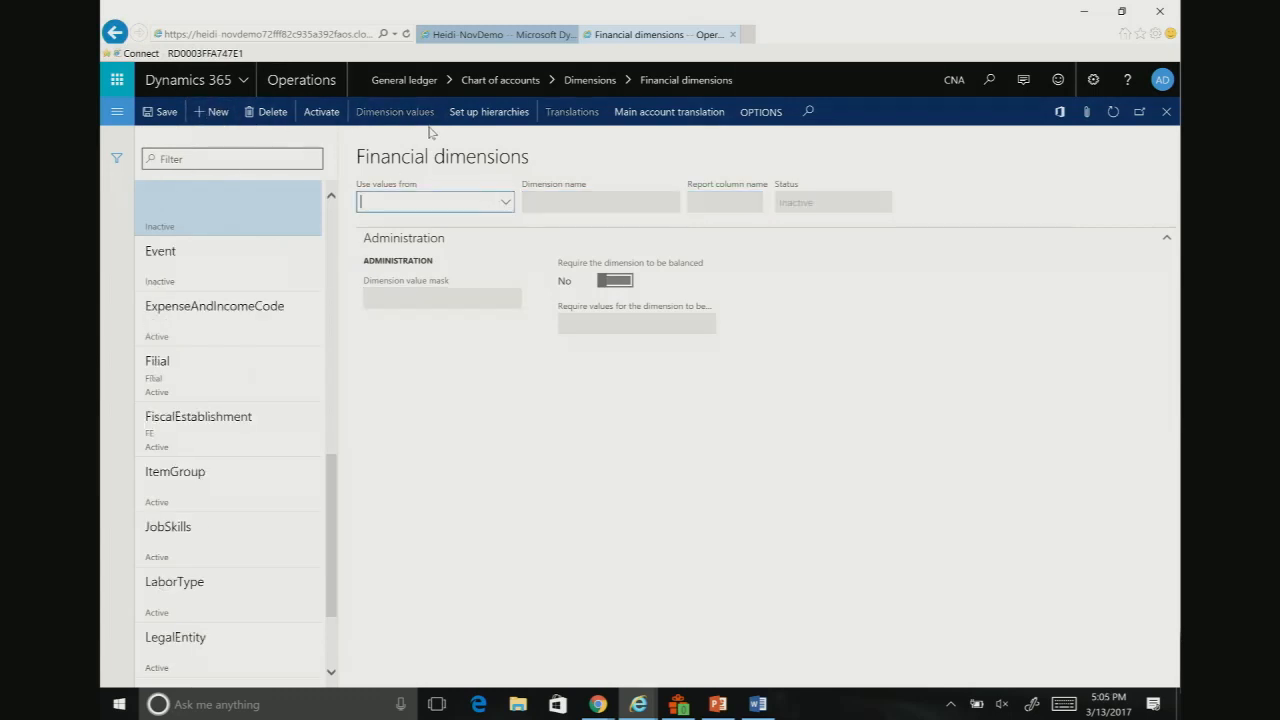
left_click(509, 204)
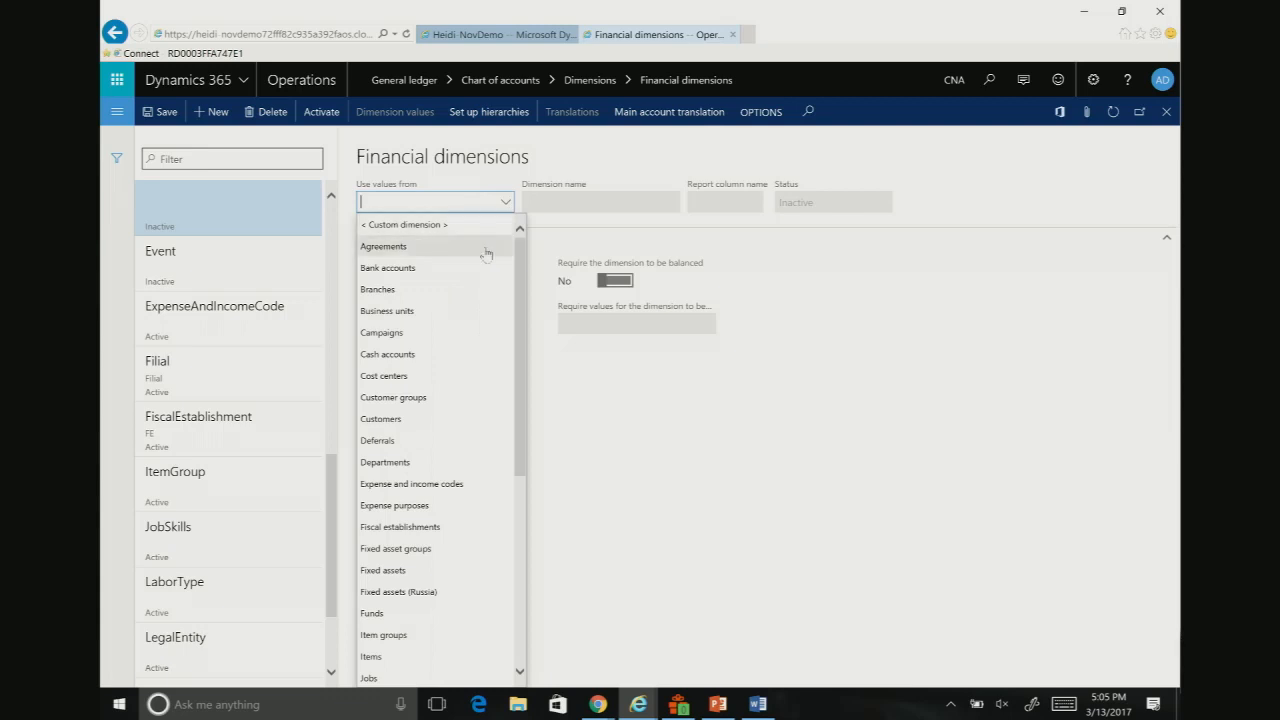
scroll(479, 334, "down", 6)
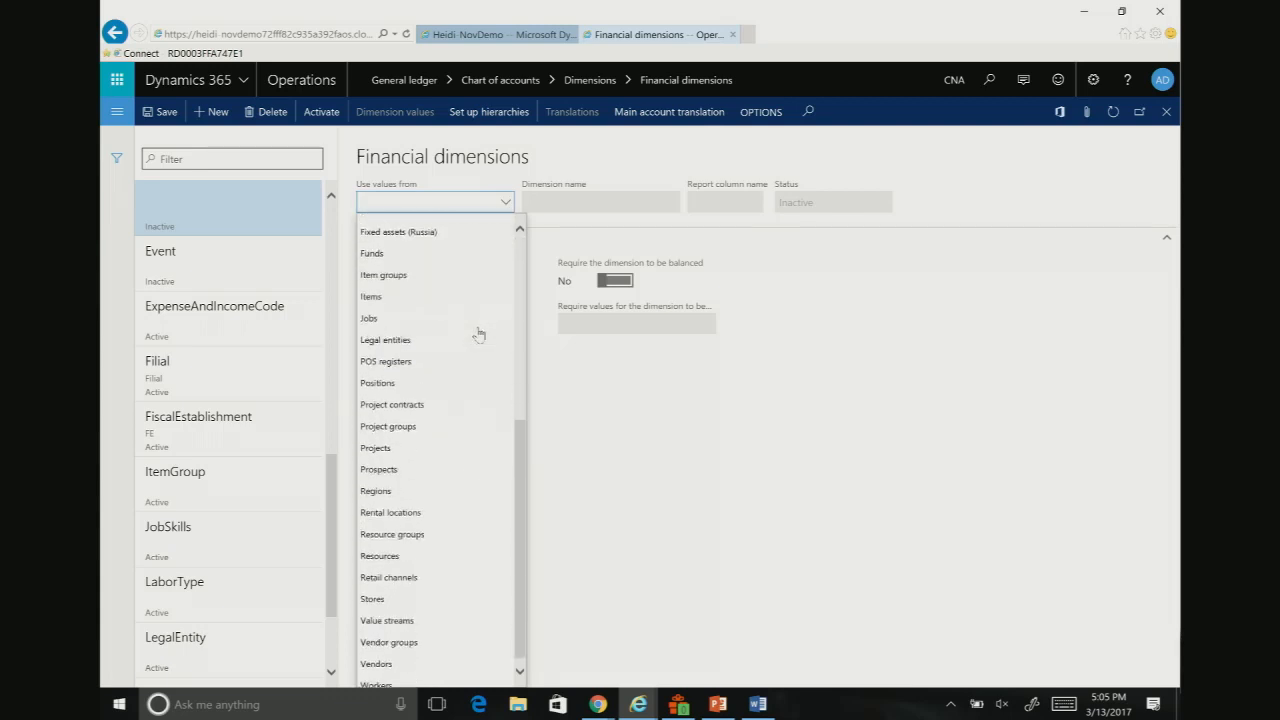
scroll(473, 375, "up", 1)
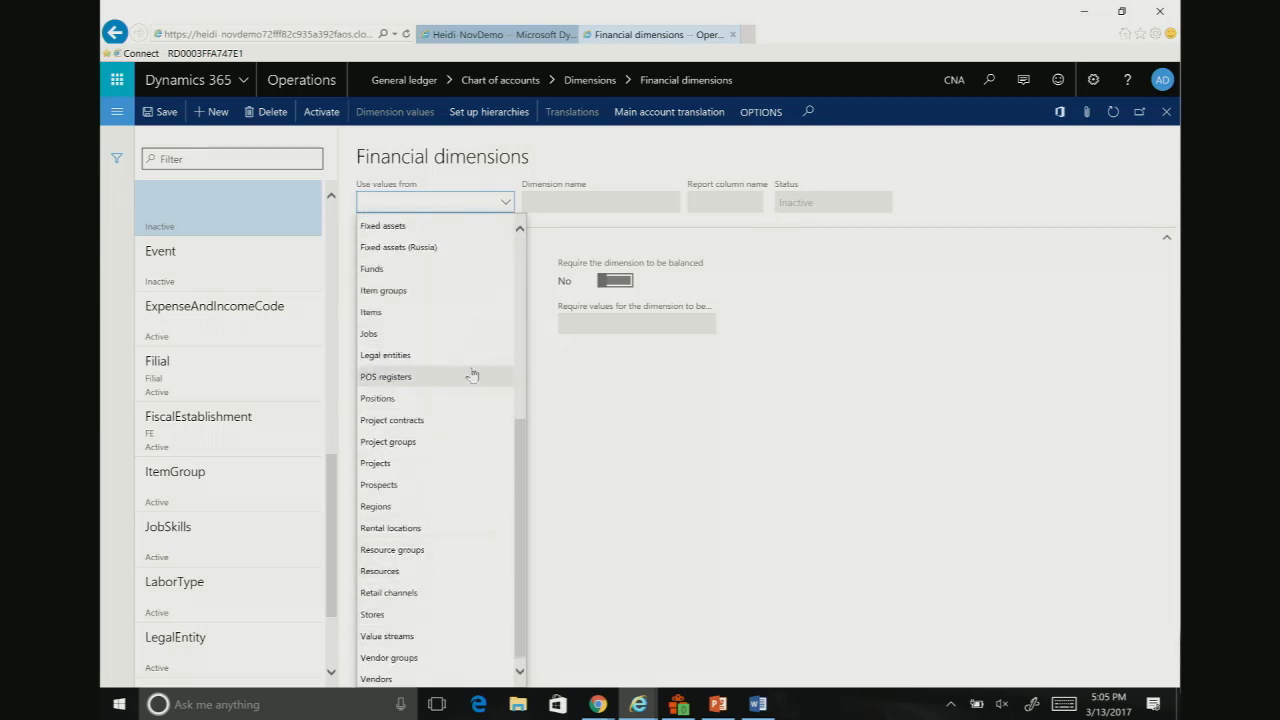
scroll(472, 375, "up", 6)
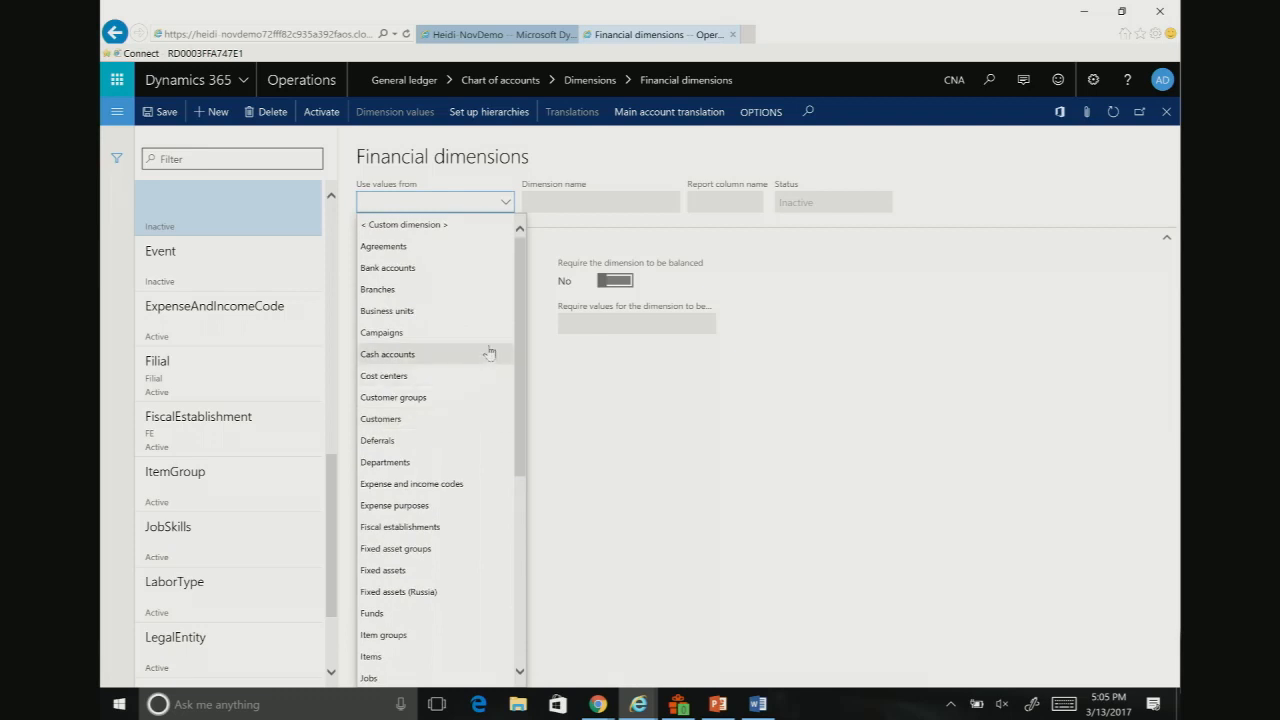
scroll(495, 327, "down", 5)
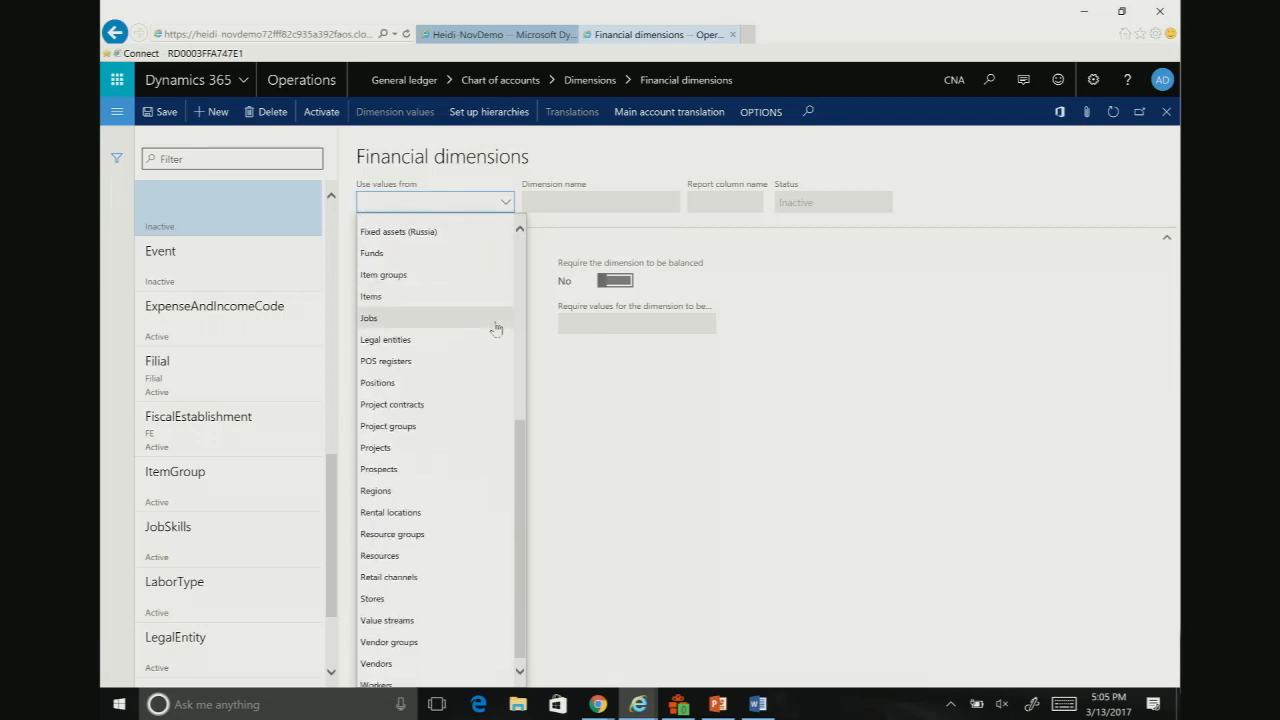
left_click(403, 665)
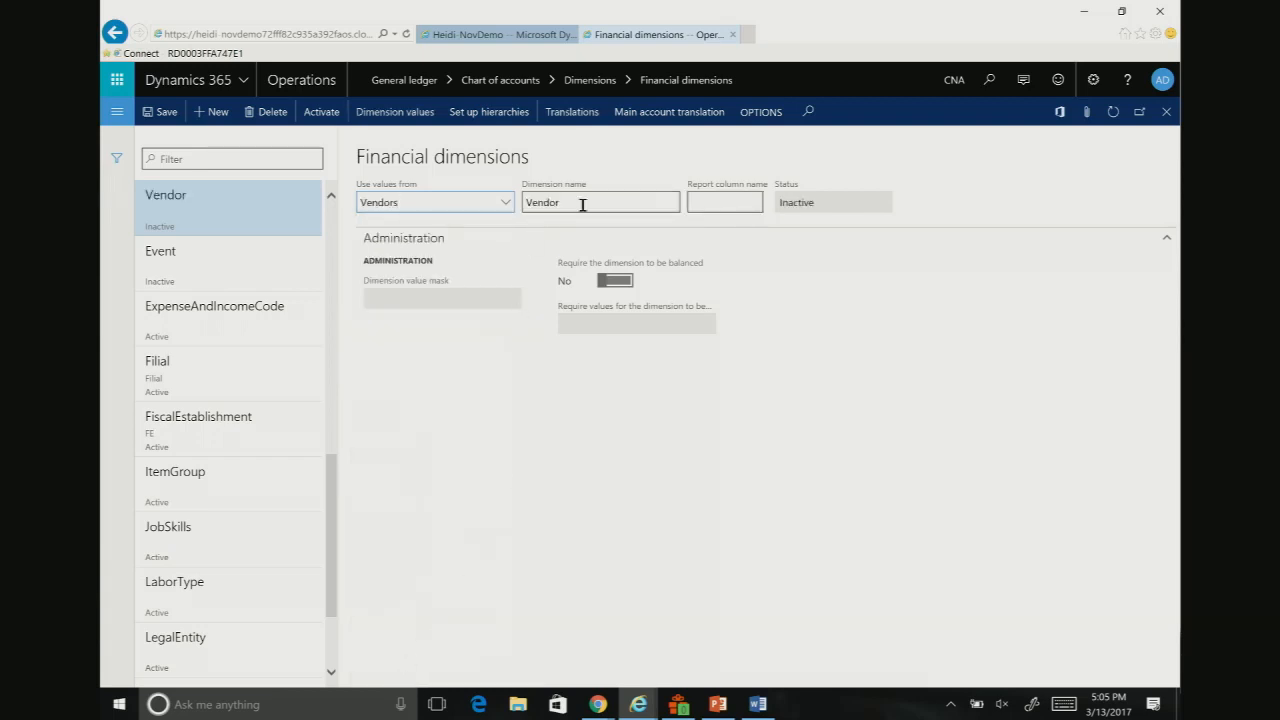
Step: Save the Vendor dimension, review its list of dimension values and return to the Financial dimensions page
left_click(161, 112)
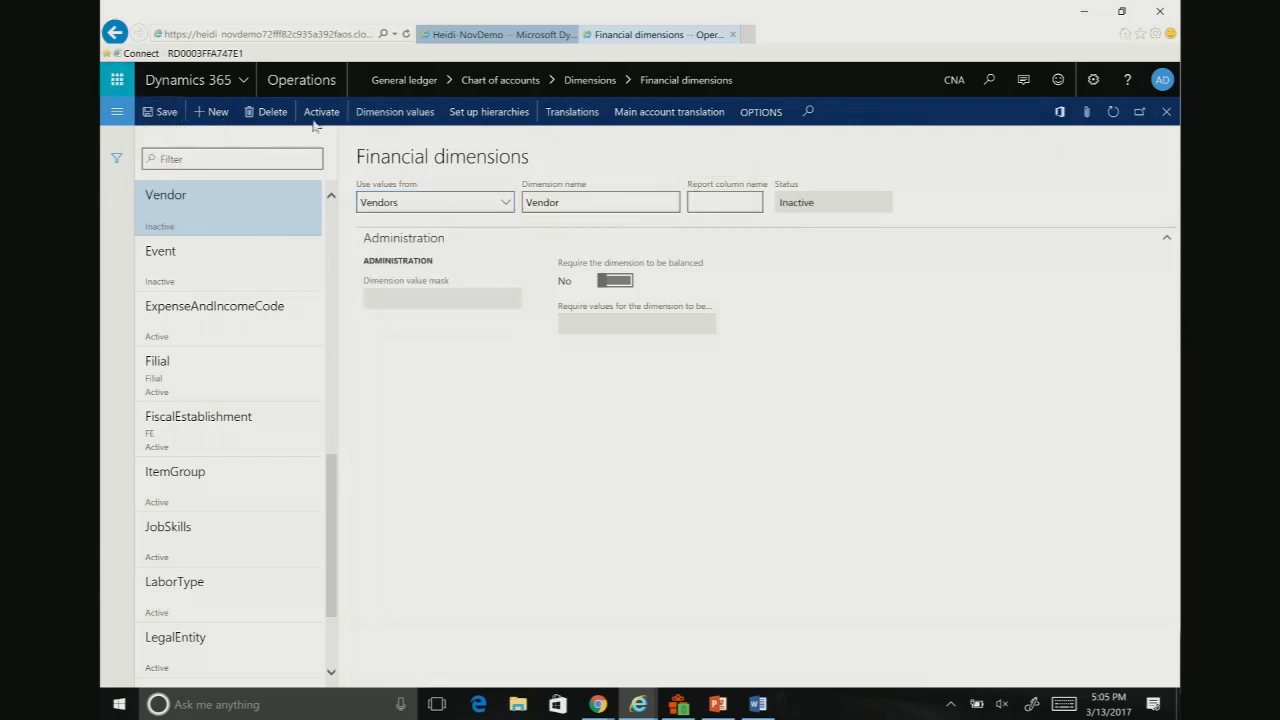
left_click(392, 119)
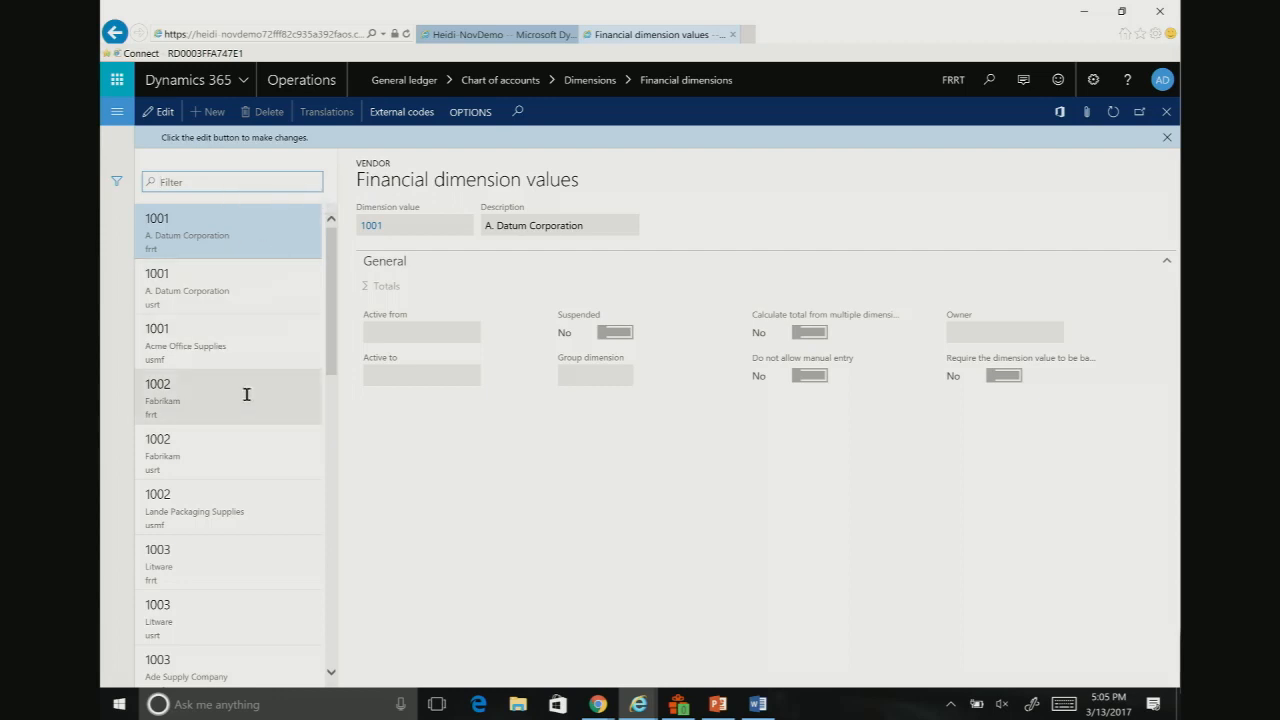
scroll(250, 385, "down", 5)
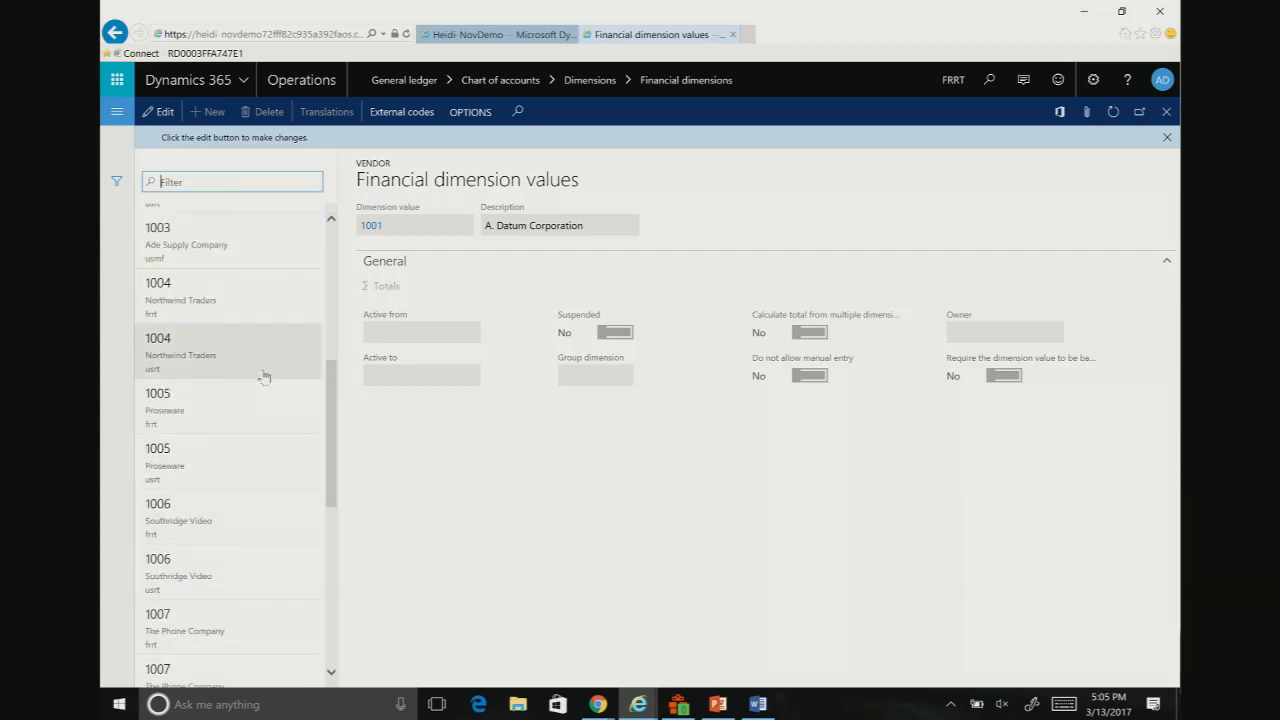
scroll(264, 377, "up", 5)
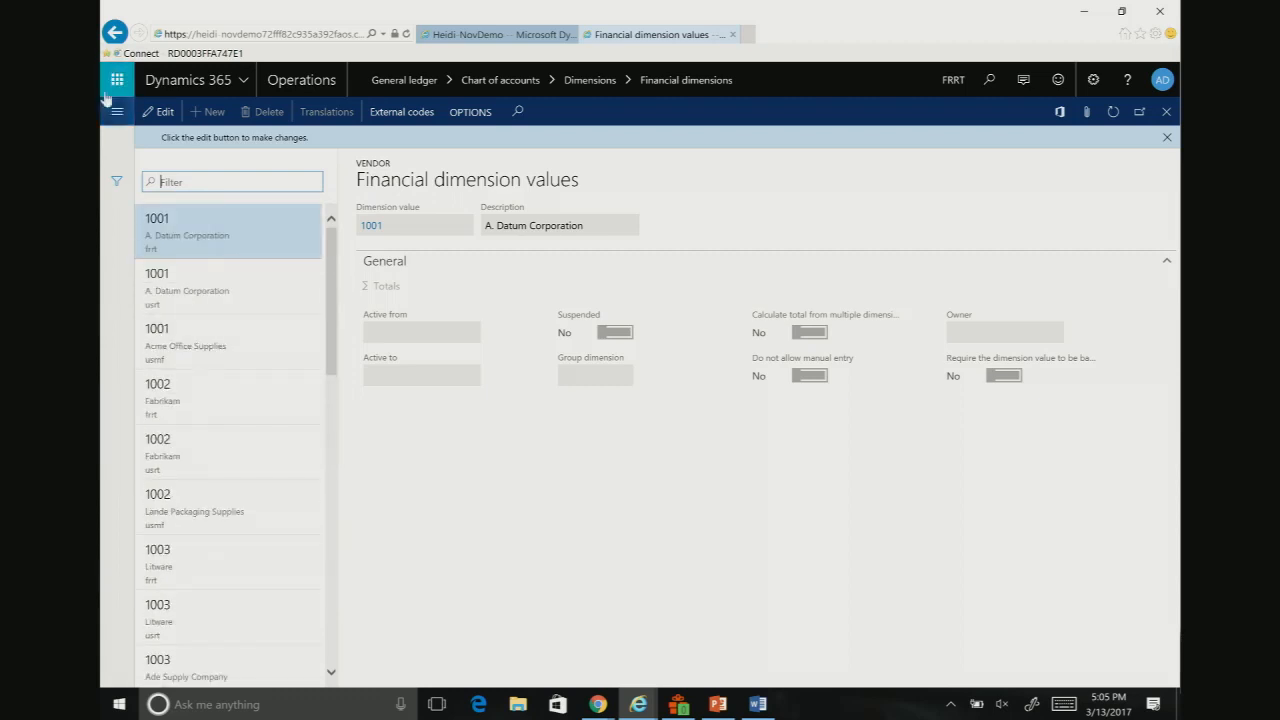
left_click(115, 33)
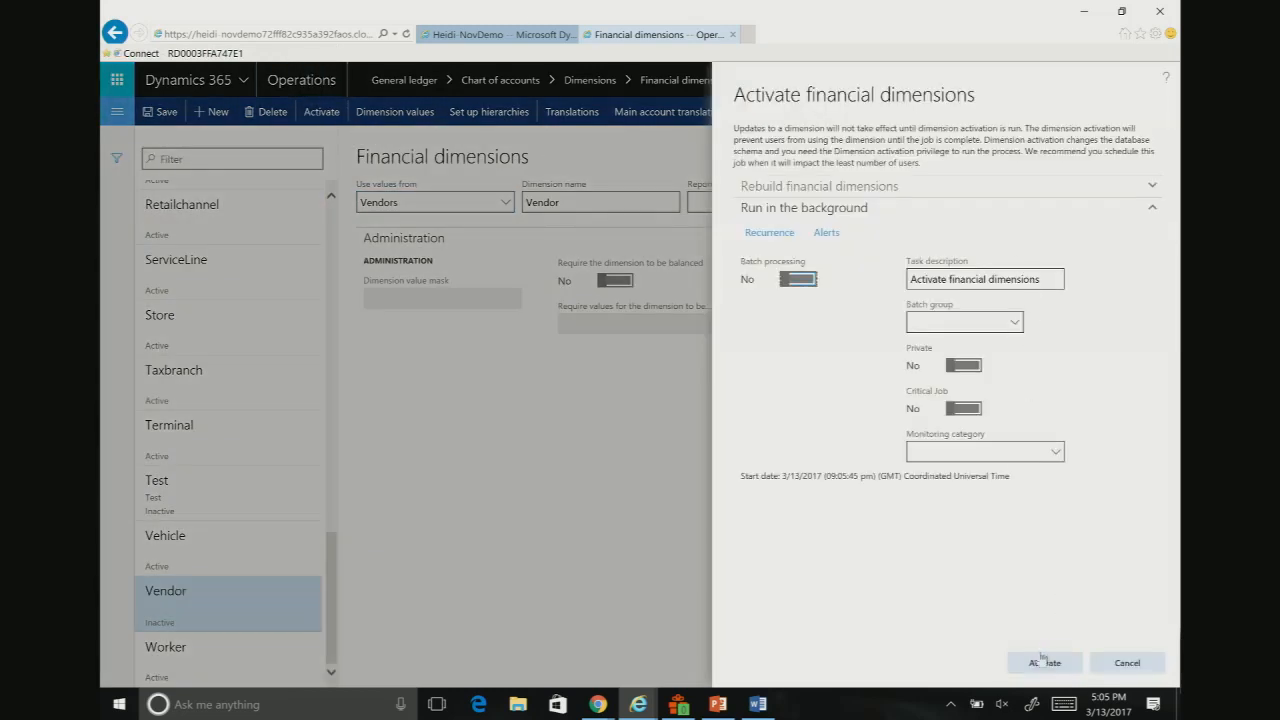
Step: Activate the Vendor dimension and the custom Event dimension, leaving batch processing off
left_click(1045, 663)
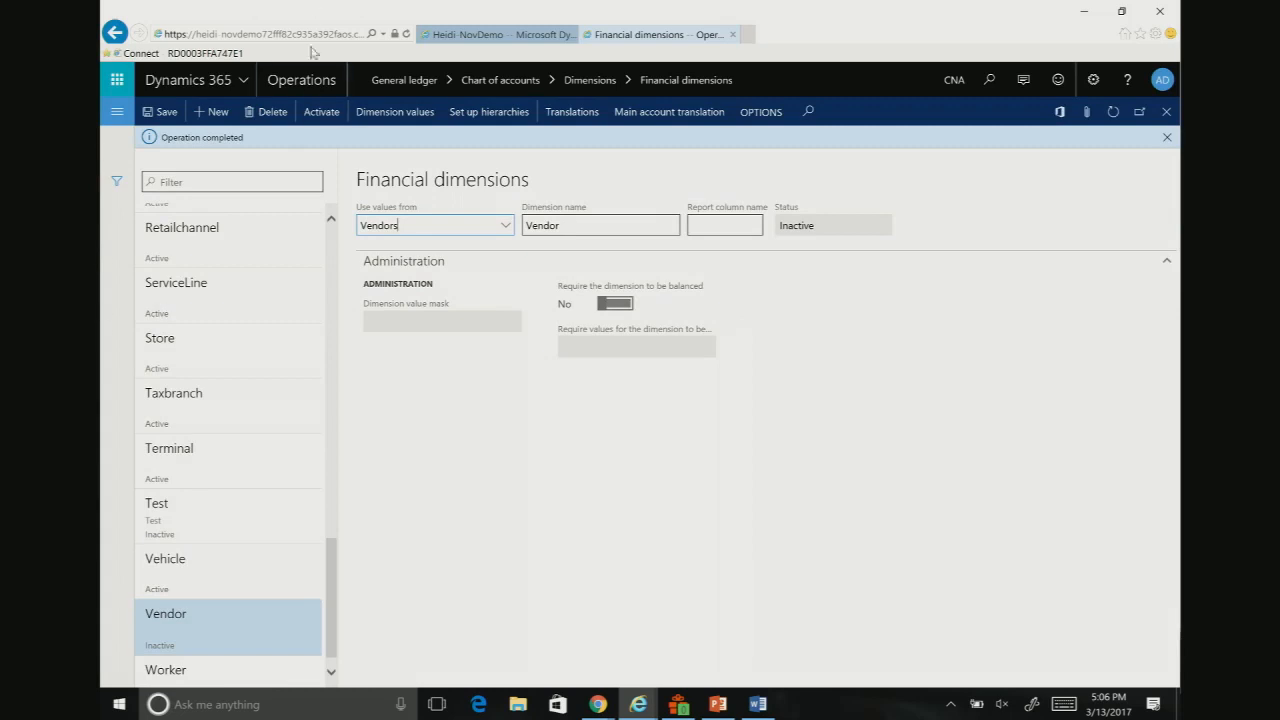
scroll(334, 255, "up", 3)
scroll(334, 255, "up", 10)
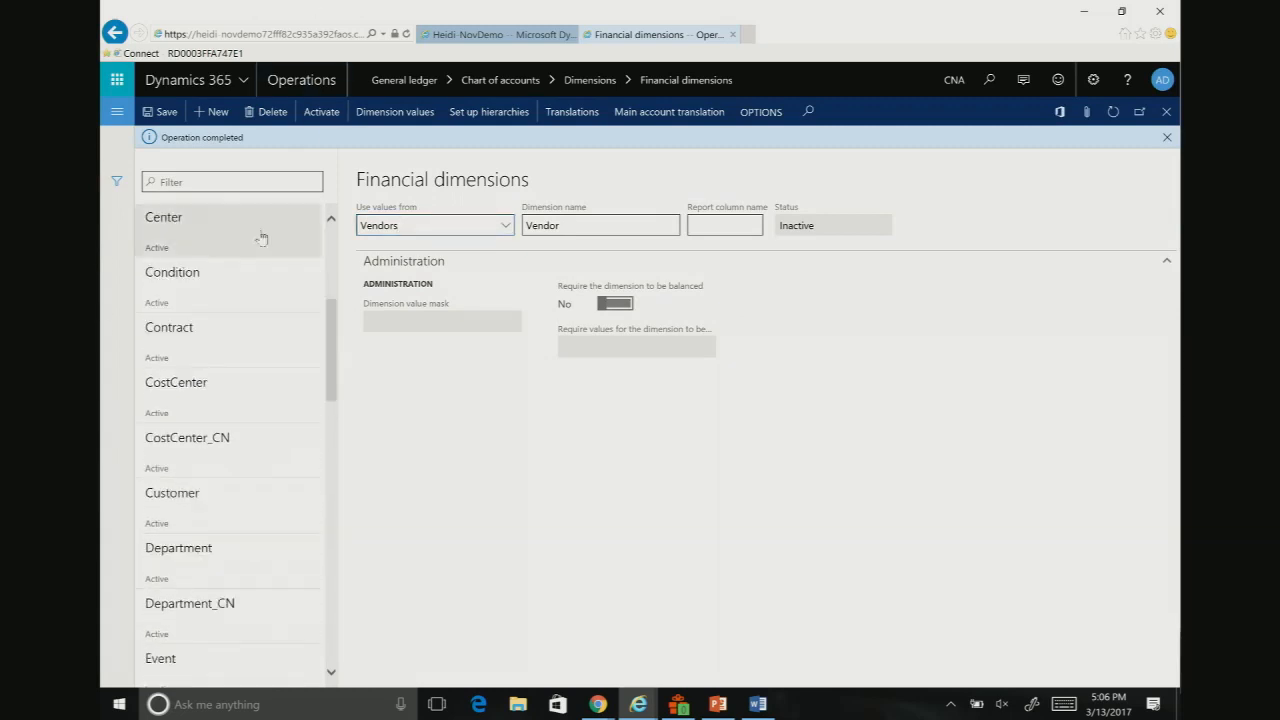
scroll(238, 412, "down", 1)
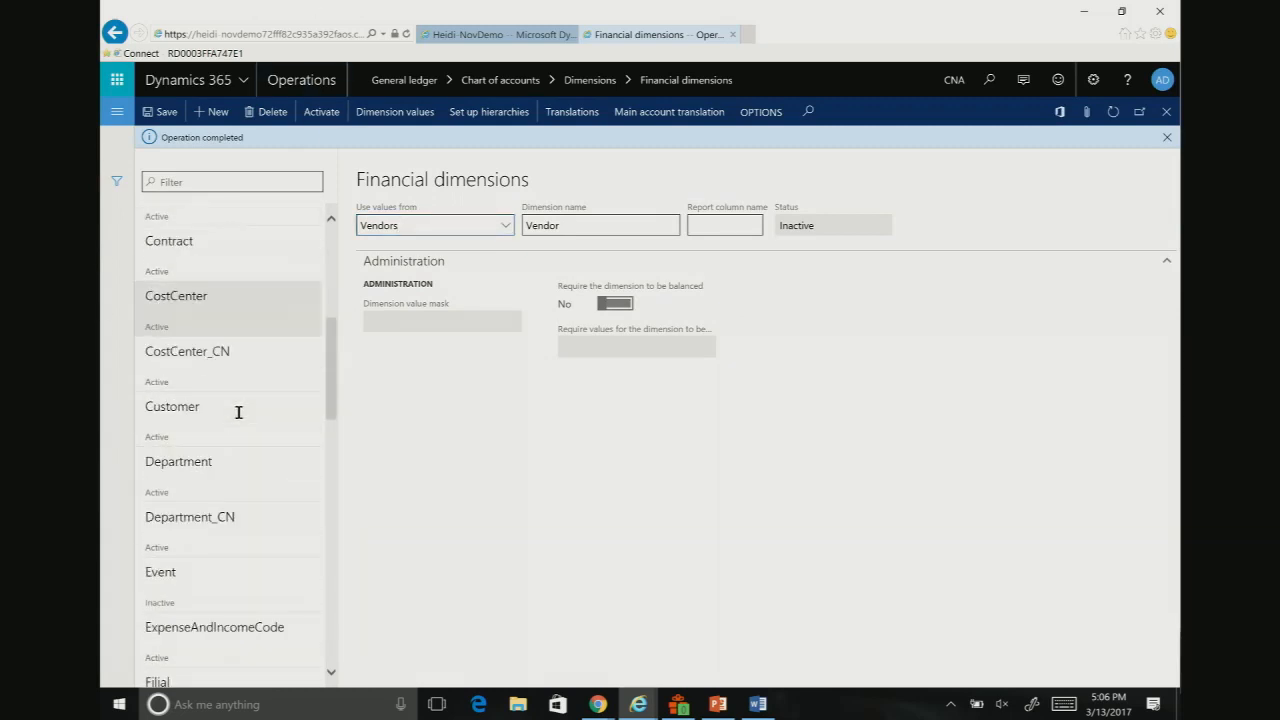
left_click(209, 578)
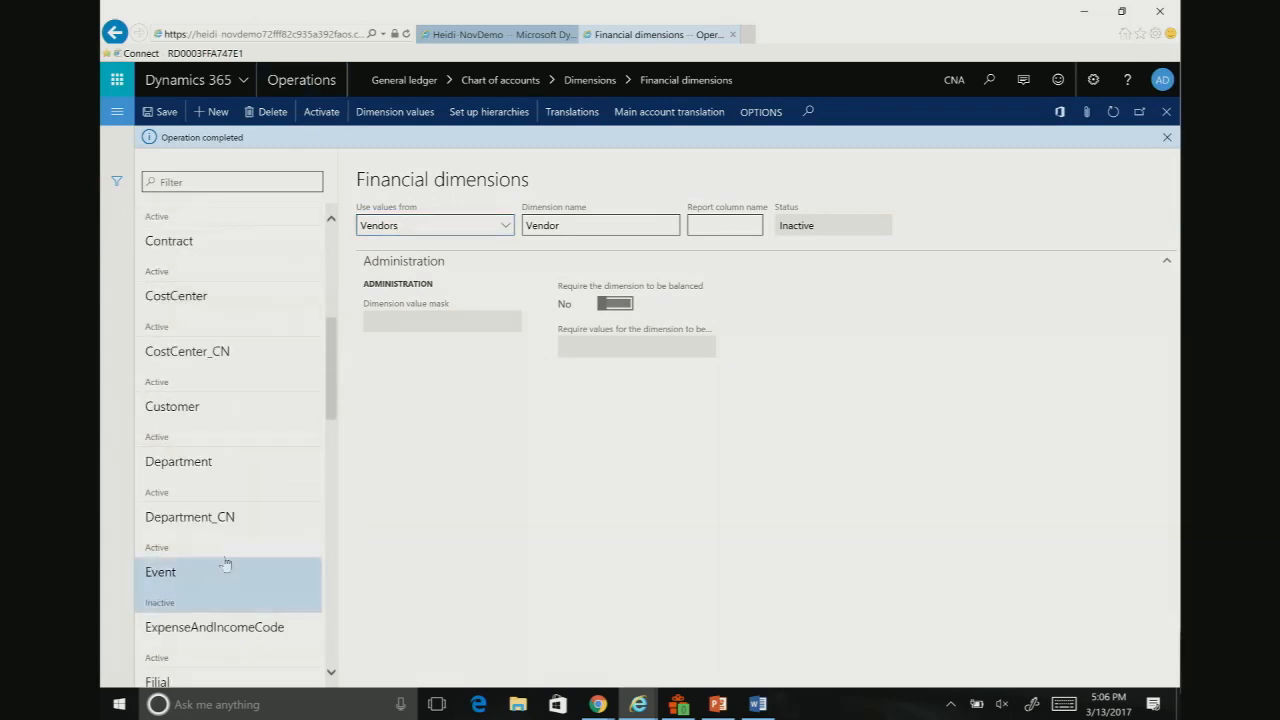
left_click(321, 111)
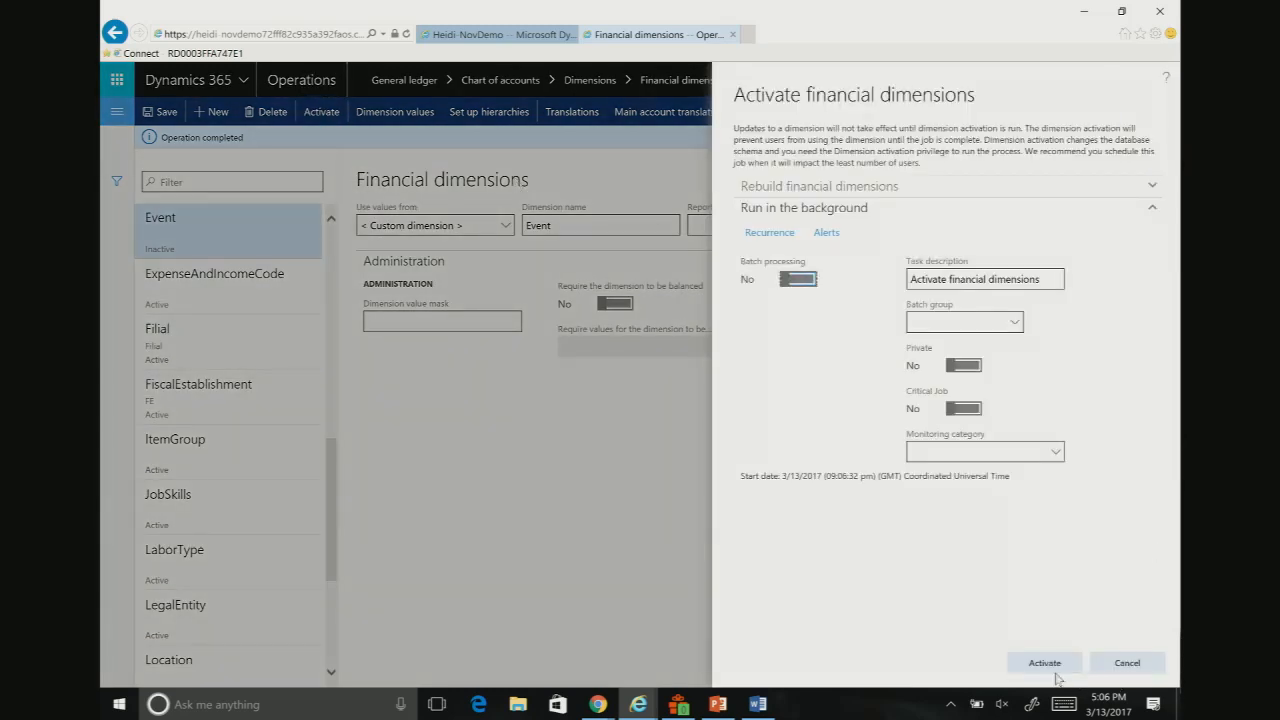
left_click(1044, 662)
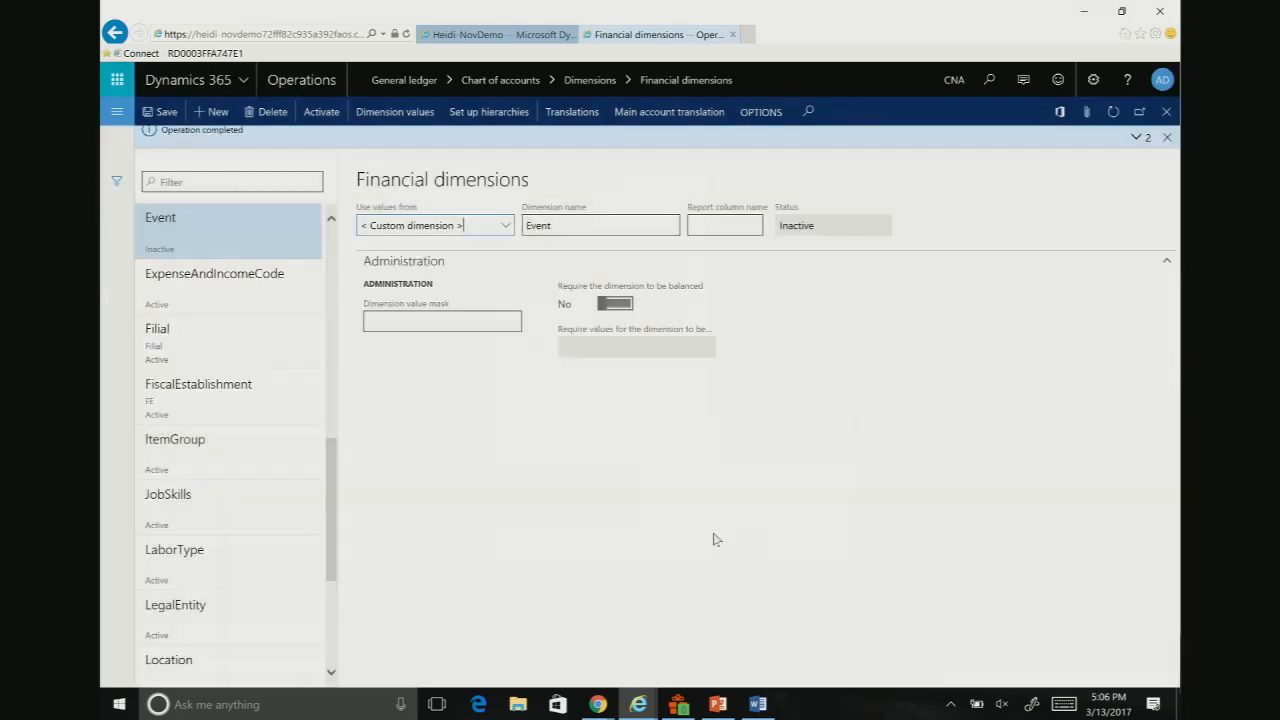
Step: Review the dimension values of the CostCenter dimension and return to the Financial dimensions page
scroll(168, 308, "up", 3)
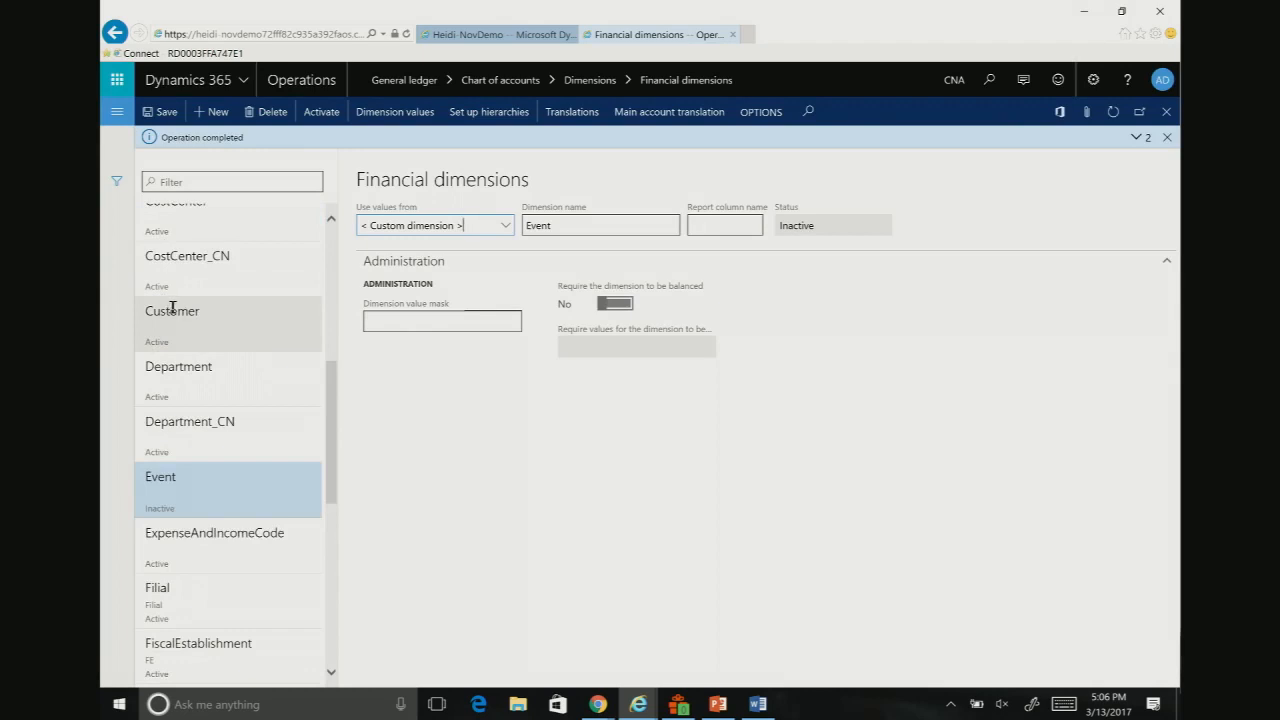
scroll(172, 308, "up", 2)
left_click(176, 302)
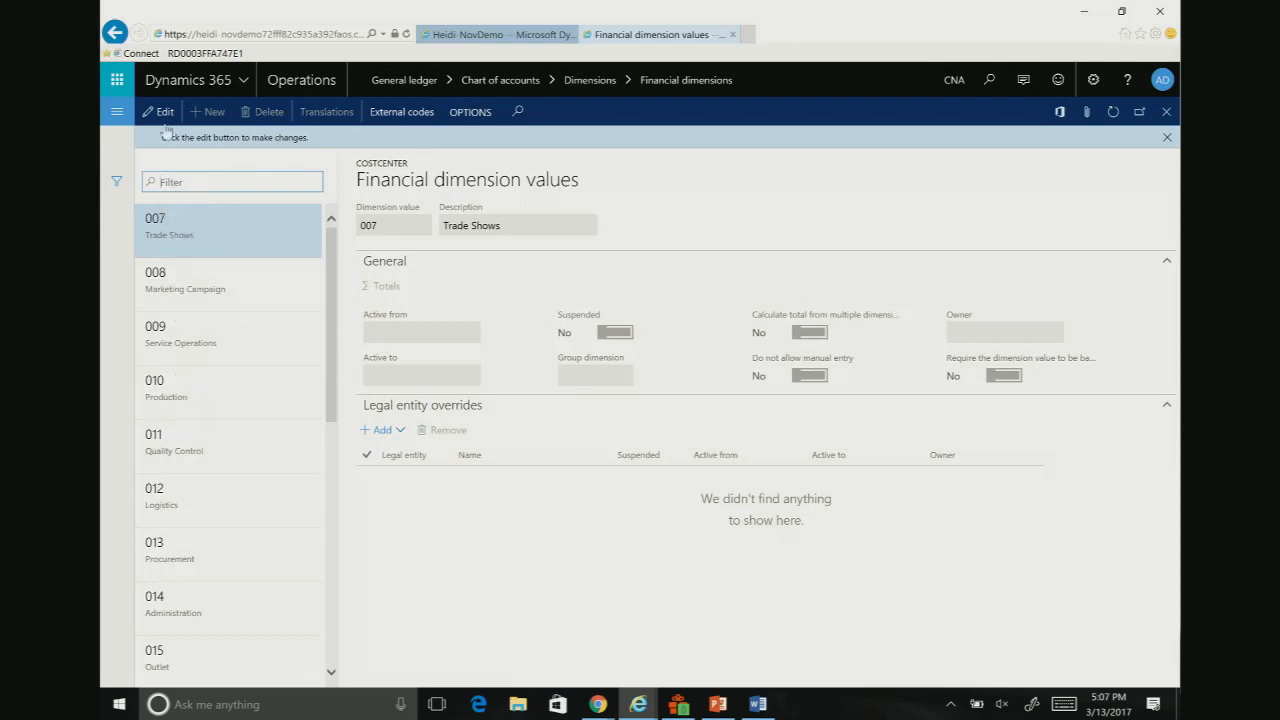
left_click(116, 38)
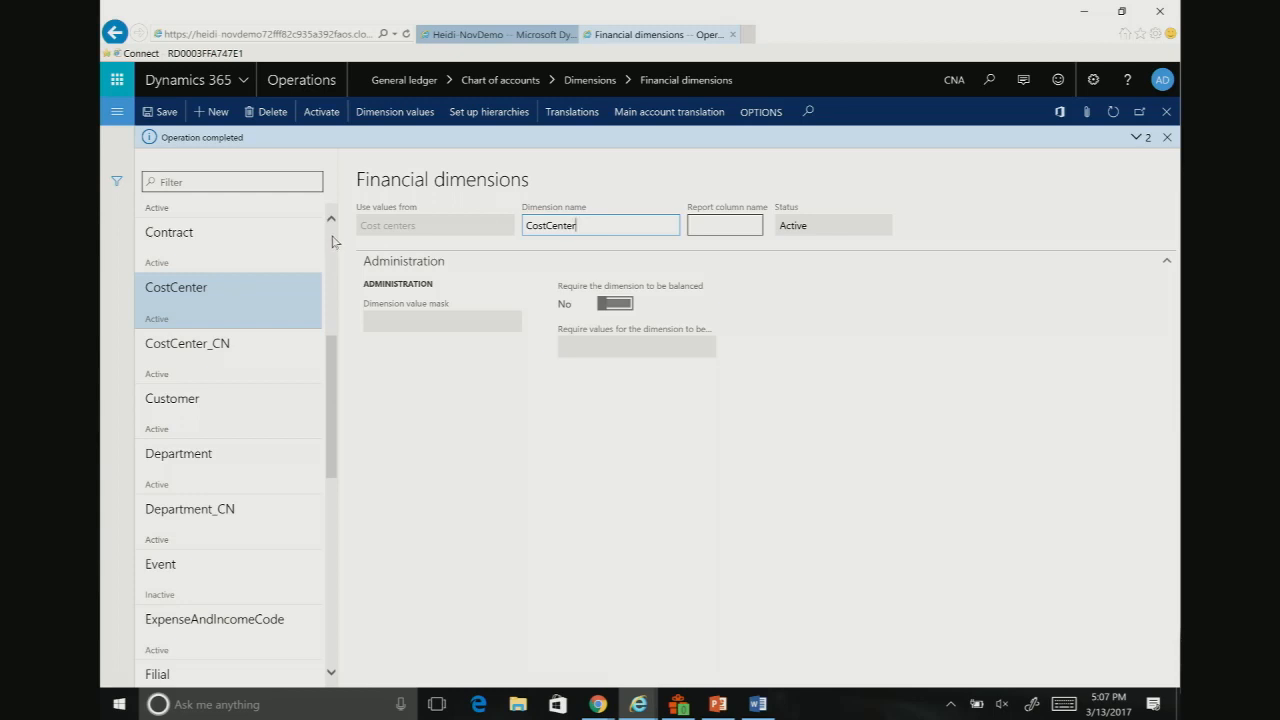
Step: Require the BusinessUnit dimension to be balanced and check the choices for the required balancing values
scroll(333, 241, "up", 3)
left_click(210, 220)
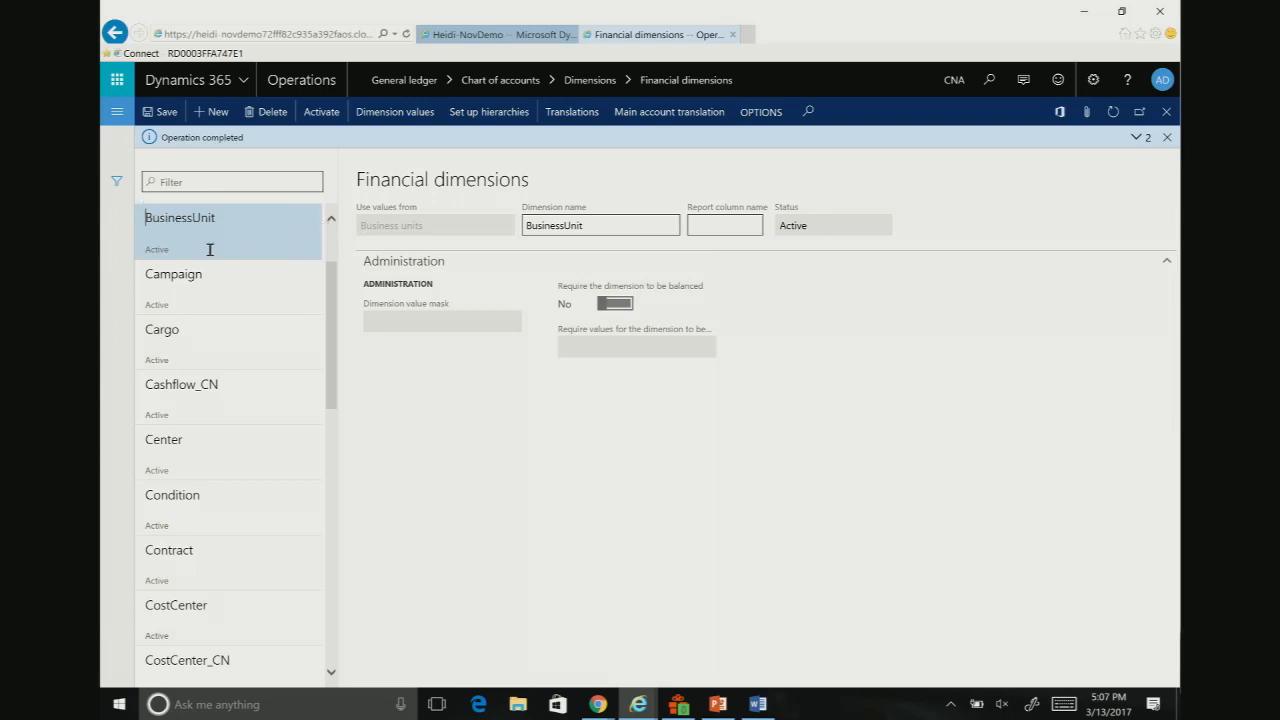
left_click(620, 302)
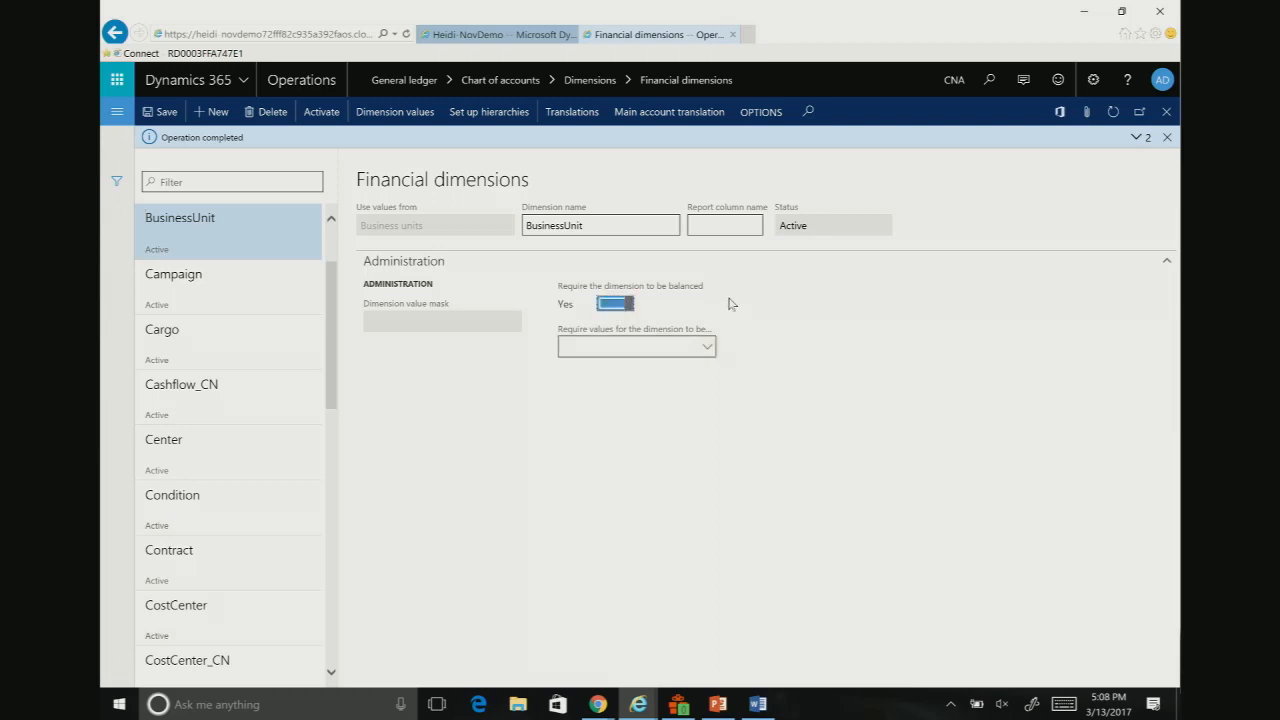
left_click(707, 347)
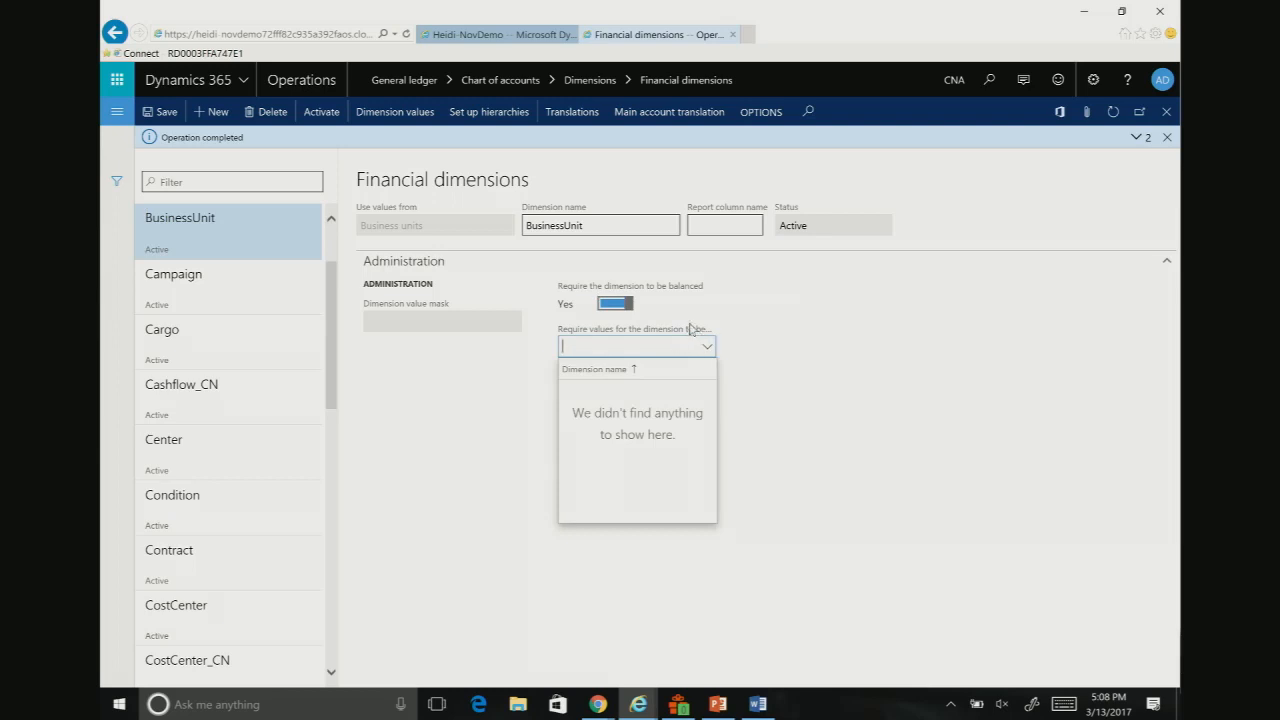
left_click(688, 328)
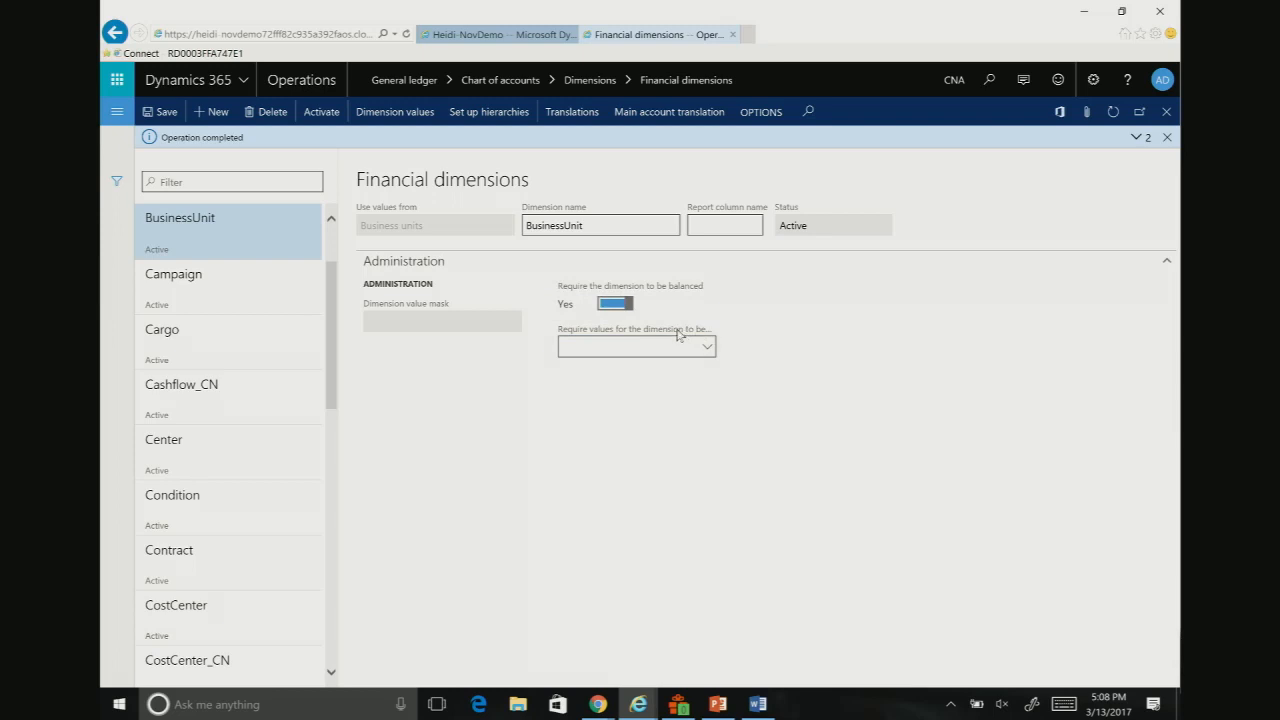
left_click(707, 345)
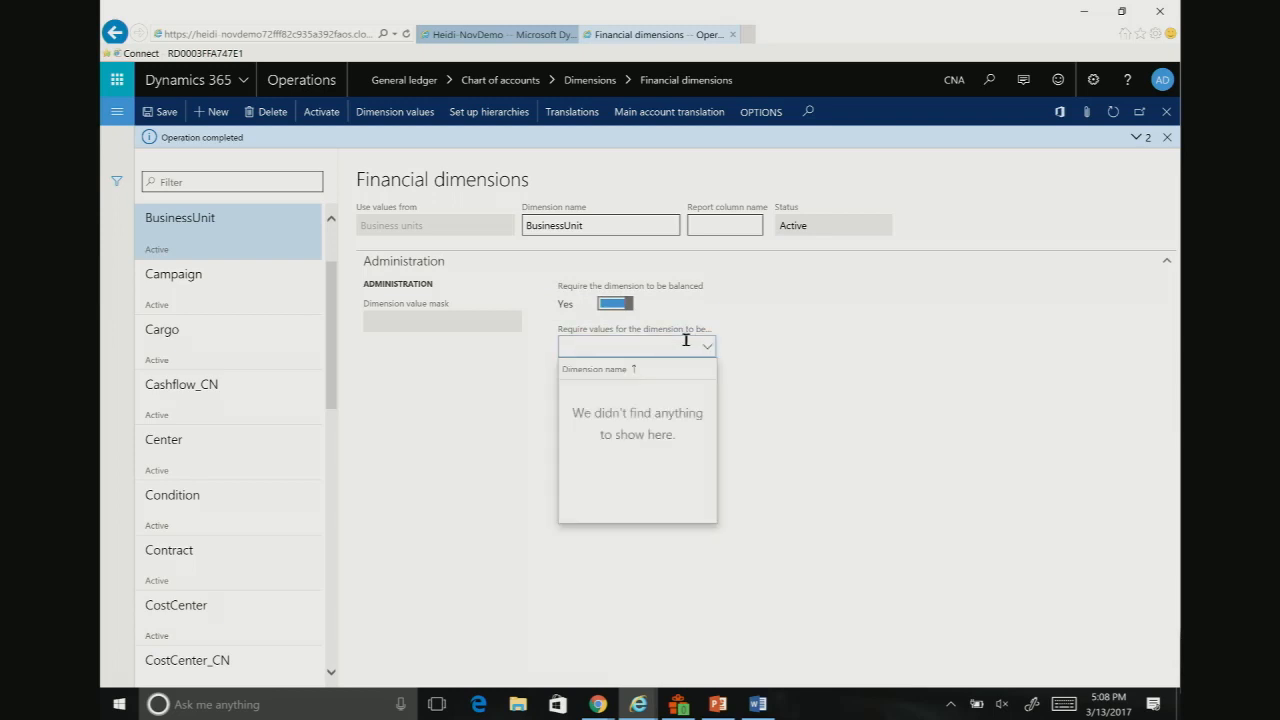
left_click(615, 352)
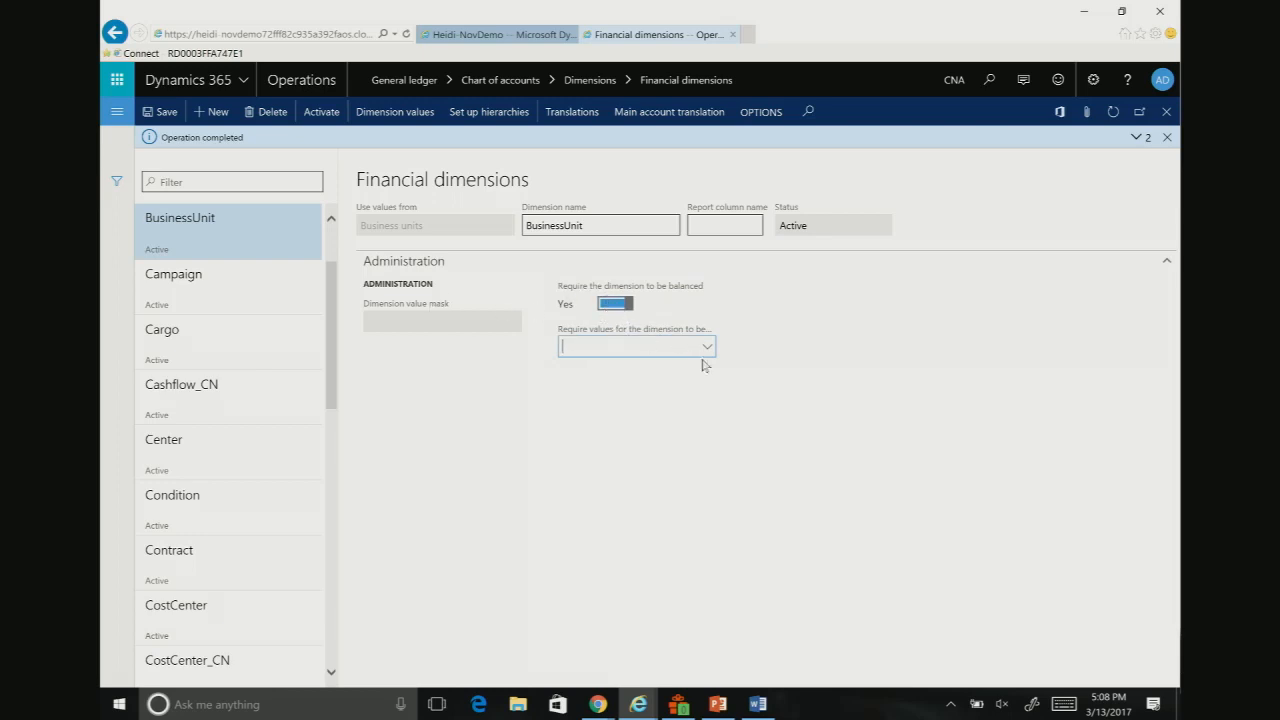
Step: Turn off the balancing requirement for the BusinessUnit dimension
left_click(616, 305)
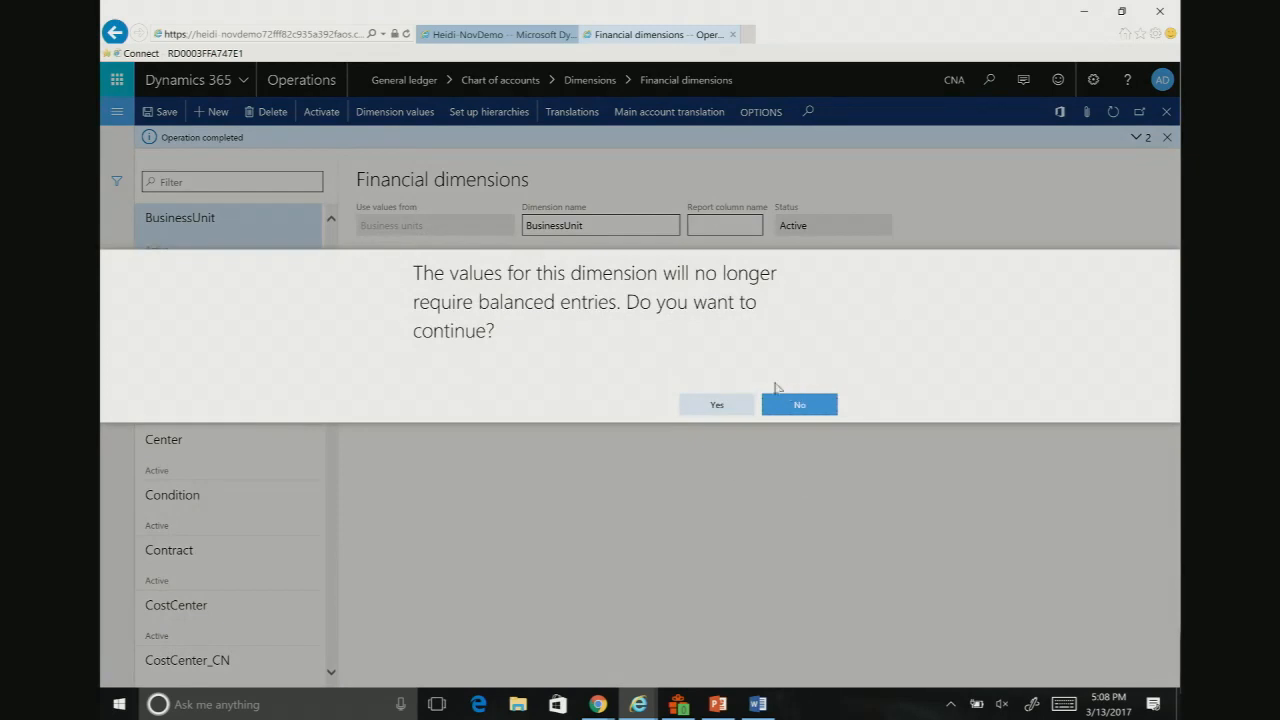
left_click(716, 405)
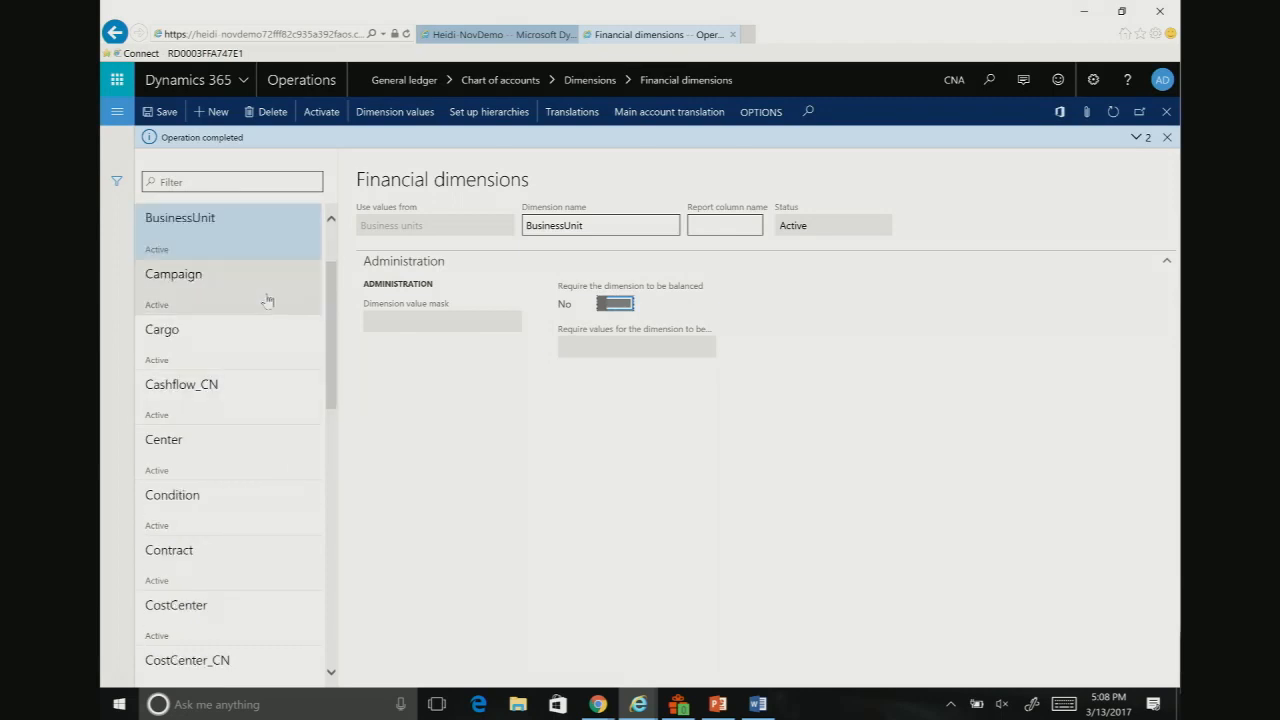
Step: Look through the financial dimensions list and display the details of the Department dimension
scroll(269, 277, "up", 2)
scroll(269, 277, "down", 10)
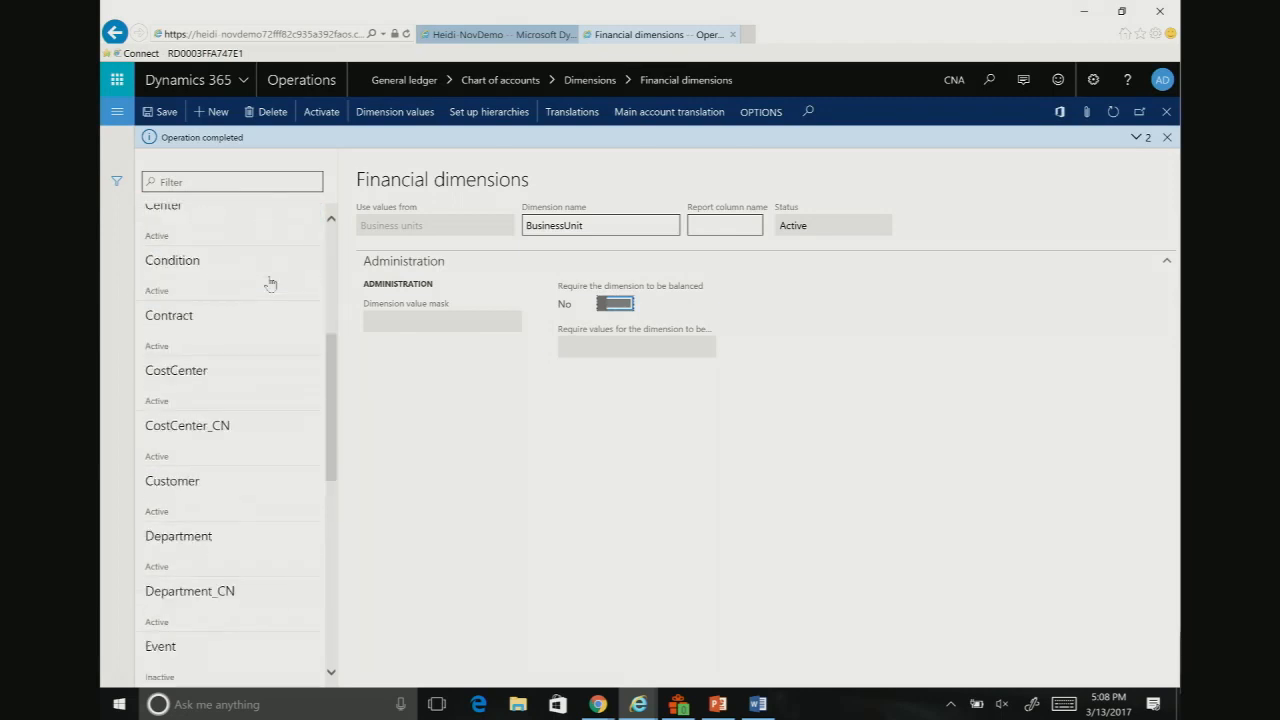
left_click(234, 361)
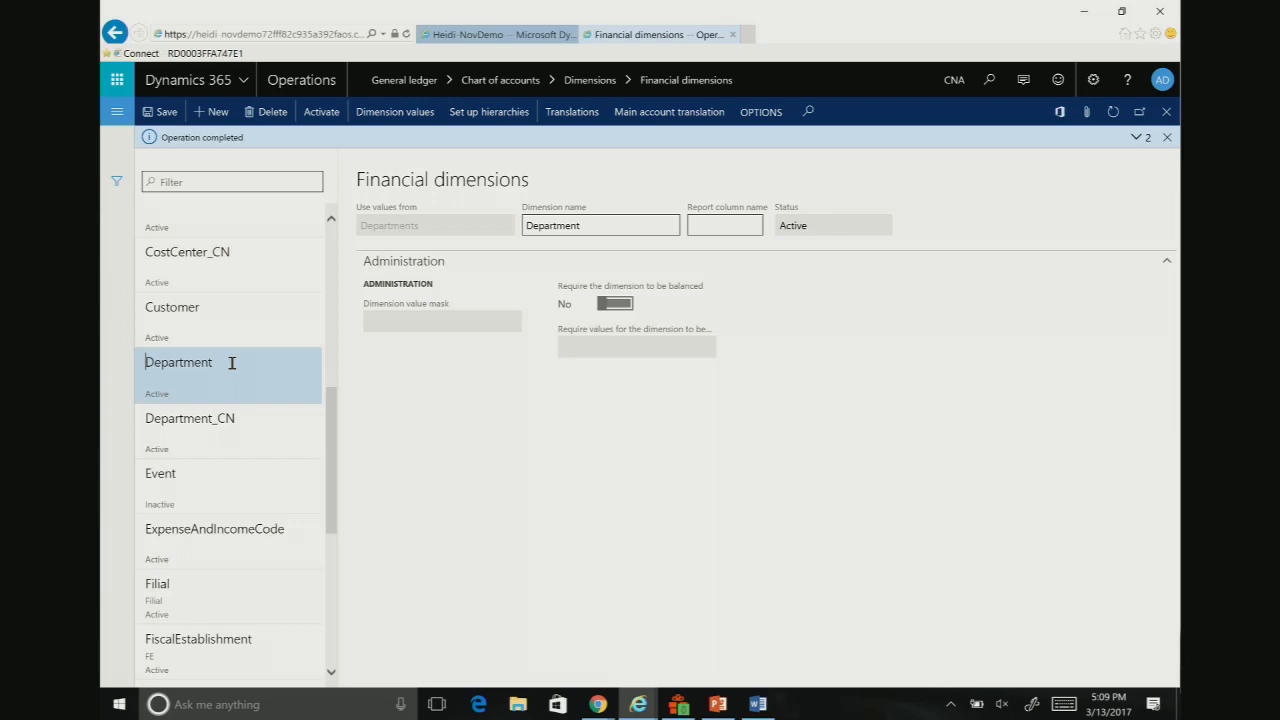
Step: Switch to the DesigningCOA presentation in PowerPoint and start the slide show from the Planning financial dimensions slide
left_click(726, 710)
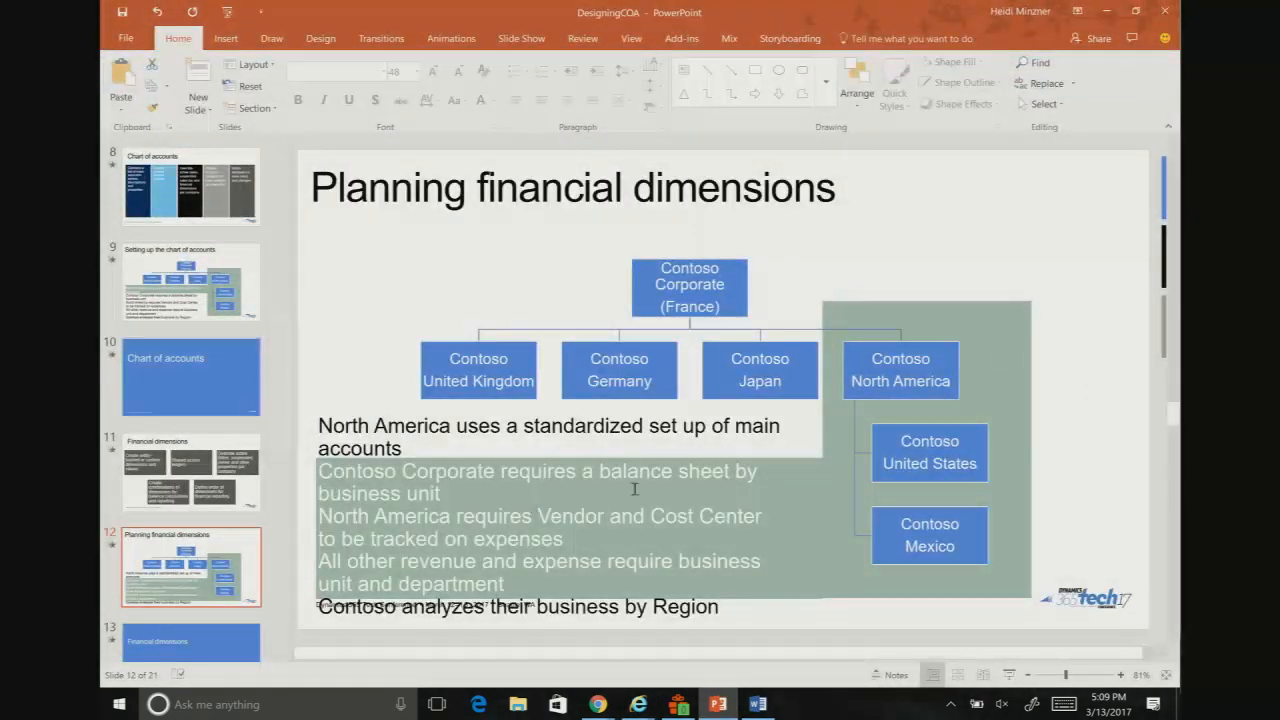
left_click(1009, 675)
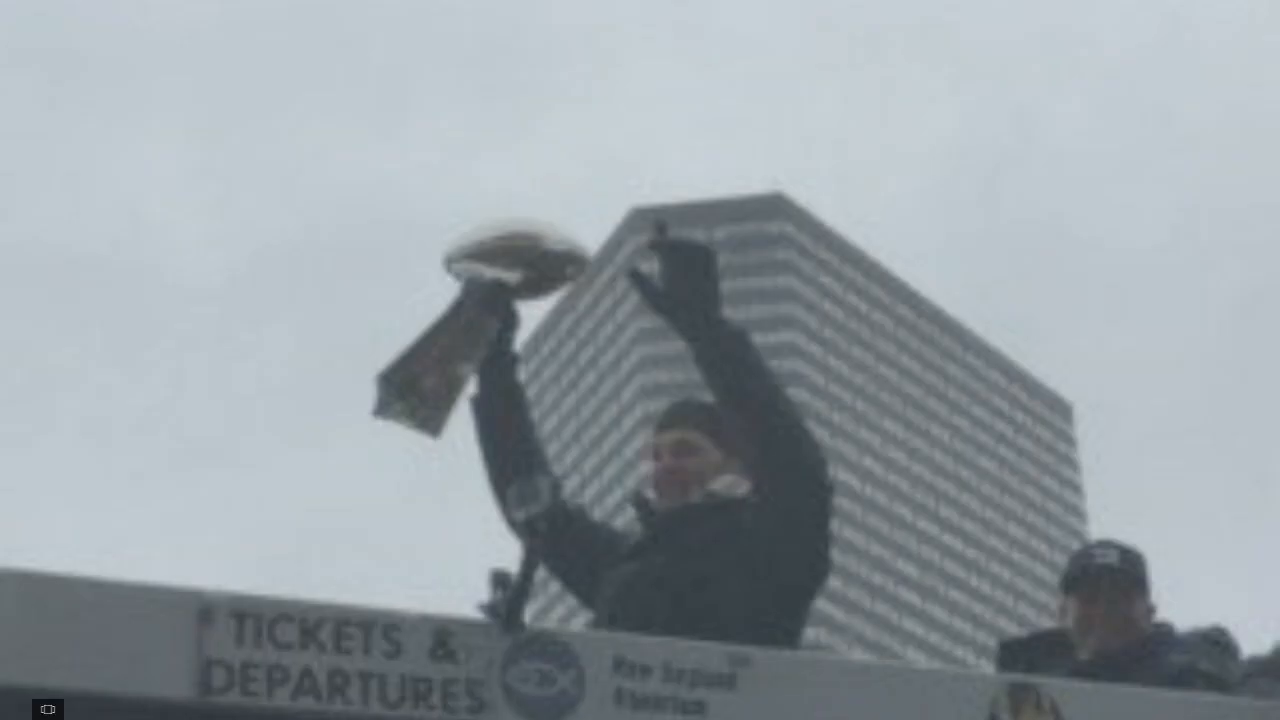
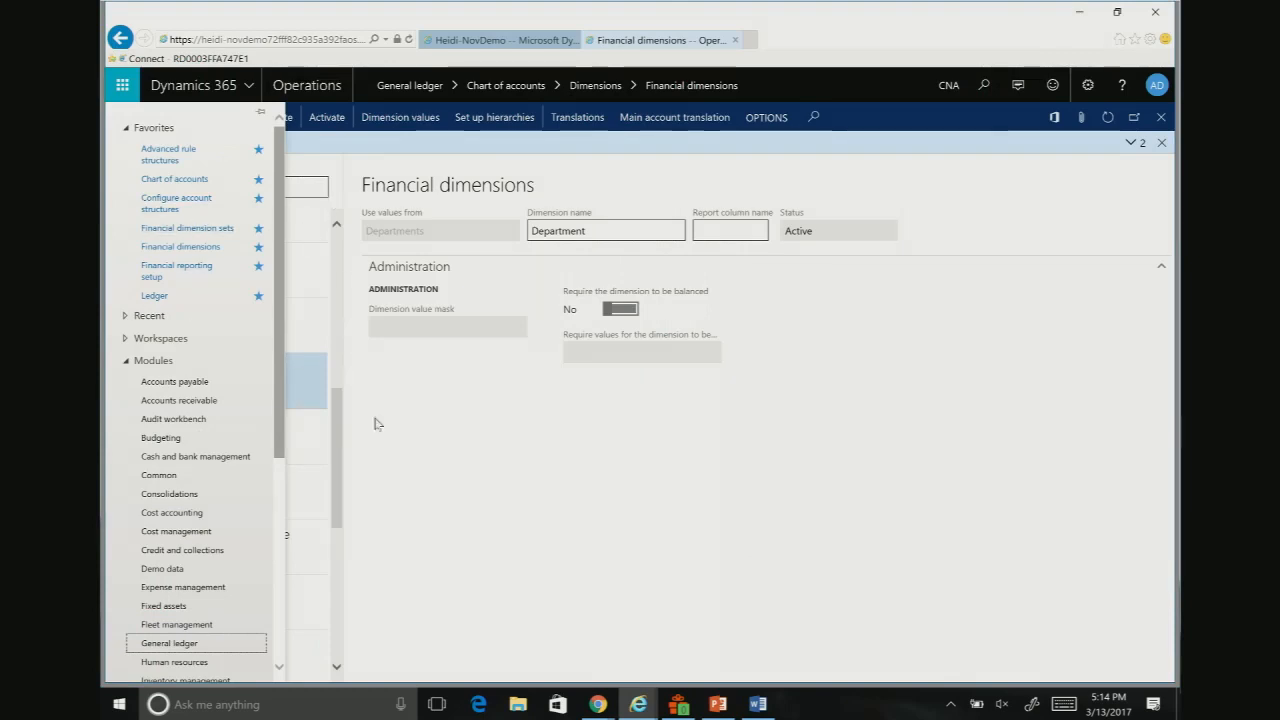
Step: Open the Advanced rule structures page from the favorites
left_click(500, 517)
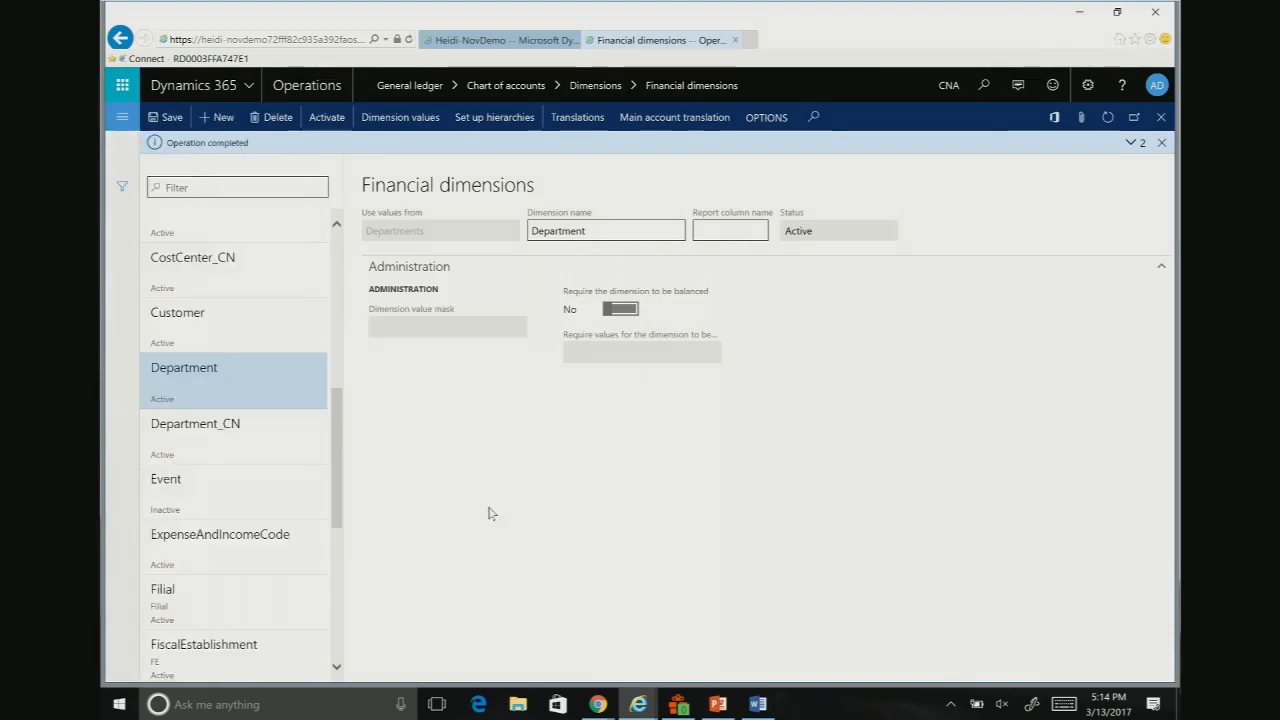
left_click(121, 120)
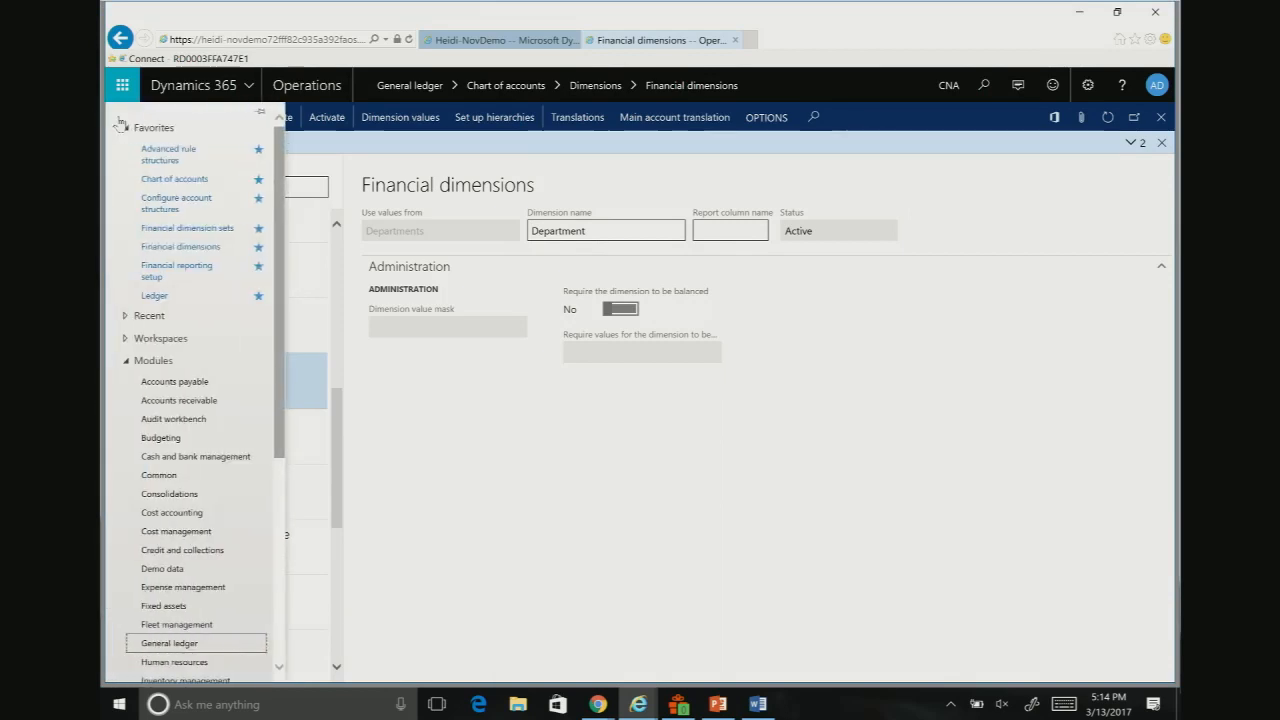
left_click(160, 155)
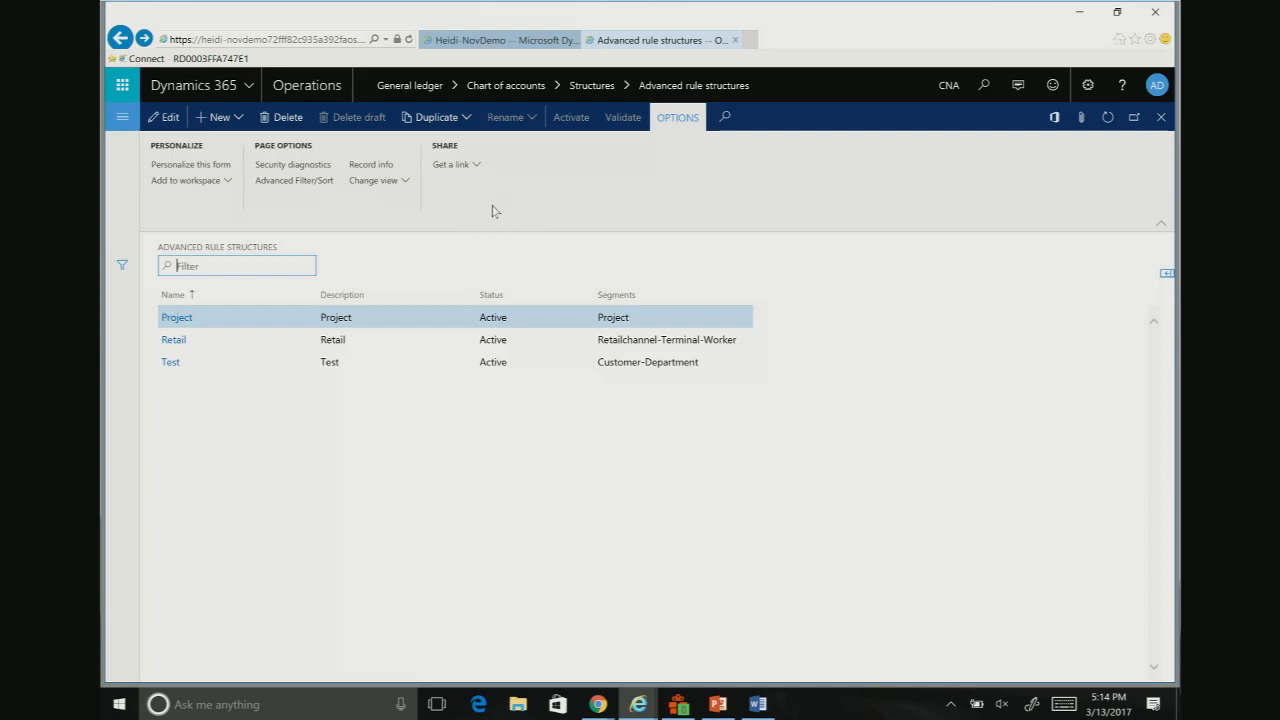
Step: Create an advanced rule structure named Vendor-CC with the description Vendor-CC
left_click(225, 120)
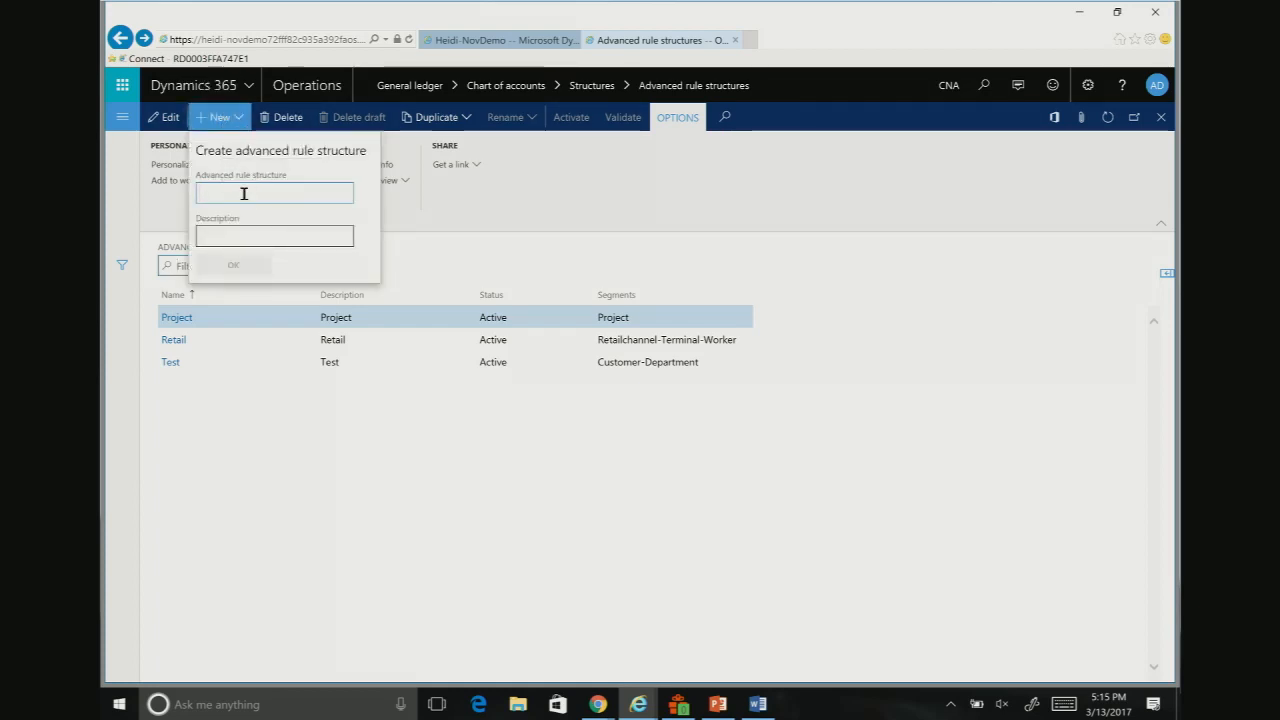
type("Vendor")
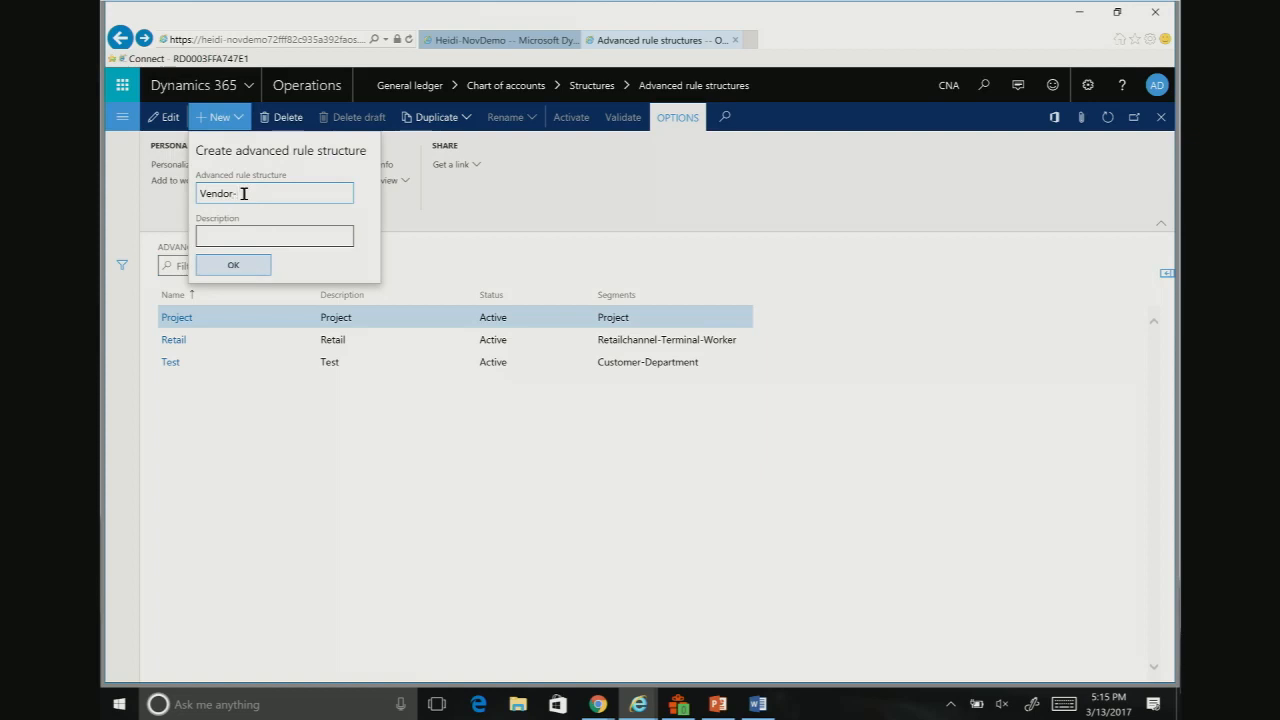
type("-C")
key("Tab")
type("Vend")
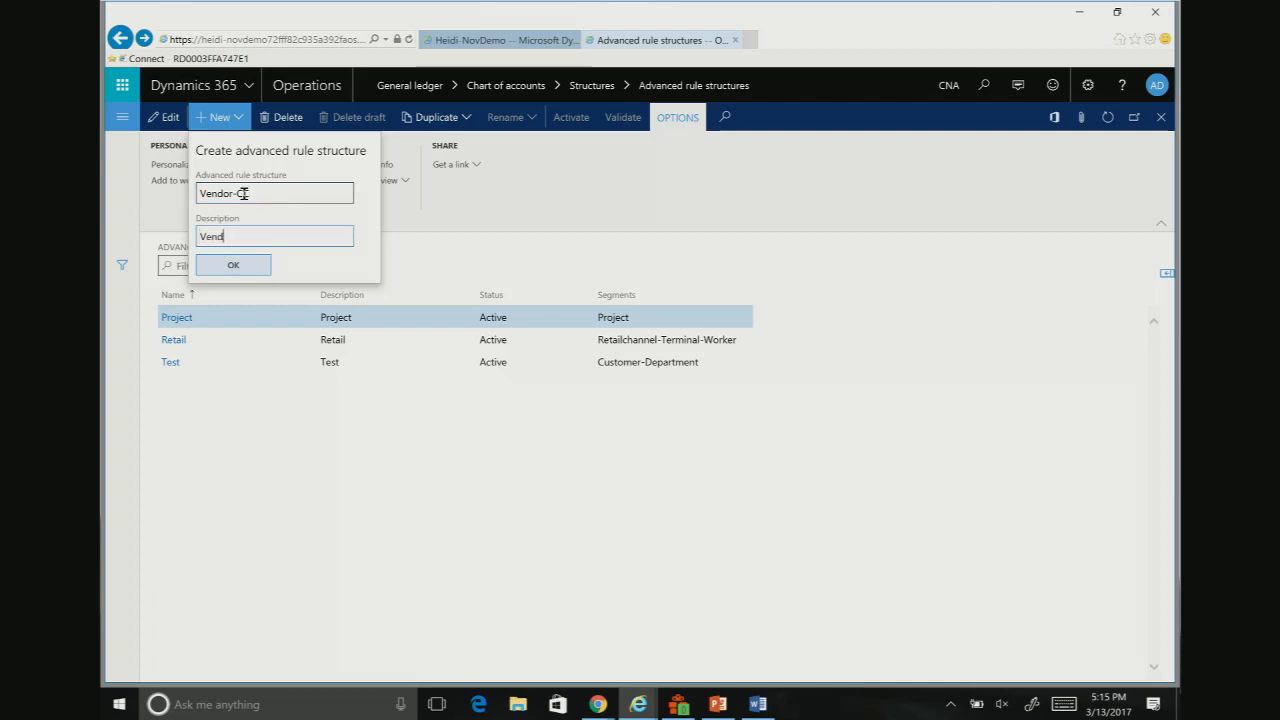
type("or-CC")
left_click(233, 265)
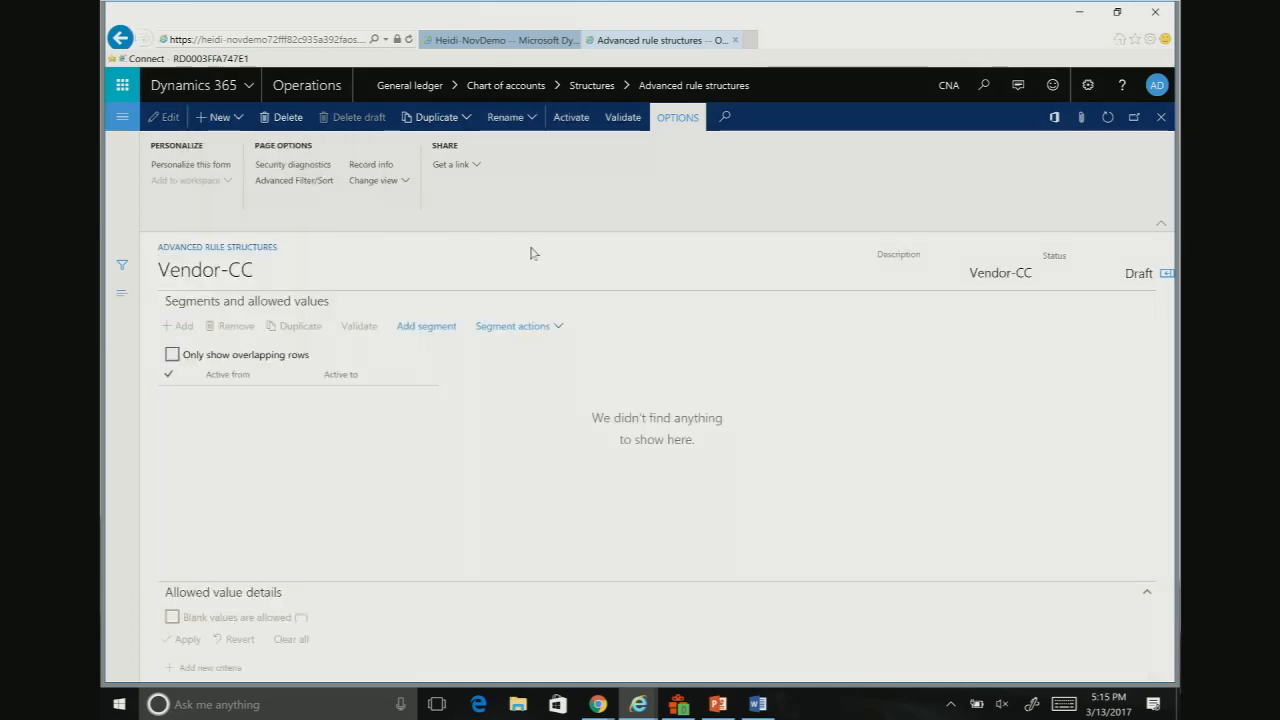
Step: Add the Vendor and CostCenter dimensions as segments of the Vendor-CC rule structure
left_click(436, 328)
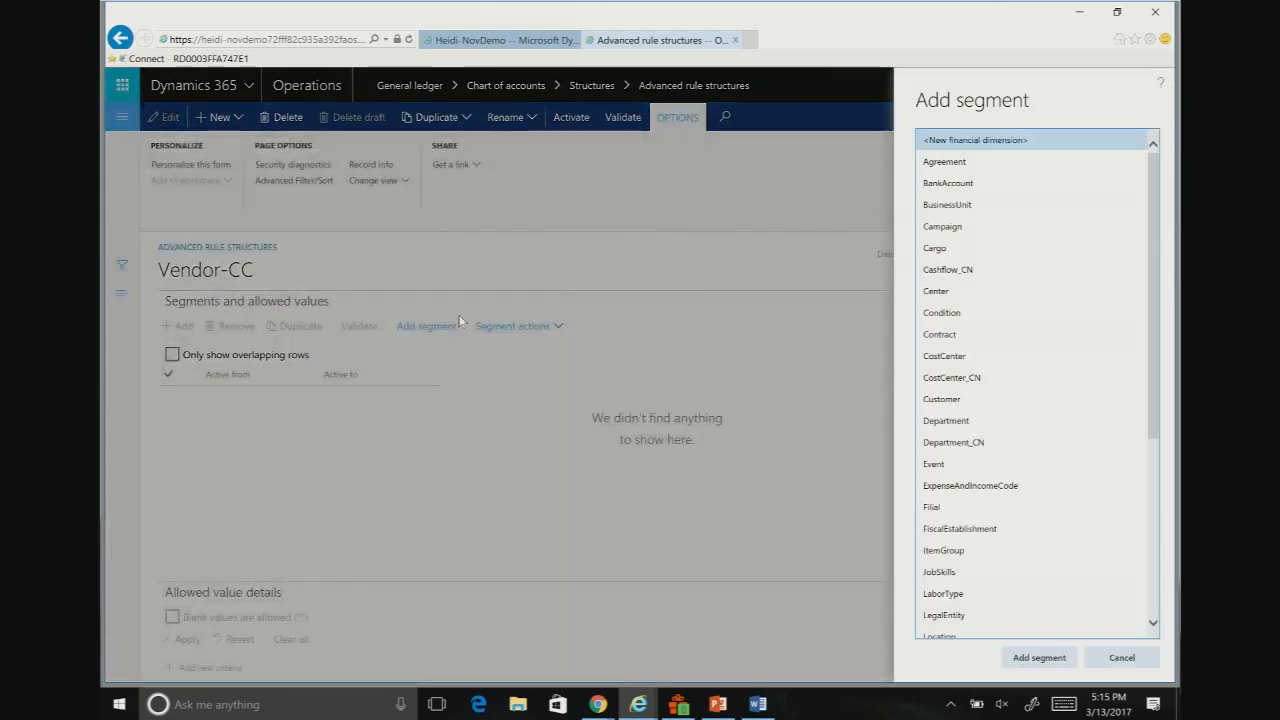
left_click_drag(1152, 415, 1165, 640)
left_click(953, 609)
left_click(1039, 657)
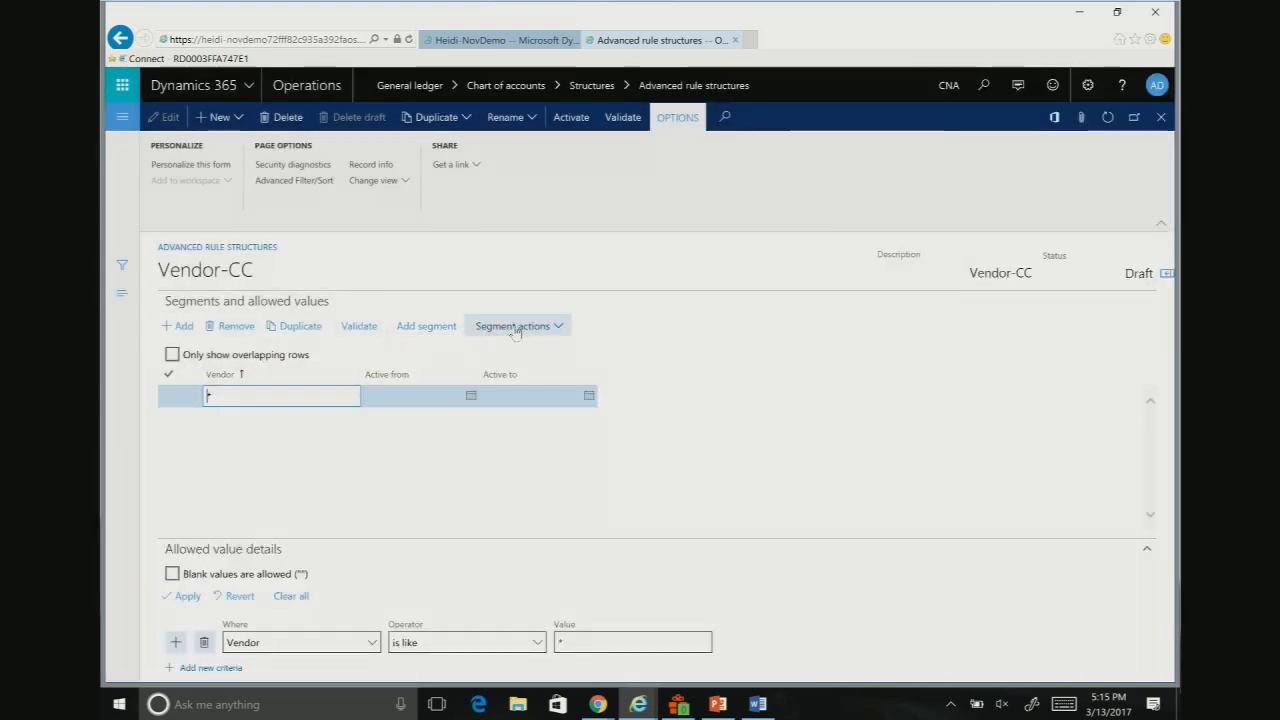
left_click(426, 326)
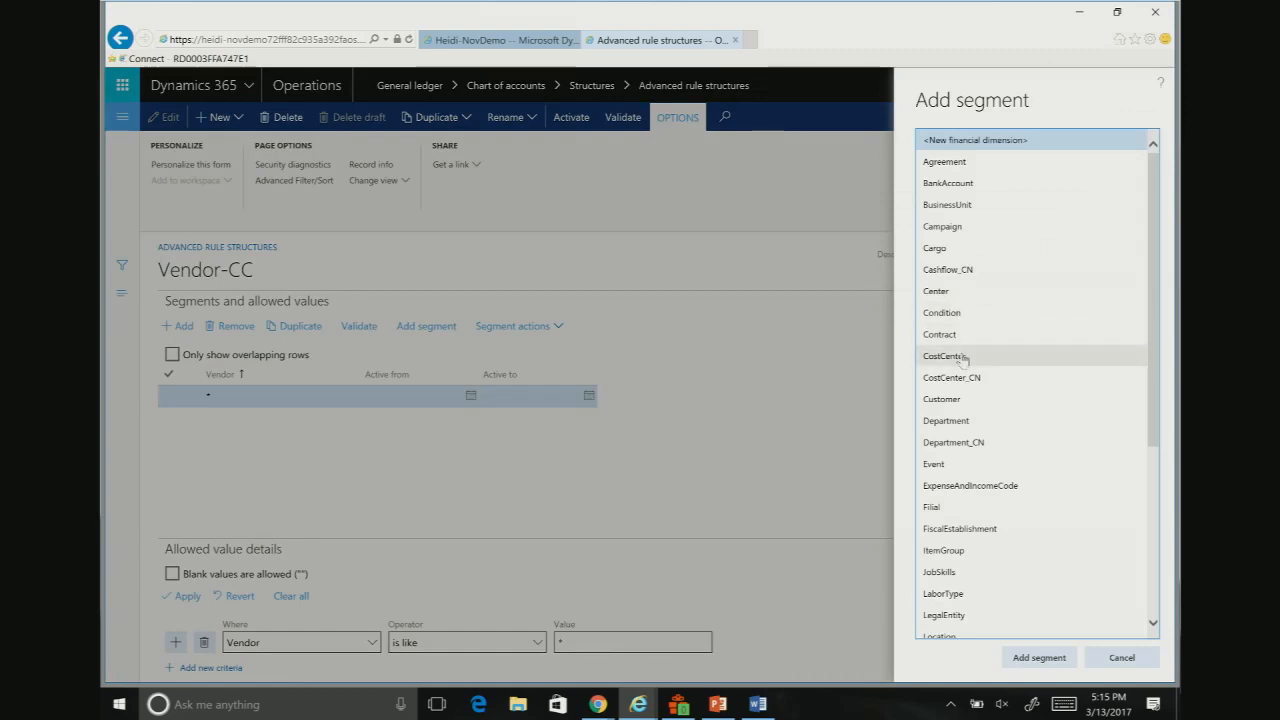
left_click(963, 357)
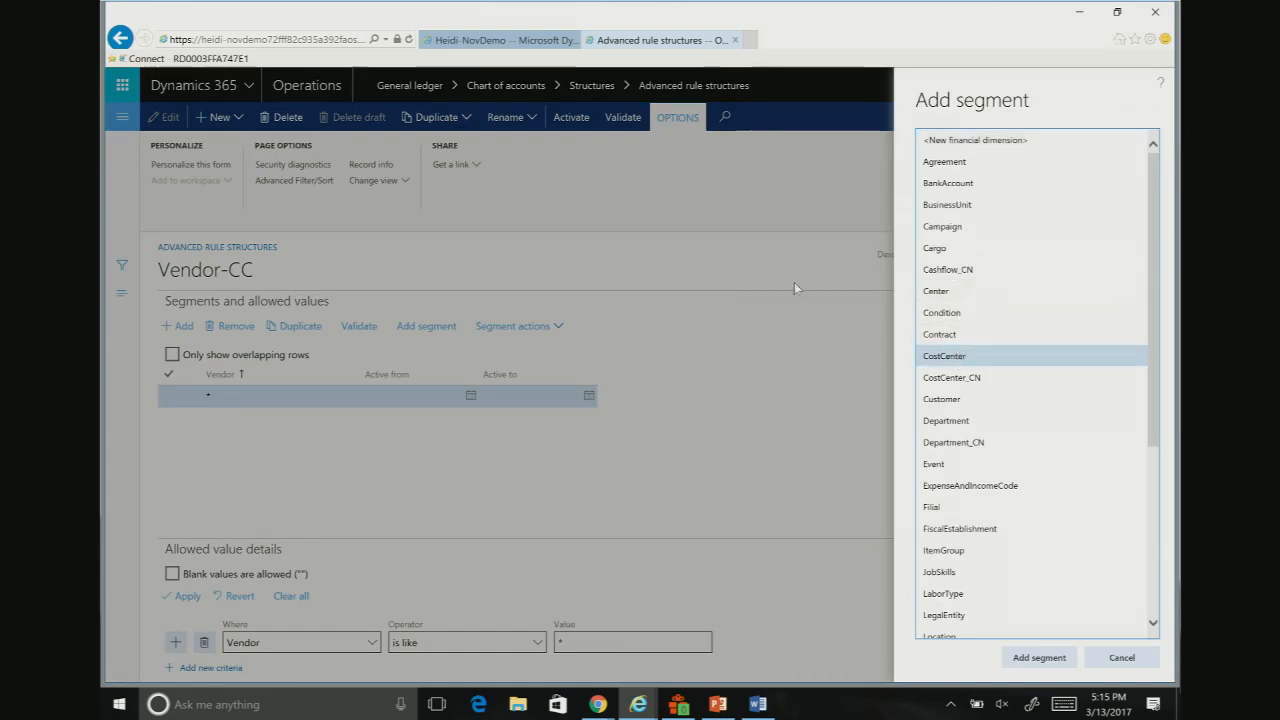
left_click(1039, 657)
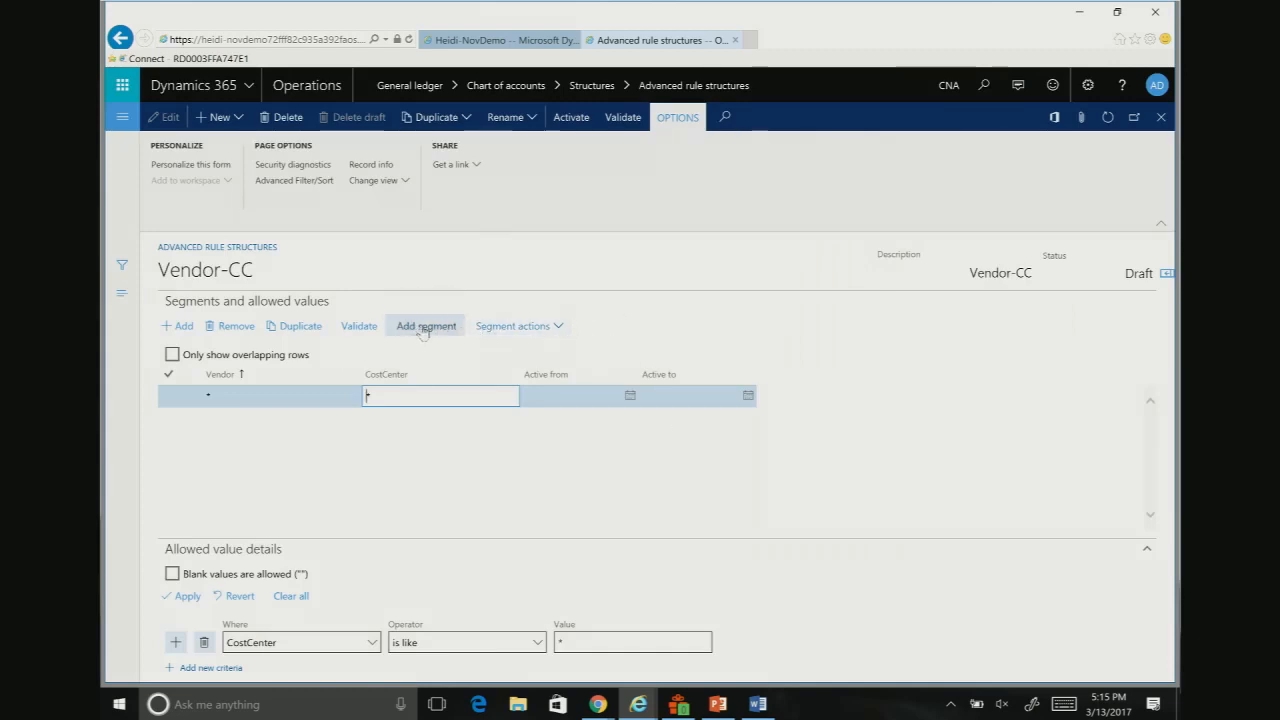
Step: Add the Event dimension as the third segment of the Vendor-CC rule structure
left_click(427, 333)
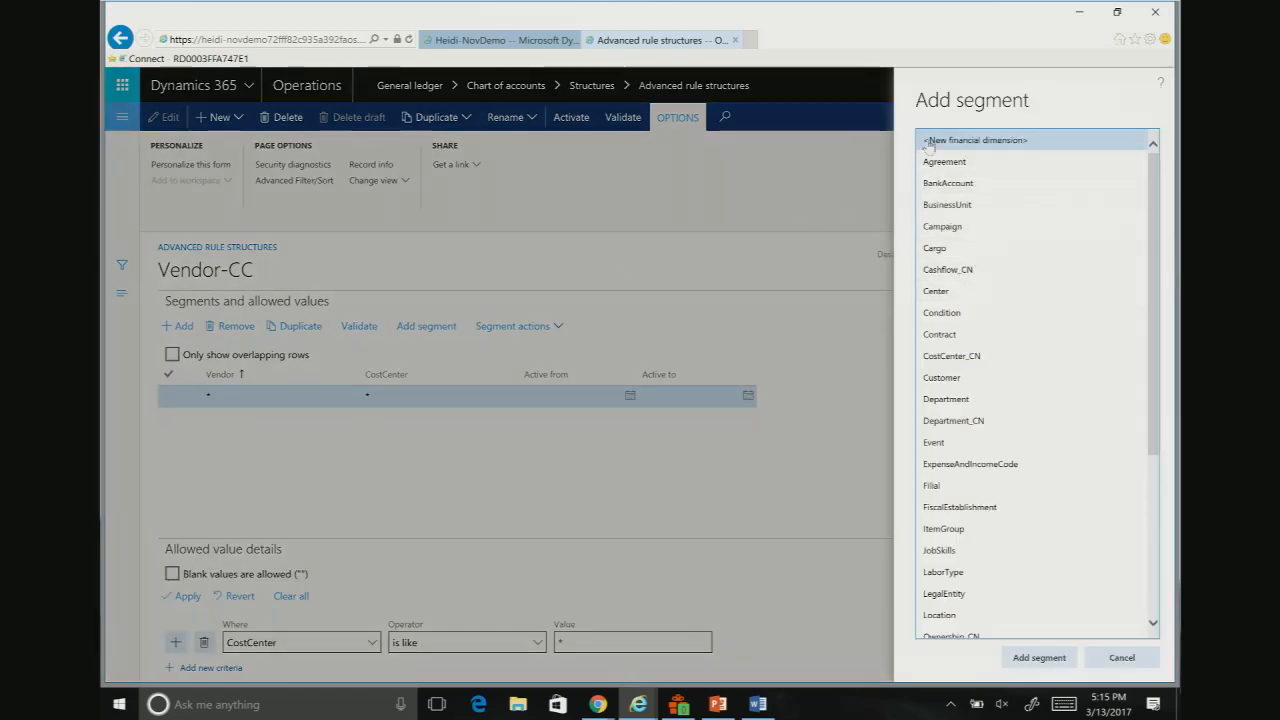
scroll(981, 314, "down", 1)
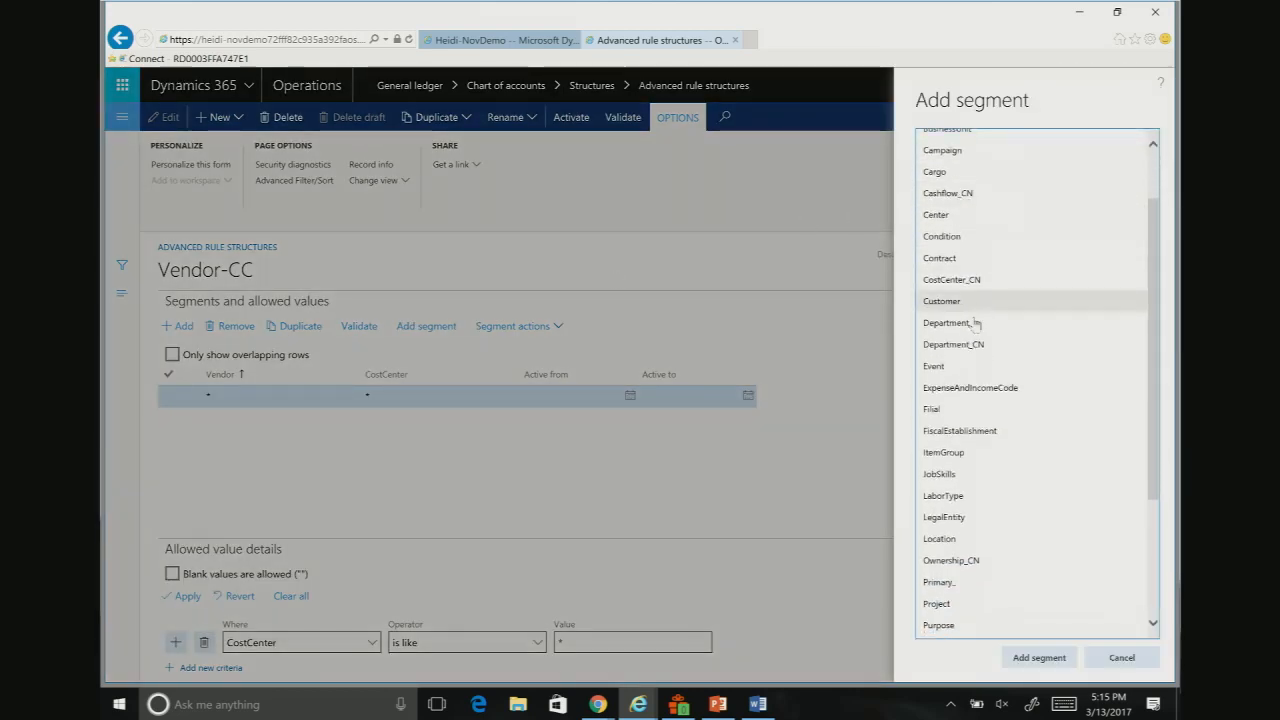
left_click(950, 368)
left_click(1040, 658)
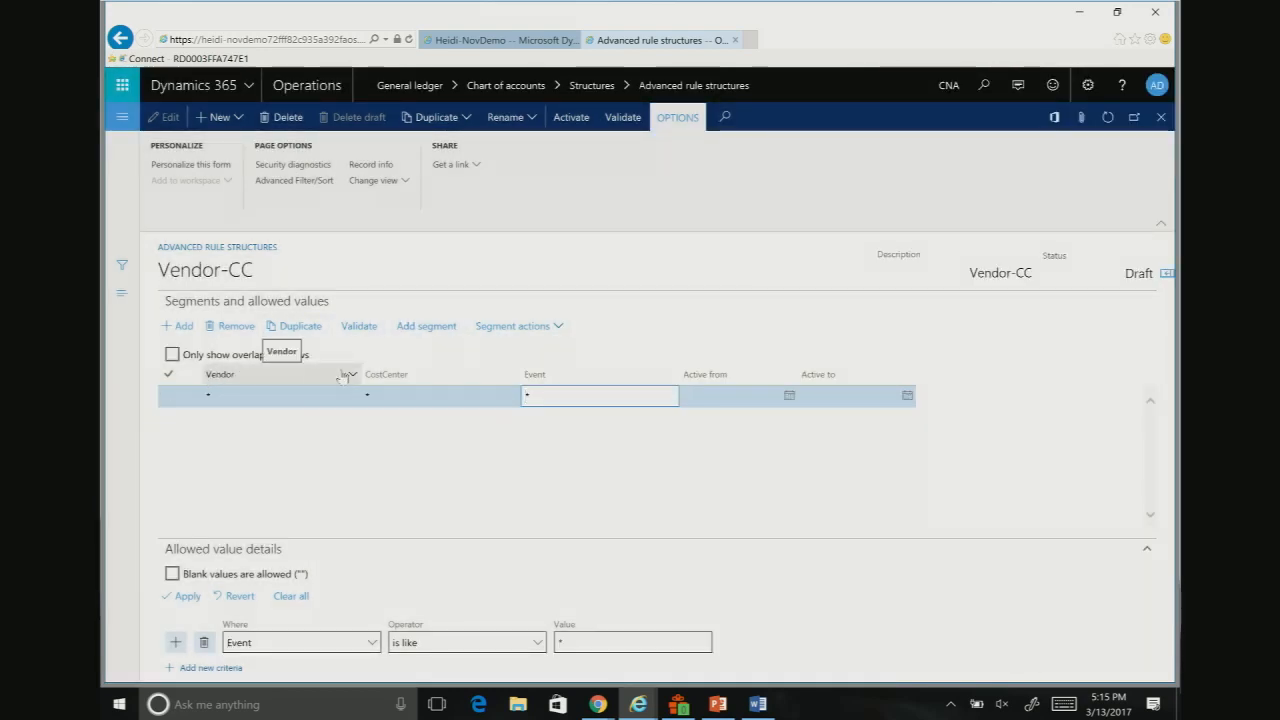
left_click(222, 375)
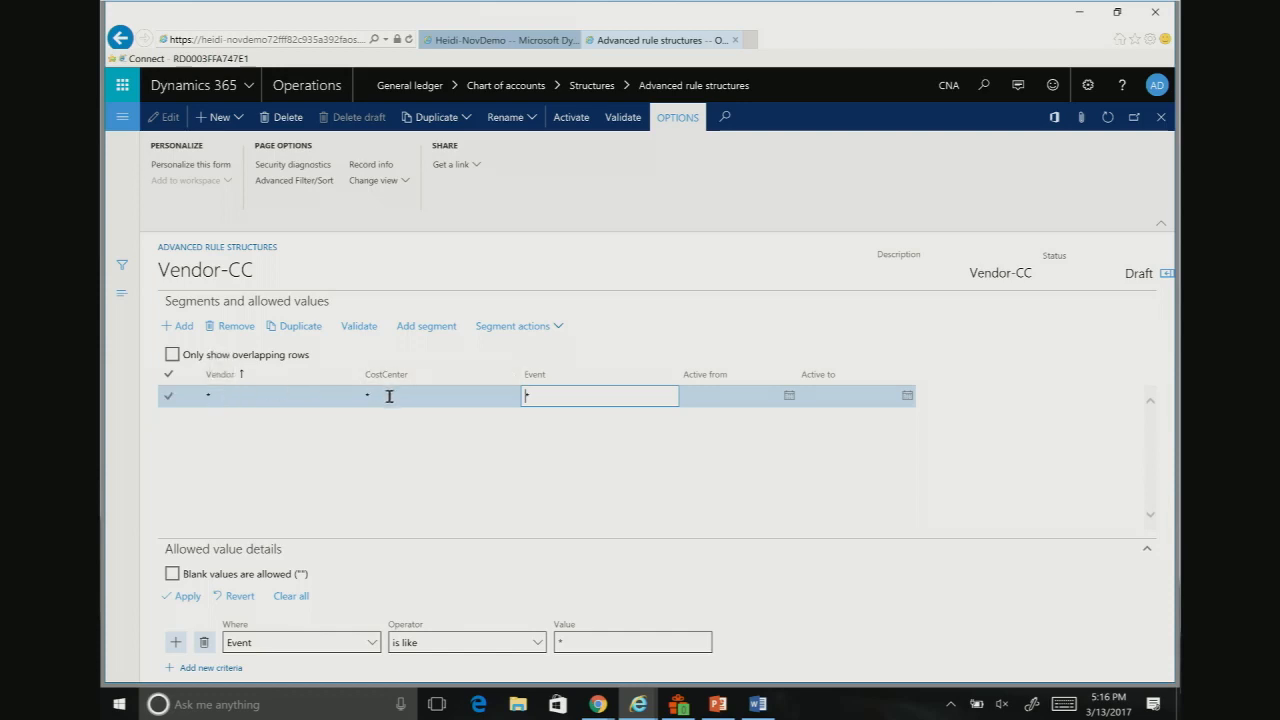
Step: Restrict the Vendor segment's allowed value to 1001
left_click(236, 397)
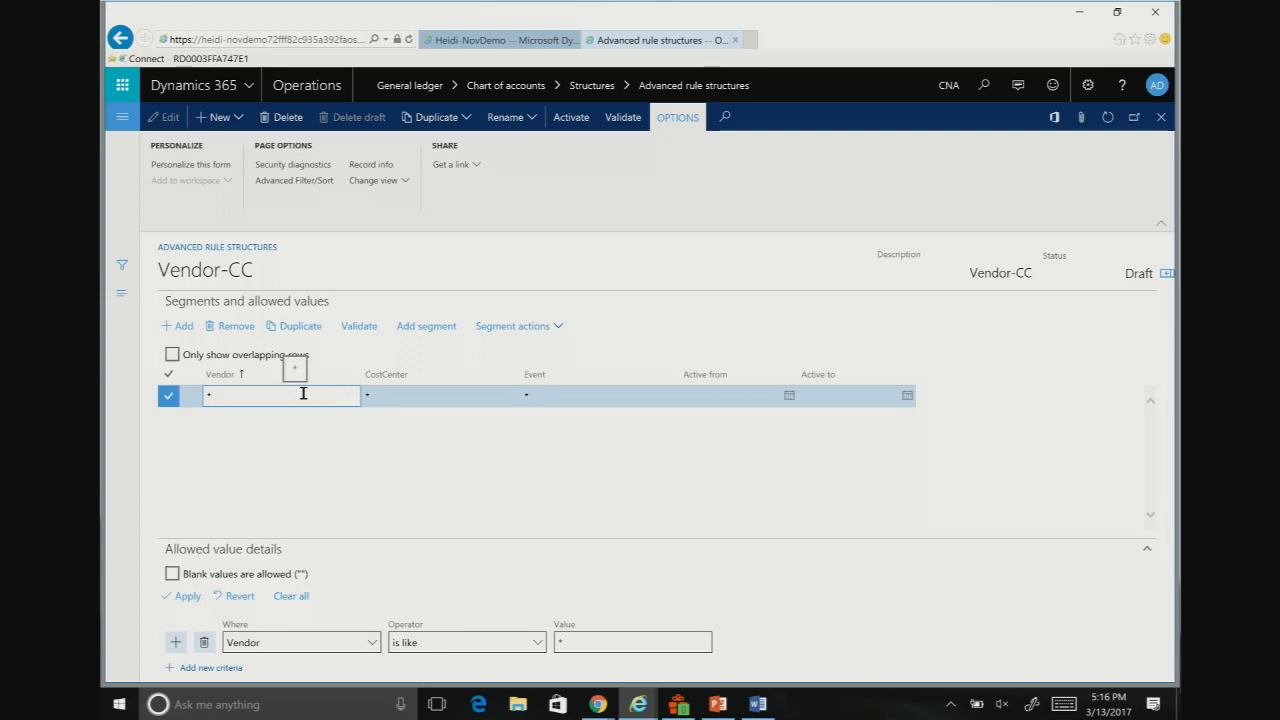
key("BackSpace")
type("1001")
key("Tab")
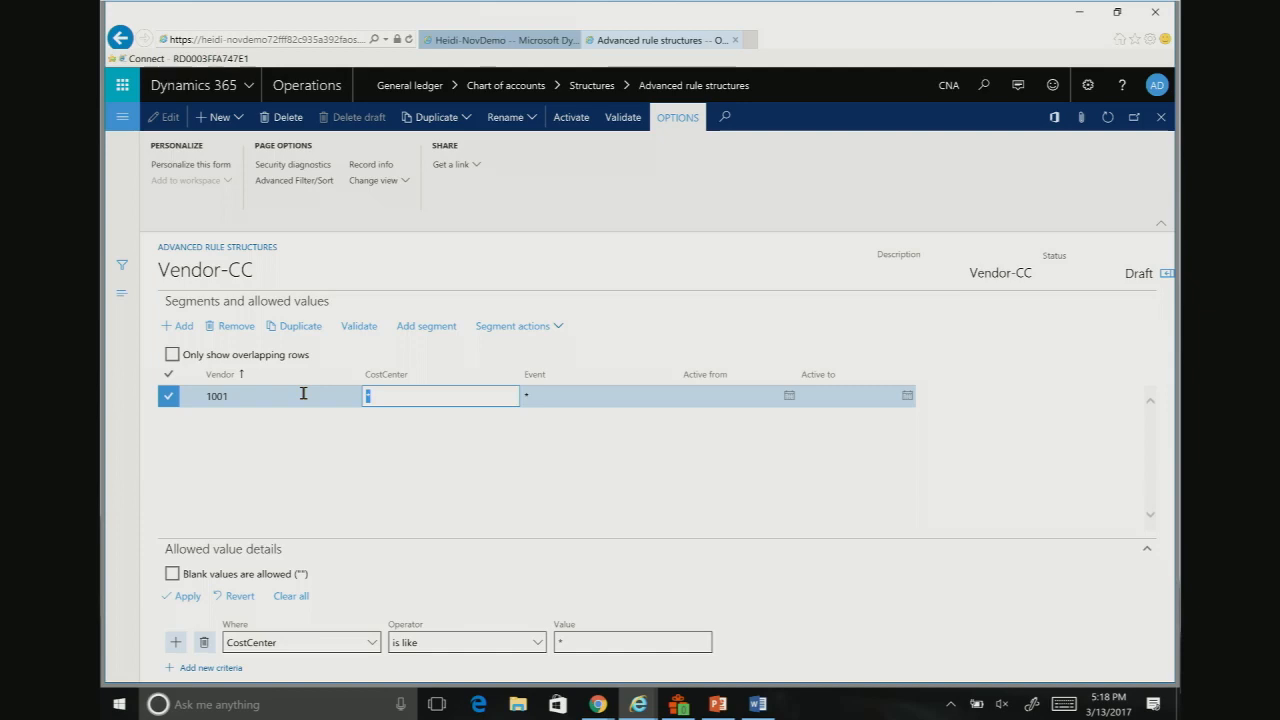
Step: Try the range 1001..9999 as the Vendor segment's allowed values, and restore the * wildcard
left_click(253, 396)
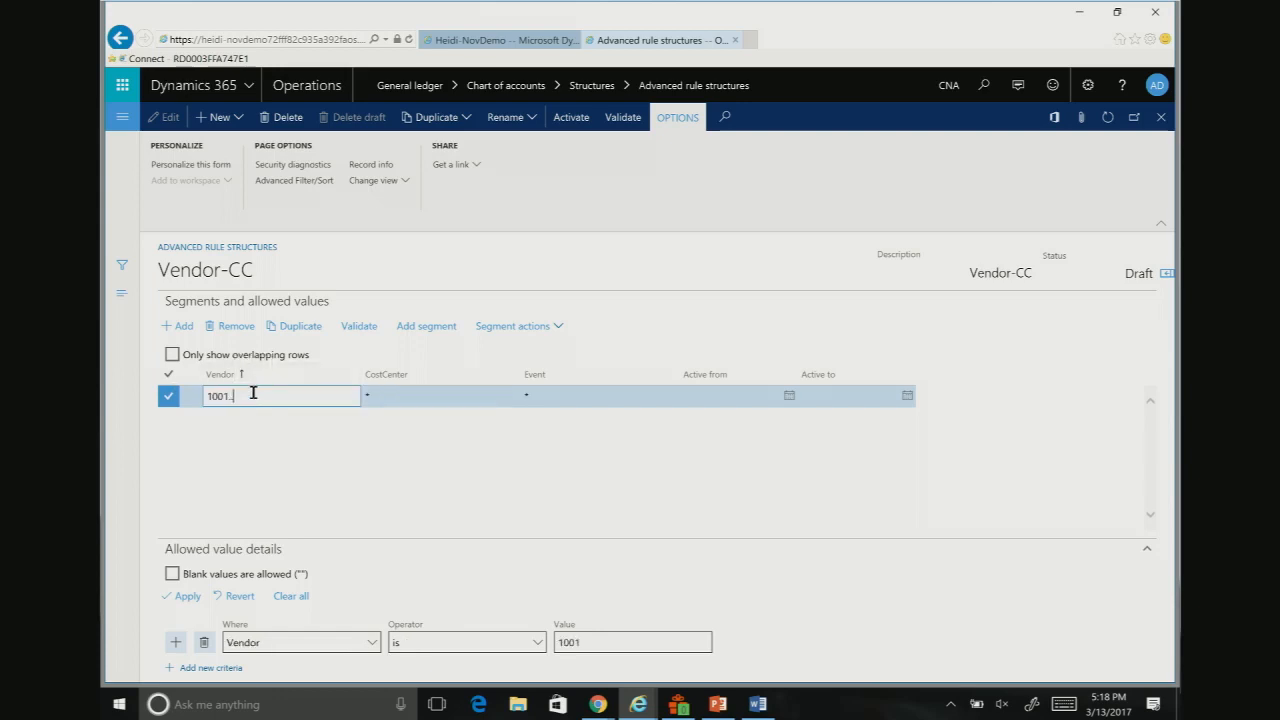
type("..9999")
key("BackSpace")
key("BackSpace")
key("BackSpace")
key("BackSpace")
key("BackSpace")
key("BackSpace")
key("BackSpace")
key("BackSpace")
key("BackSpace")
key("BackSpace")
type("*")
Step: Apply a CostCenter criterion with the operator "is between and includes" and the values 20 through 30
left_click(426, 399)
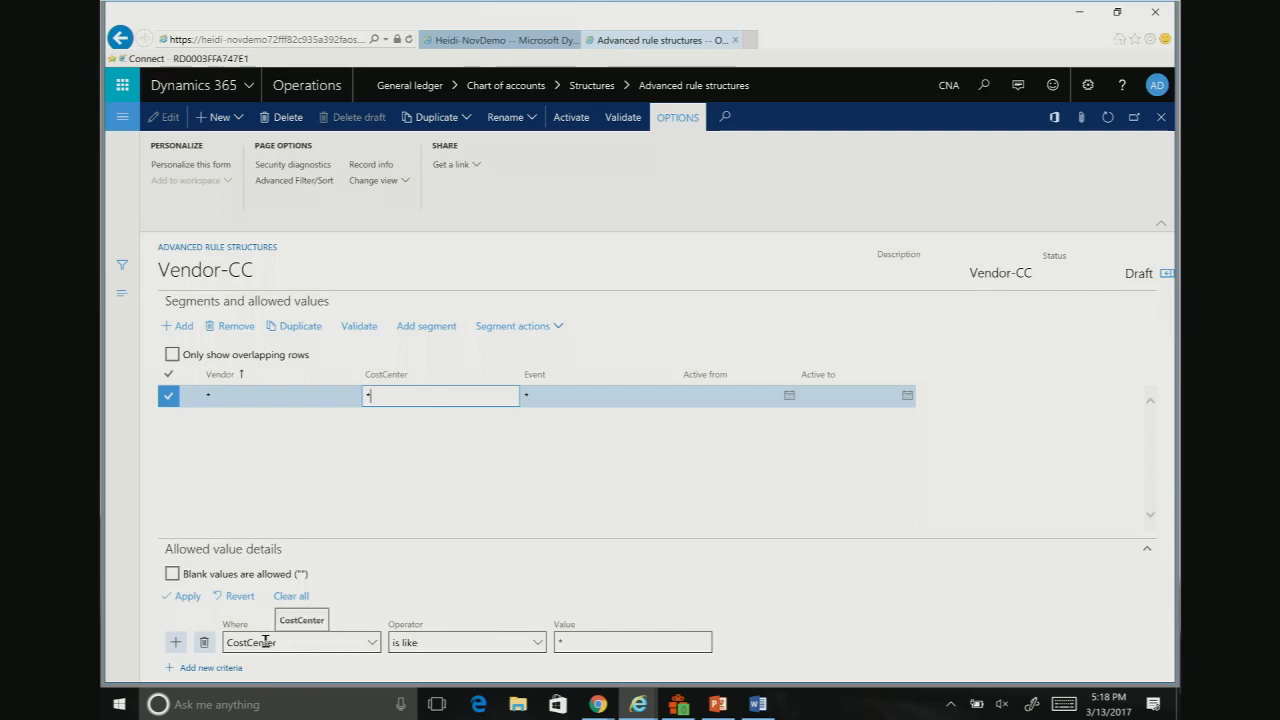
left_click(538, 642)
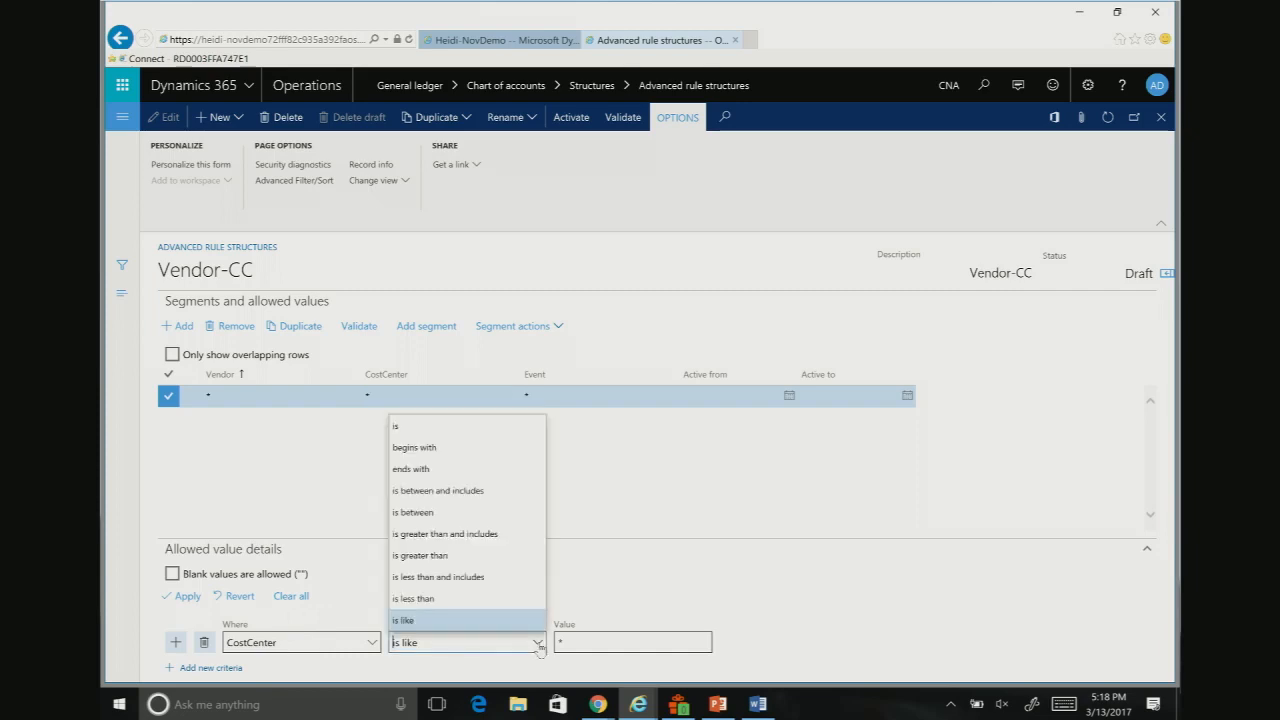
left_click(452, 491)
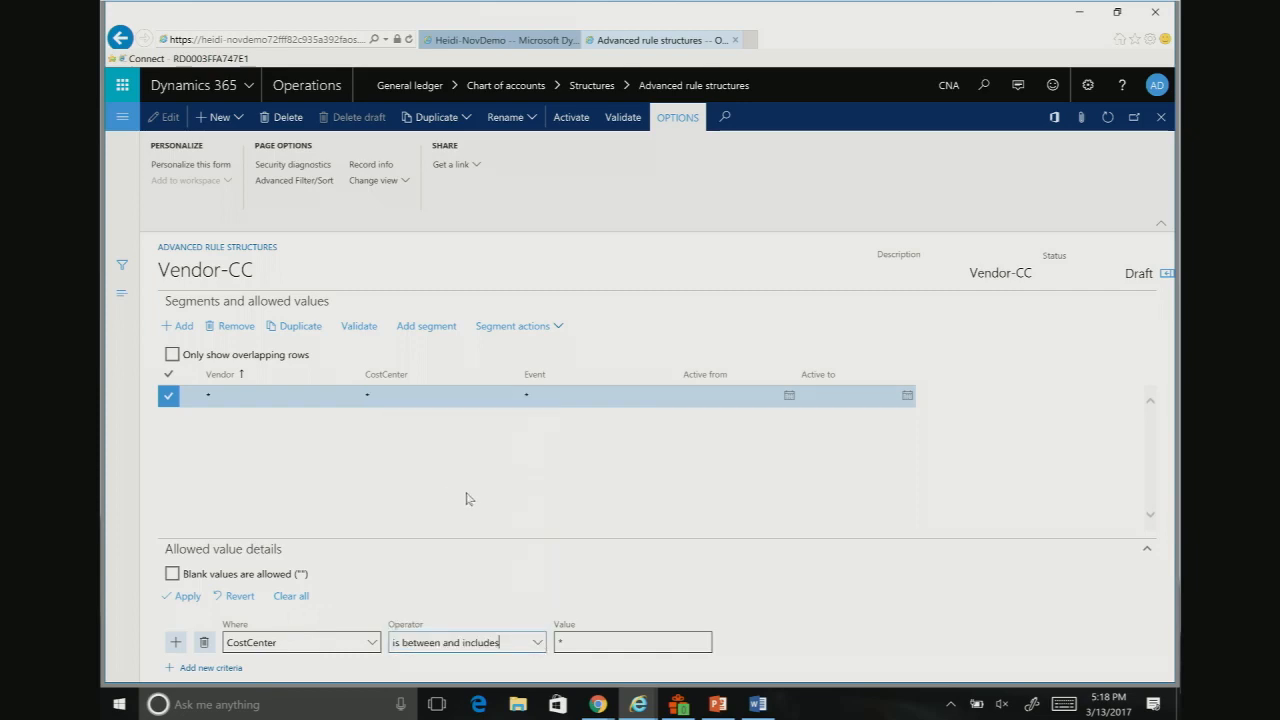
left_click(579, 641)
key("BackSpace")
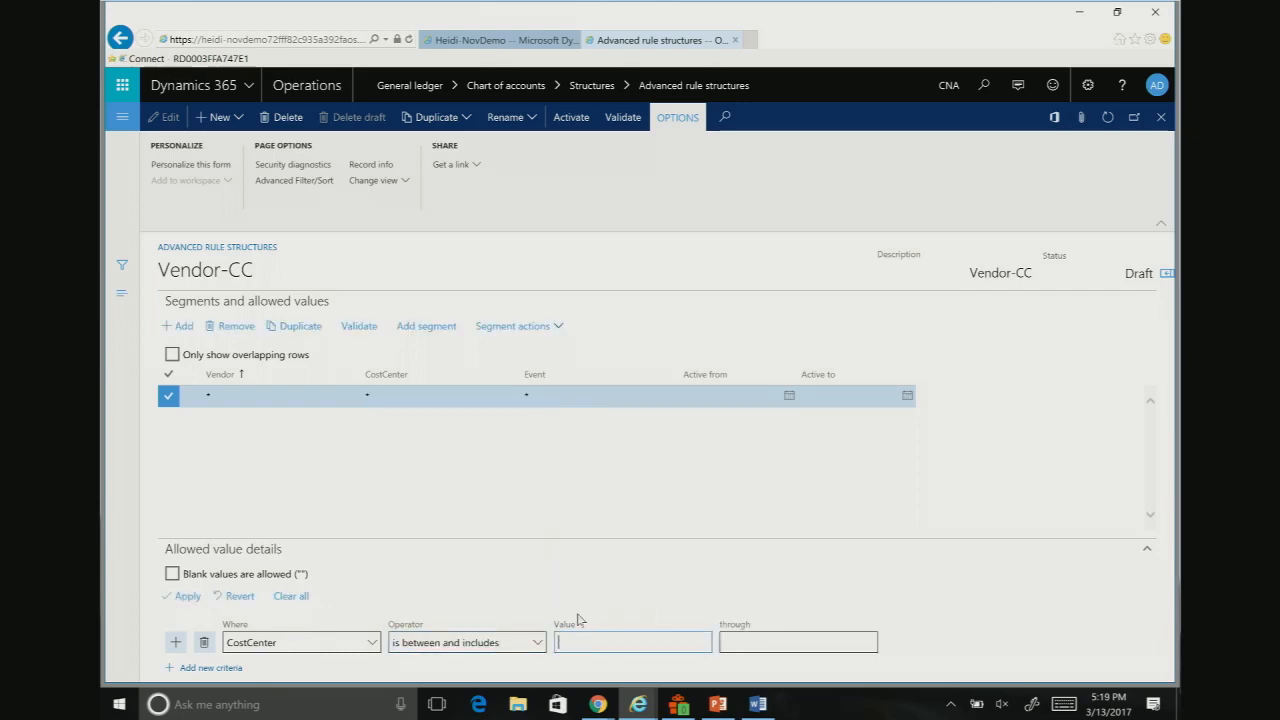
type("20")
key("Tab")
type("30")
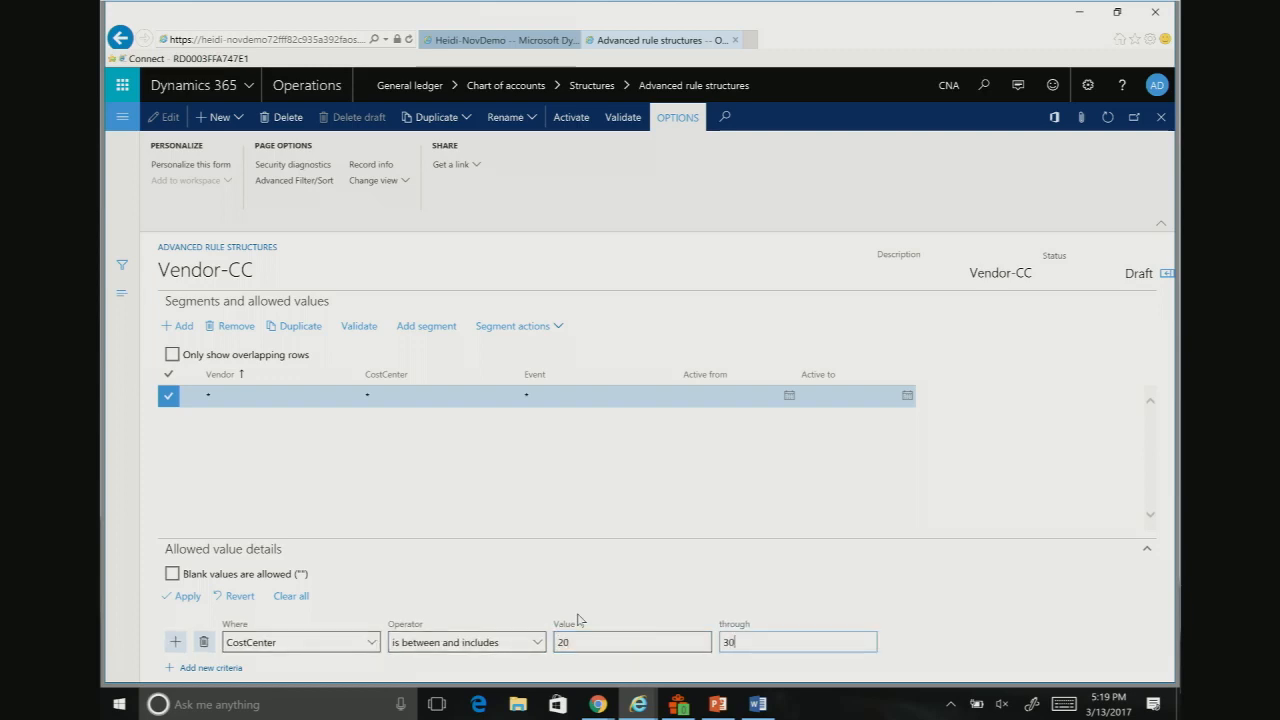
key("Tab")
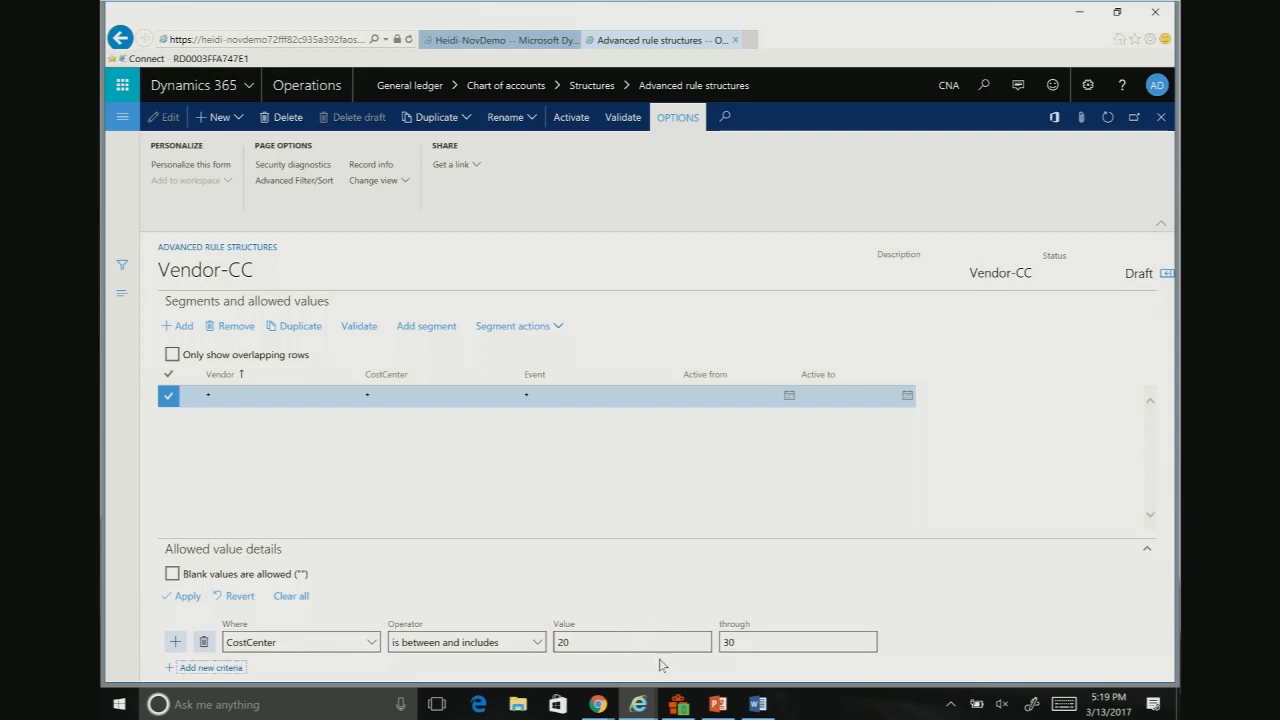
left_click(184, 597)
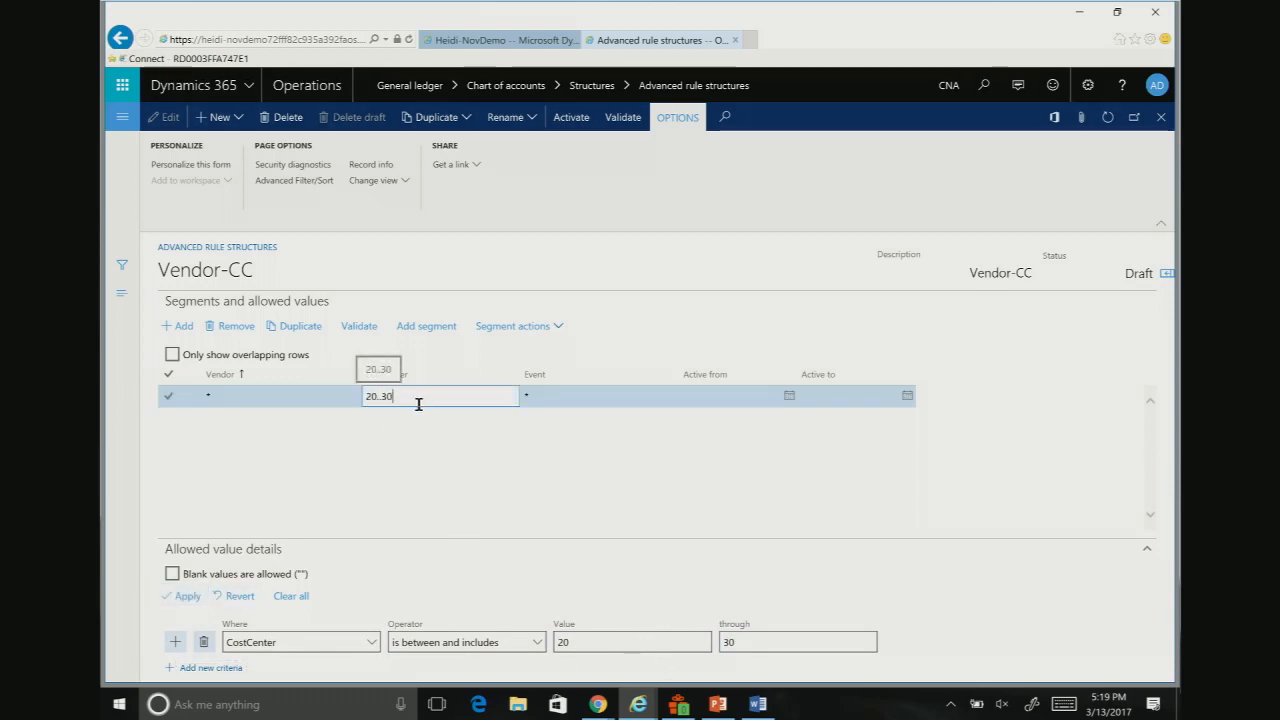
Step: Replace the CostCenter segment's range with the * wildcard
left_click_drag(410, 398, 342, 400)
key("BackSpace")
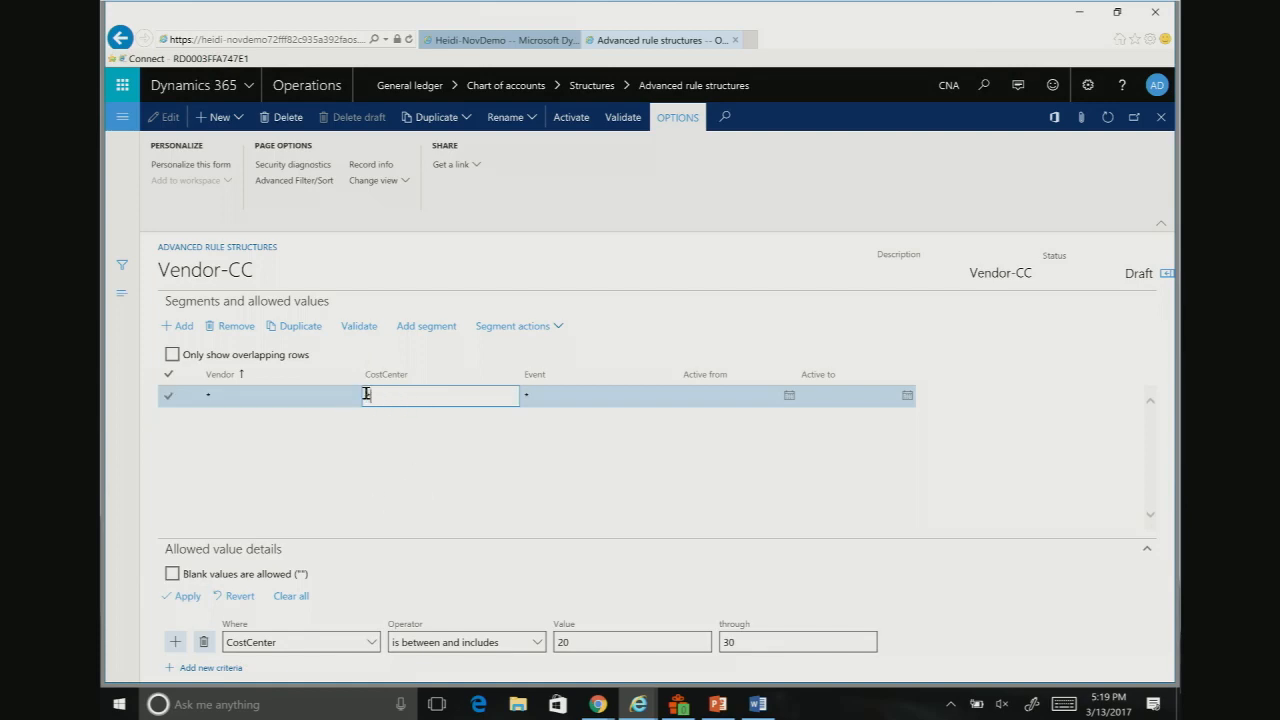
type("*")
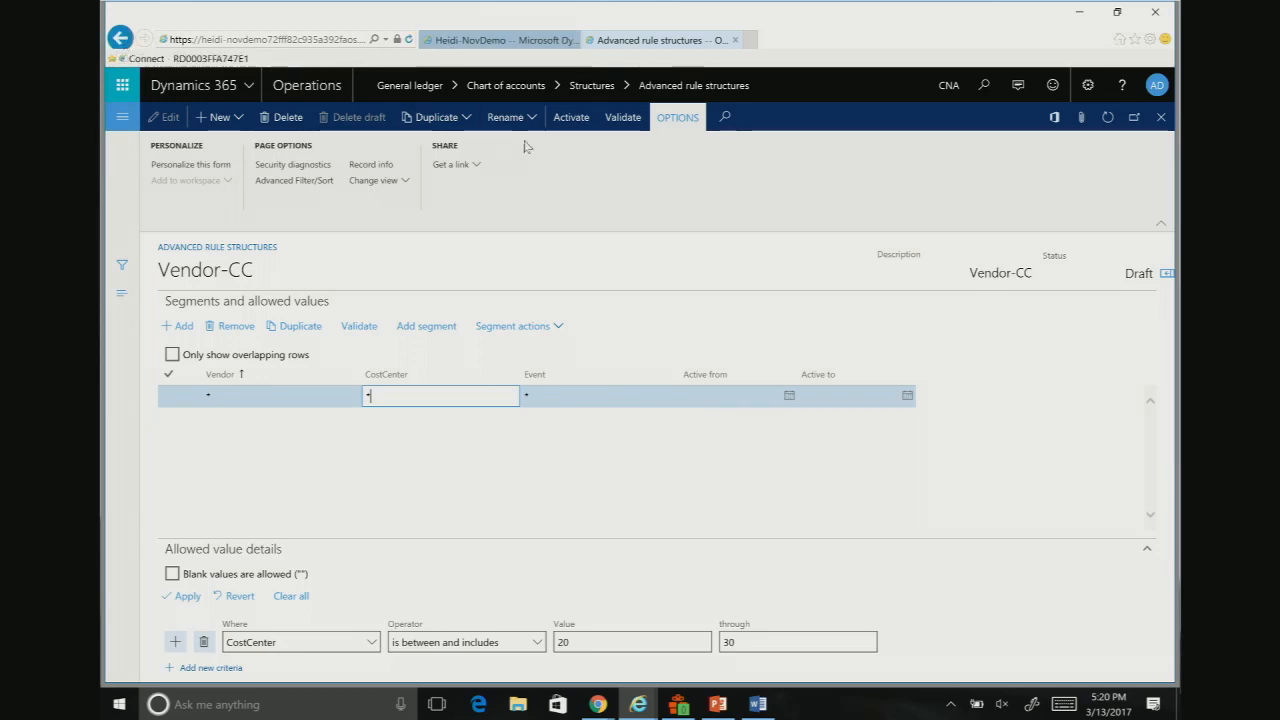
Step: Activate the Vendor-CC advanced rule structure without batch processing
left_click(571, 117)
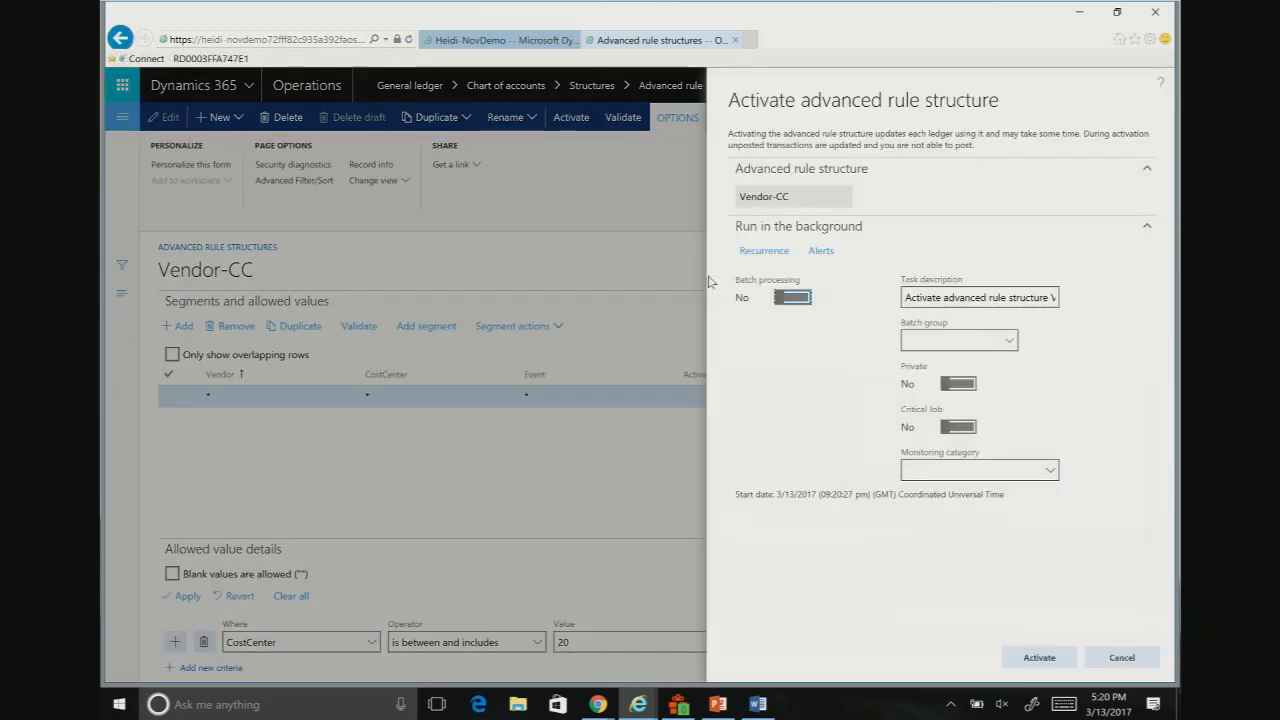
left_click(1036, 660)
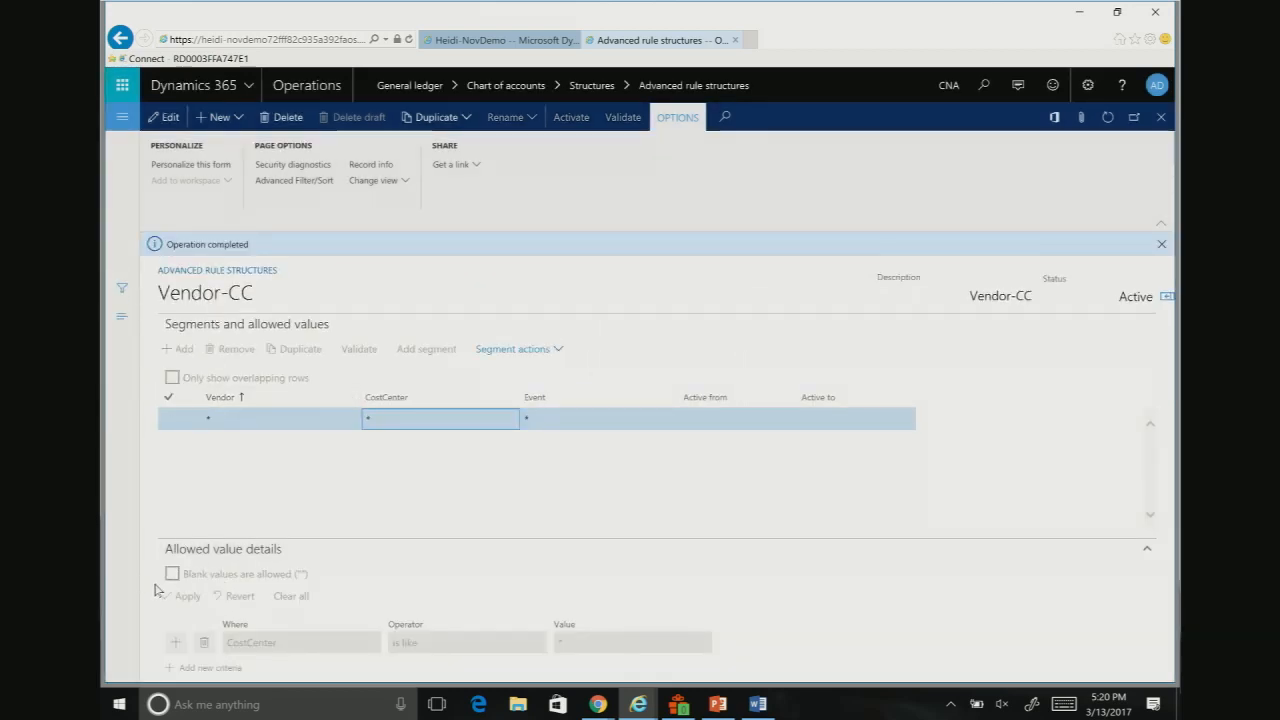
Step: Edit Vendor-CC to allow blank values for the Vendor and CostCenter segments, and return to the rule structures list
left_click(234, 422)
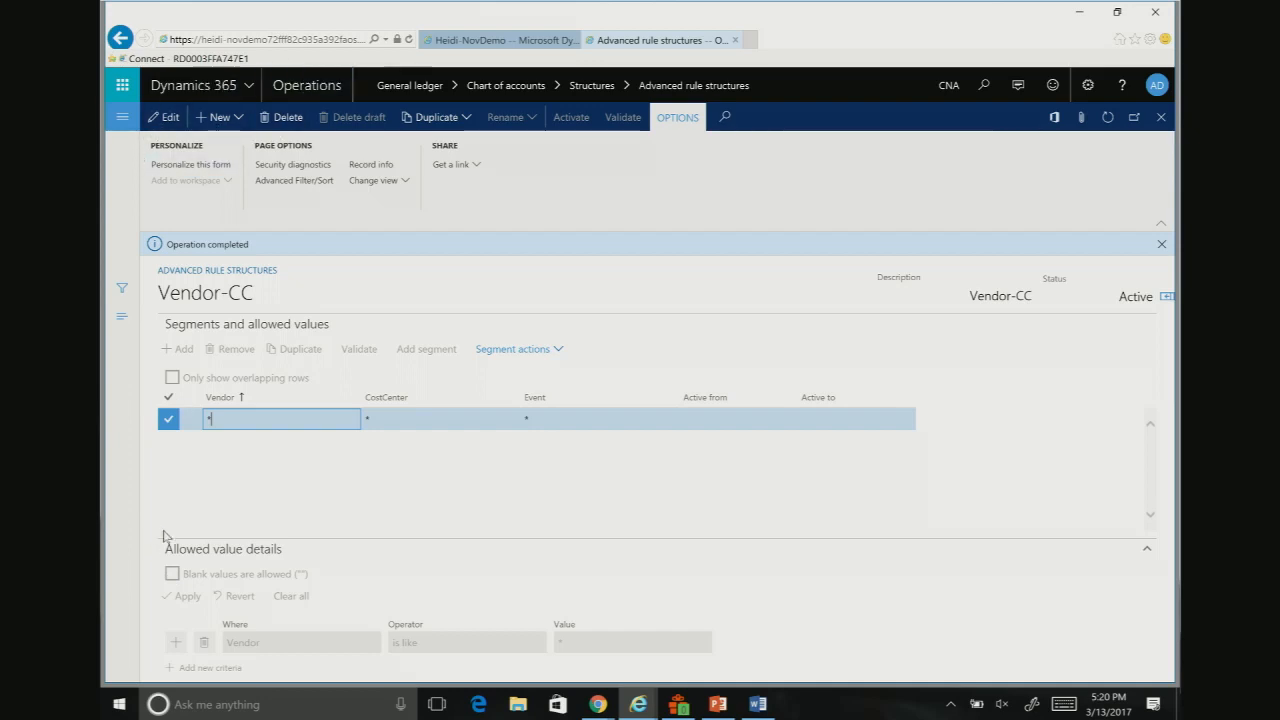
left_click(180, 118)
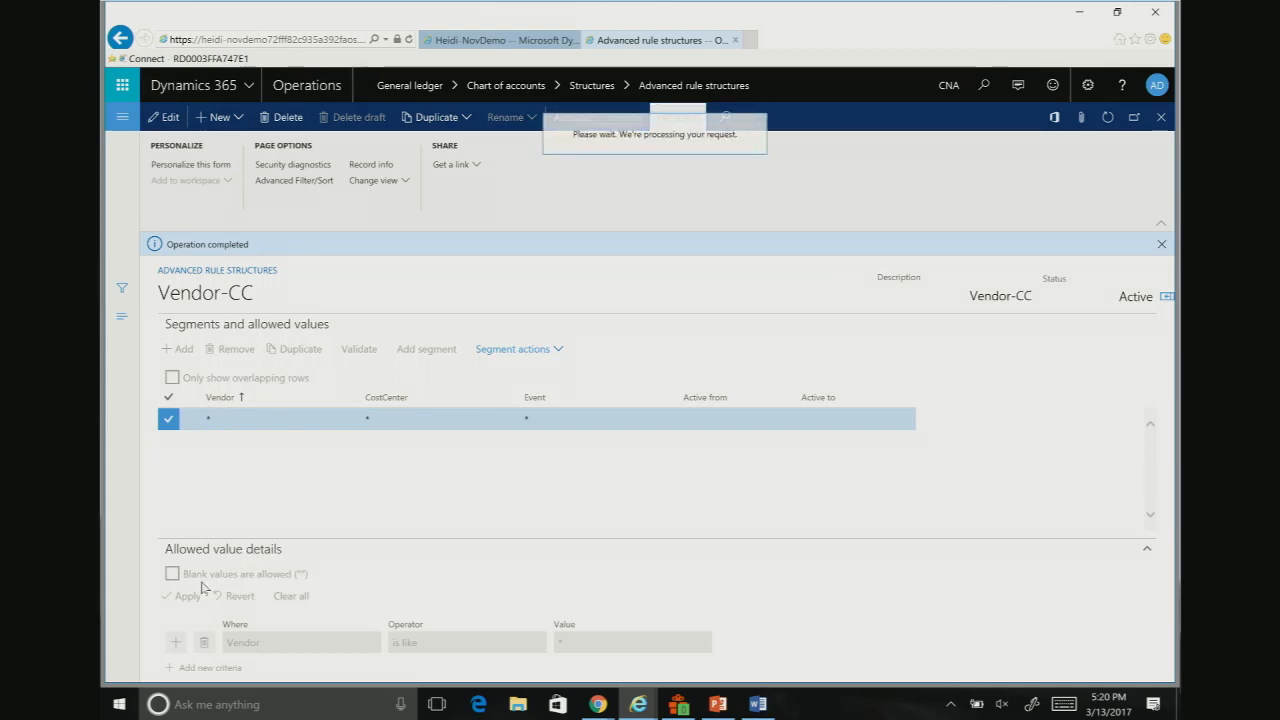
left_click(174, 574)
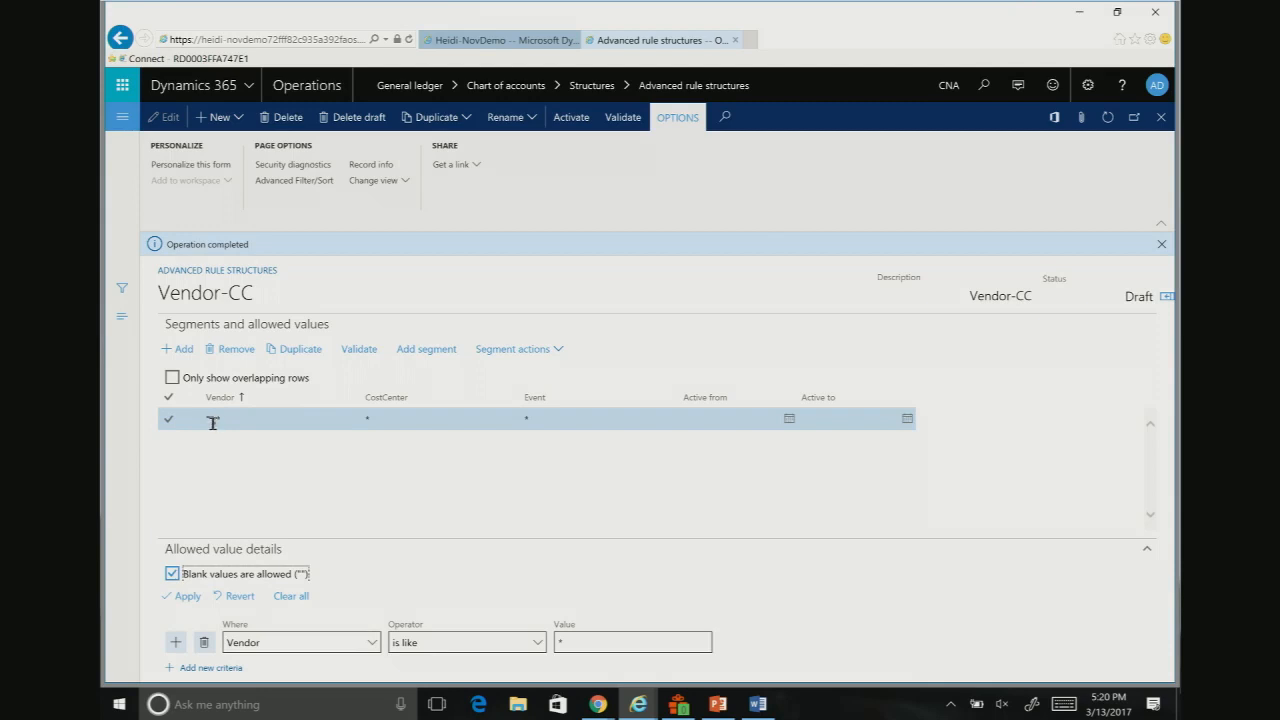
left_click(420, 414)
left_click(172, 574)
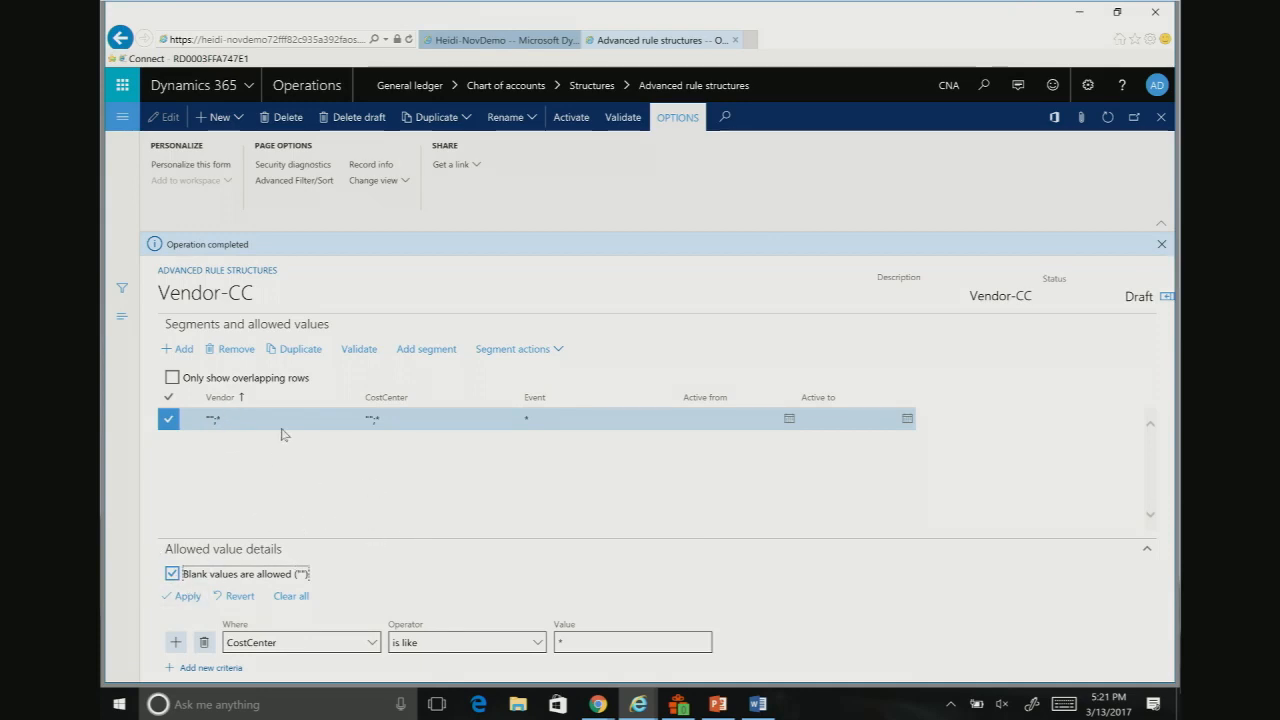
left_click(121, 40)
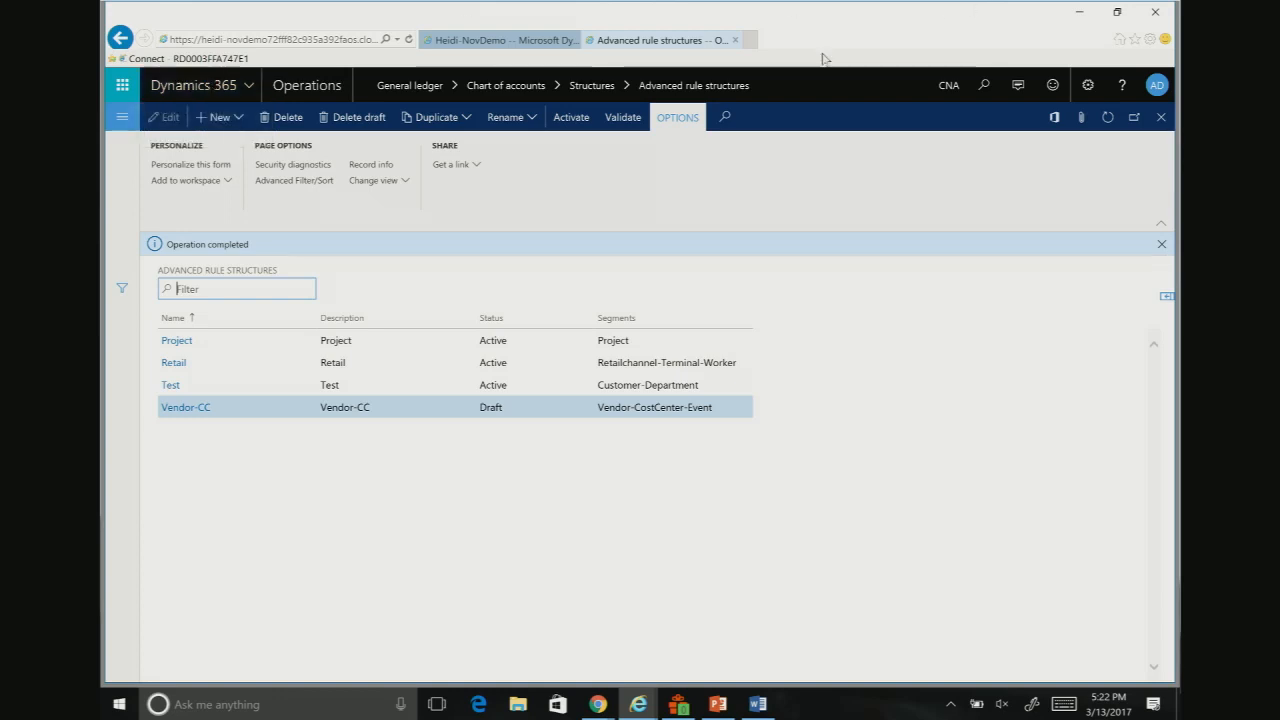
Step: Delete the draft of the Vendor-CC advanced rule structure and confirm restoring its active version
left_click(121, 121)
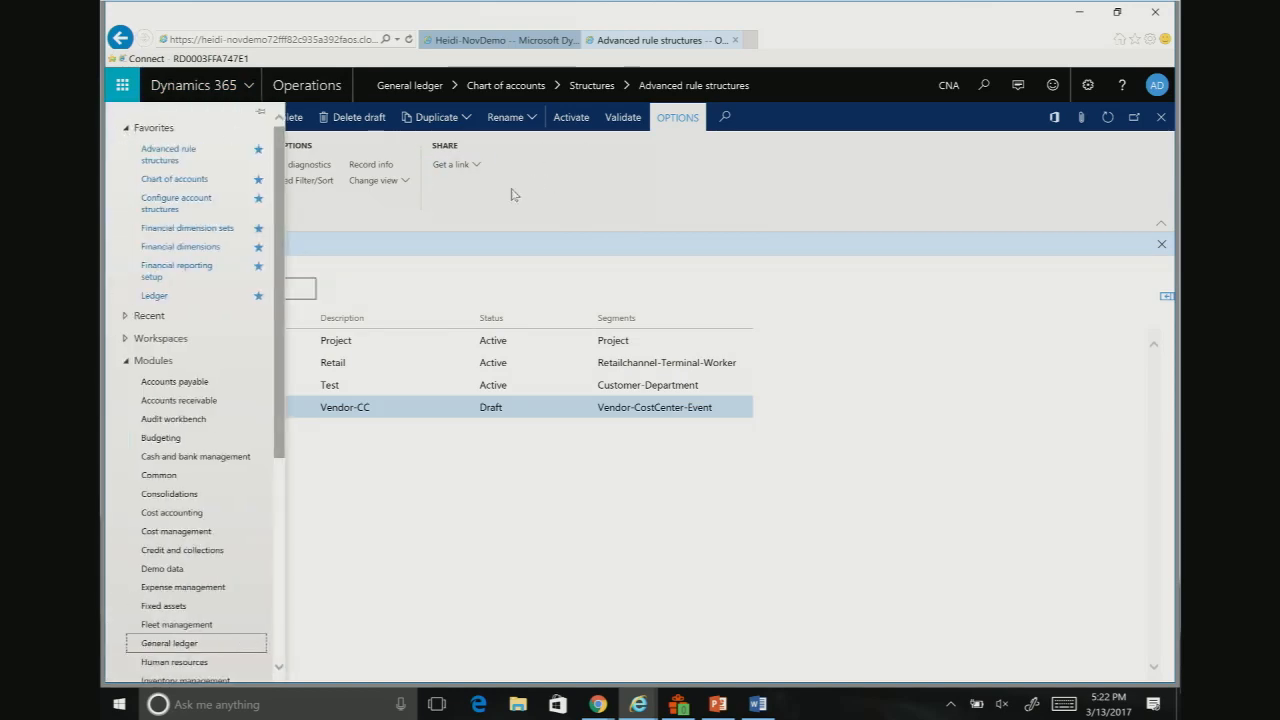
left_click(545, 194)
left_click(354, 118)
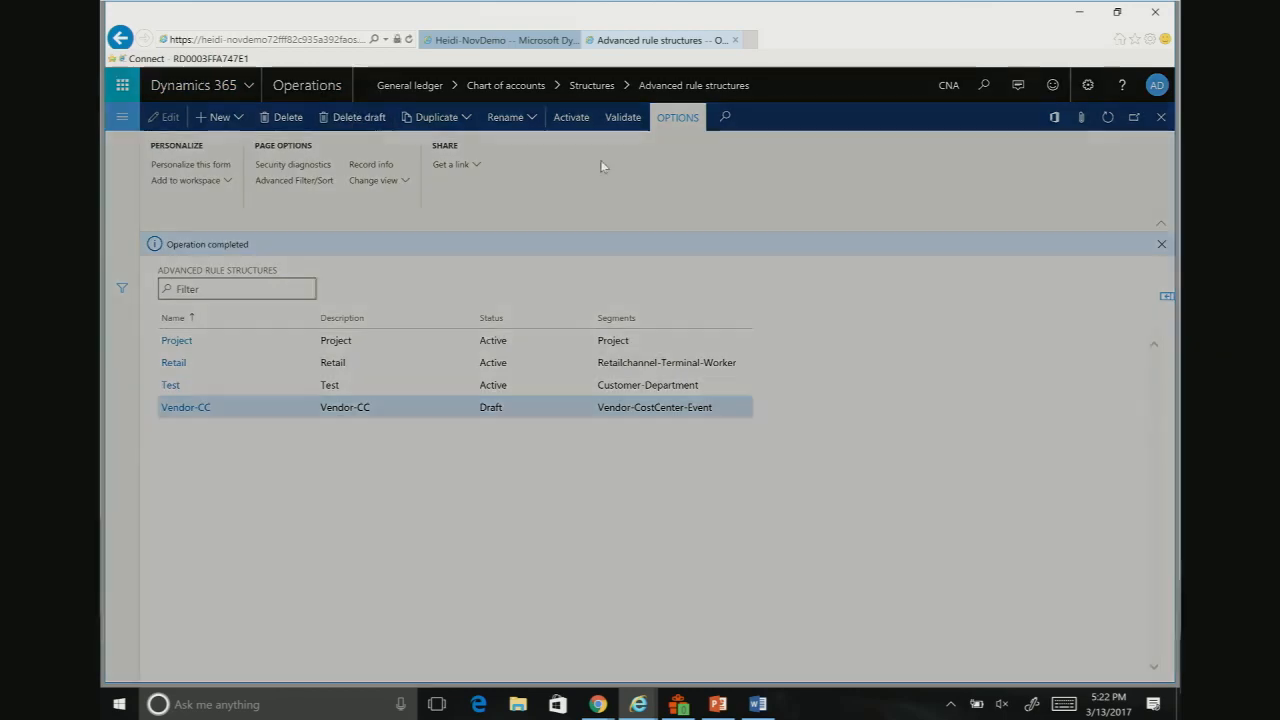
left_click(722, 416)
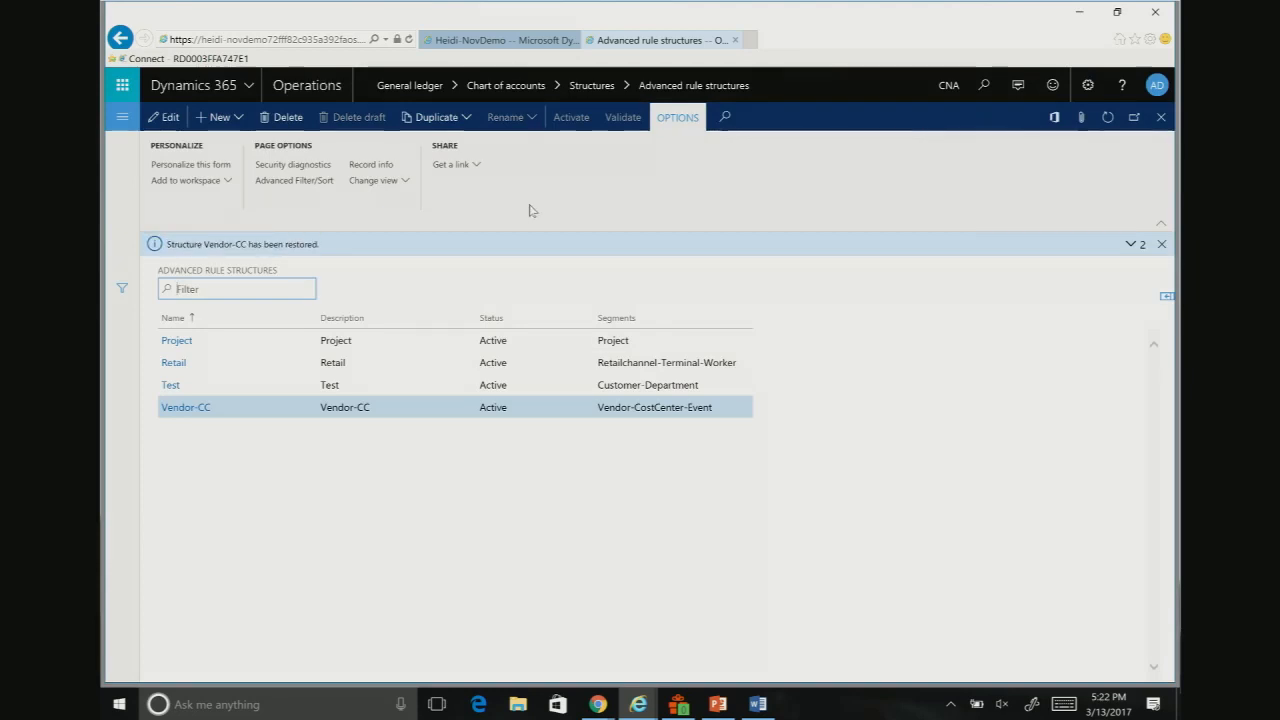
Step: Open the Configure account structures page of the General ledger module
left_click(122, 117)
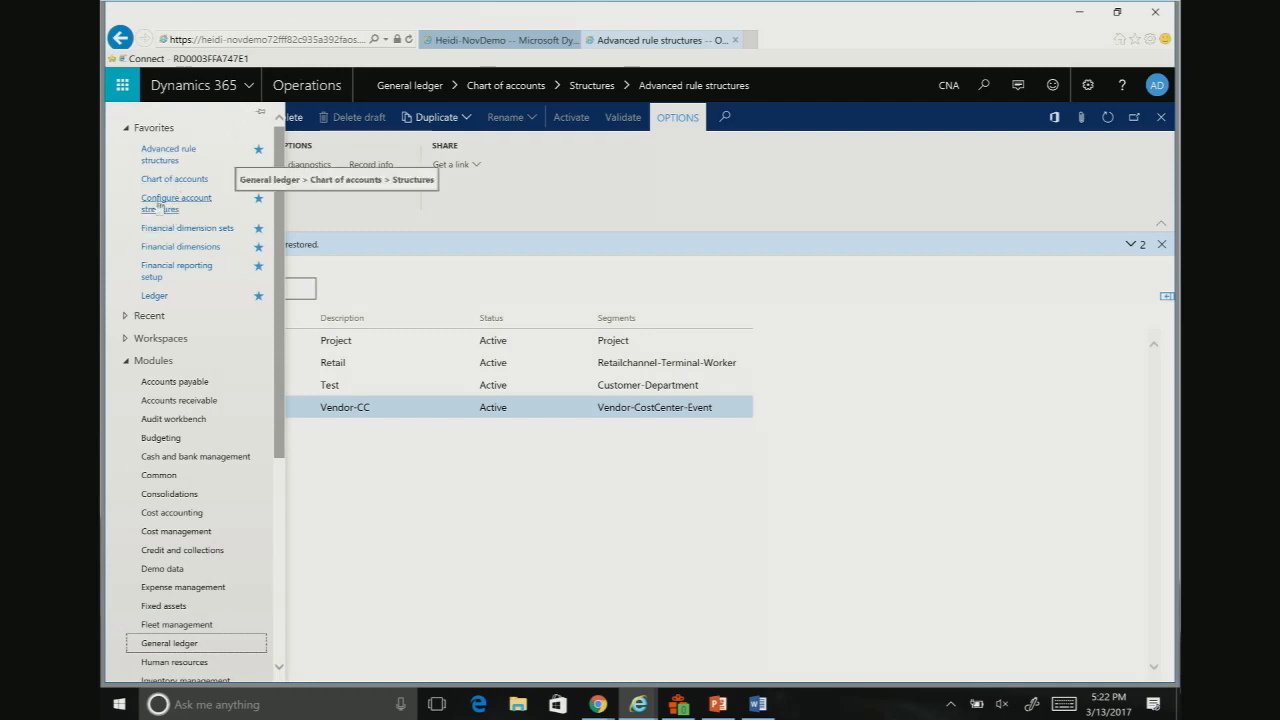
left_click(190, 648)
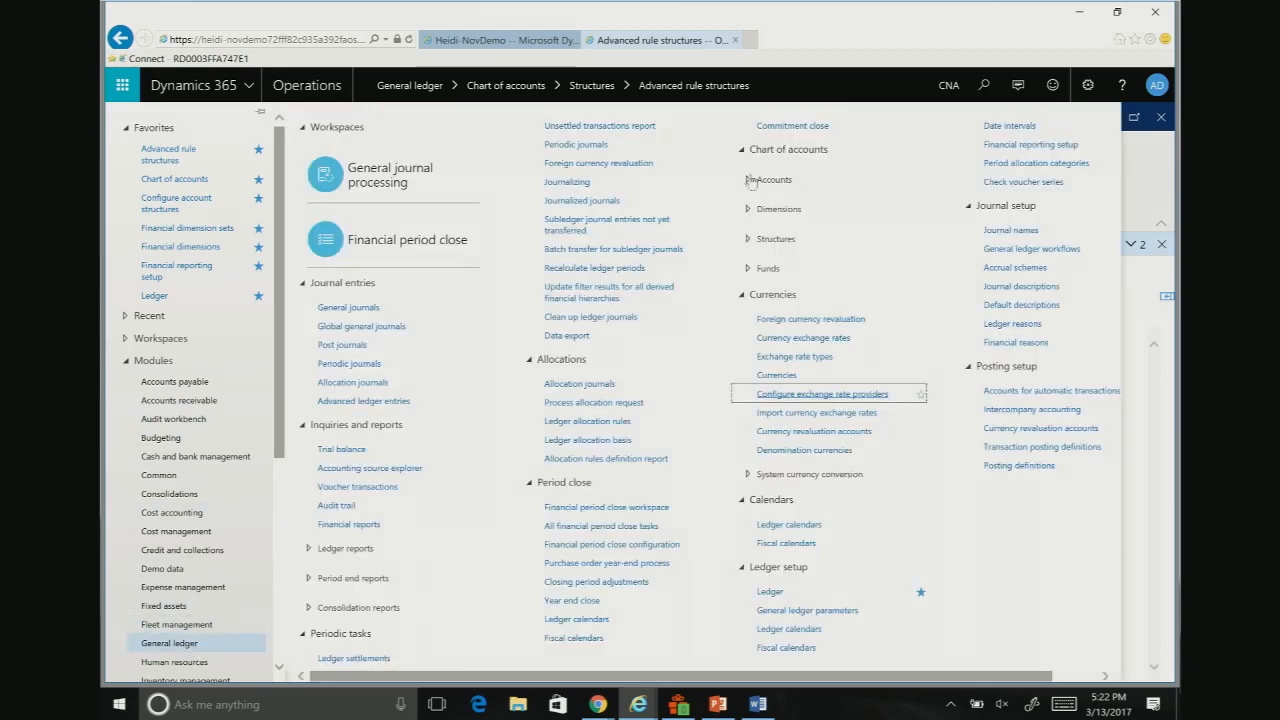
left_click(748, 239)
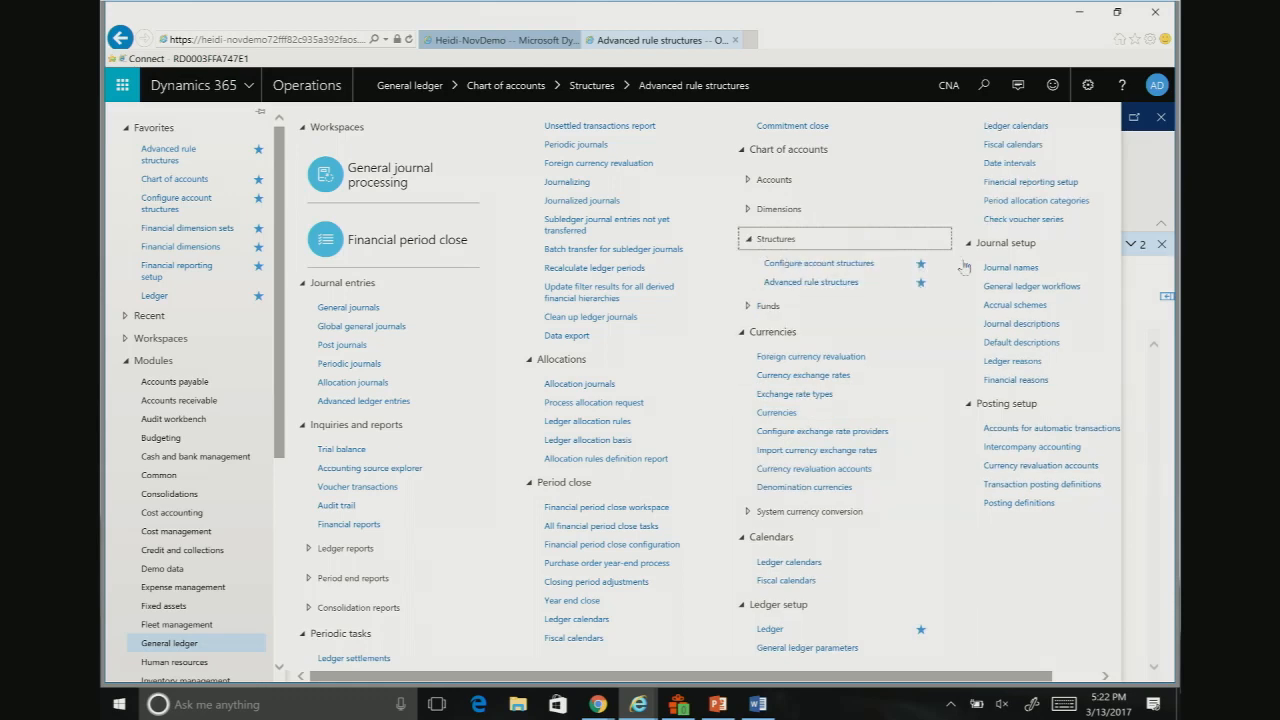
left_click(176, 203)
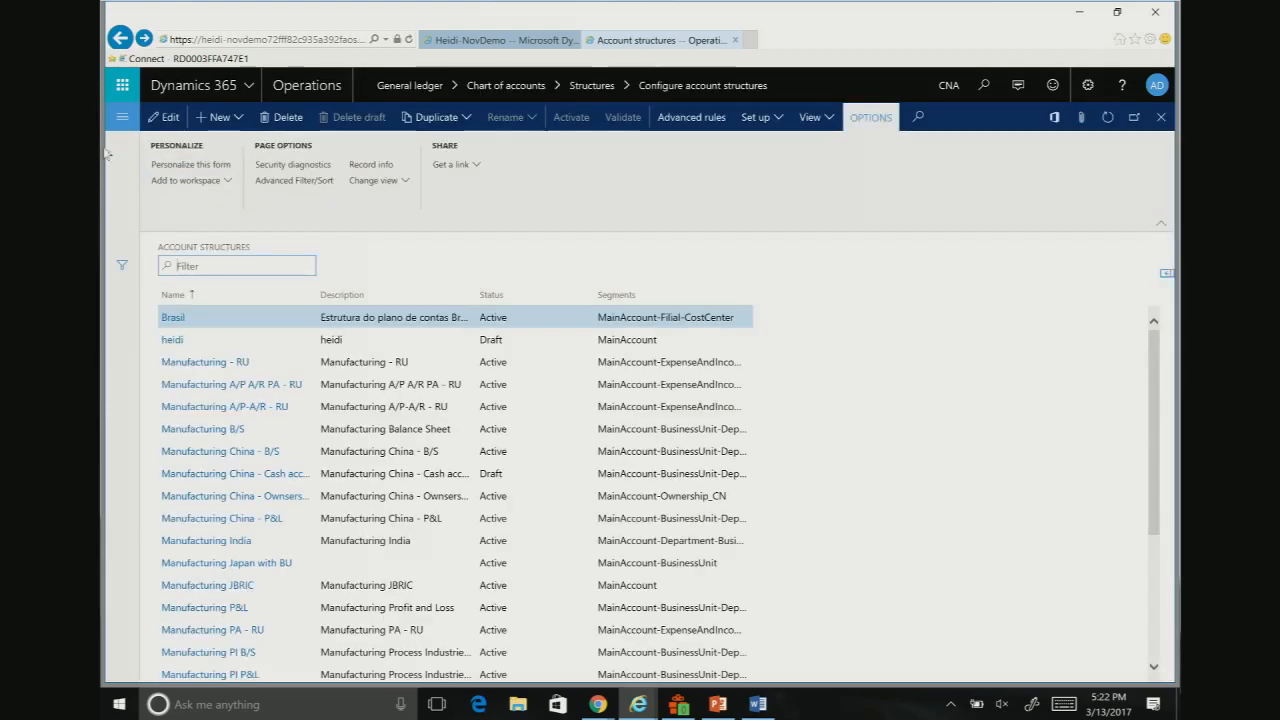
Step: Create an account structure named TC-BalSheet with the description TC-BalSheet and the main account included
left_click(222, 118)
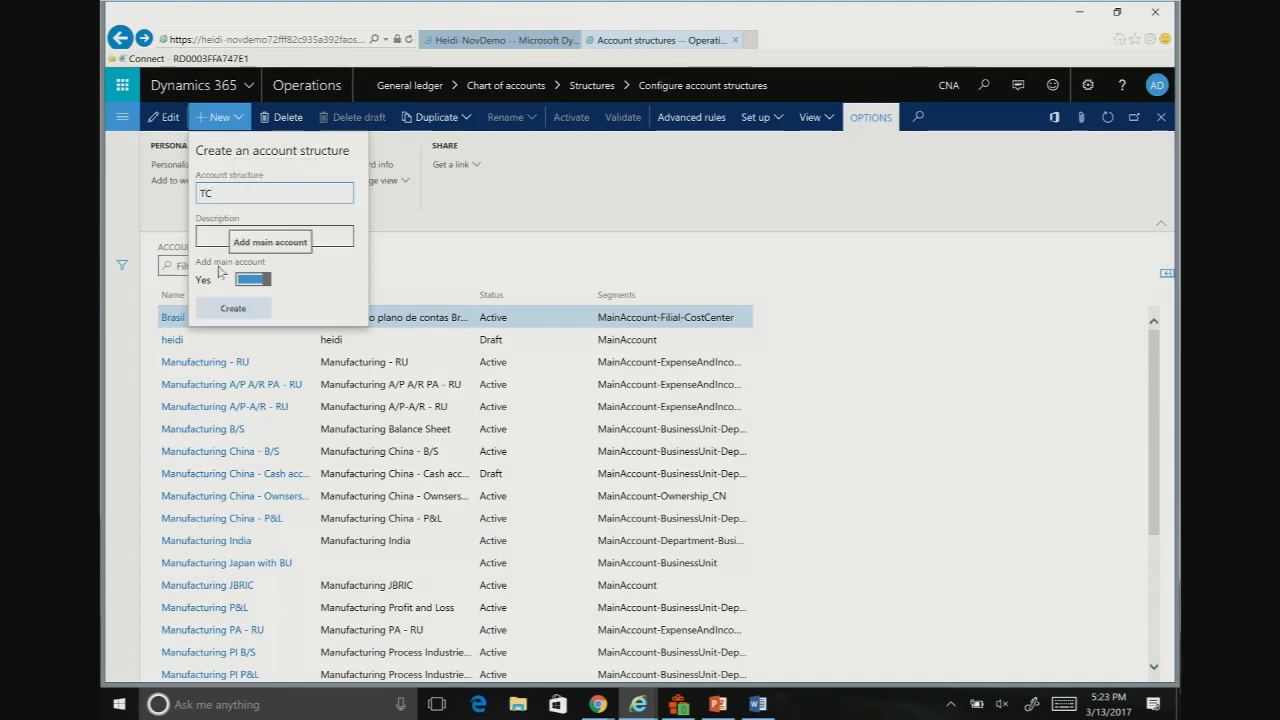
type("-")
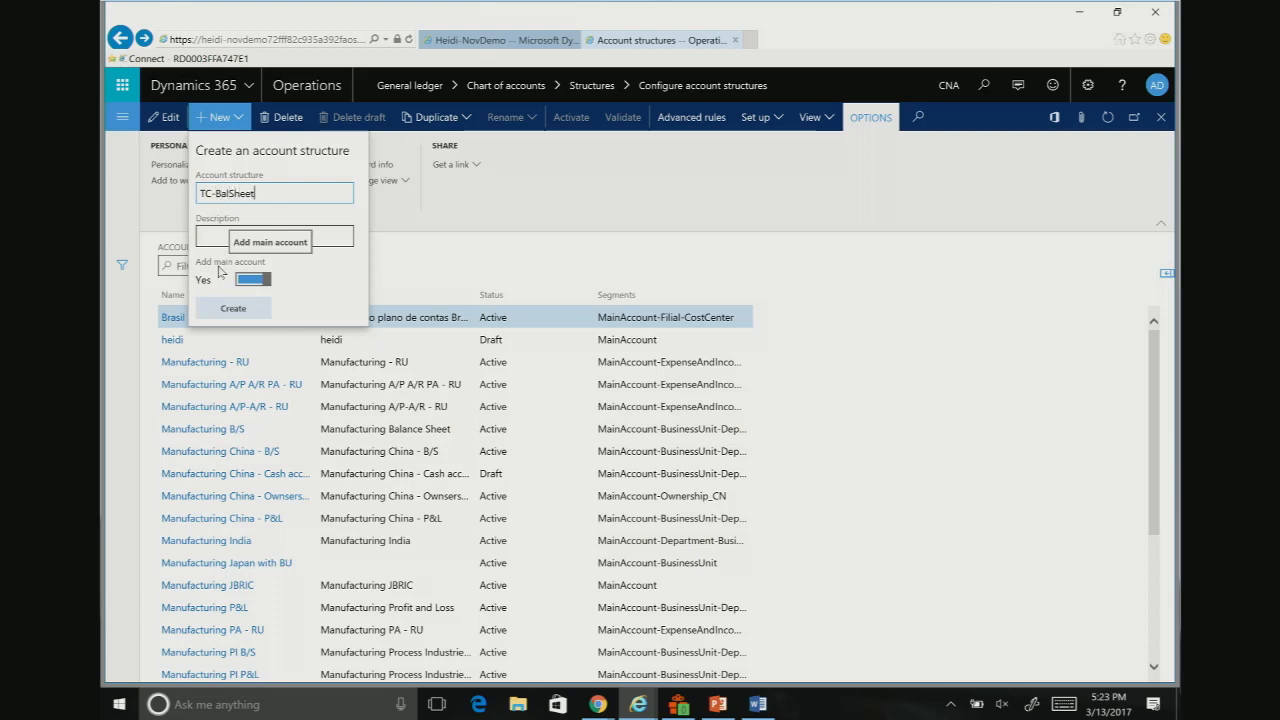
type("BalSheet")
left_click_drag(255, 193, 207, 192)
key("ctrl+c")
left_click(218, 242)
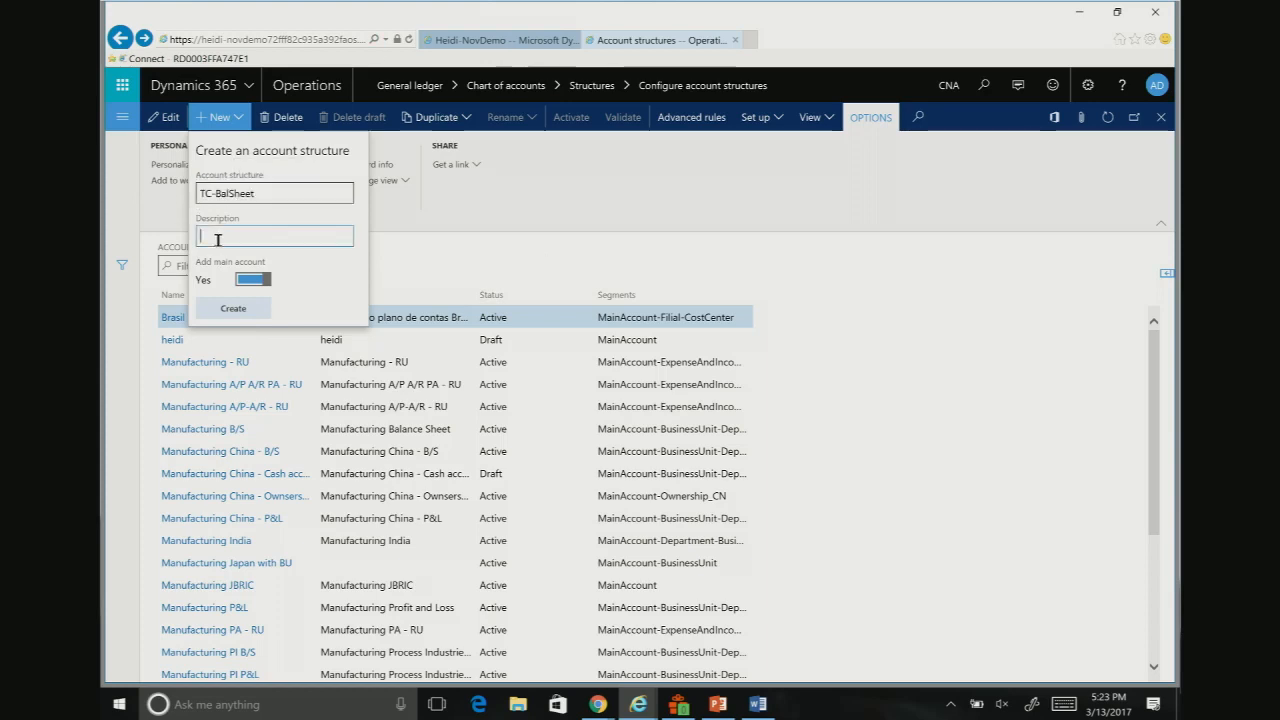
key("ctrl+v")
left_click(233, 308)
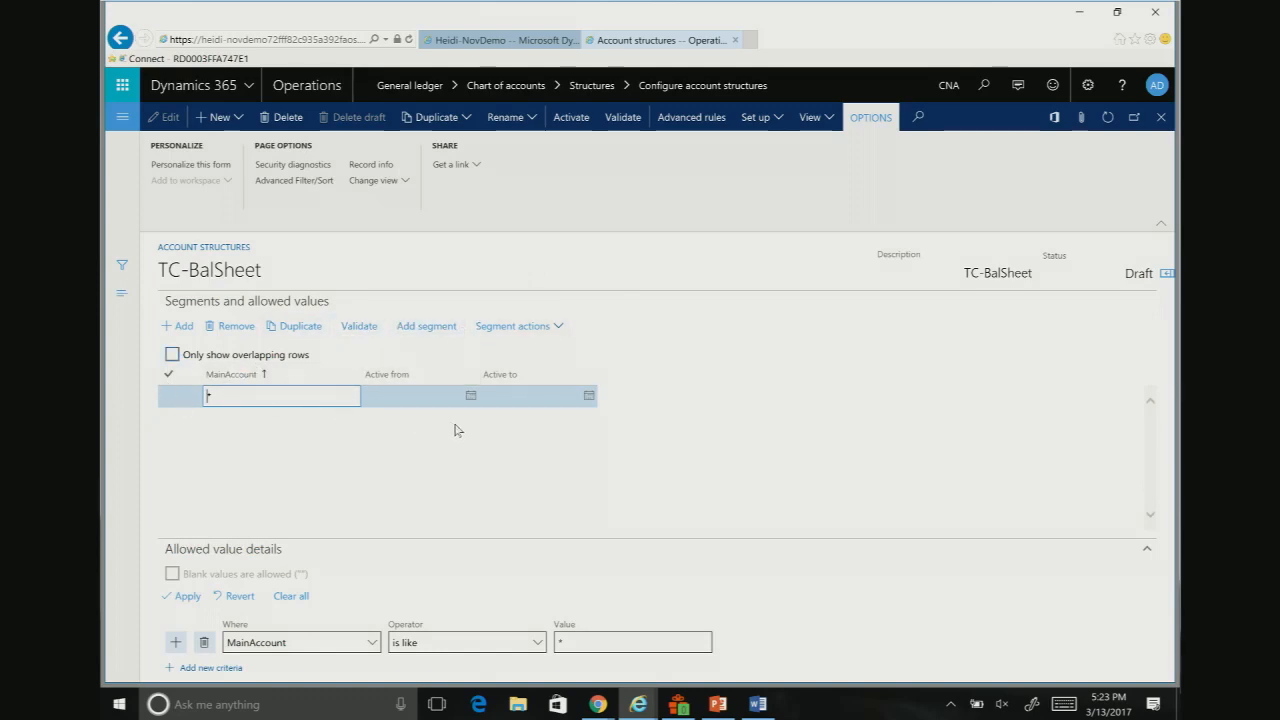
Step: Add a BusinessUnit segment to the TC-BalSheet account structure
left_click(427, 334)
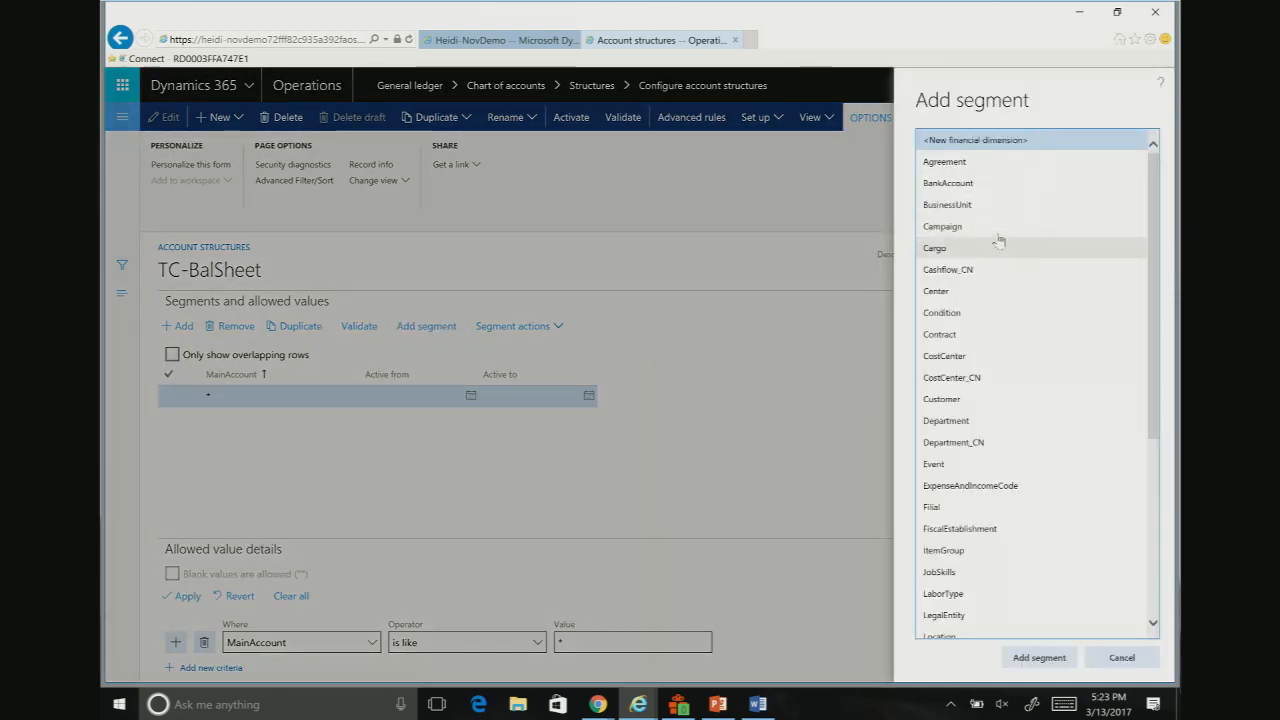
left_click(976, 205)
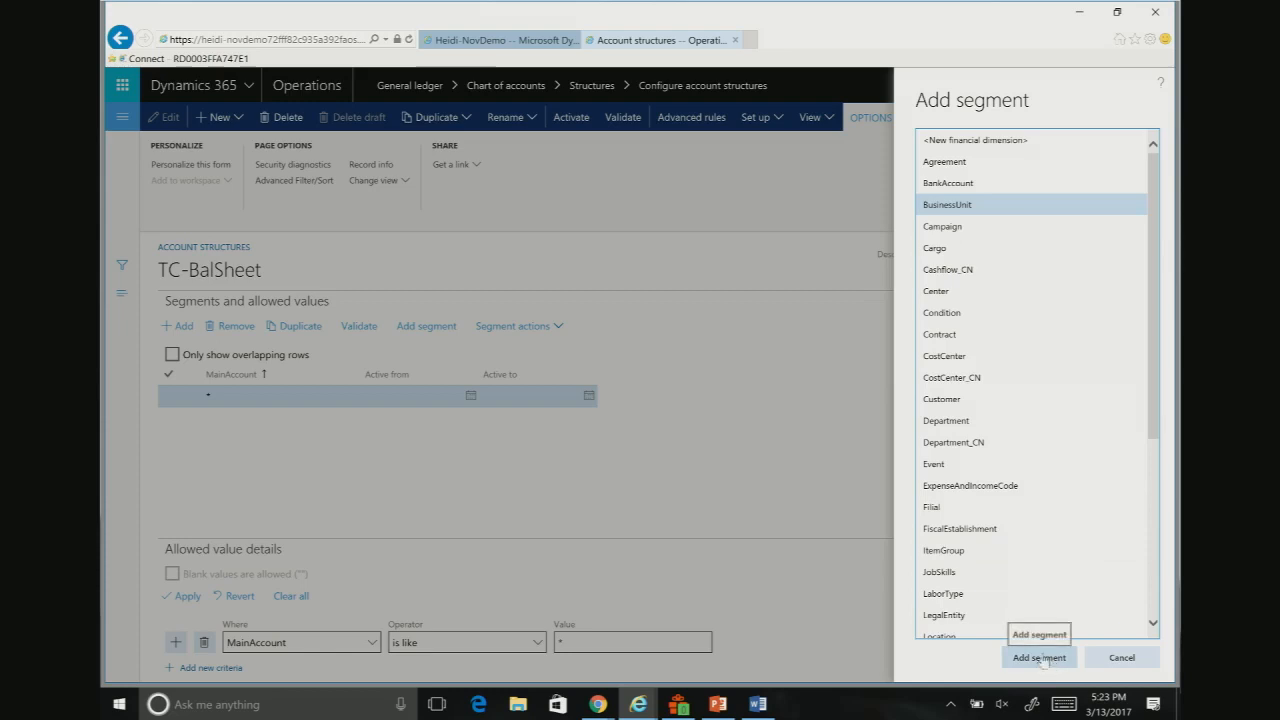
left_click(1040, 657)
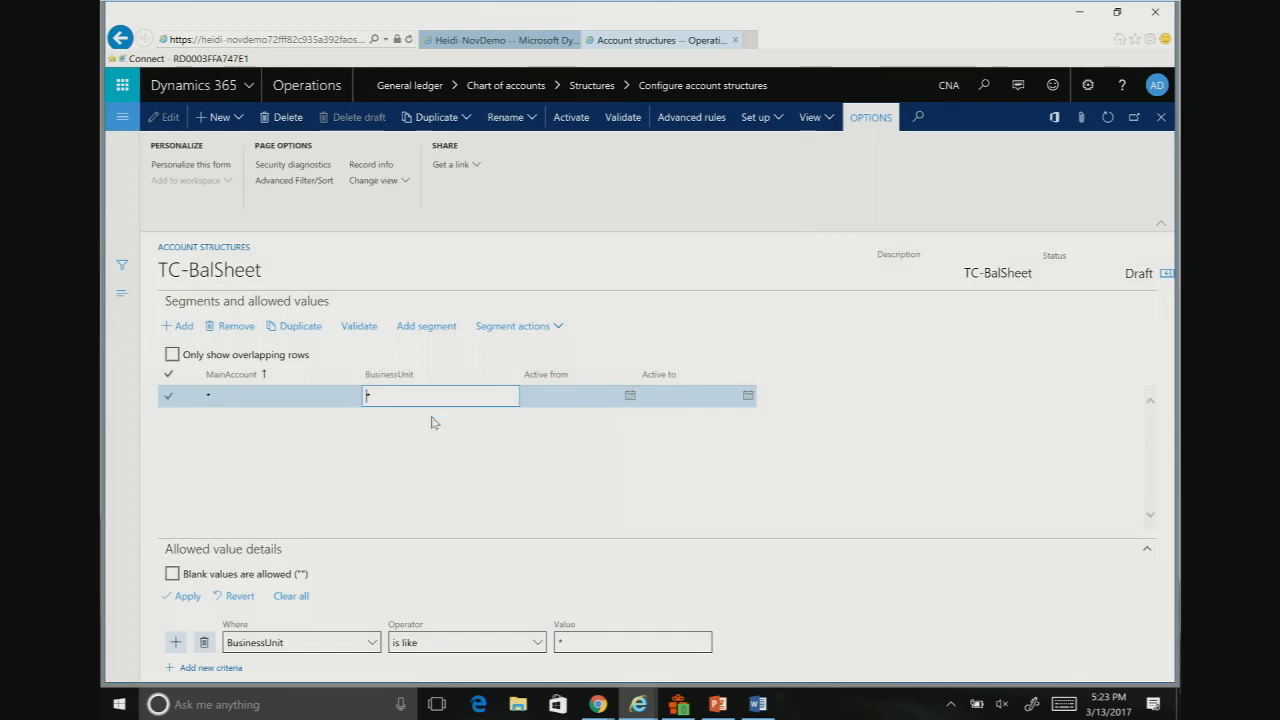
Step: Set the allowed MainAccount range of TC-BalSheet to 10000..39999 and activate the structure
left_click(217, 398)
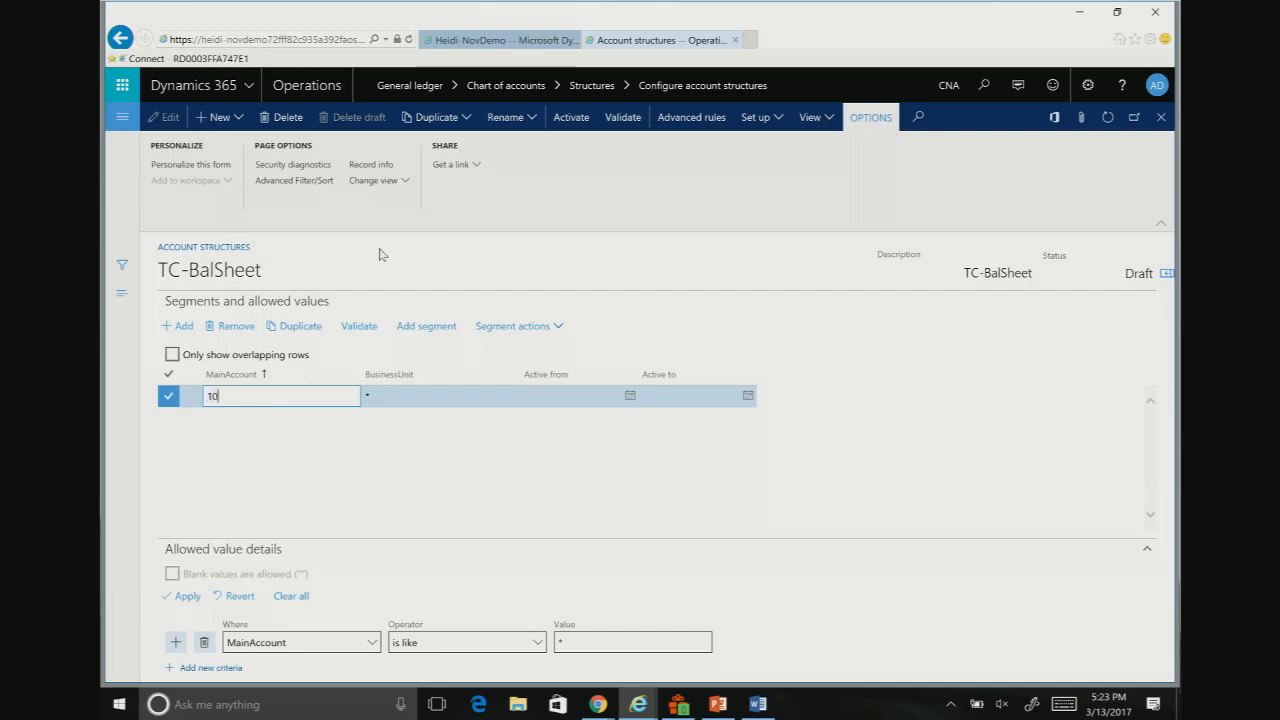
type("10000..39999")
key("Tab")
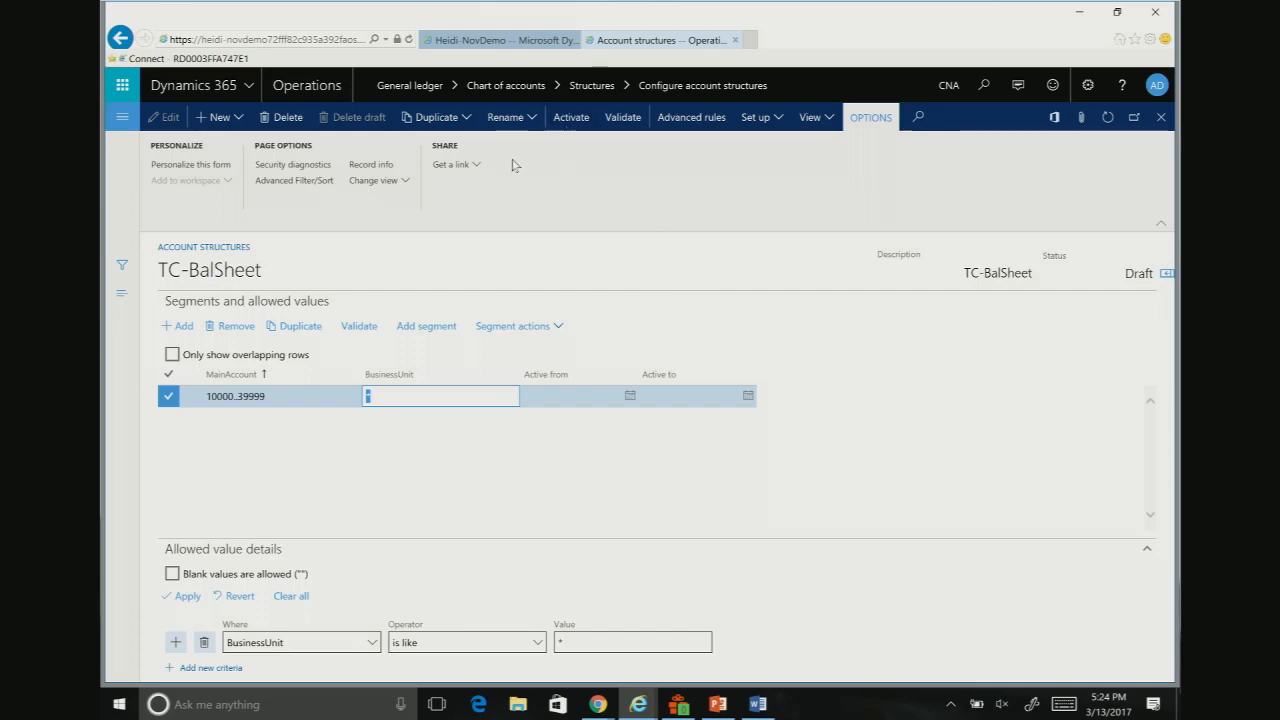
left_click(572, 119)
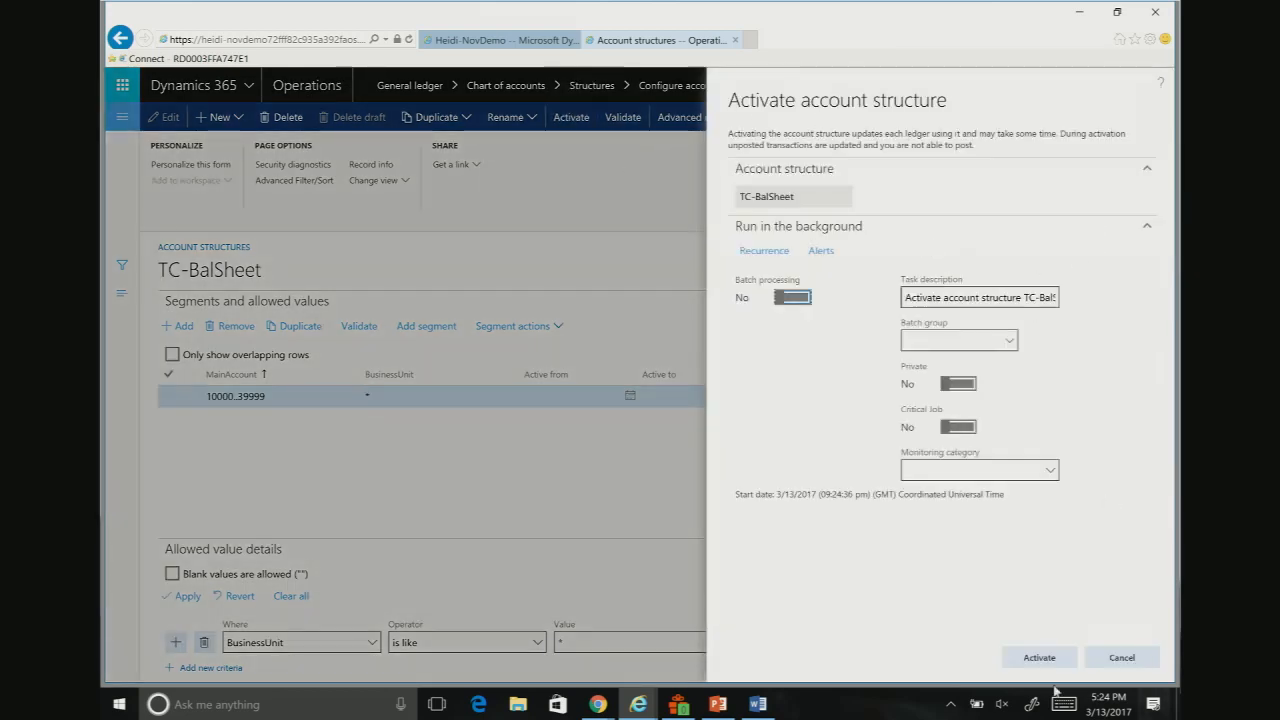
left_click(1040, 658)
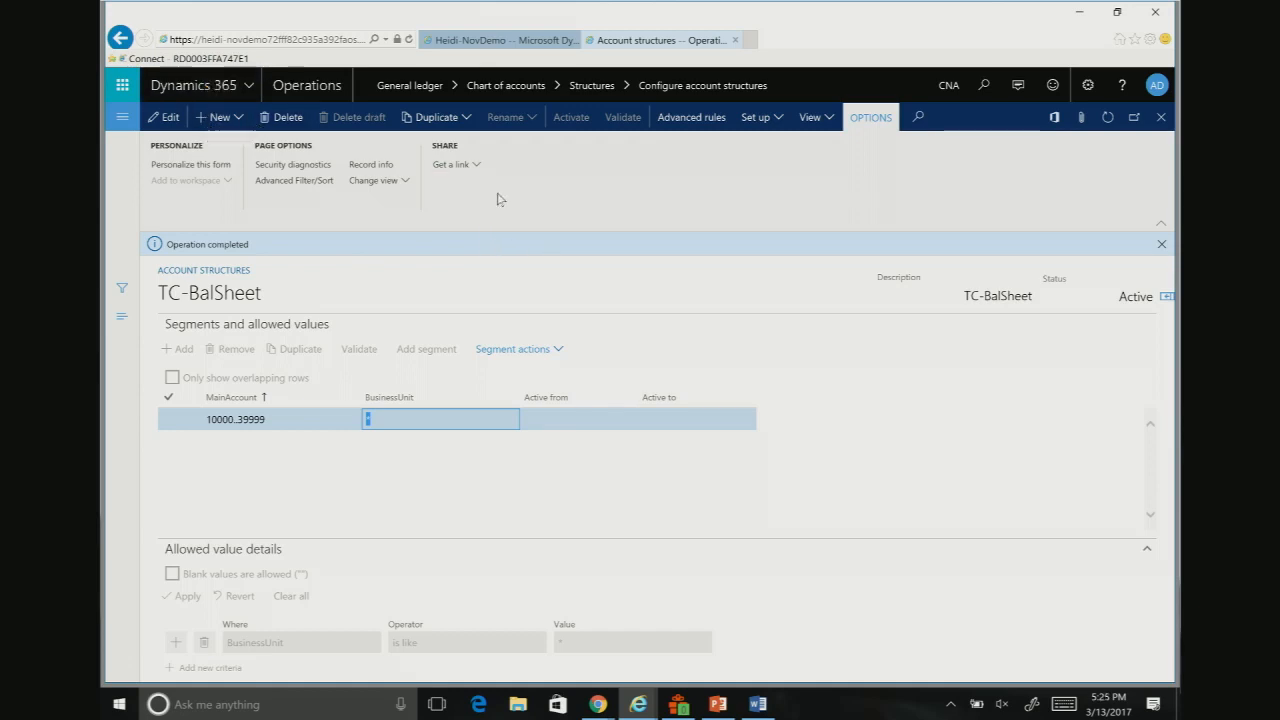
Step: Create an account structure named TC-P&L with the description TC-P&L and the main account included
left_click(211, 121)
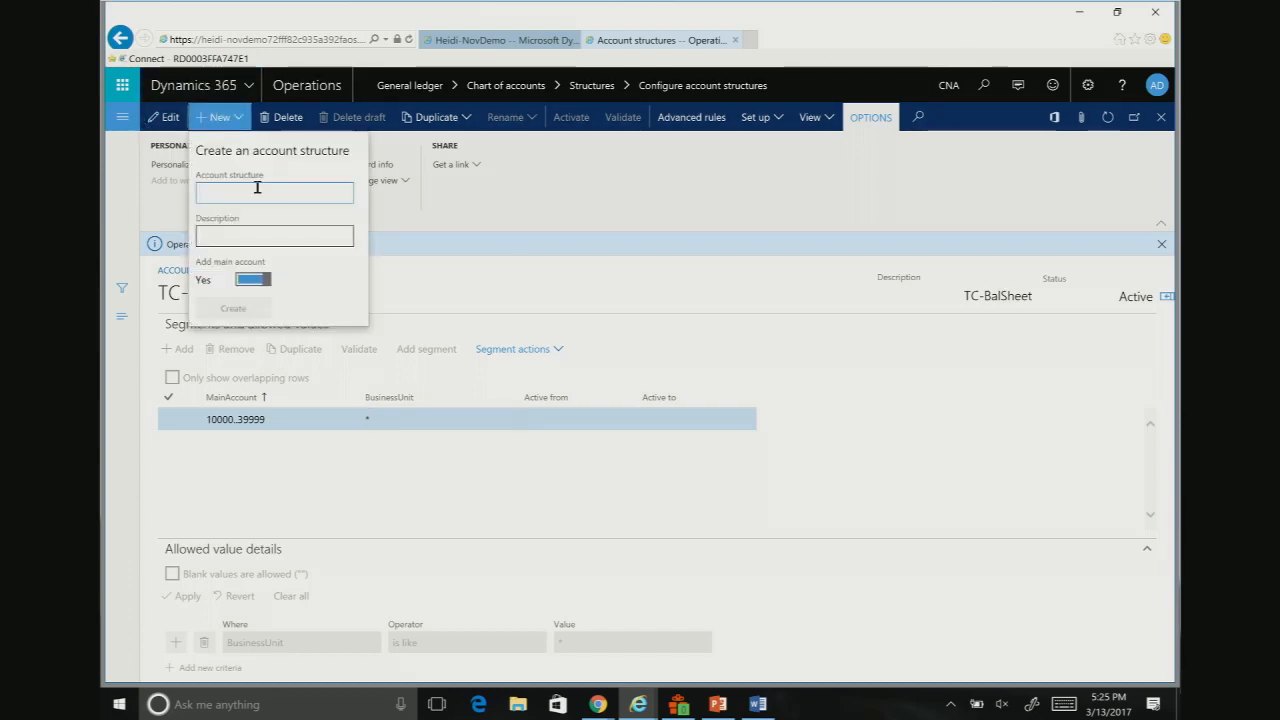
type("TC-")
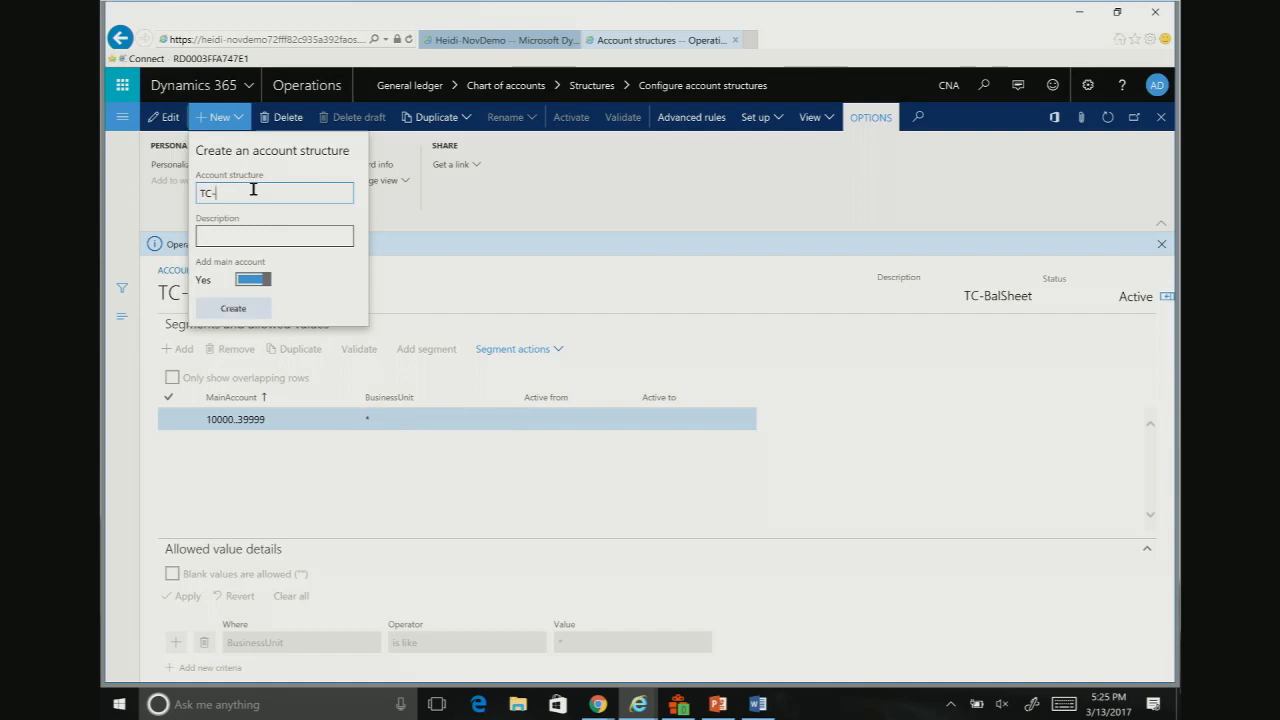
type("P&L")
key("Tab")
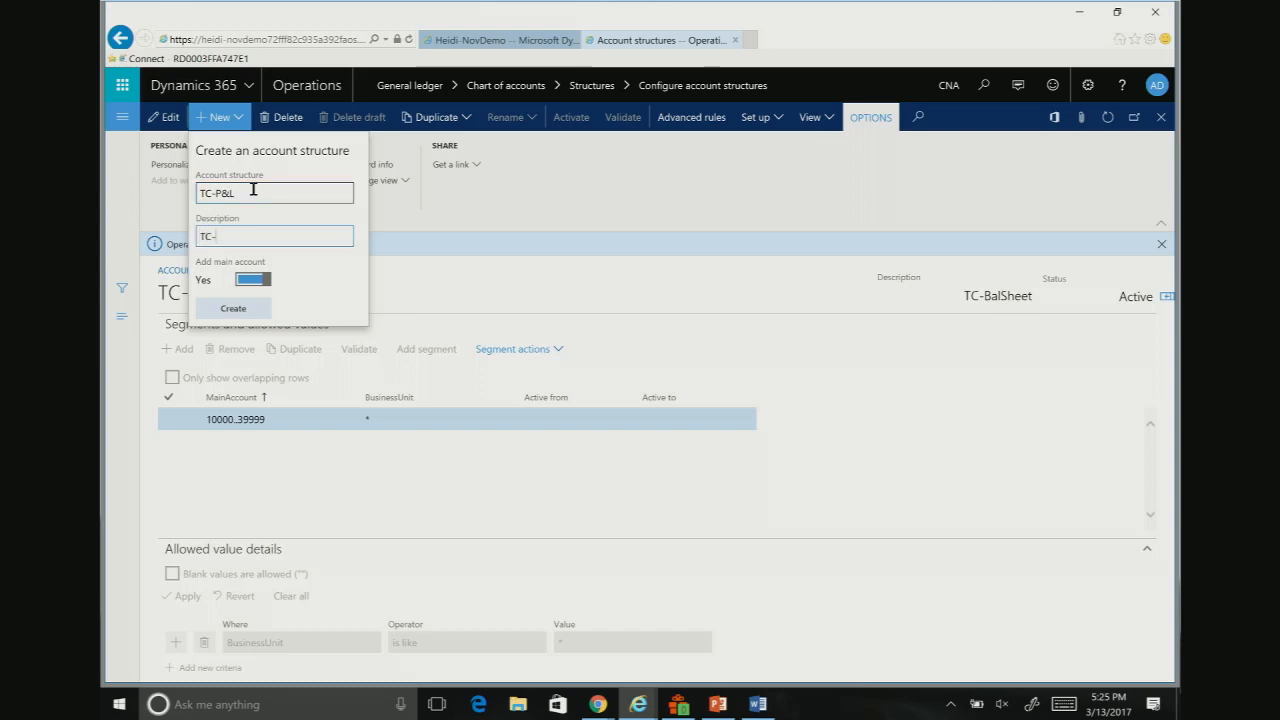
type("TC-P&L")
left_click(245, 312)
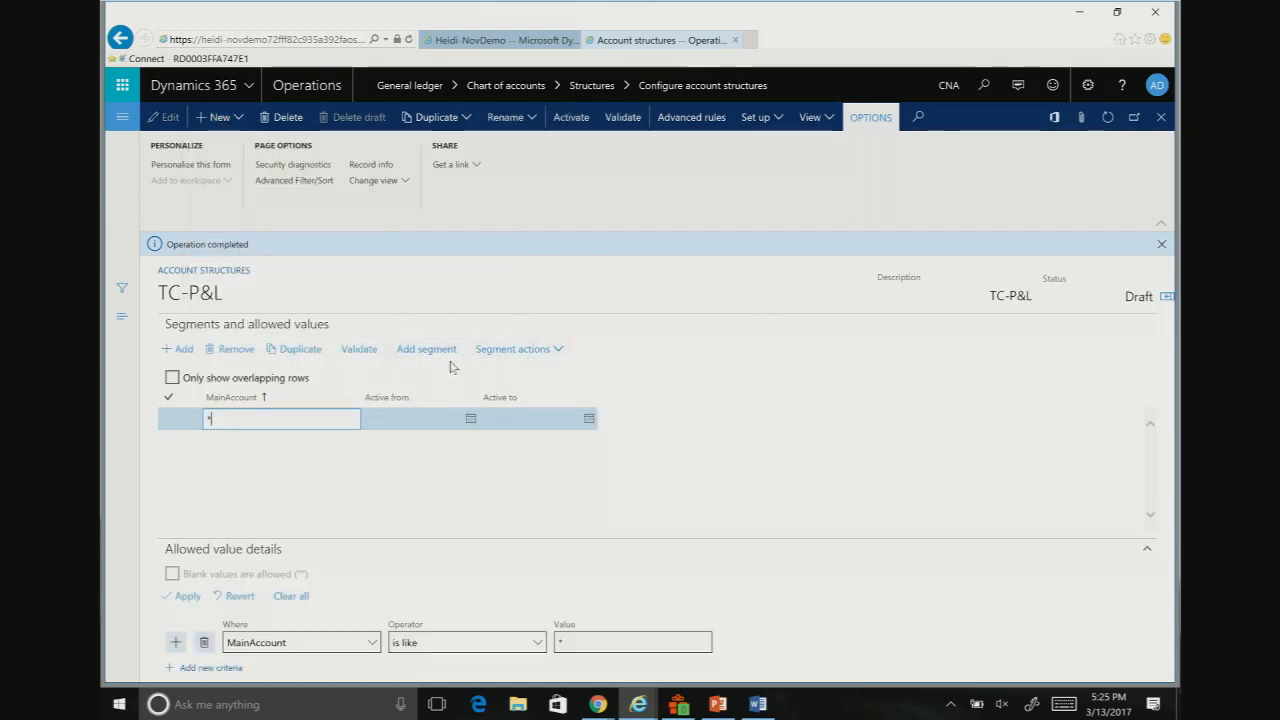
Step: Add BusinessUnit and Department segments to the TC-P&L account structure
left_click(415, 356)
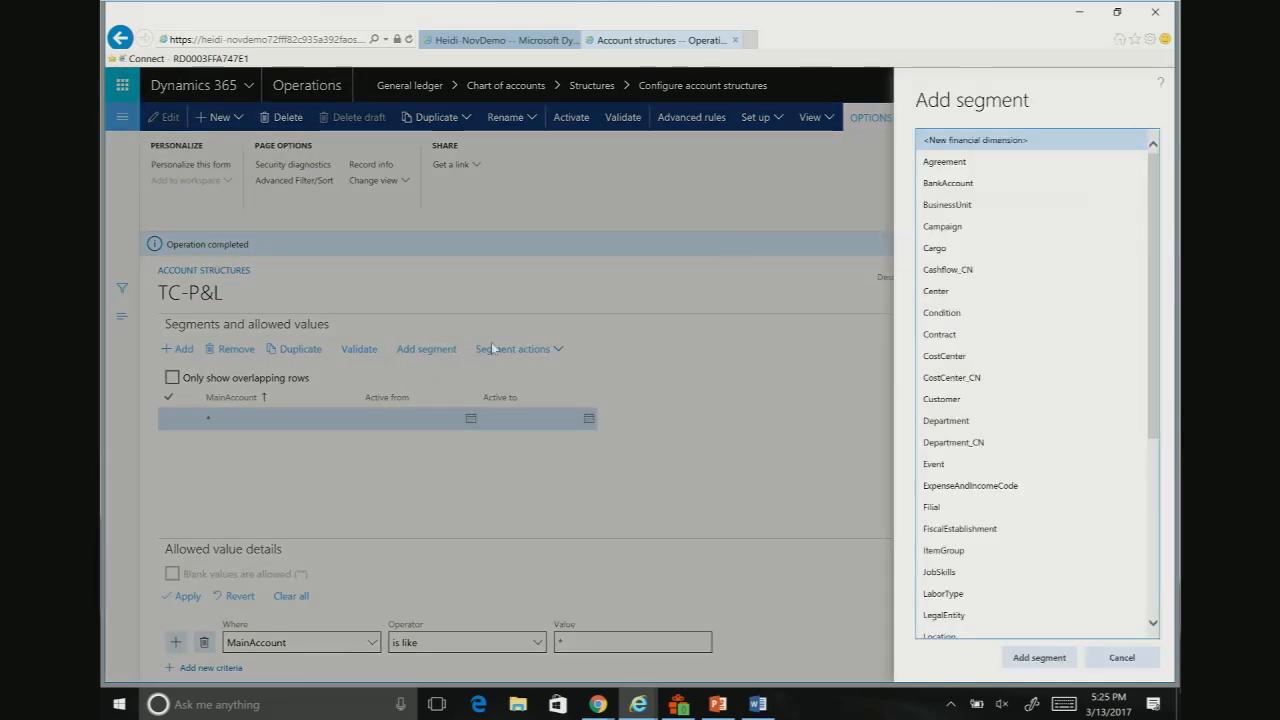
left_click(1038, 662)
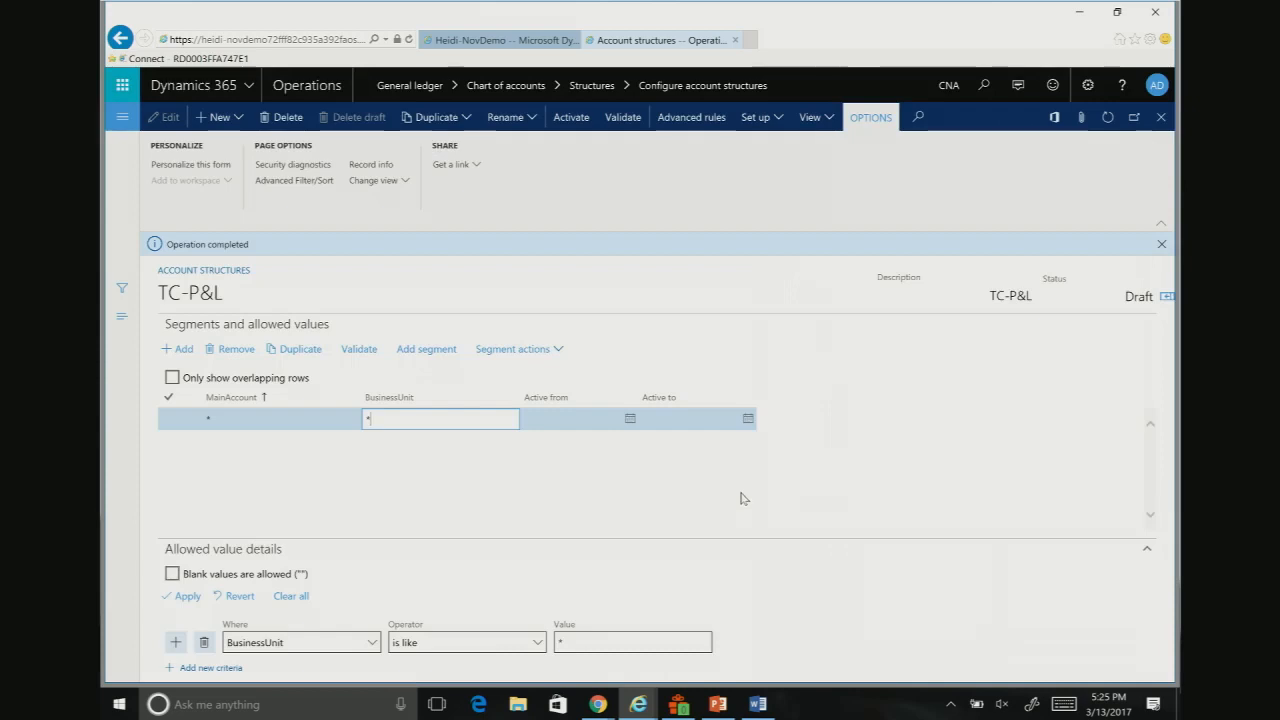
left_click(422, 355)
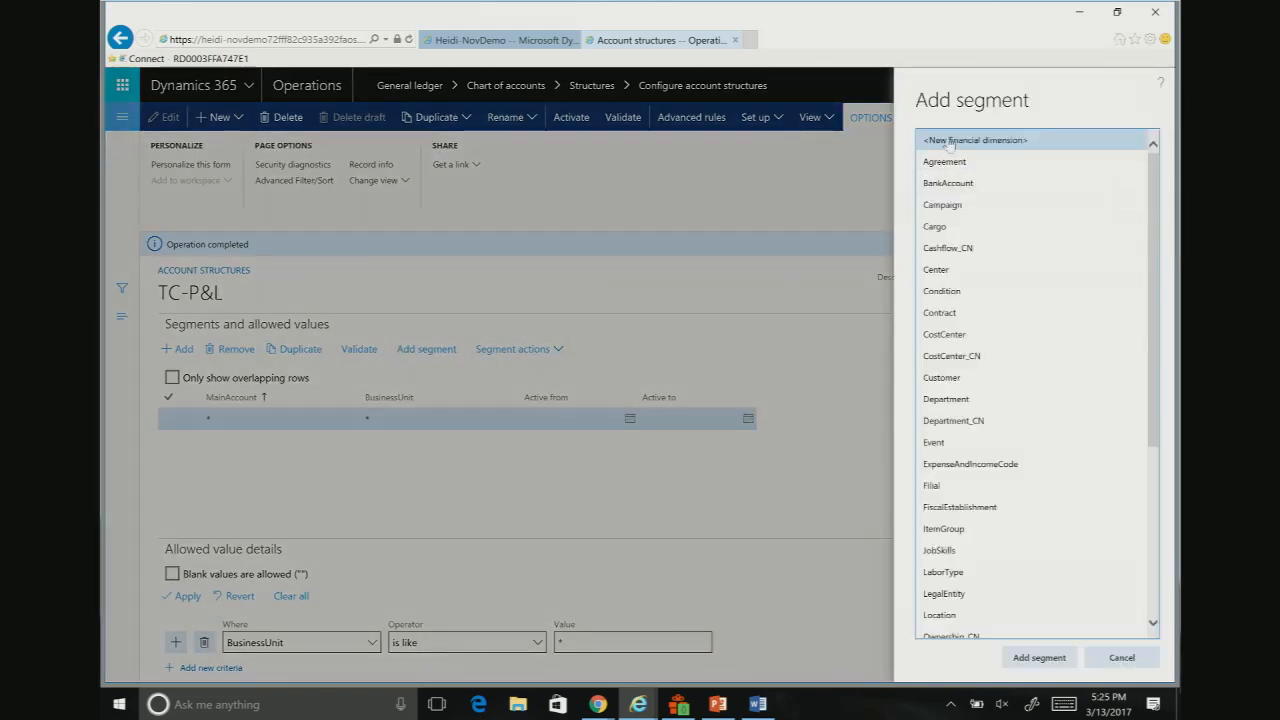
left_click(960, 400)
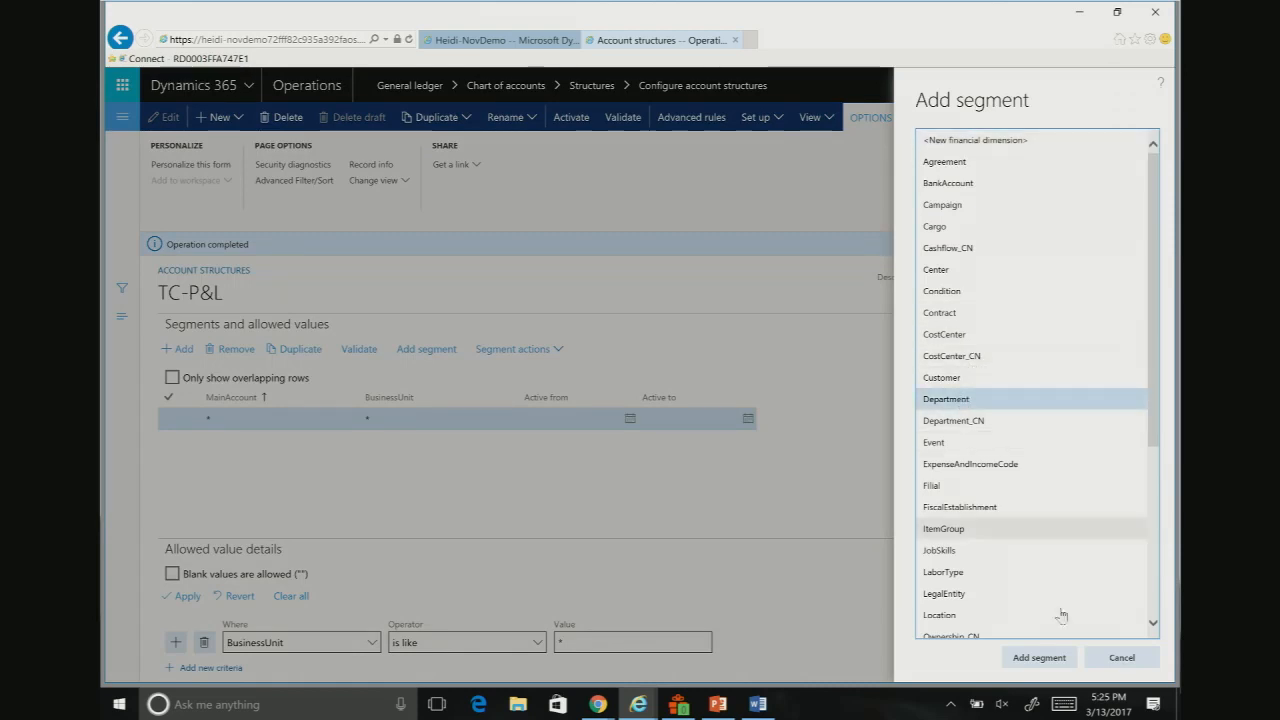
left_click(1040, 658)
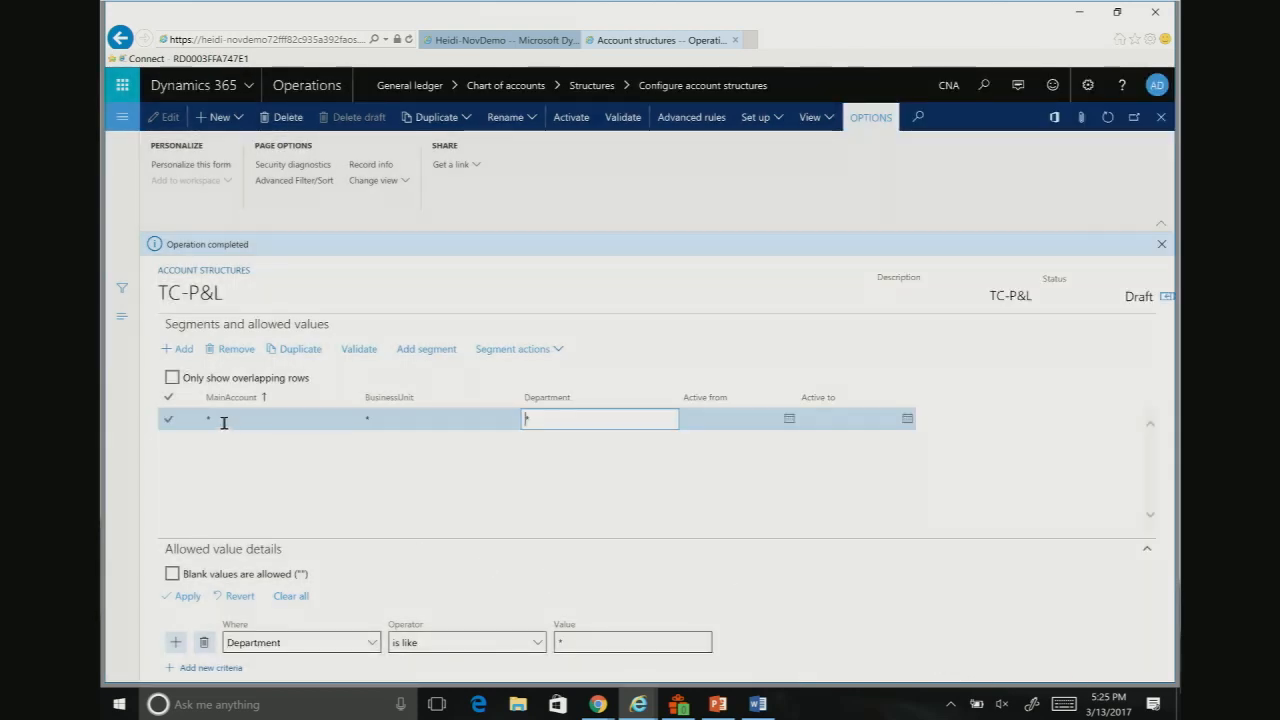
Step: Set the allowed values in the TC-P&L row to MainAccount 50000..99999, BusinessUnit 20 and Department 30
left_click(268, 427)
type("5000")
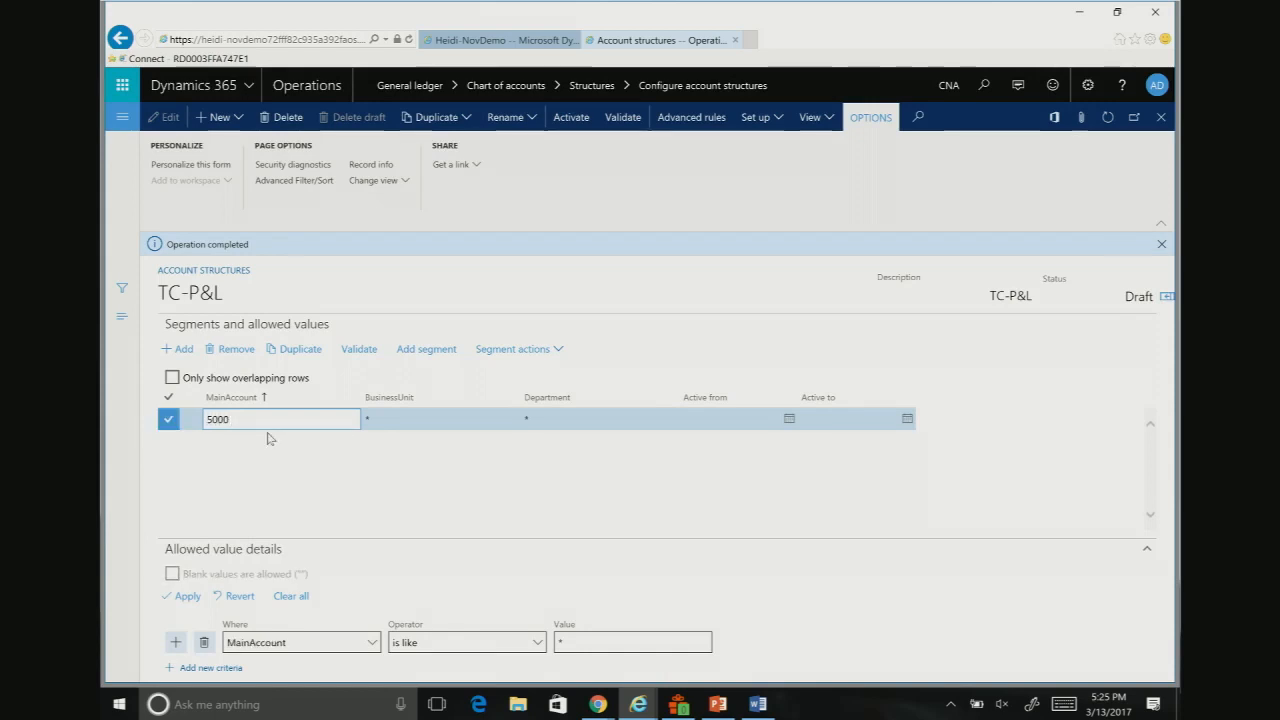
type("0..99999")
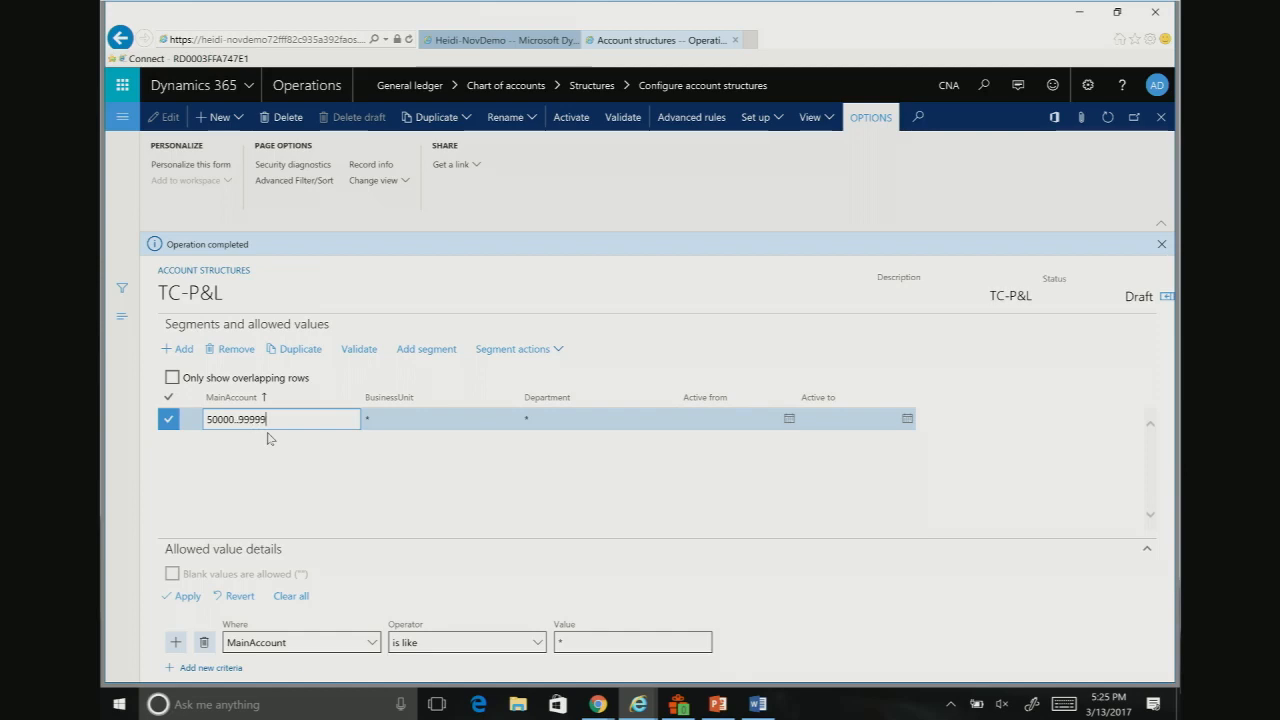
key("Tab")
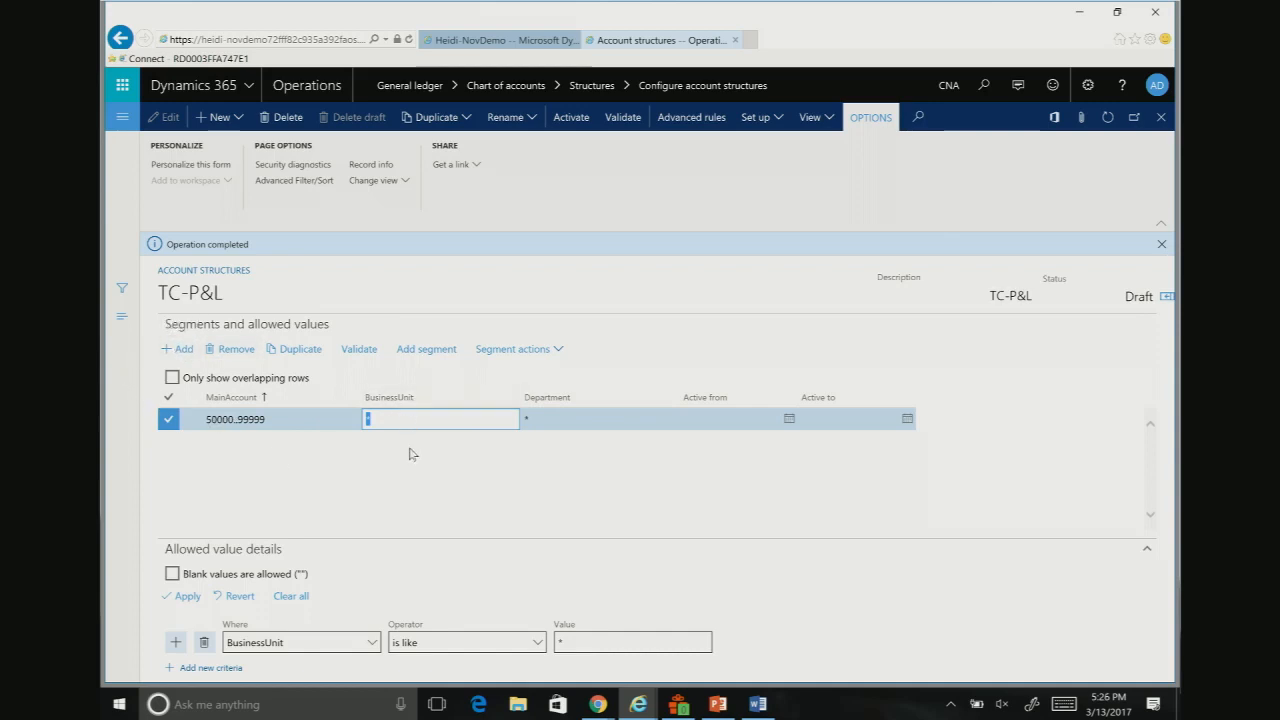
key("Tab")
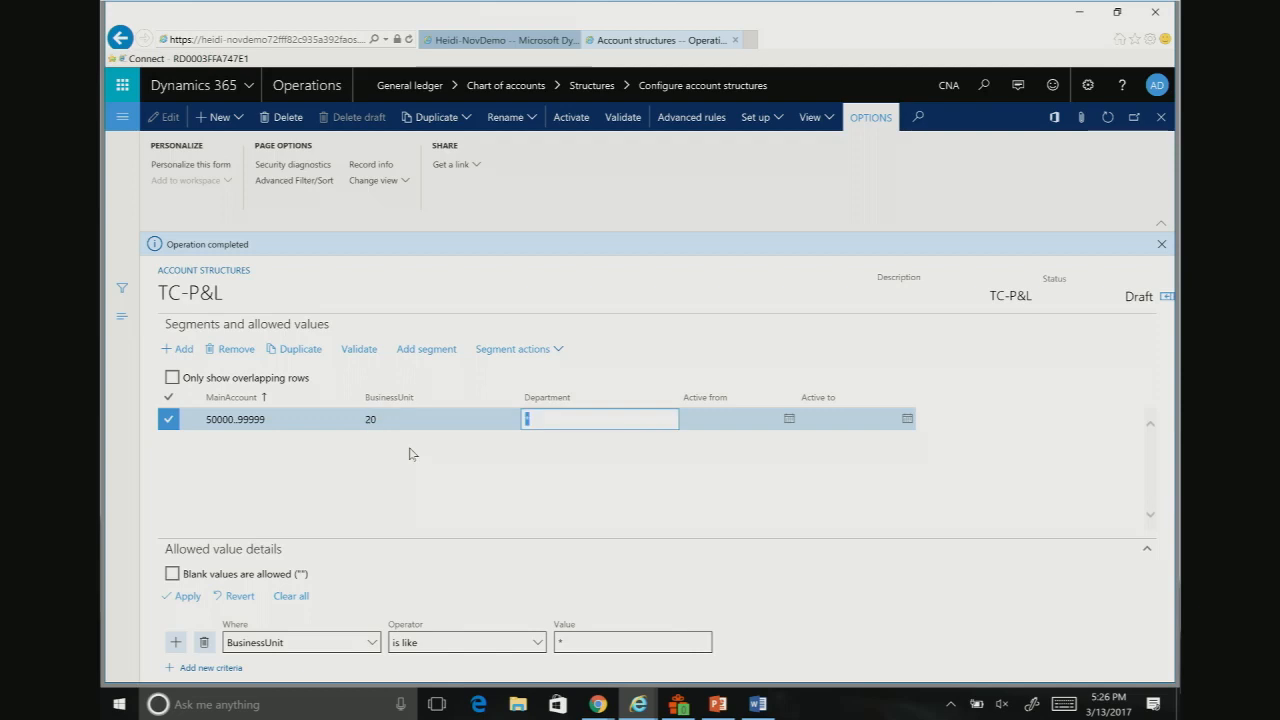
type("30")
key("Tab")
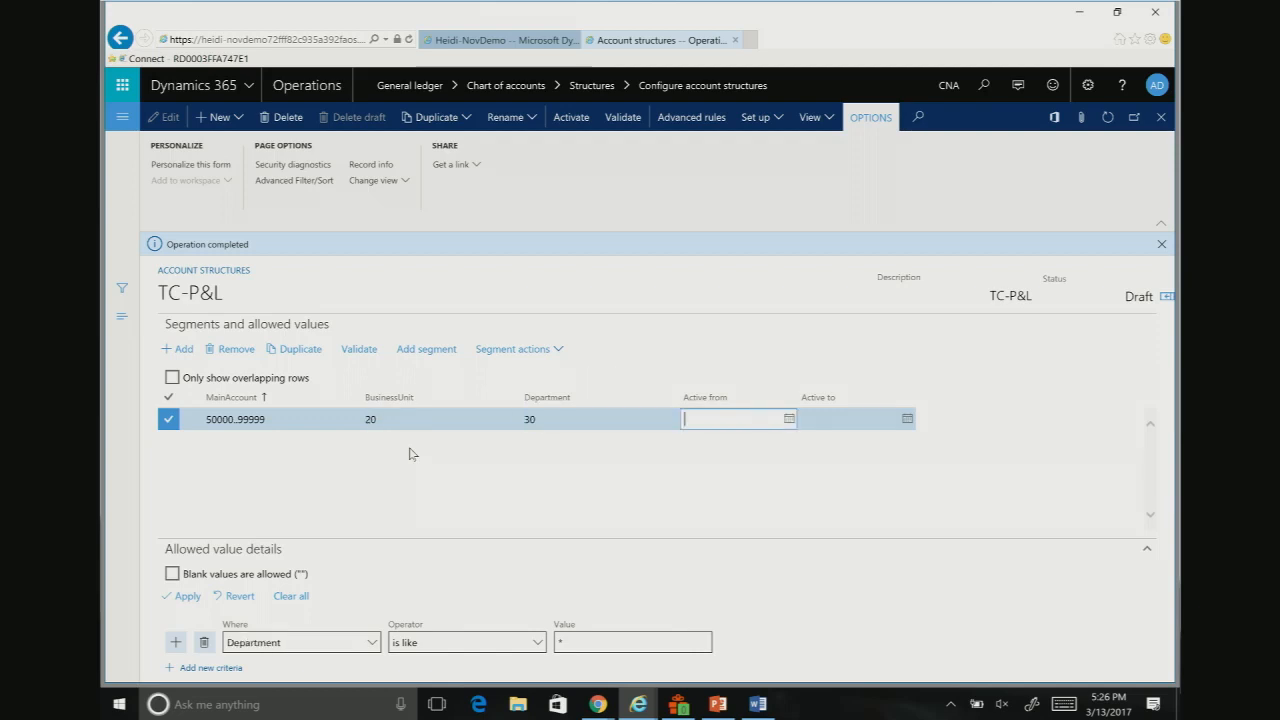
Step: Add a second allowed-values row with * wildcards to TC-P&L and check it for overlap with the 50000..99999 row
left_click(178, 349)
left_click(316, 442)
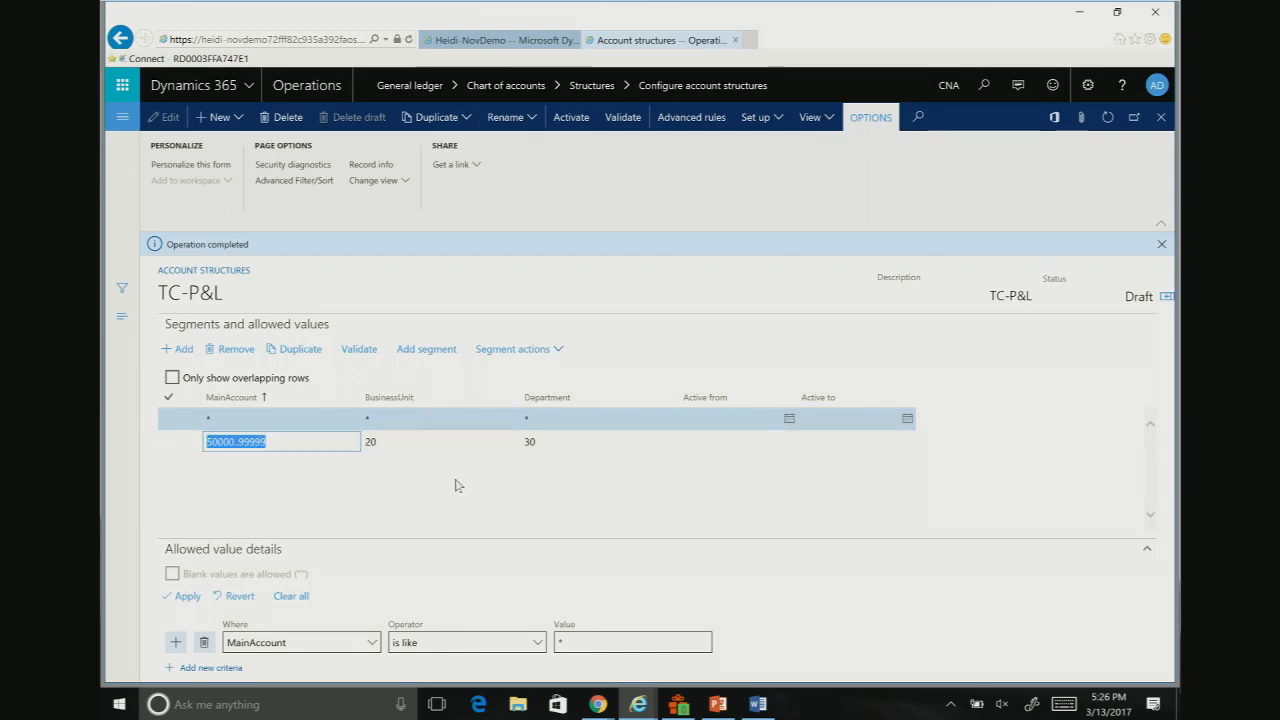
left_click(190, 442)
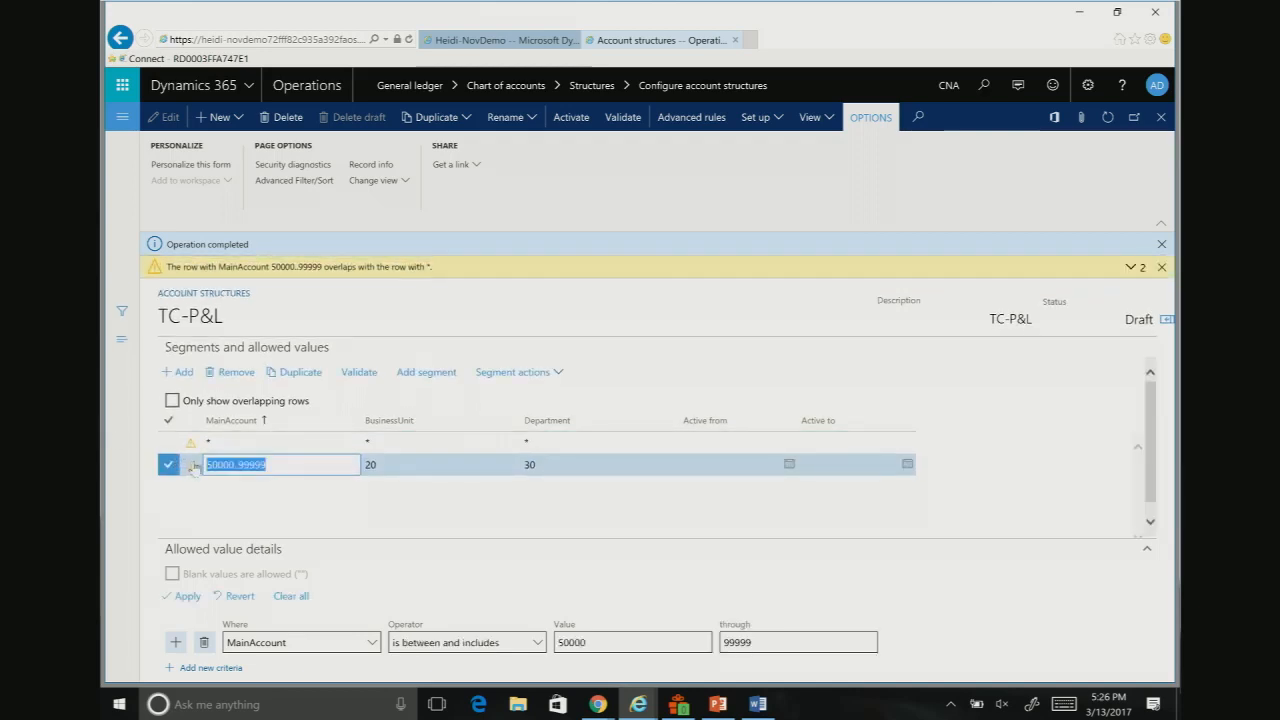
Step: Change the MainAccount value to 606300 in the allowed-values row with BusinessUnit 20 and Department 30
type("606300")
key("Tab")
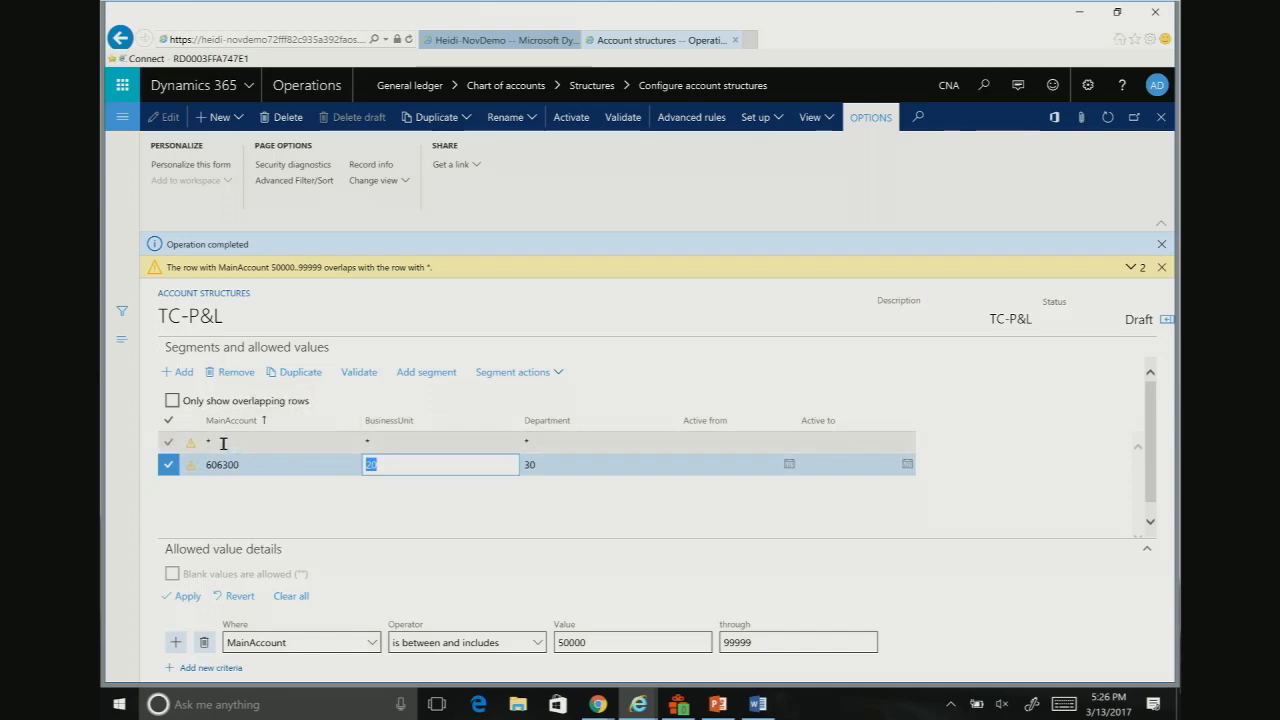
Step: Set the wildcard allowed-values row to MainAccount 601500, BusinessUnit 30 and Department 40
left_click(243, 443)
key("BackSpace")
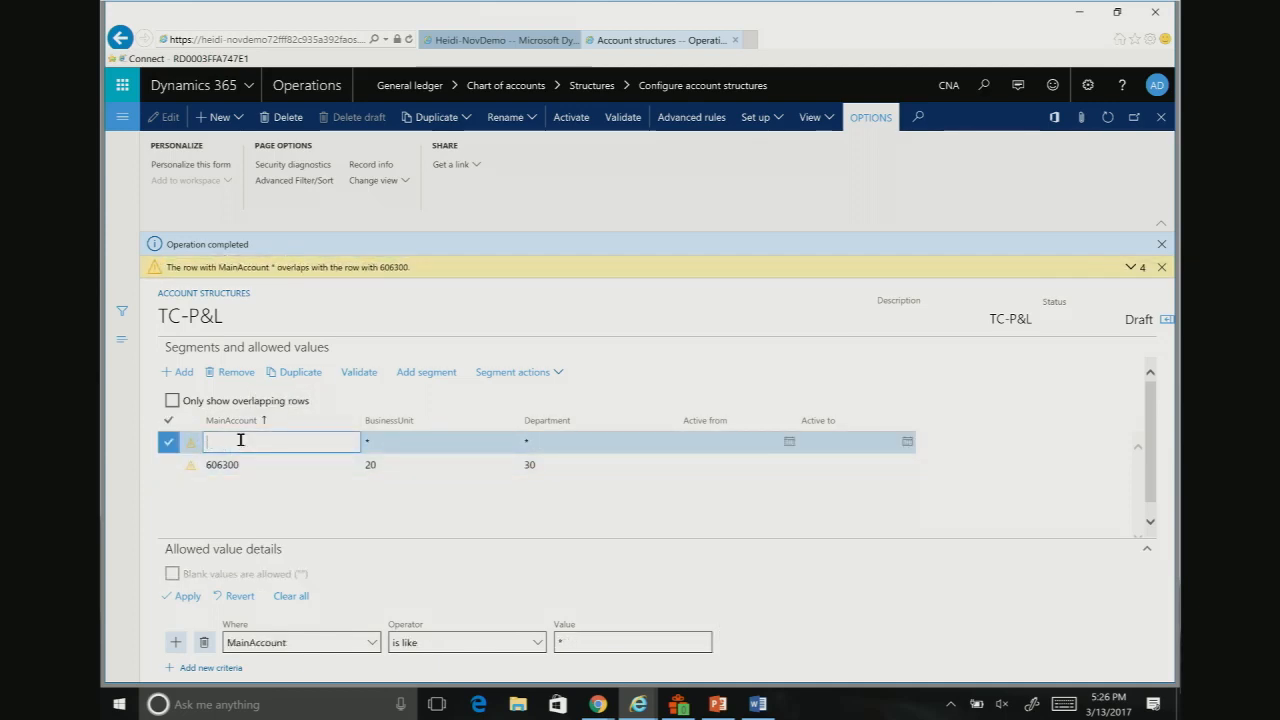
type("601500")
key("Tab")
type("30")
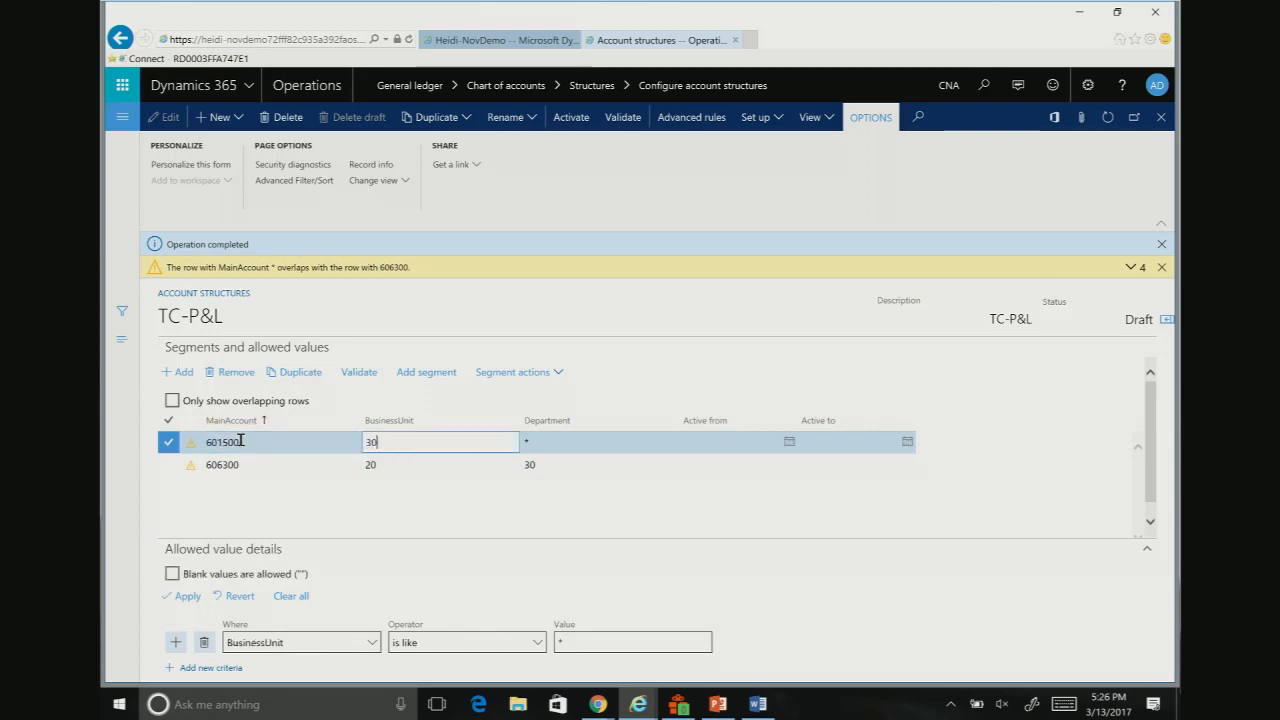
key("Tab")
type("40")
key("Tab")
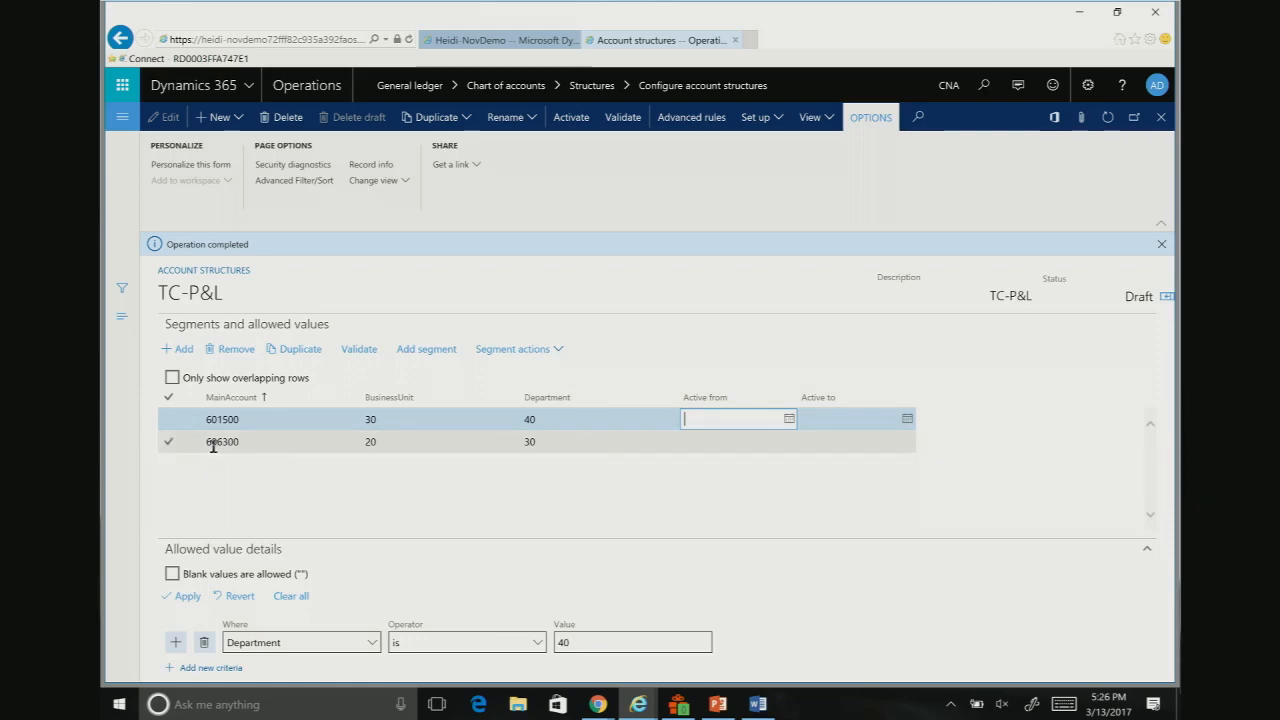
Step: Examine the operators available for the BusinessUnit criterion of the 601500 row
left_click(376, 419)
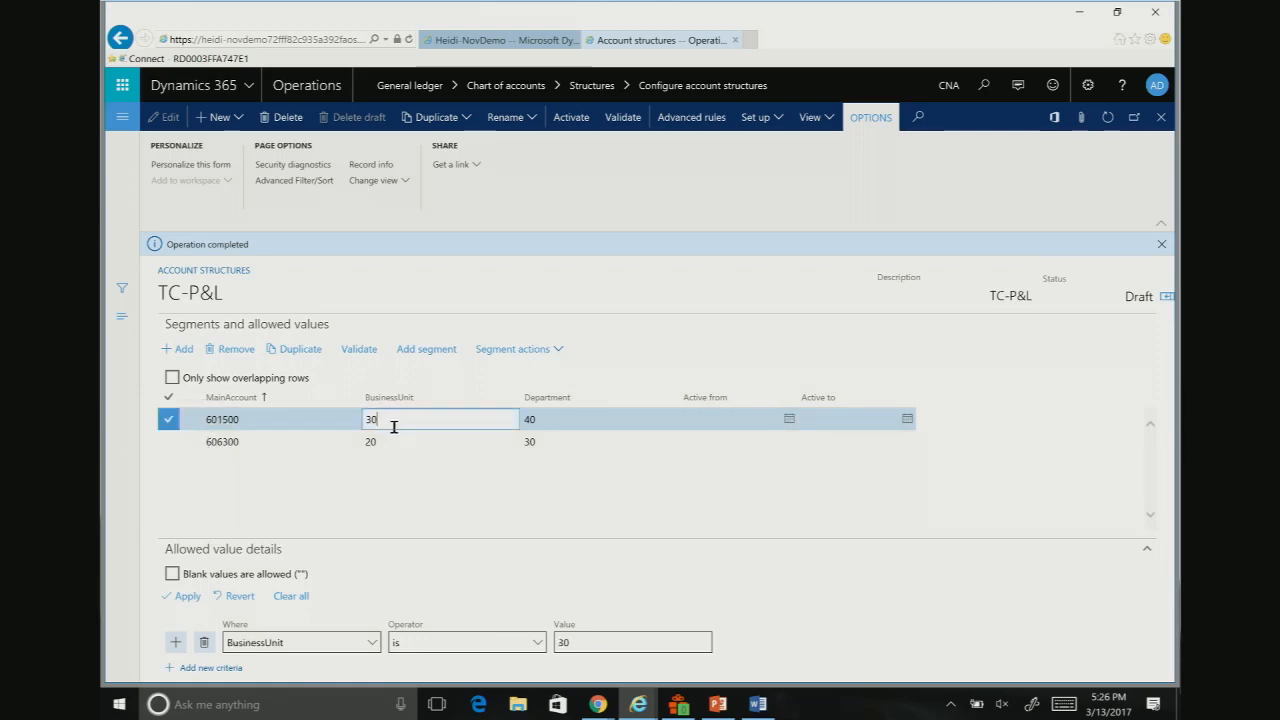
left_click(537, 643)
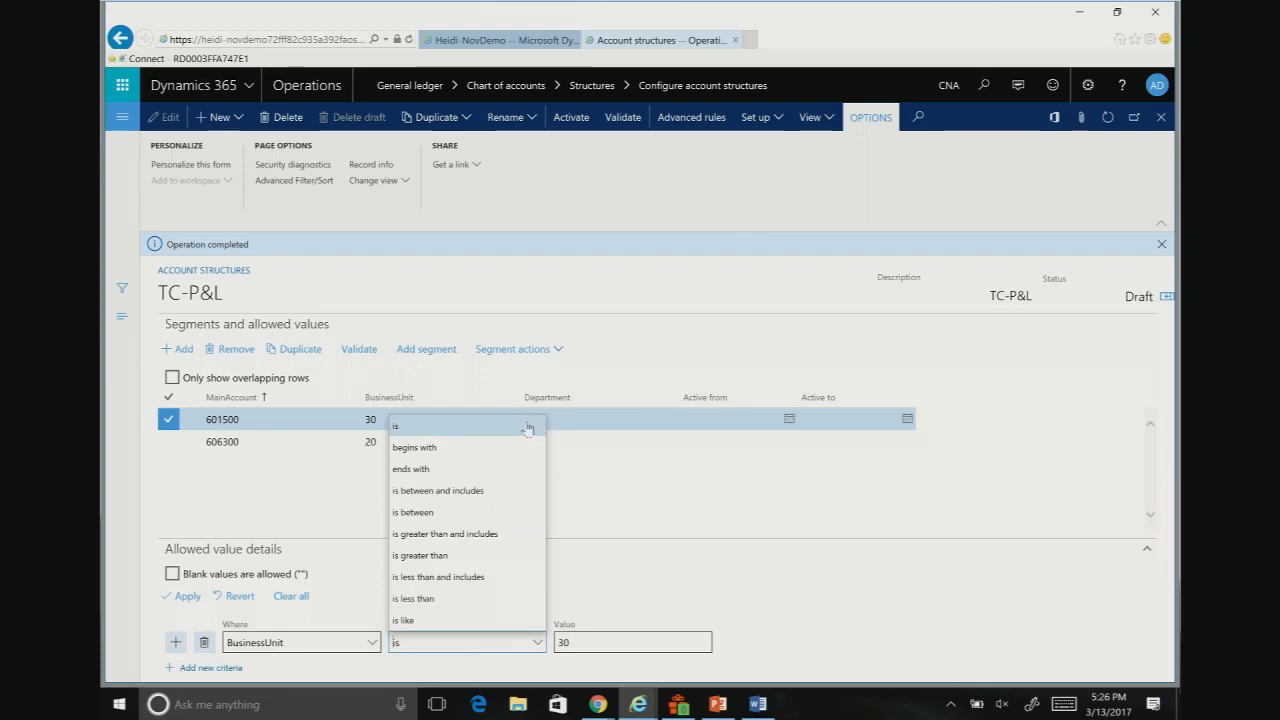
left_click(641, 500)
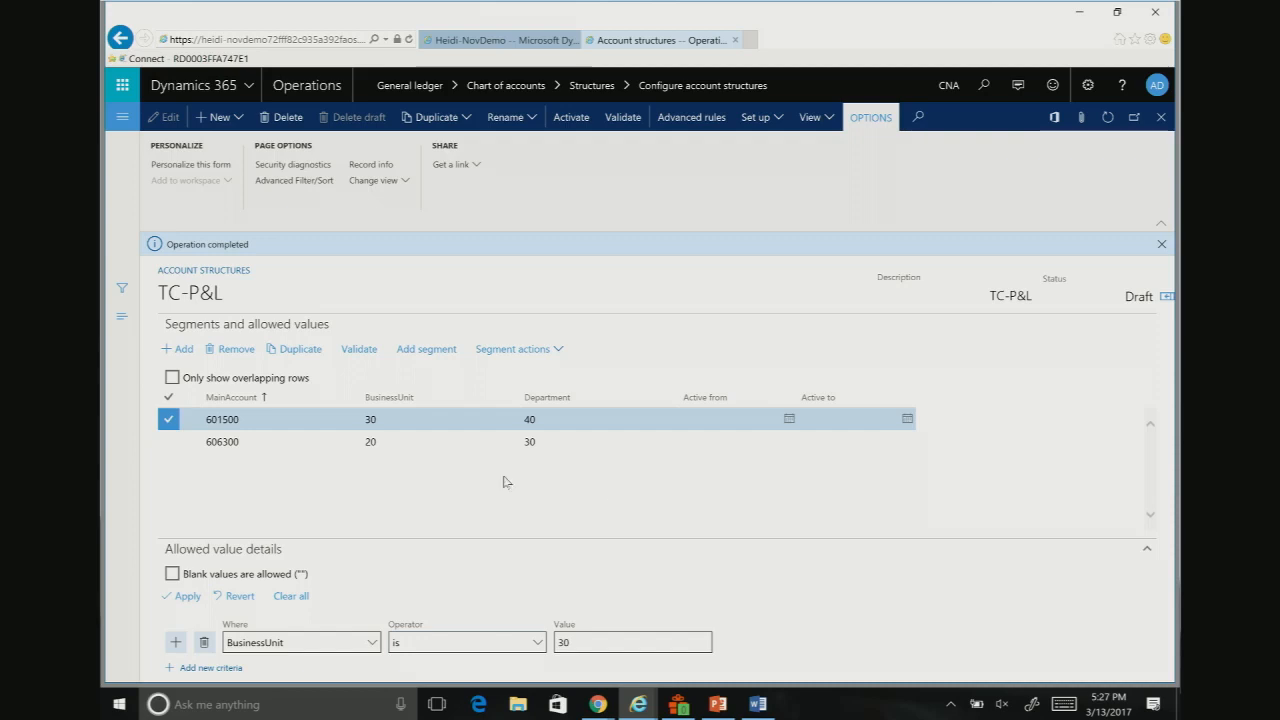
Step: Change the 601500 row to allow BusinessUnit 30..50 and Department 60..80
left_click(377, 420)
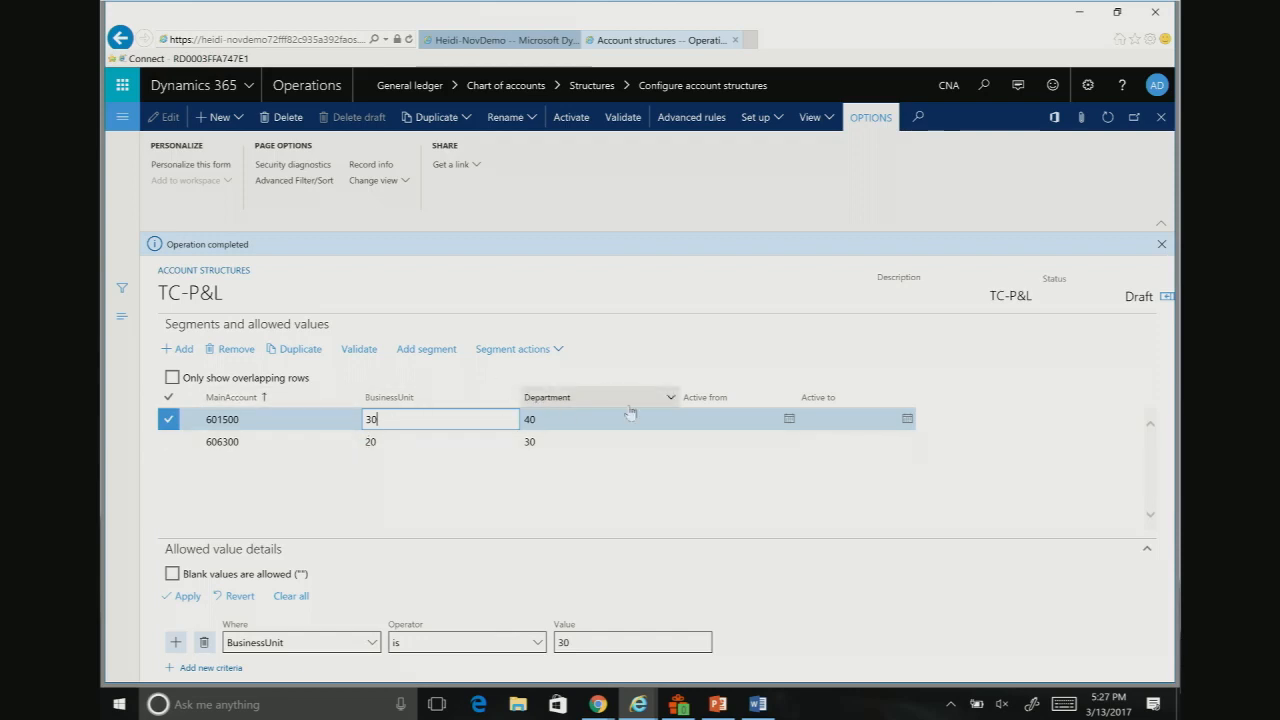
type("..5")
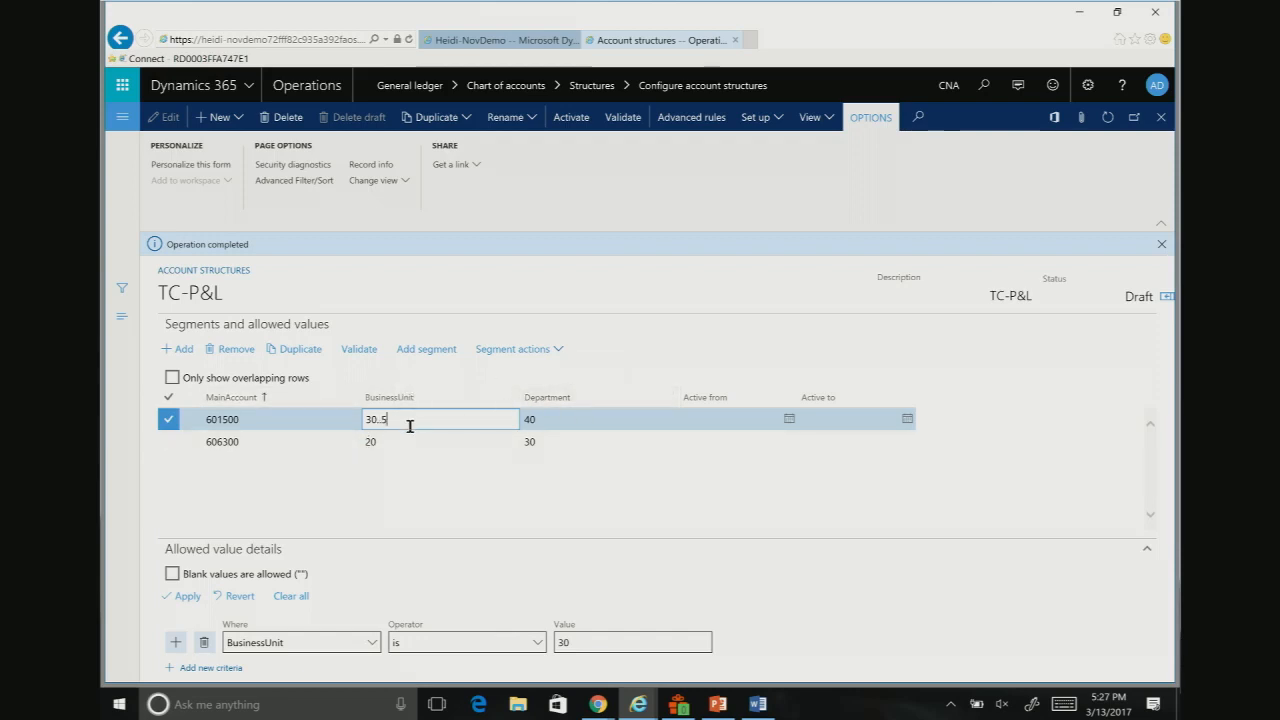
type("0")
key("Tab")
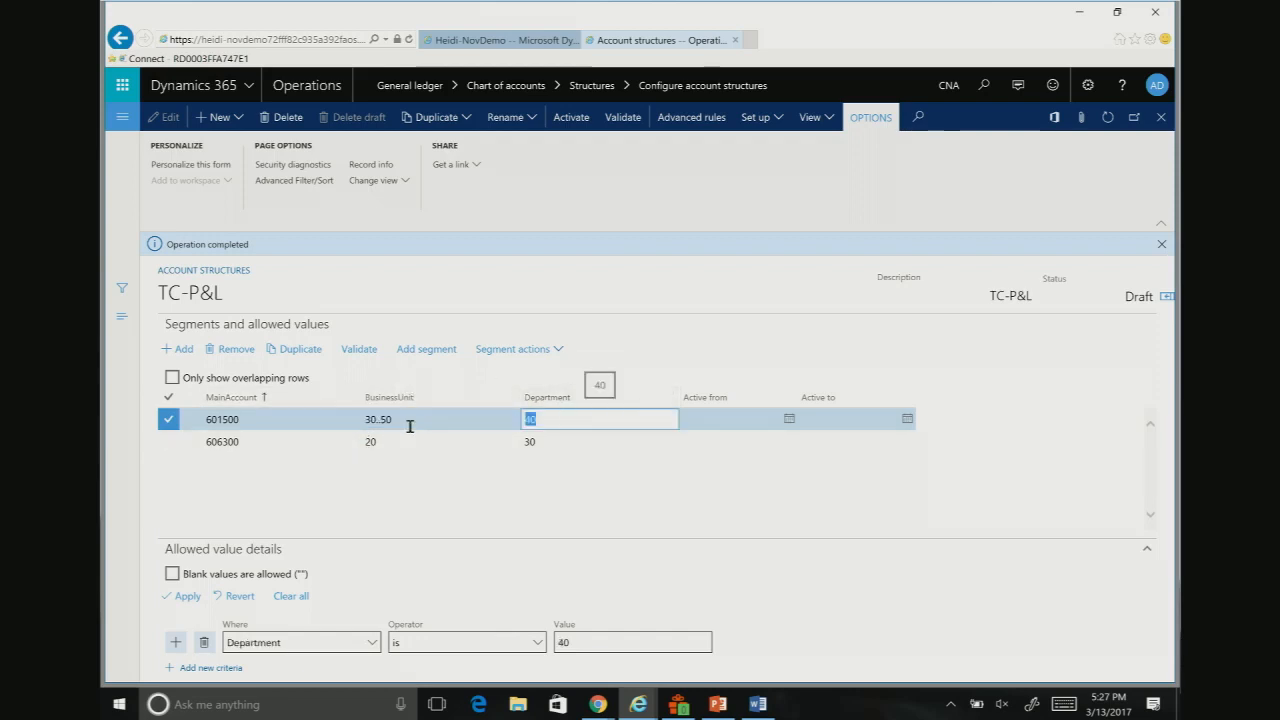
type("60..8")
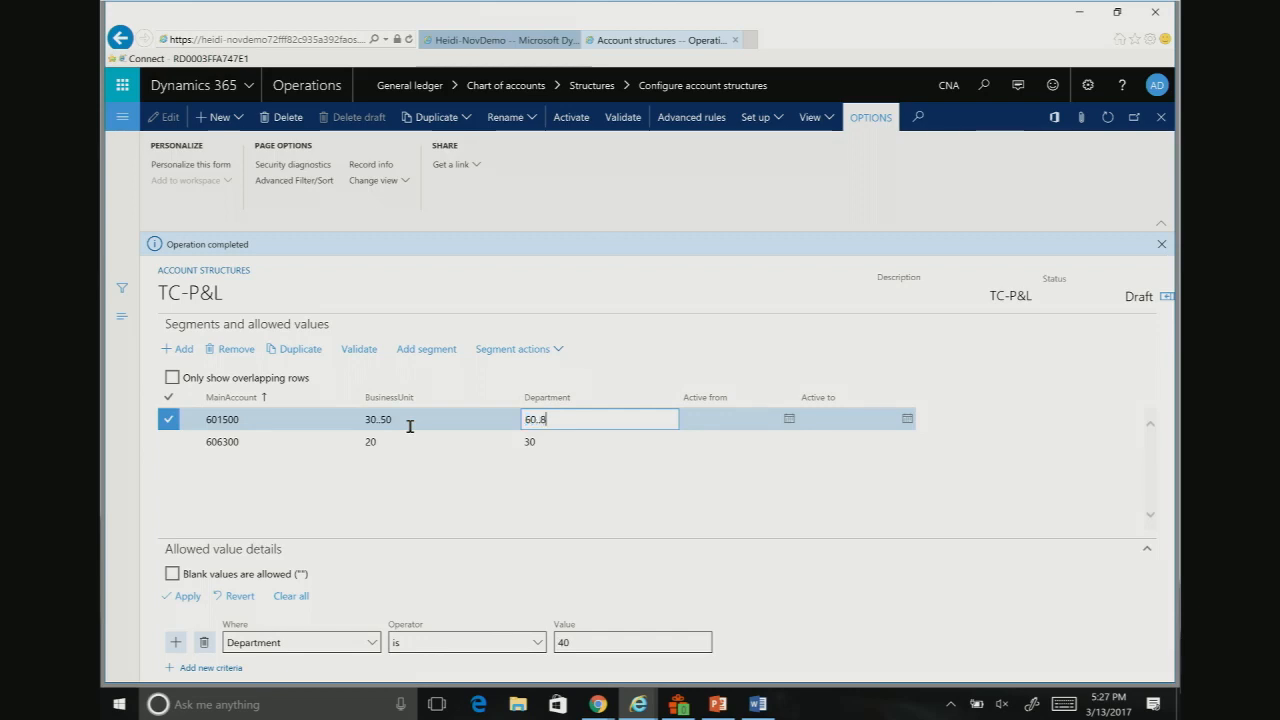
type("-")
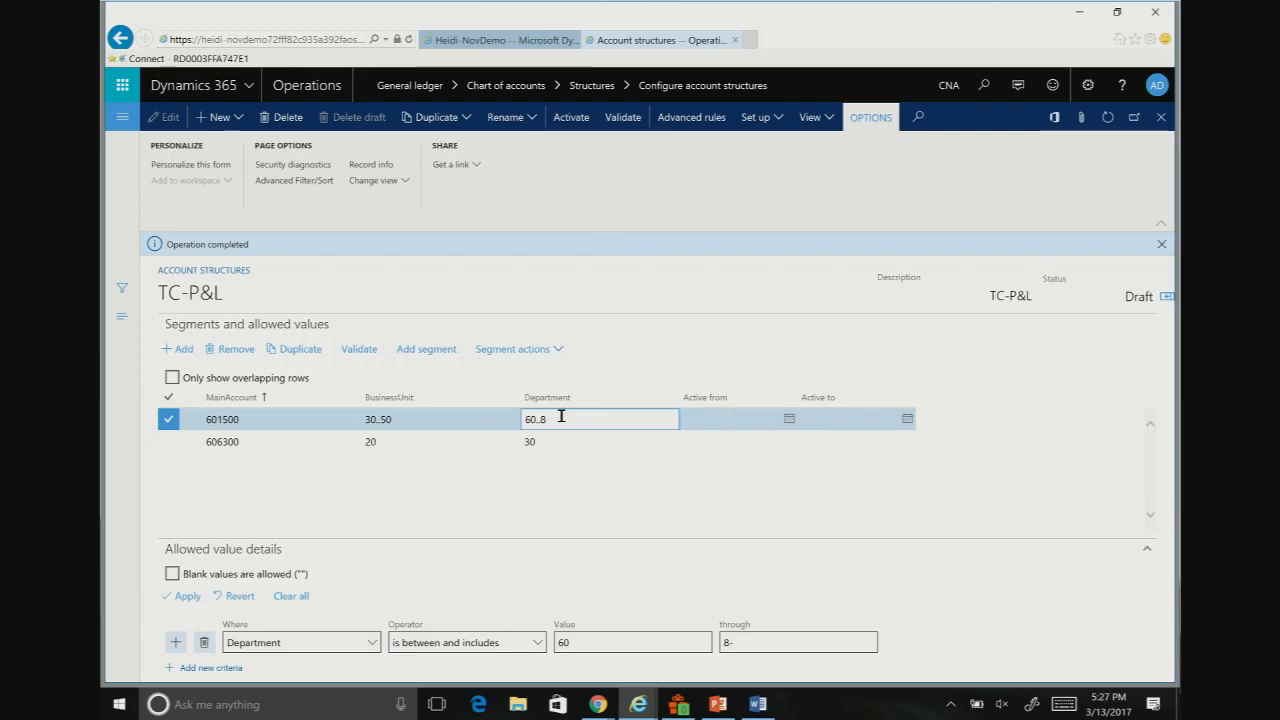
type("0")
key("Tab")
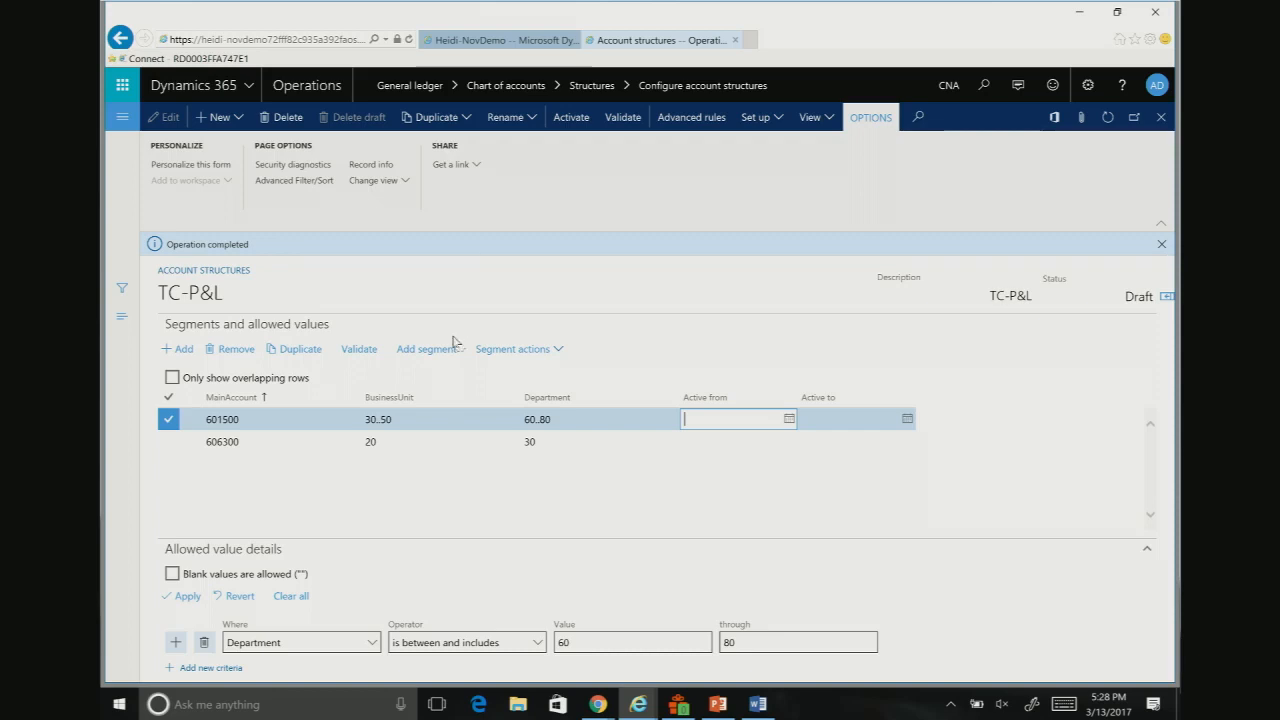
Step: Remove the 601500 and 606300 allowed-values rows from TC-P&L, confirming each deletion
left_click(233, 352)
left_click(716, 407)
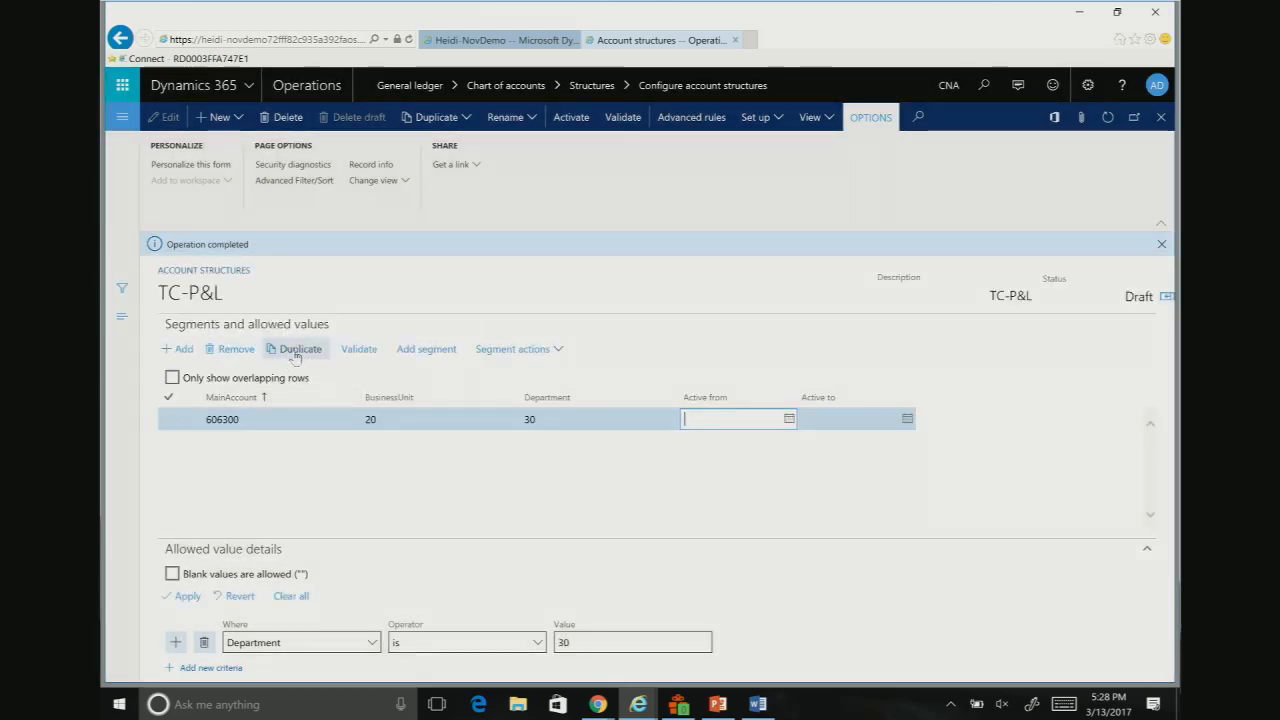
left_click(240, 354)
left_click(717, 406)
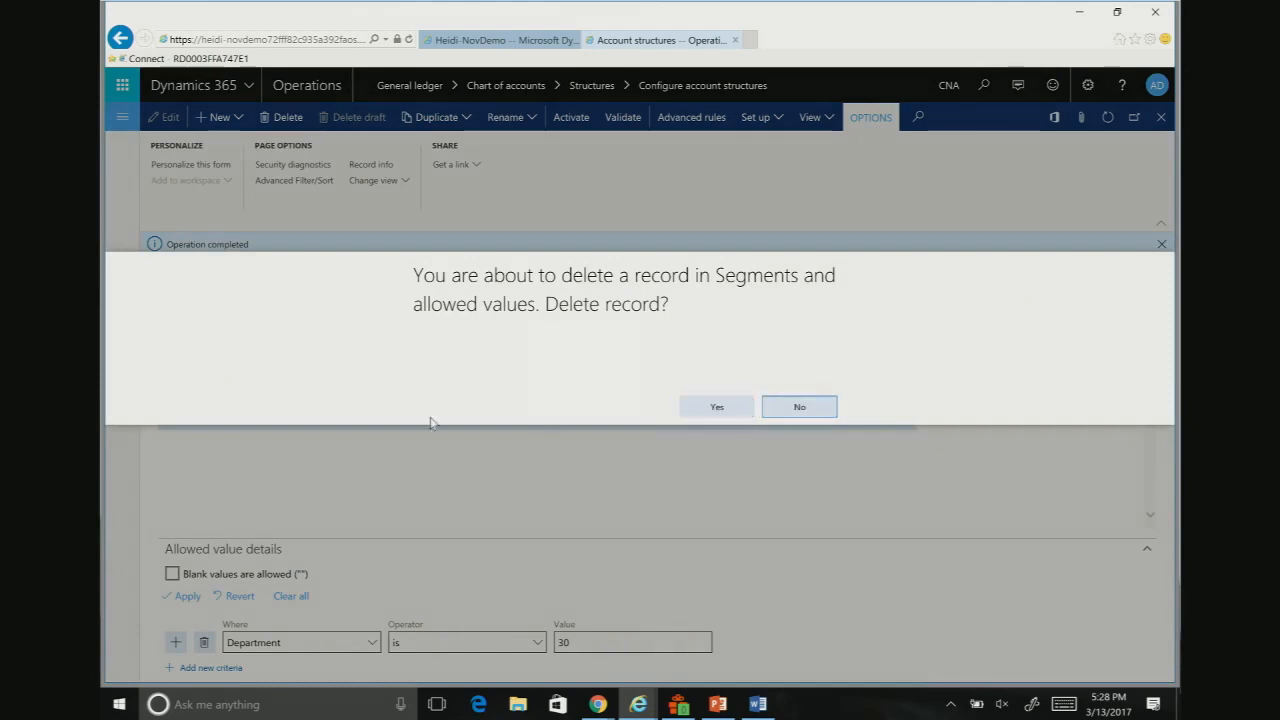
Step: Limit MainAccount to 50000..99999 in the remaining wildcard row of TC-P&L
left_click(250, 421)
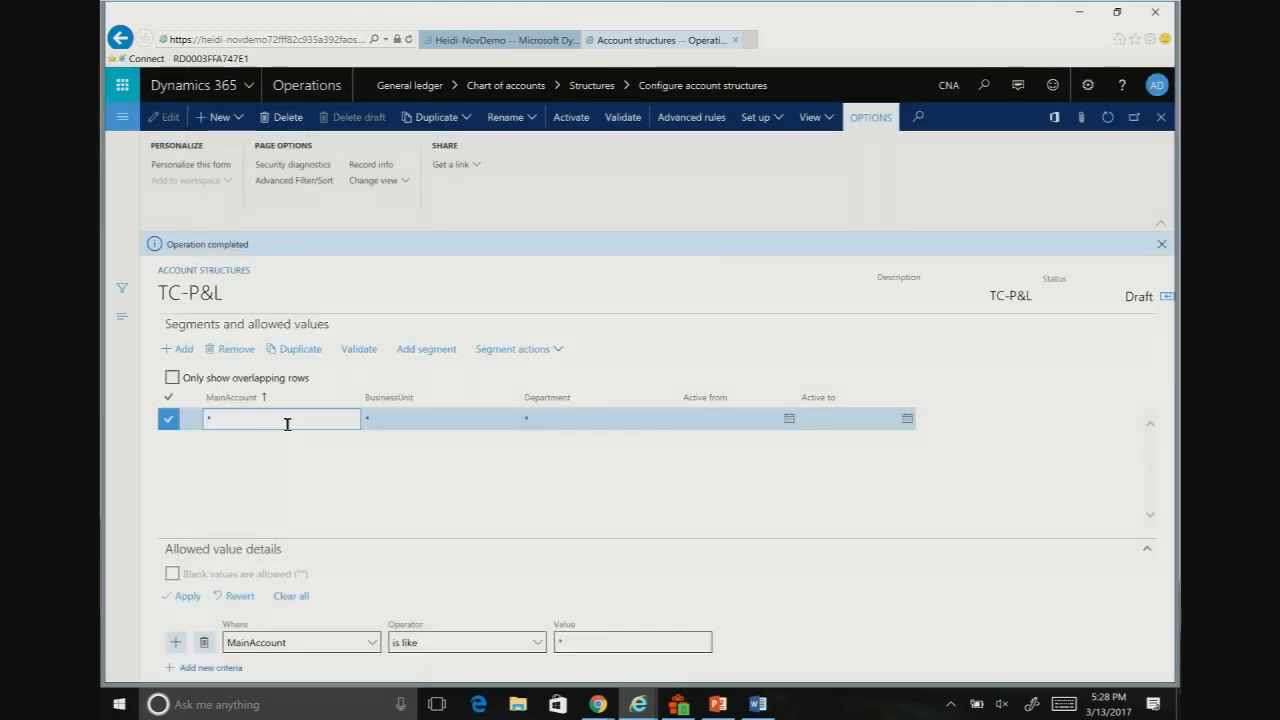
type("50000..99999")
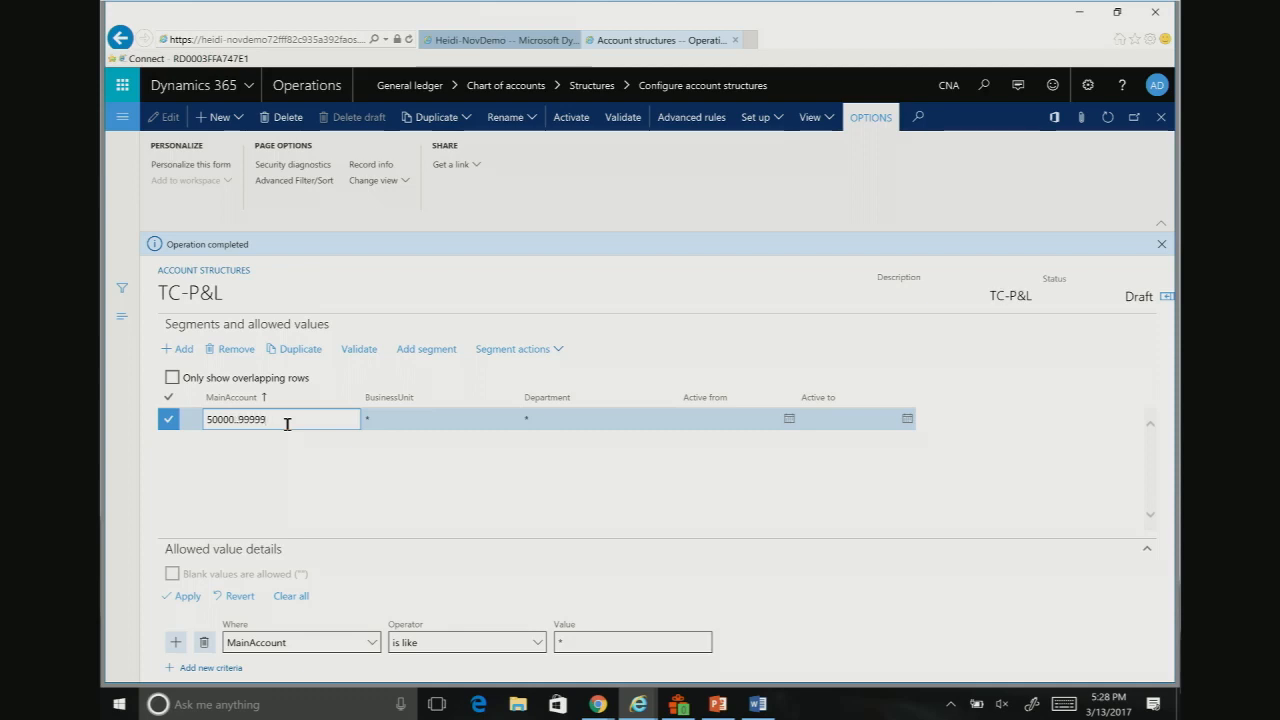
key("Tab")
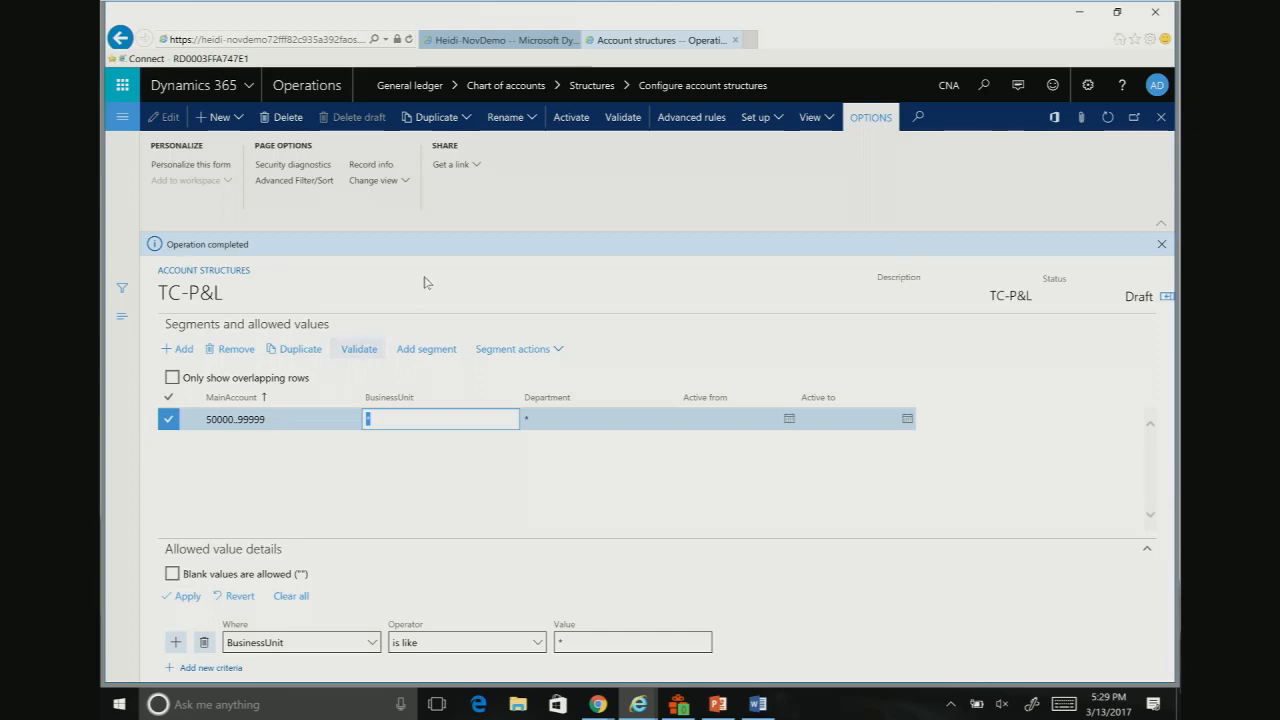
Step: Create an advanced rule for TC-P&L with vend-CC-Event as both its rule ID and name
left_click(694, 122)
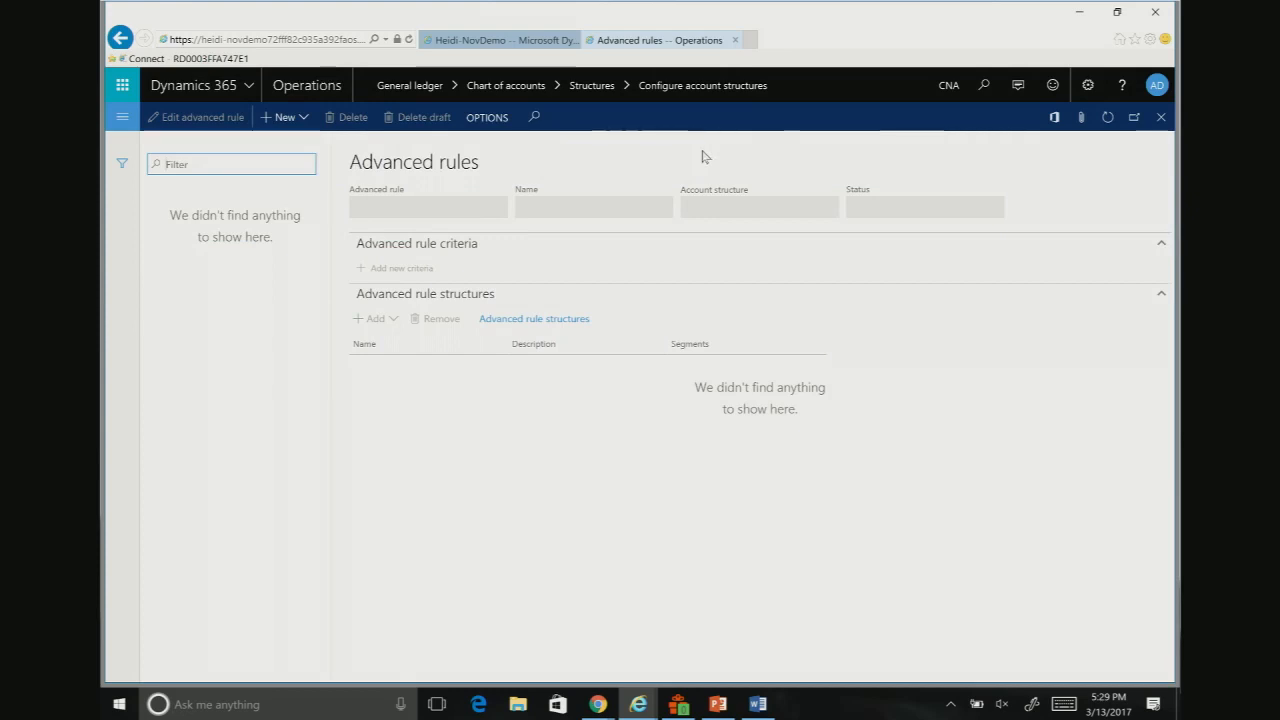
left_click(284, 117)
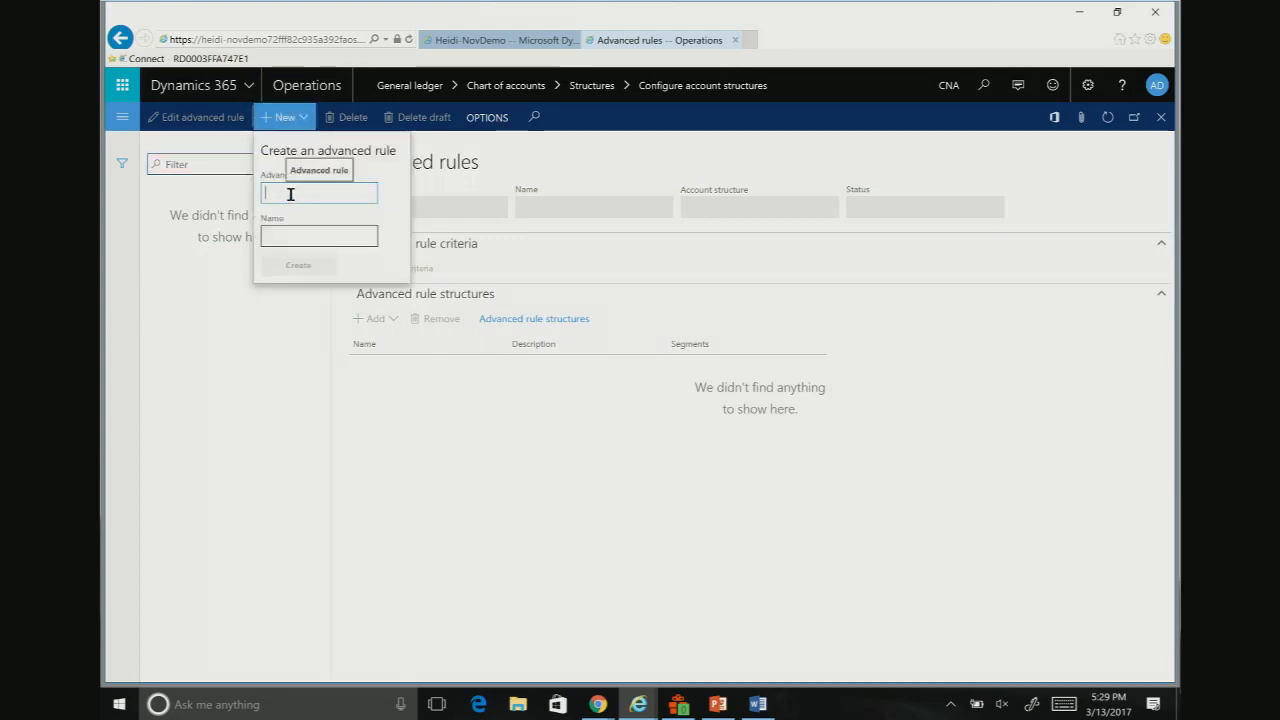
type("vendCC-Ev")
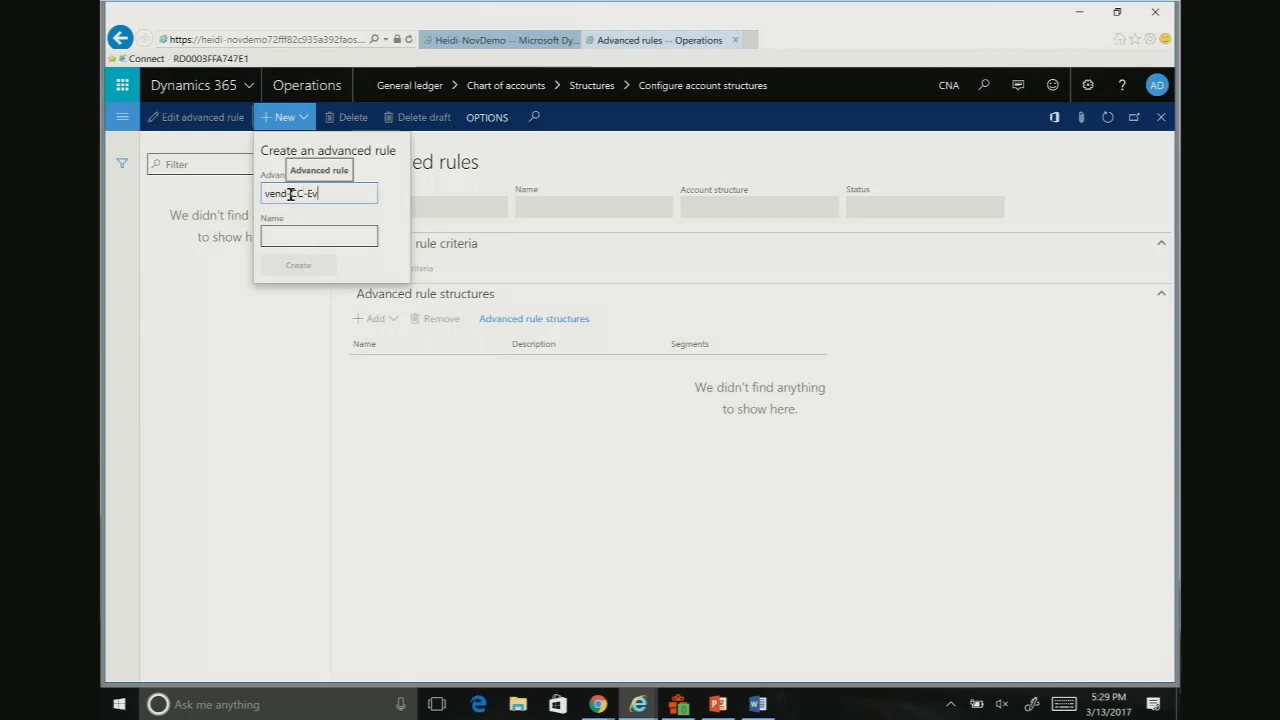
key("Tab")
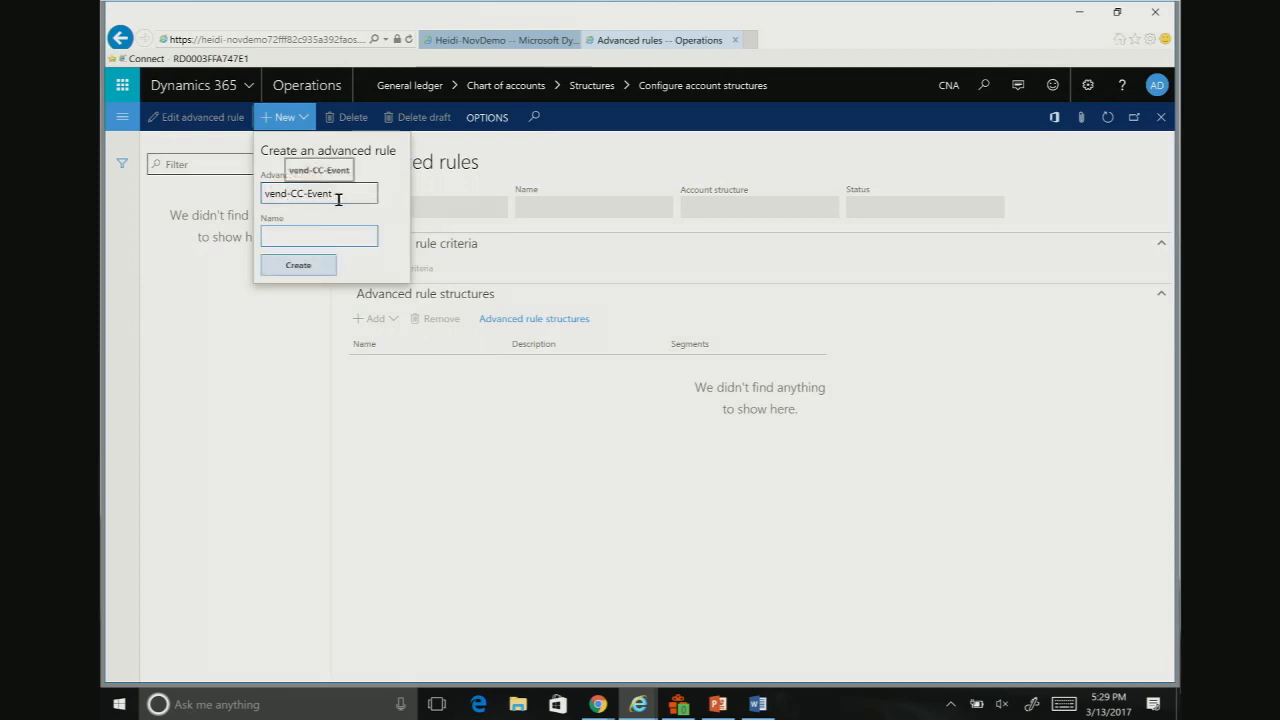
left_click_drag(337, 198, 250, 213)
key("ctrl+c")
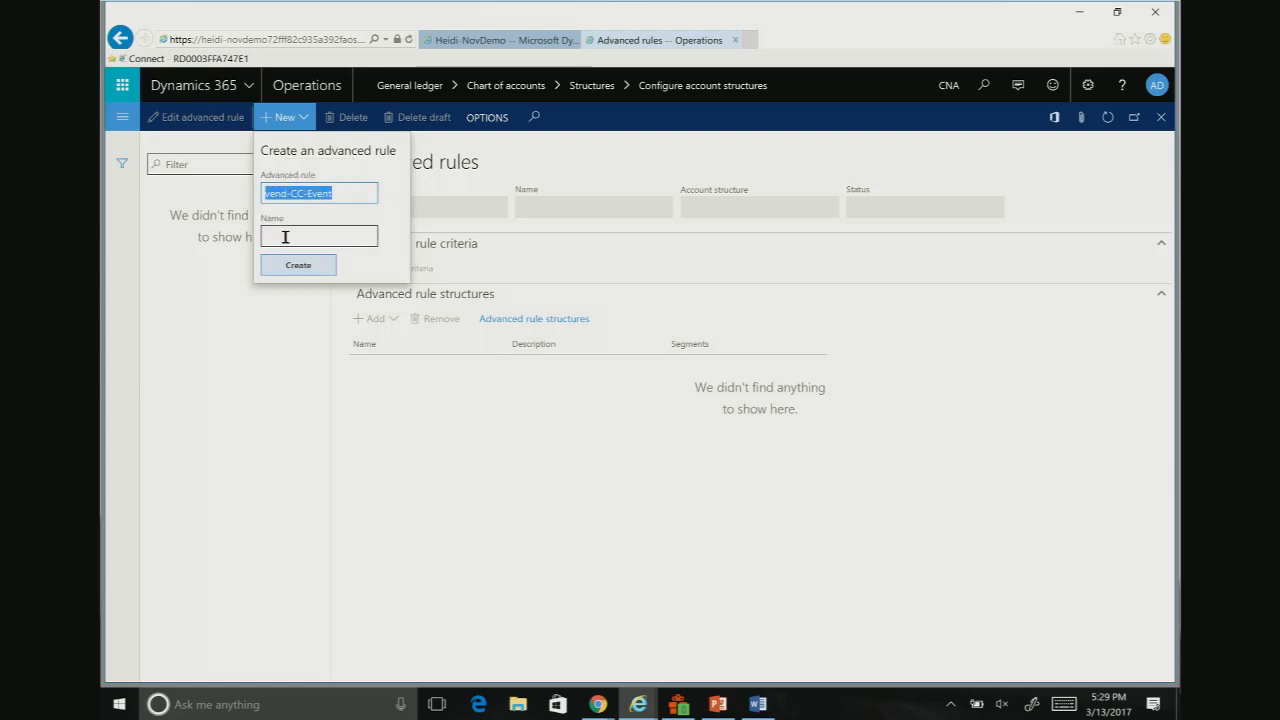
left_click(288, 237)
key("ctrl+v")
key("Return")
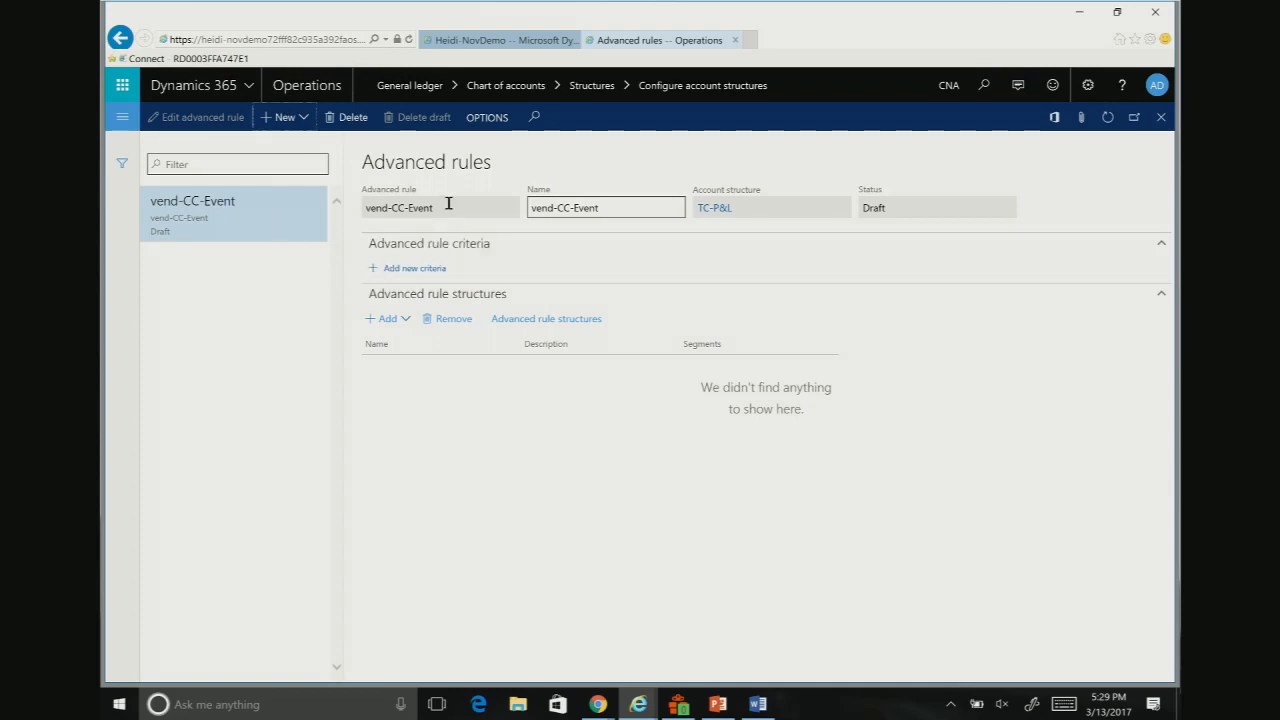
Step: Add a criterion to the vend-CC-Event rule where MainAccount is between and includes 50000 through 69999
left_click(414, 268)
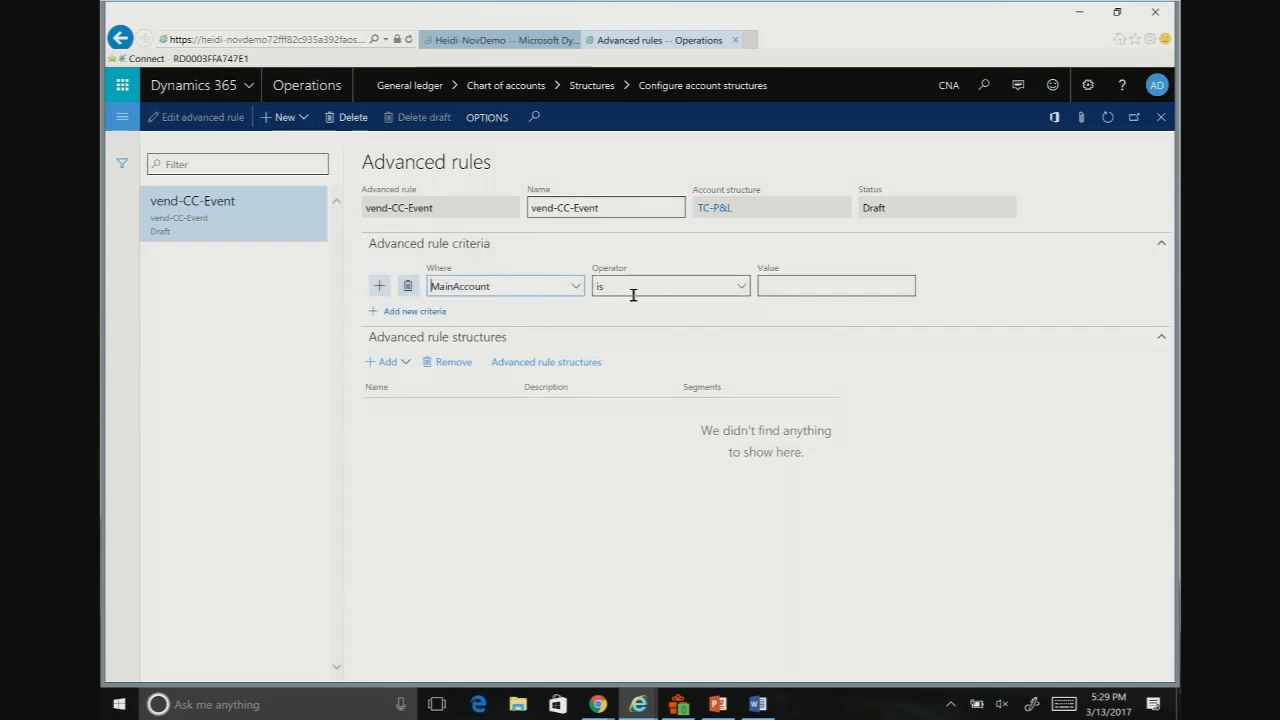
left_click(740, 288)
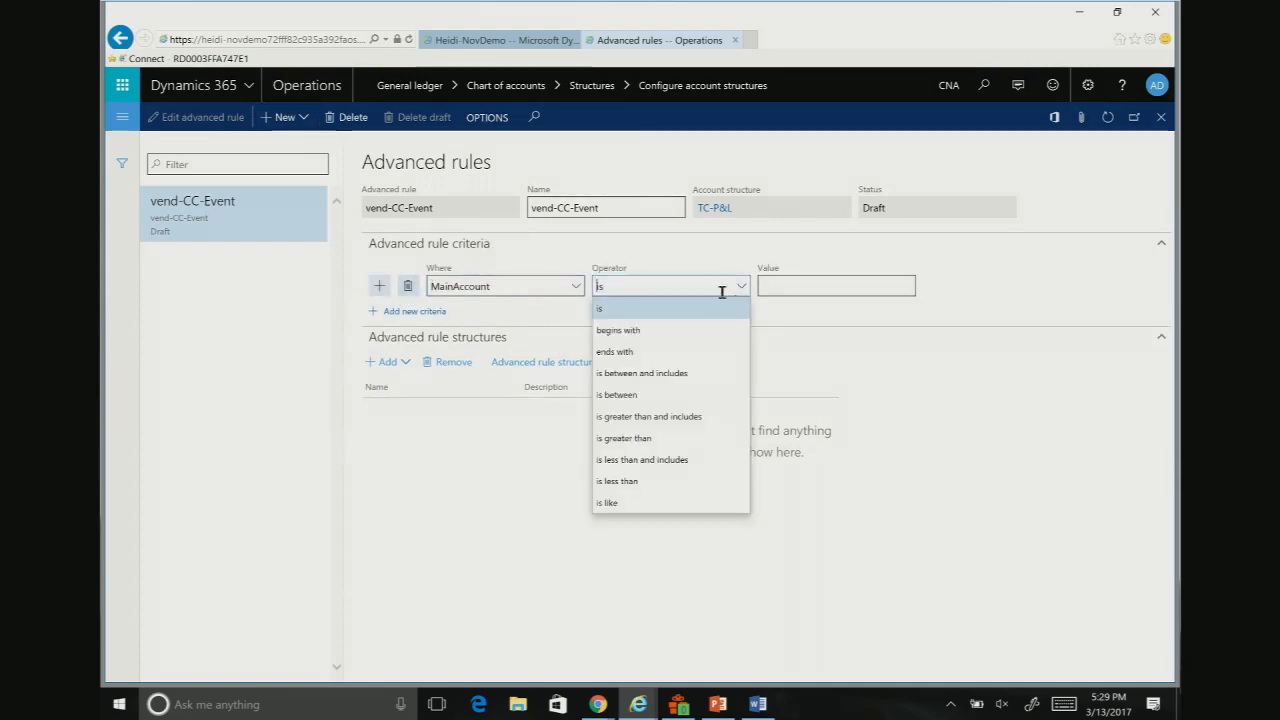
left_click(683, 372)
left_click(797, 289)
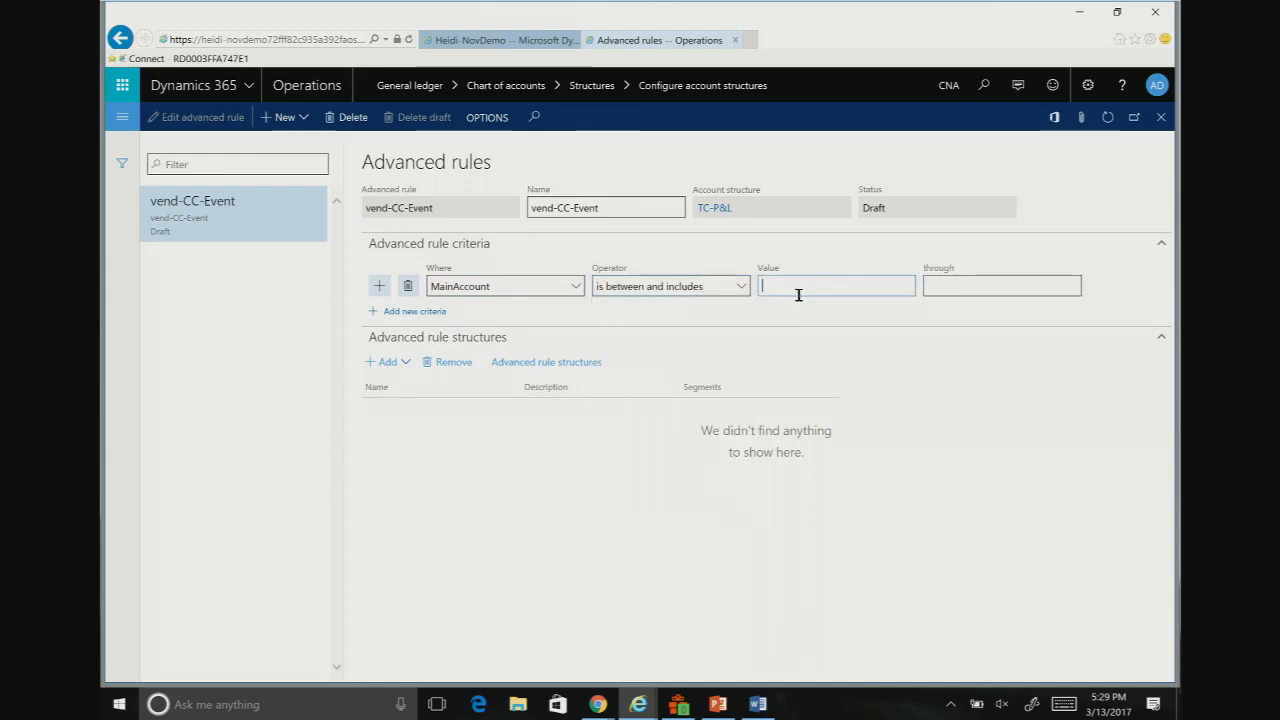
type("50000")
key("Tab")
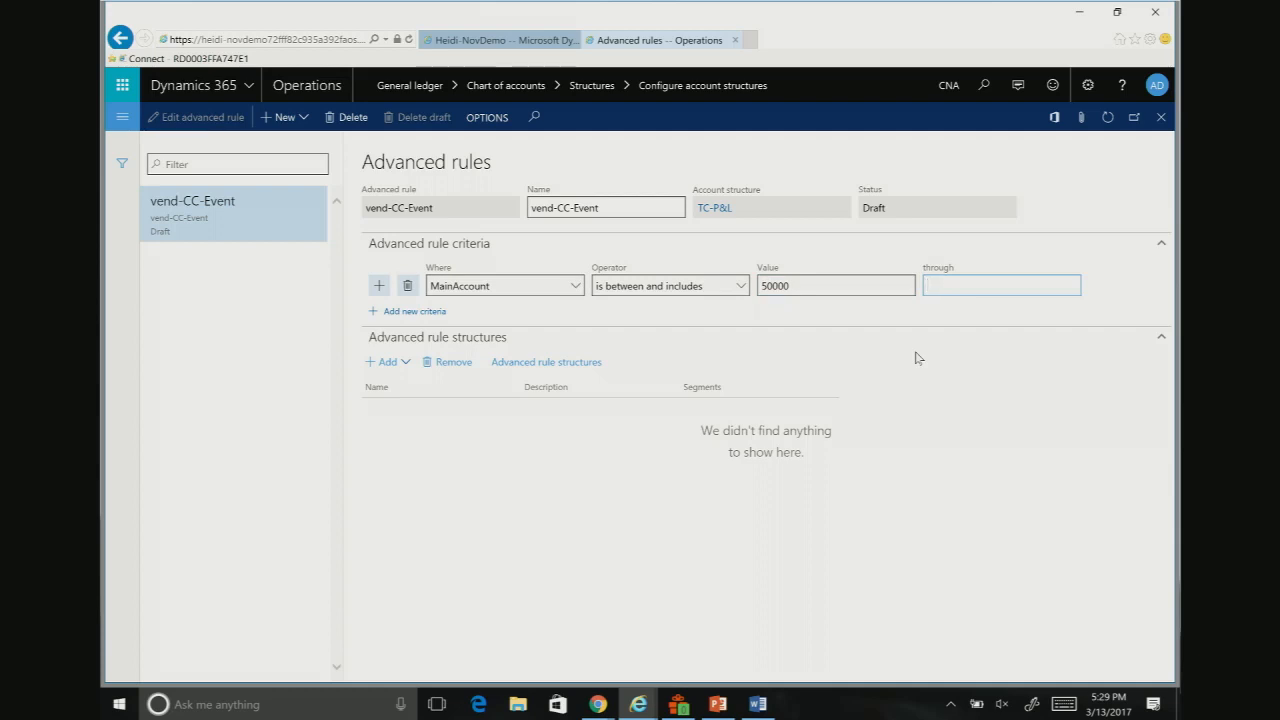
type("69999")
key("Tab")
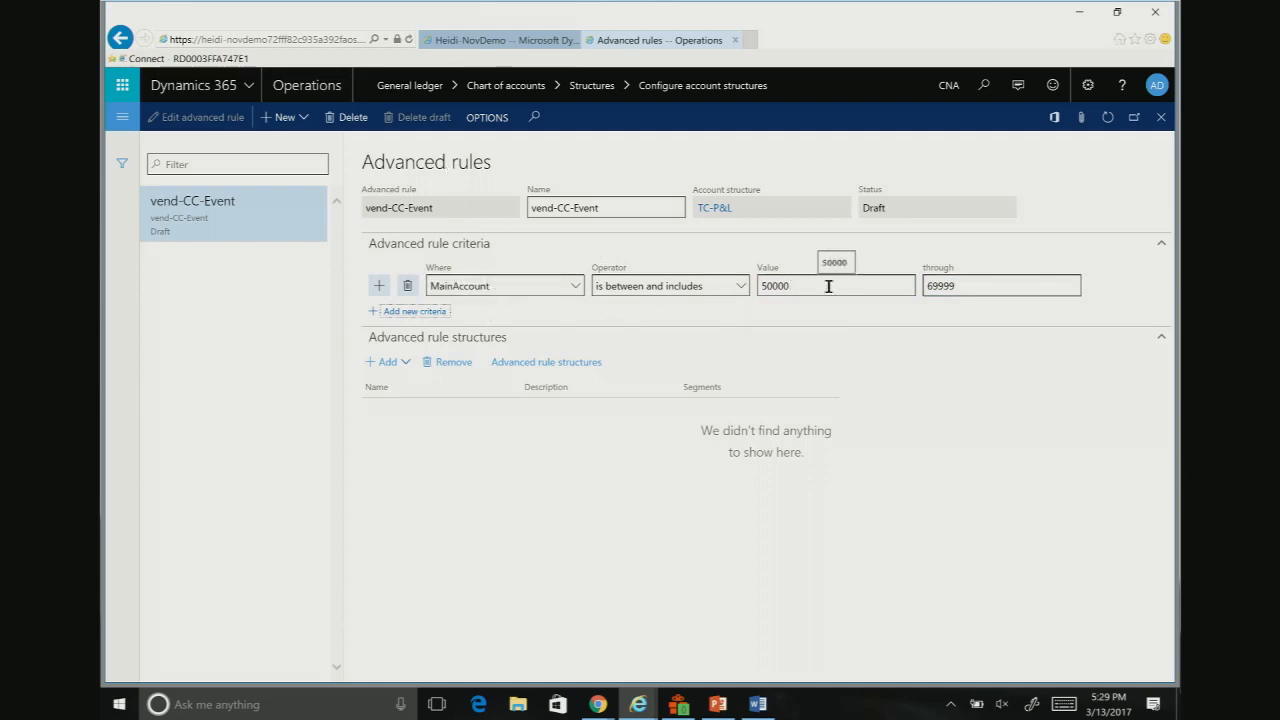
Step: Add the Vendor-CC advanced rule structure to the vend-CC-Event rule
left_click(393, 368)
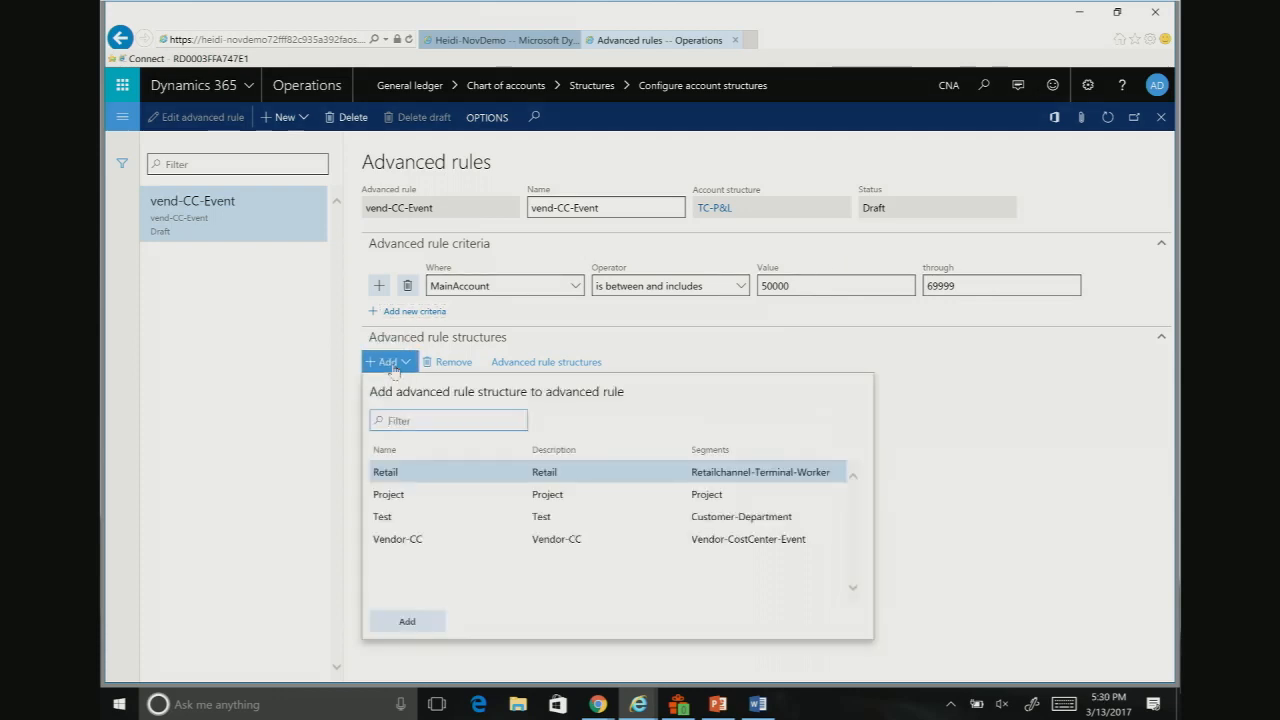
left_click(461, 539)
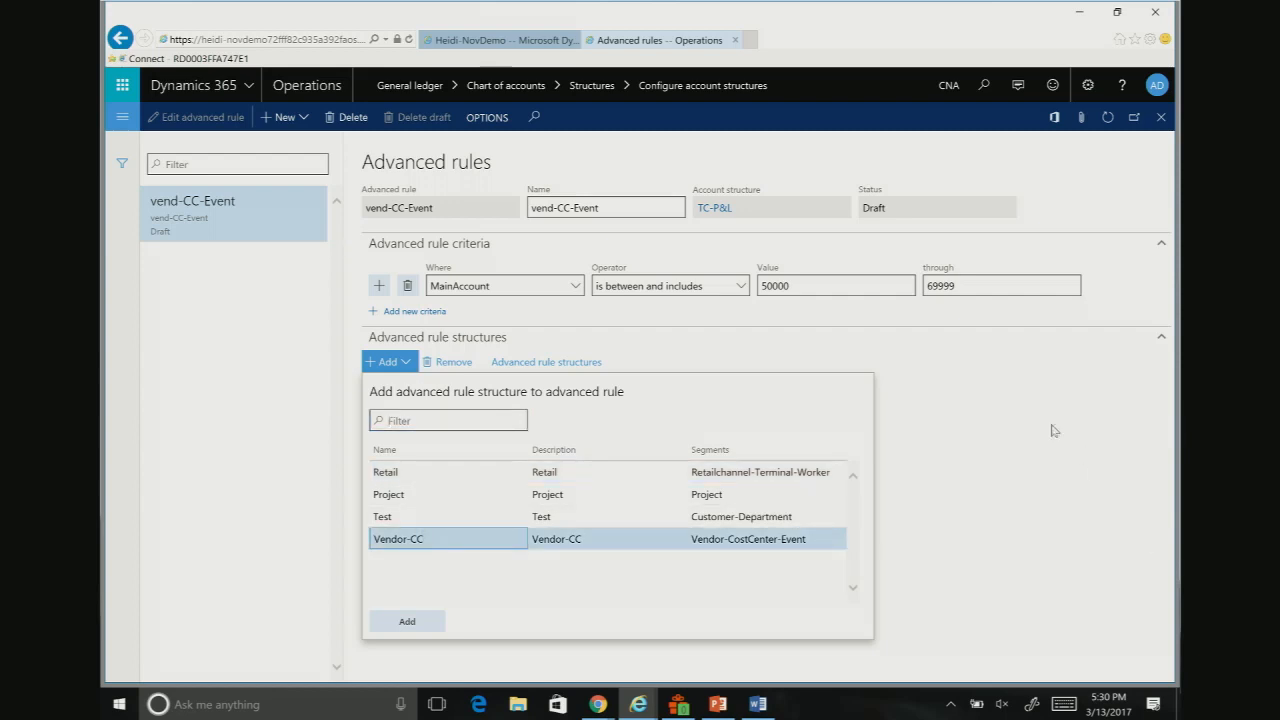
left_click(404, 626)
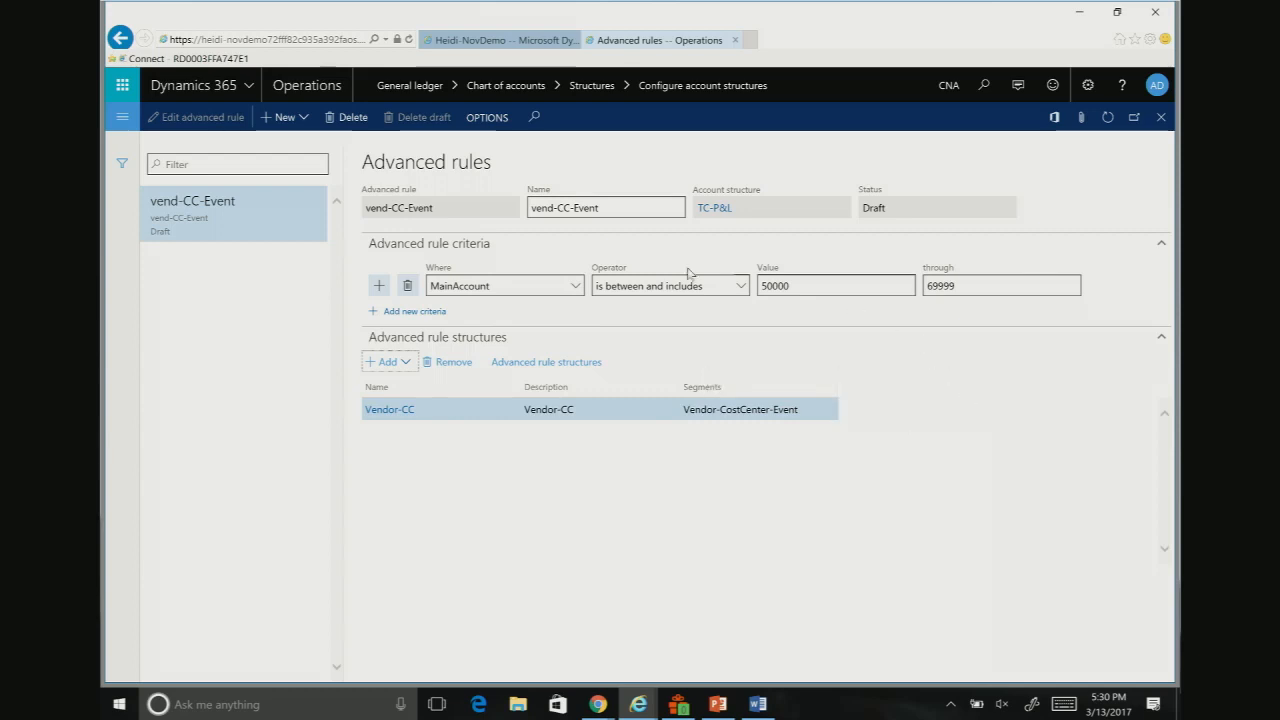
Step: Return to the TC-P&L account structure and activate it without batch processing
left_click(124, 42)
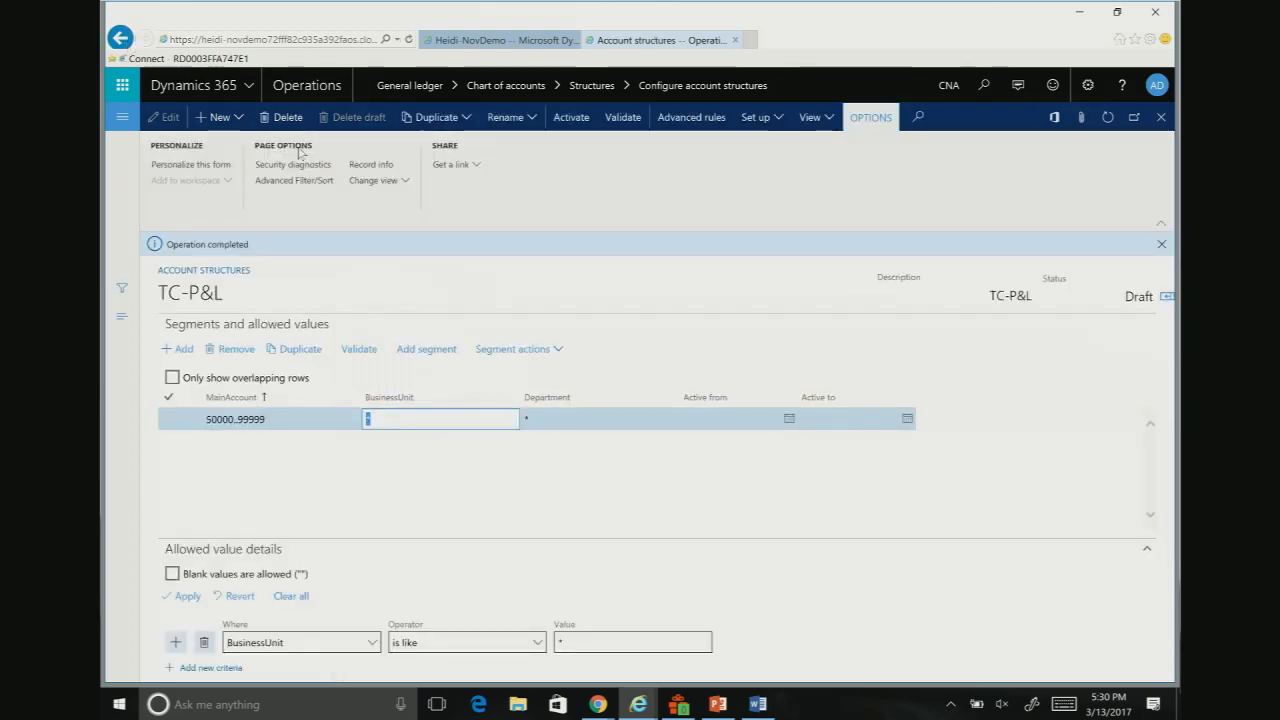
left_click(571, 118)
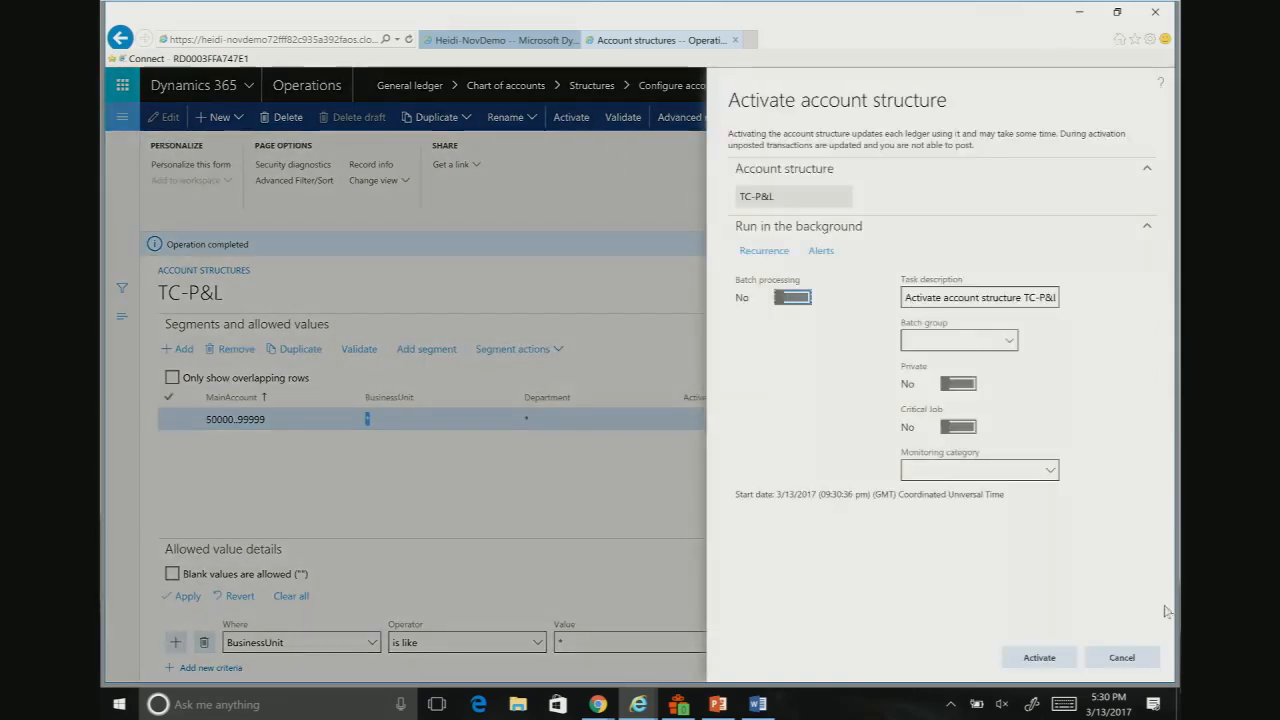
left_click(1039, 657)
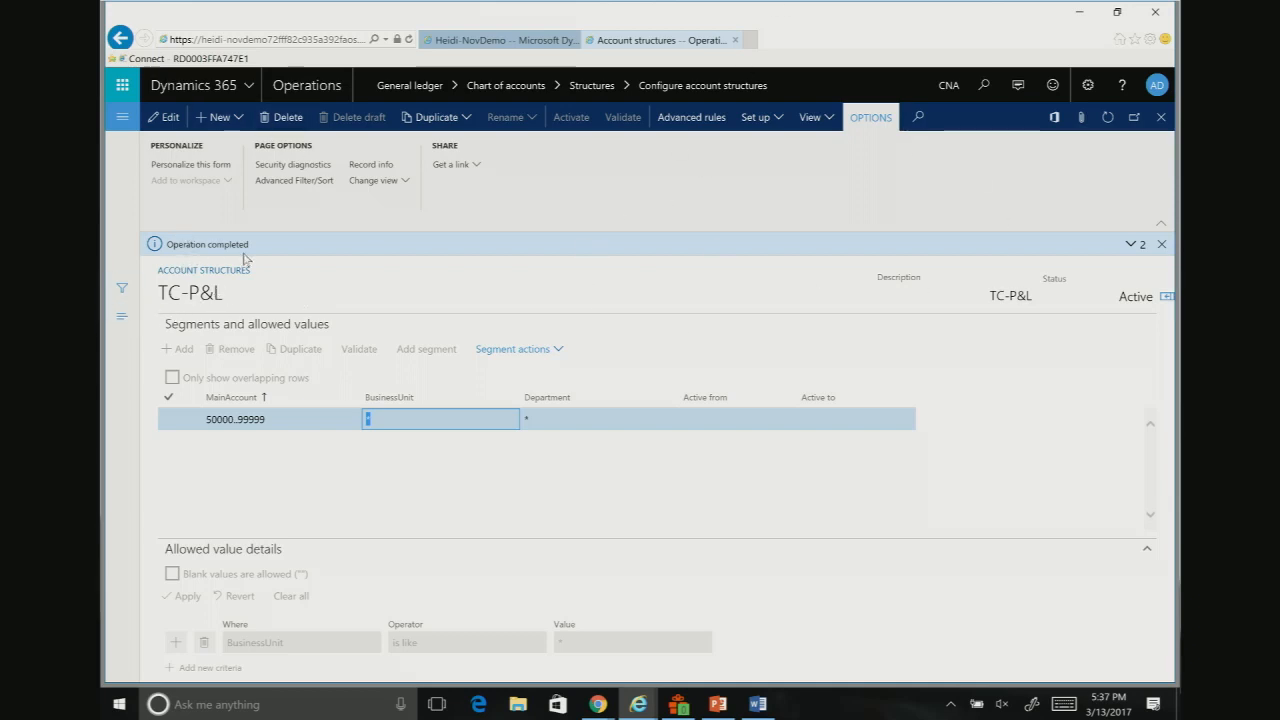
Step: Open the Ledger setup page and add the TC-BalSheet account structure to the current ledger, accepting the synchronization
left_click(121, 120)
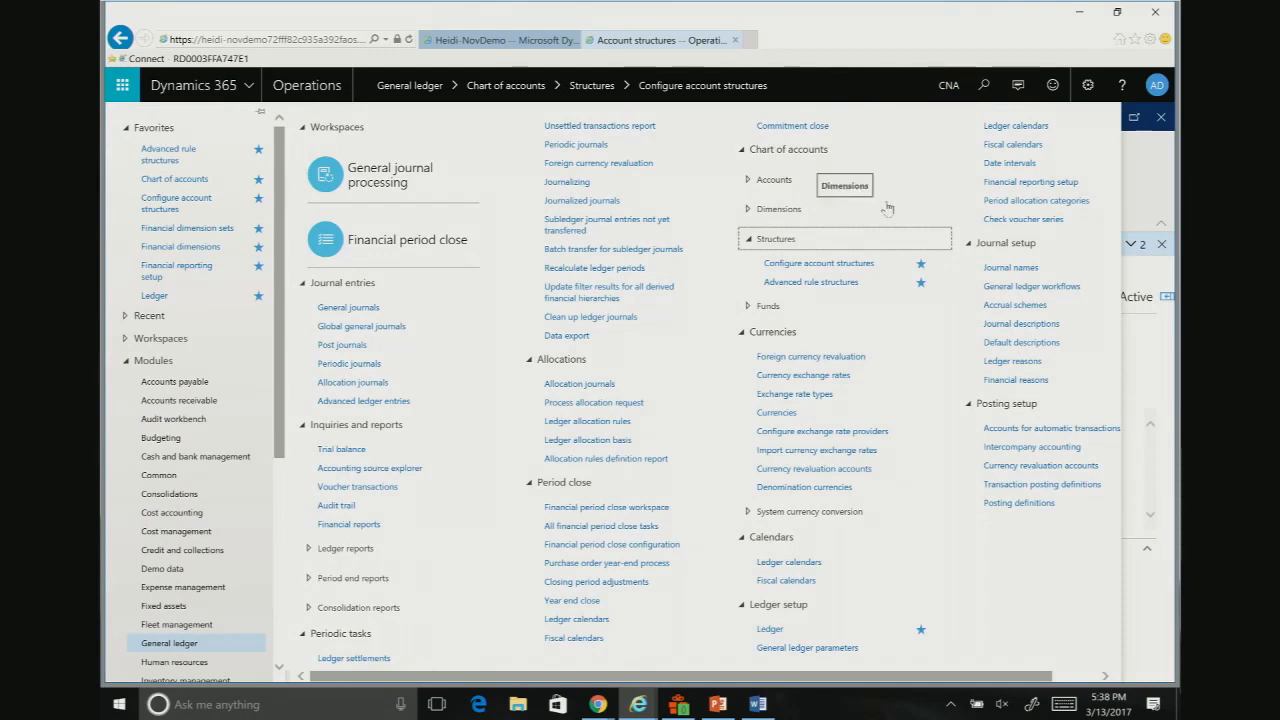
left_click(154, 297)
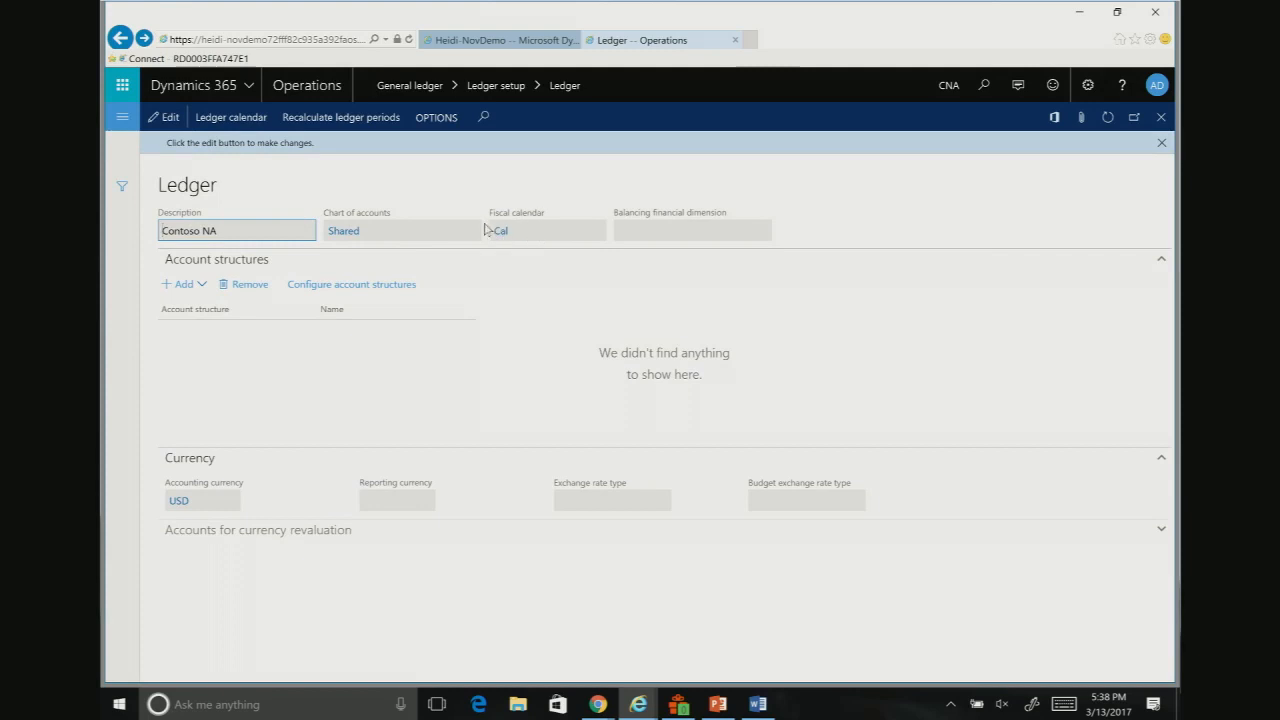
mouse_move(535, 242)
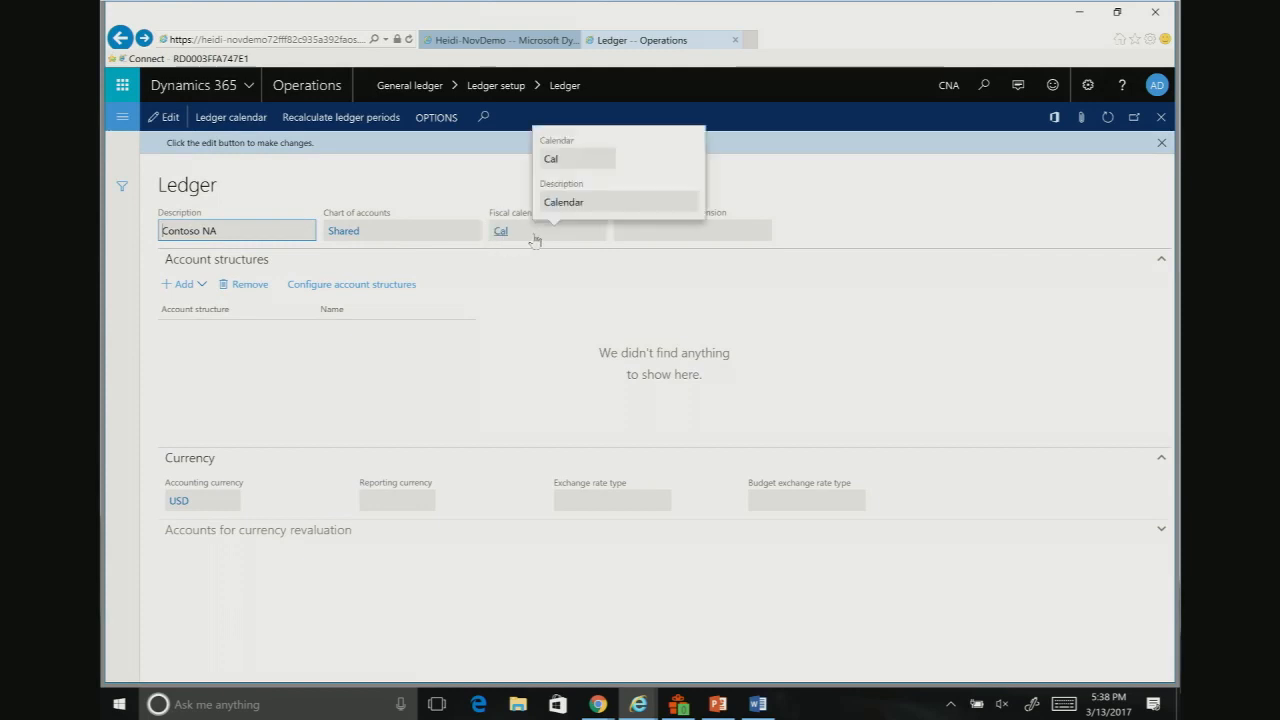
left_click(185, 285)
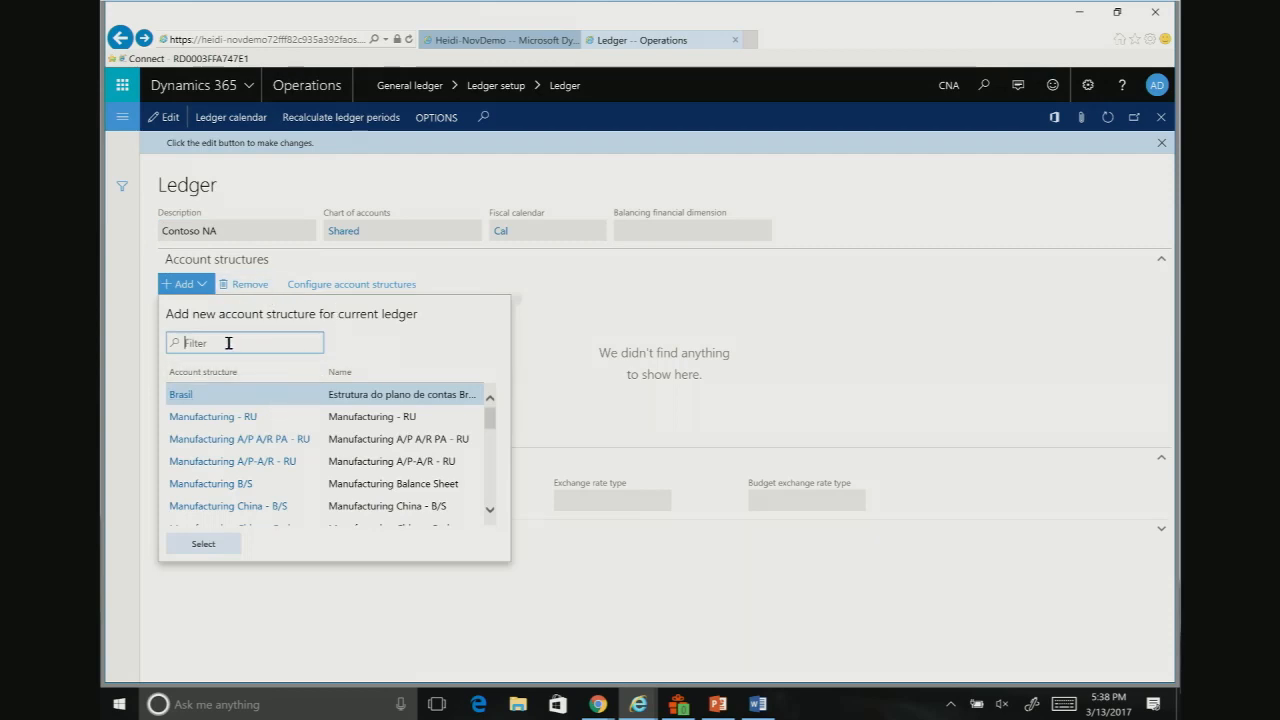
type("tc")
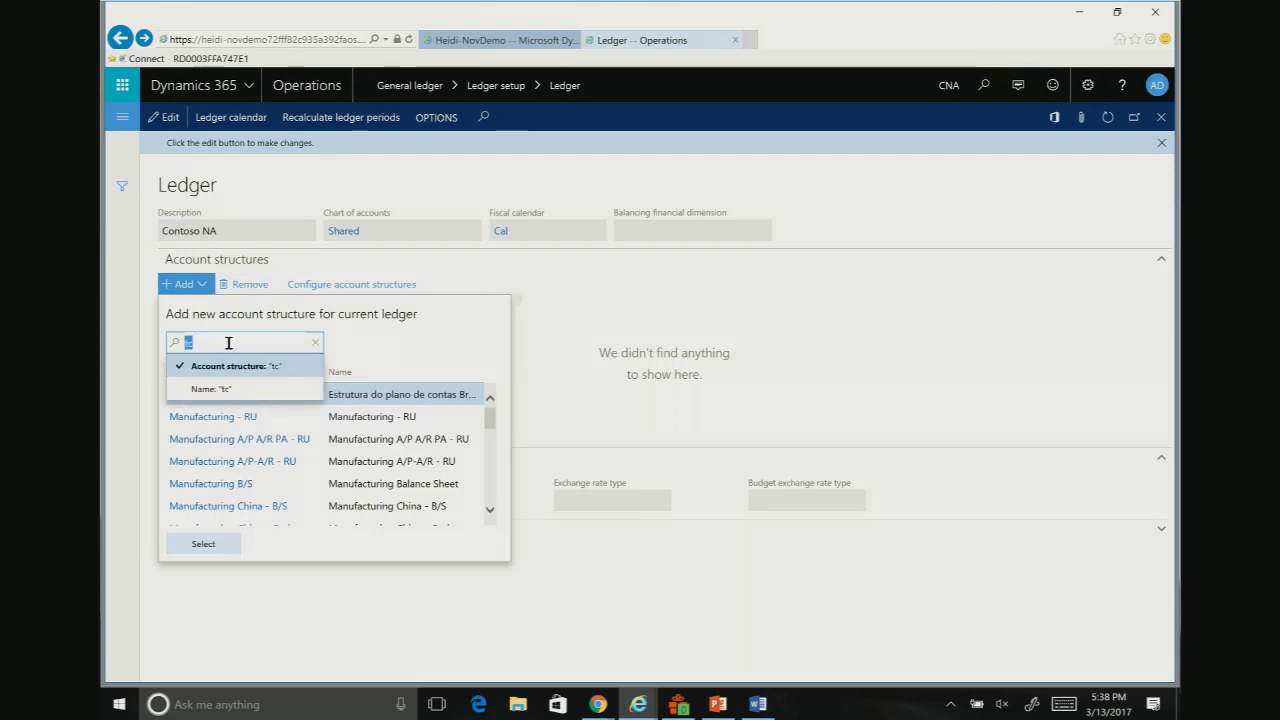
key("Return")
left_click(214, 546)
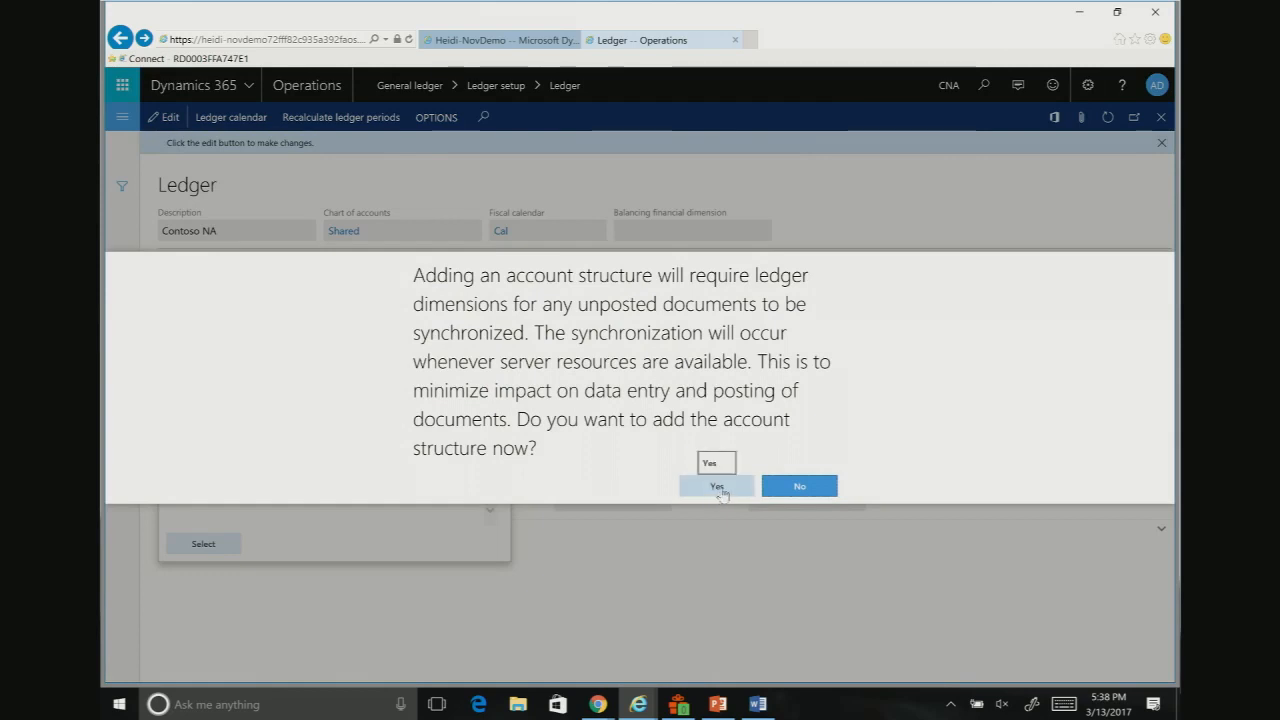
left_click(717, 488)
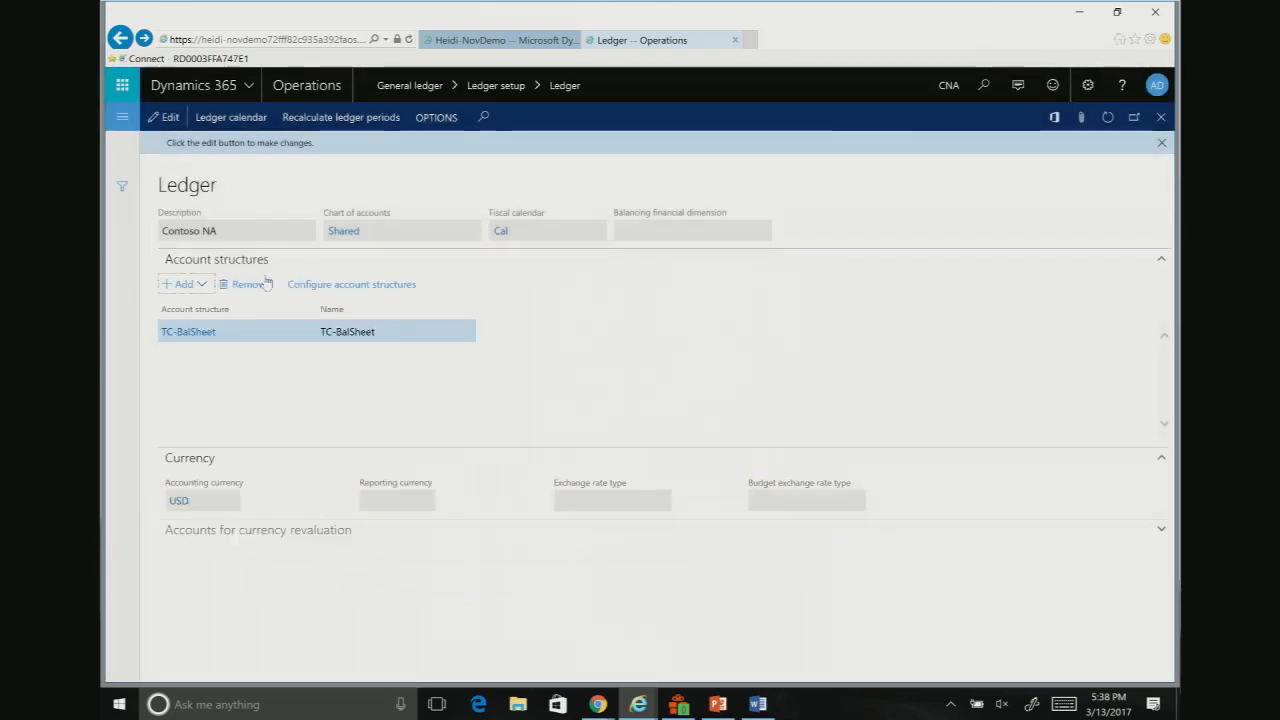
Step: Add the TC-P&L account structure to the current ledger, accepting the synchronization
left_click(176, 289)
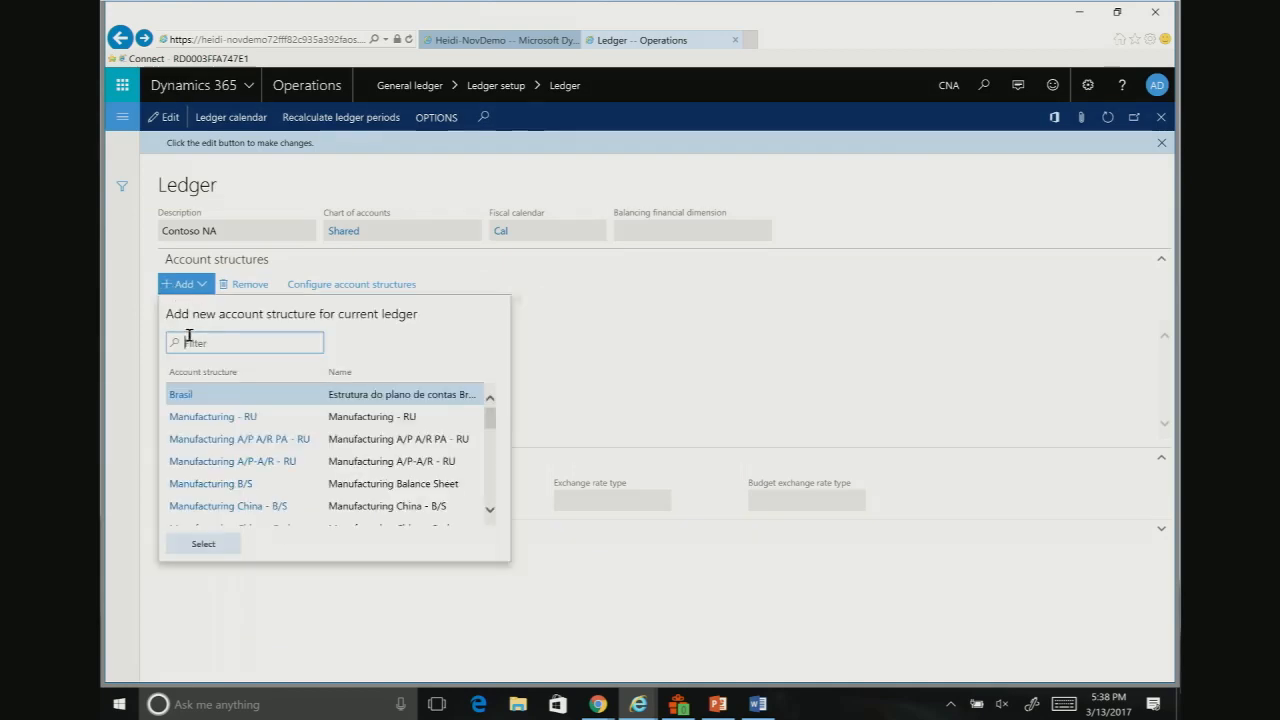
type("tc")
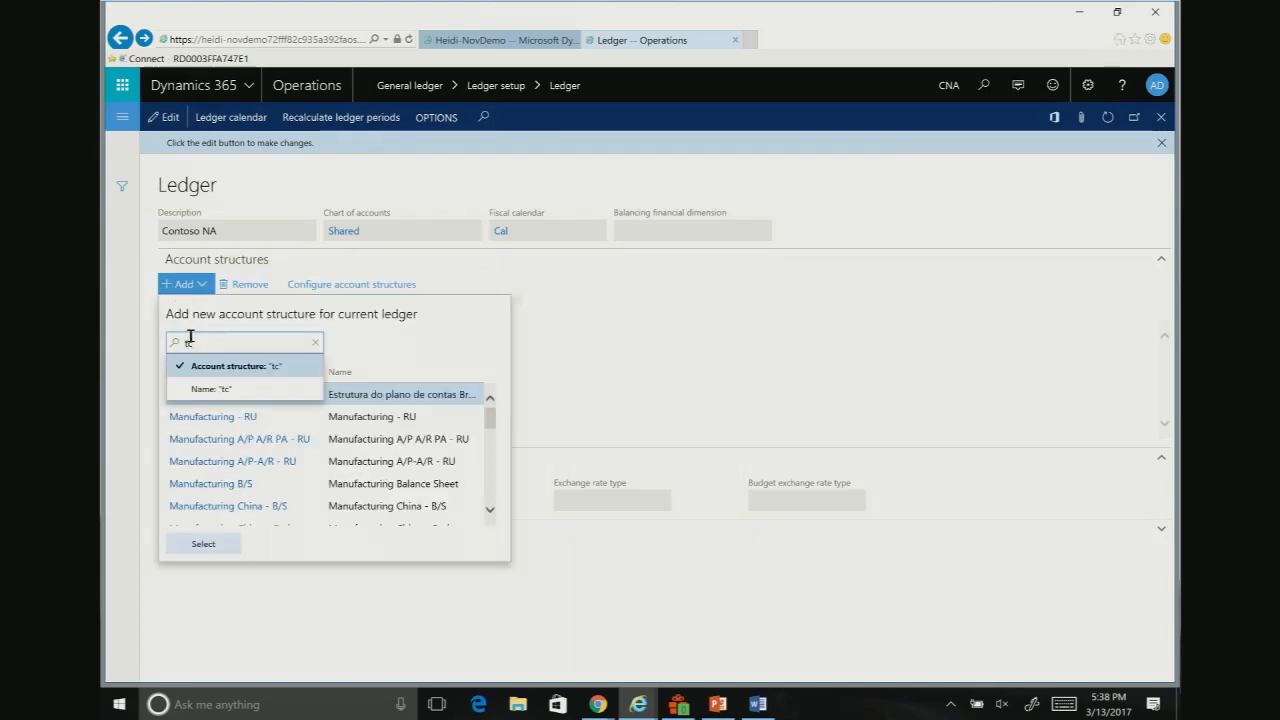
key("Return")
left_click(207, 418)
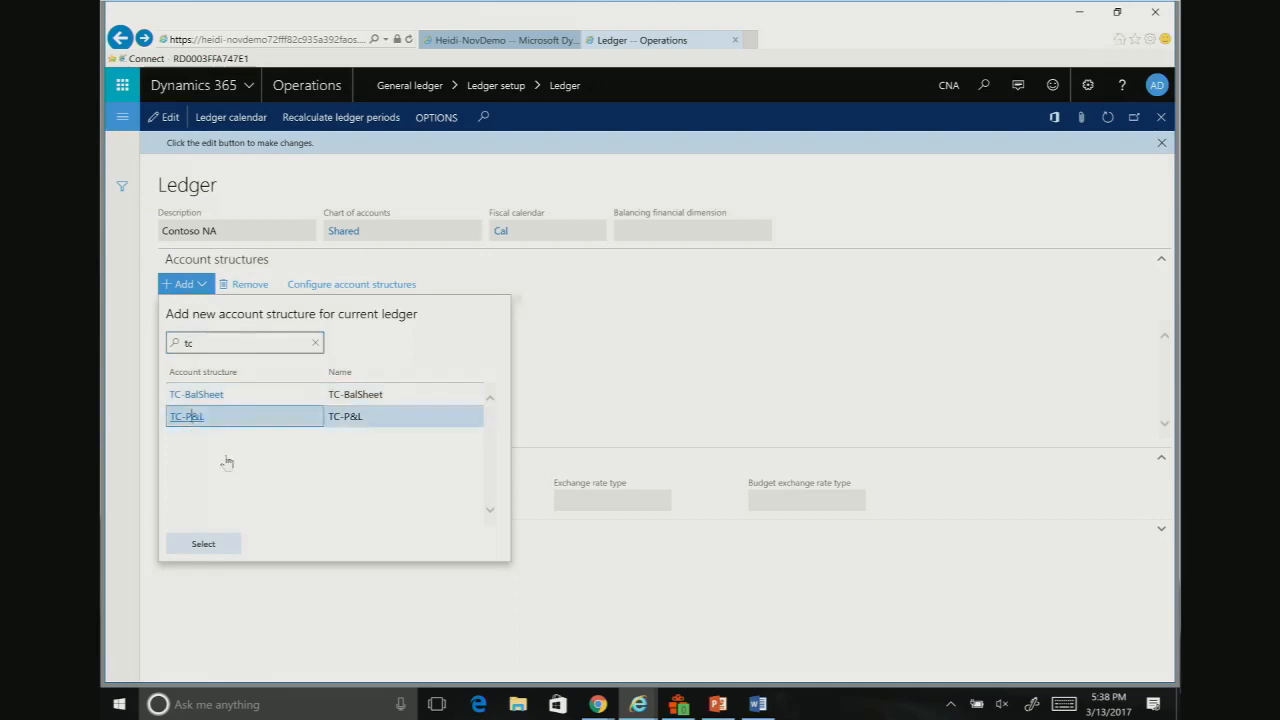
left_click(229, 545)
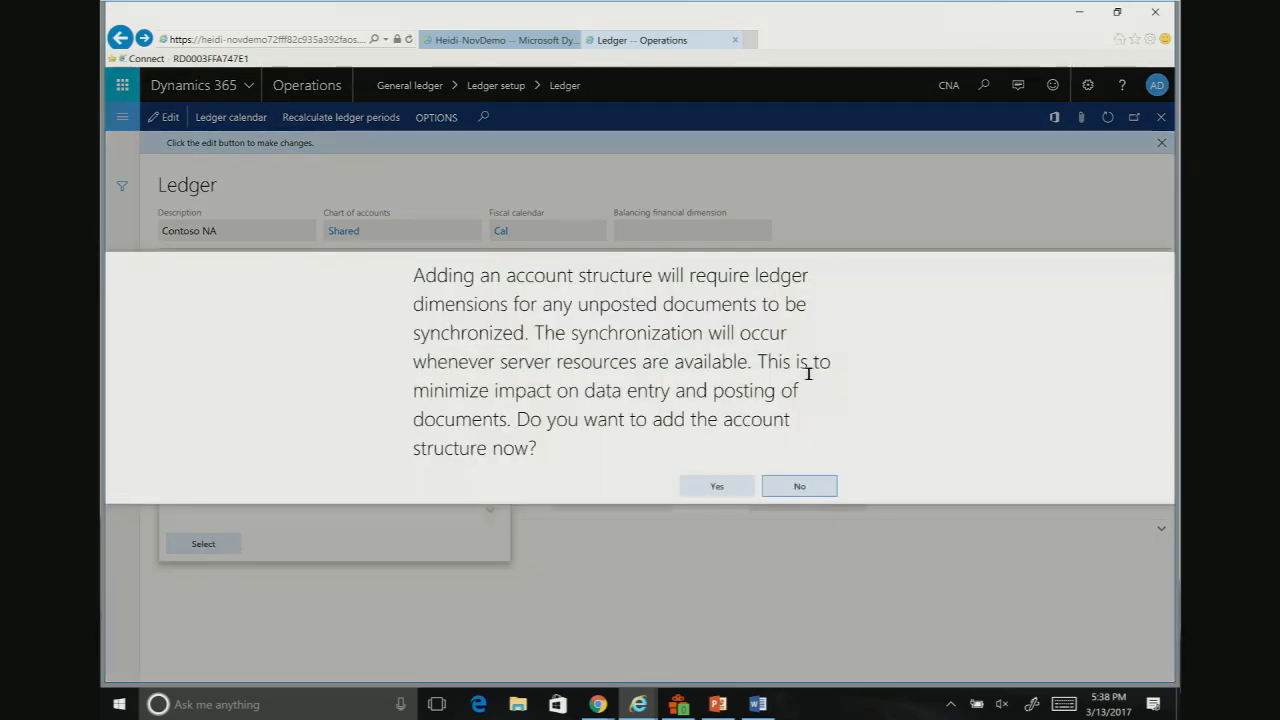
left_click(706, 488)
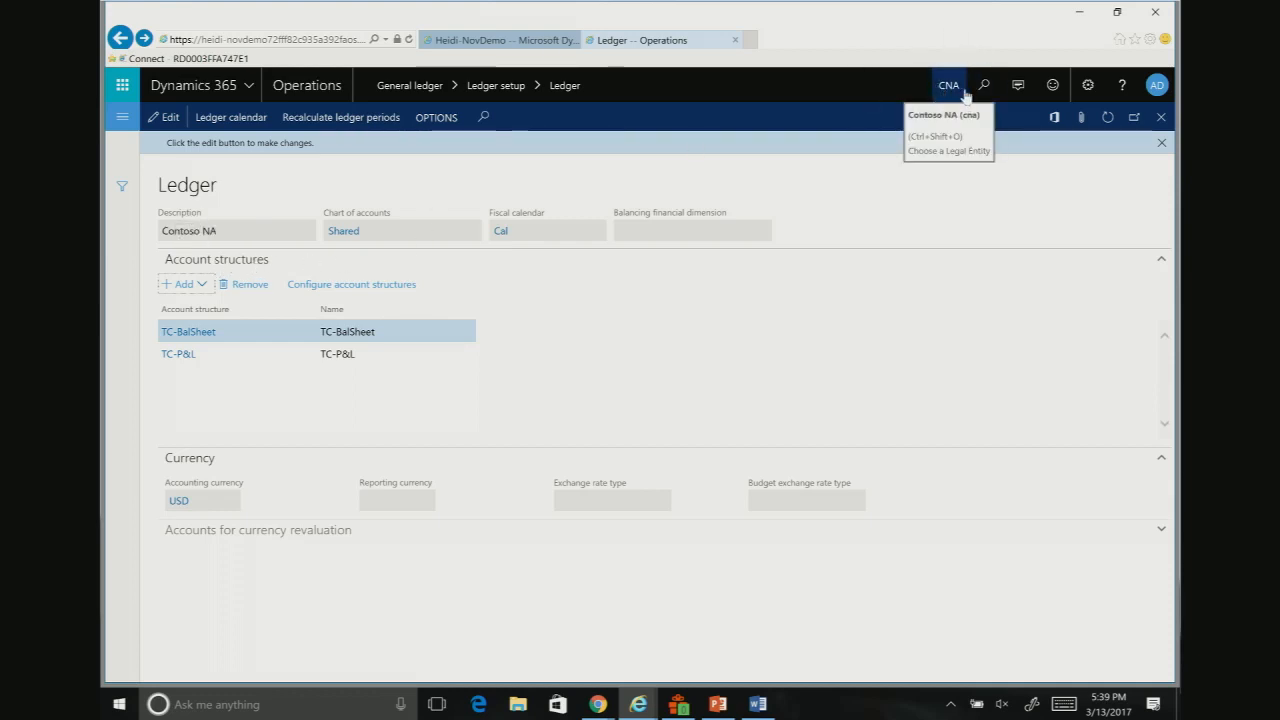
Step: Go to the general journals and open the lines of the unposted GL journal
left_click(121, 121)
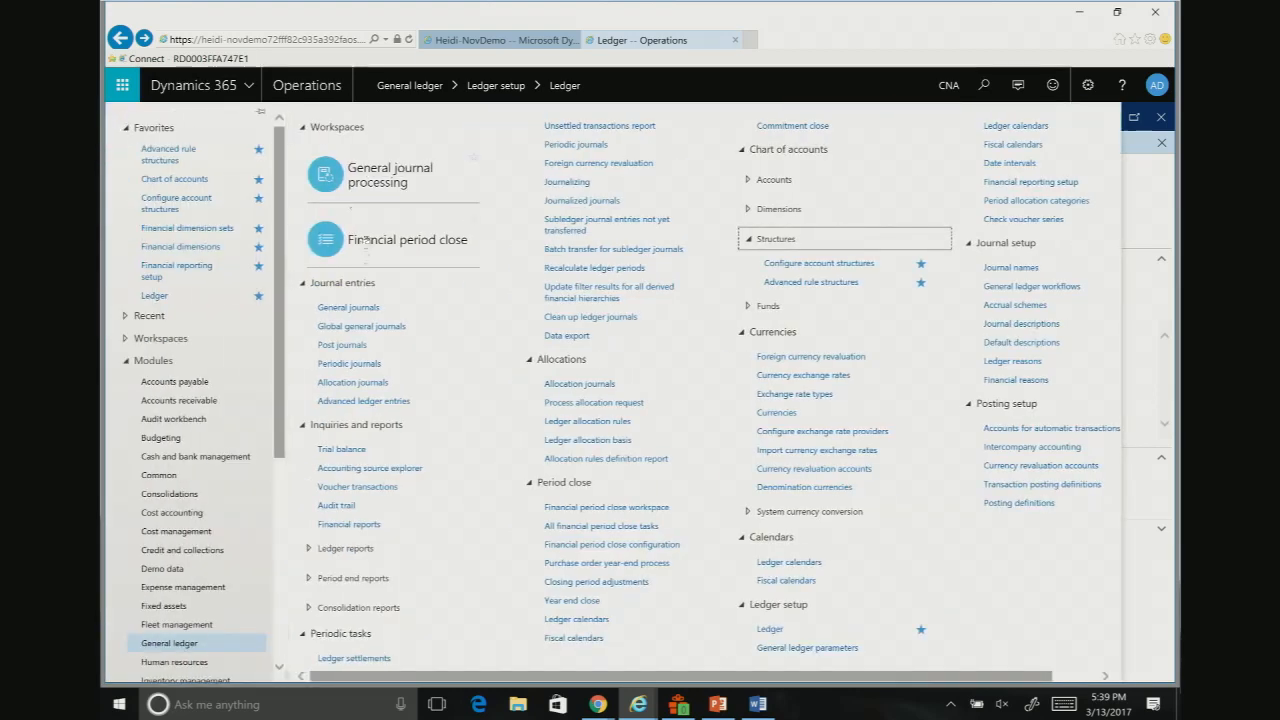
left_click(356, 311)
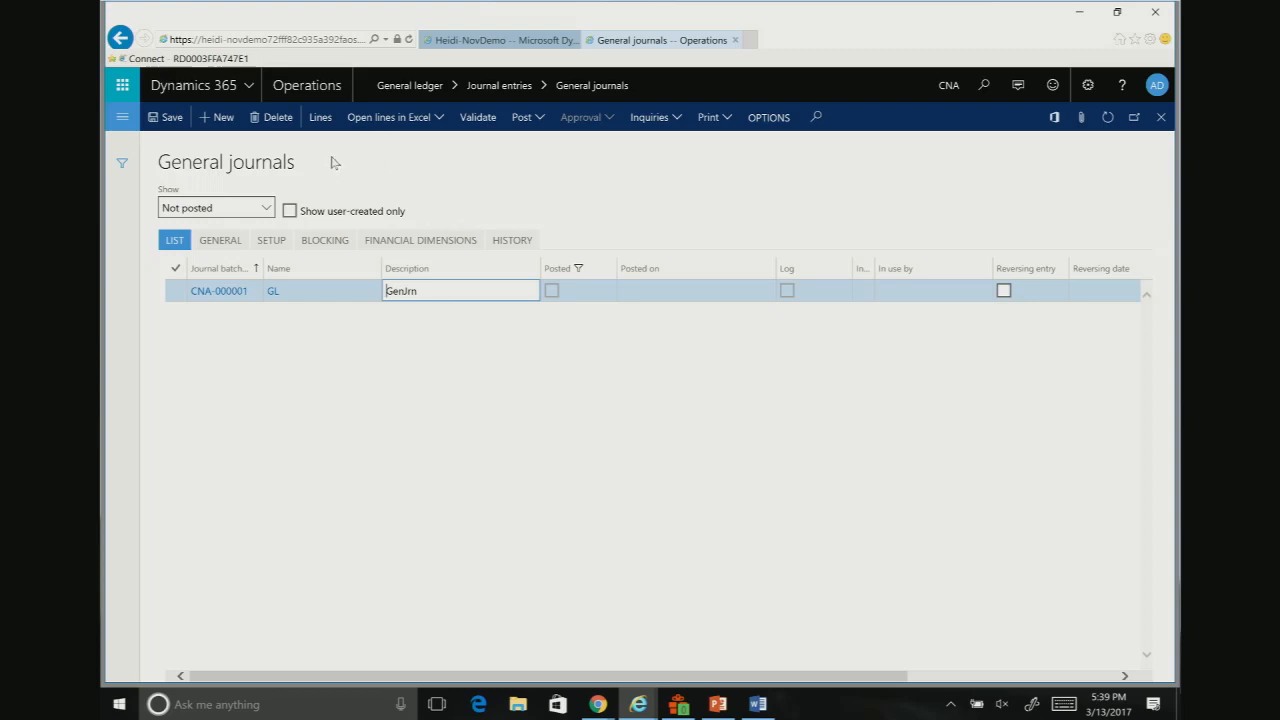
left_click(318, 117)
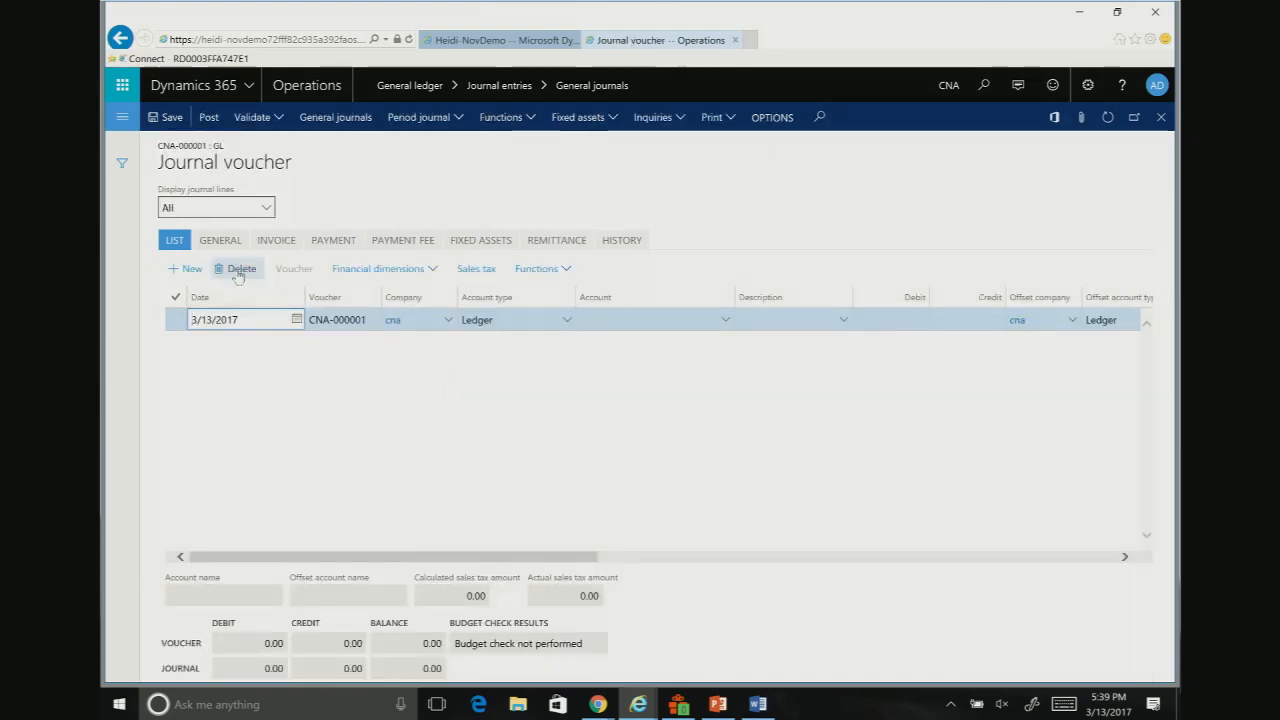
Step: Enter main account 606300 as the ledger account on the voucher line and open its segment lookup
key("Tab")
key("Tab")
key("Tab")
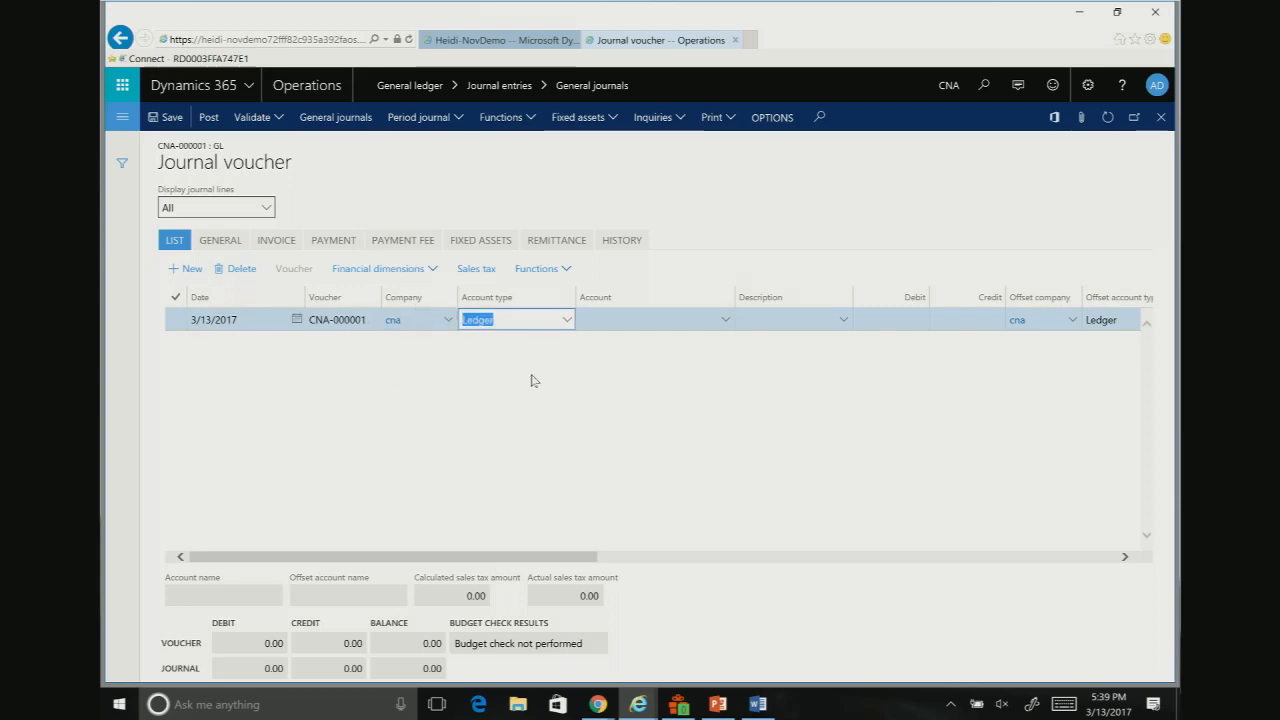
key("Tab")
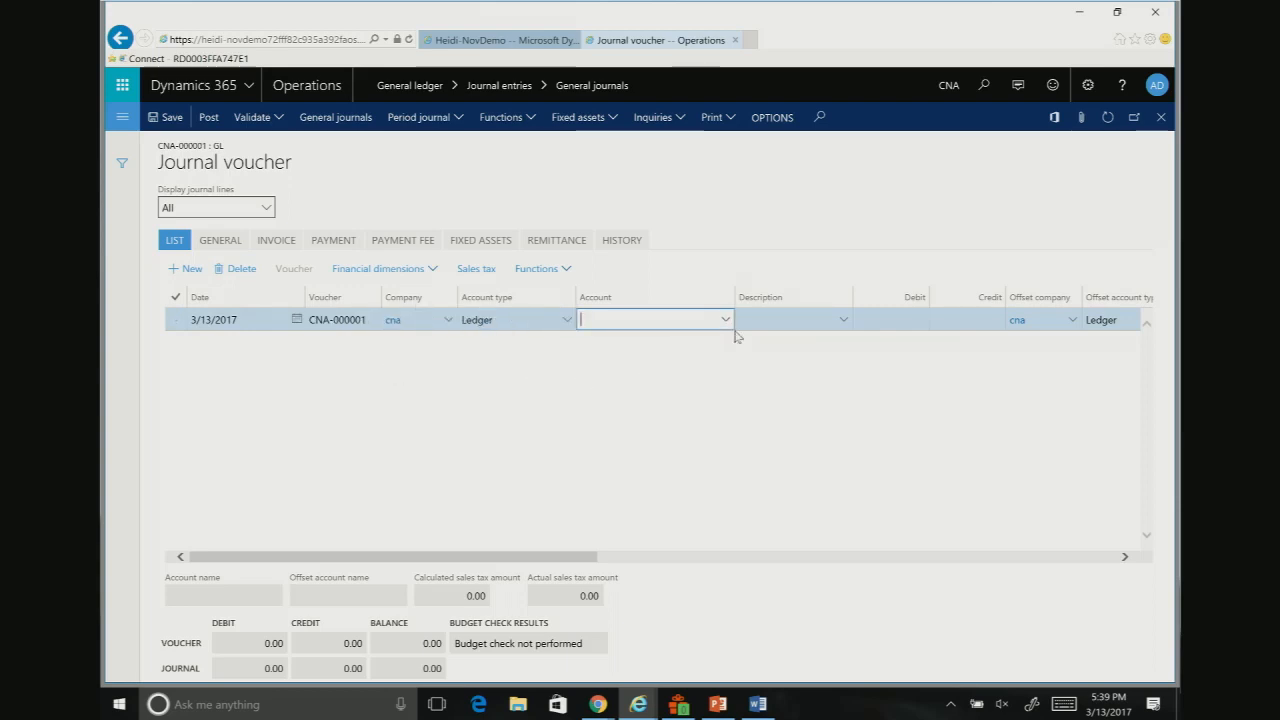
type("606300")
key("Tab")
left_click(725, 322)
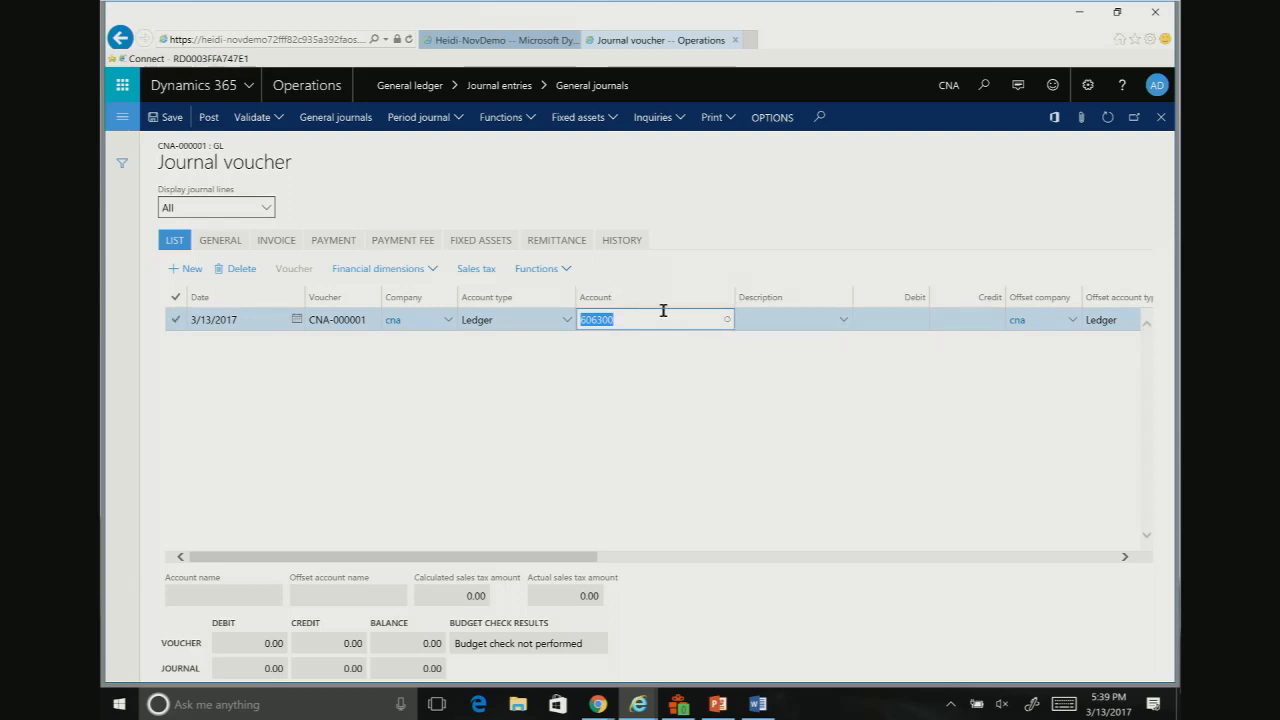
left_click(728, 320)
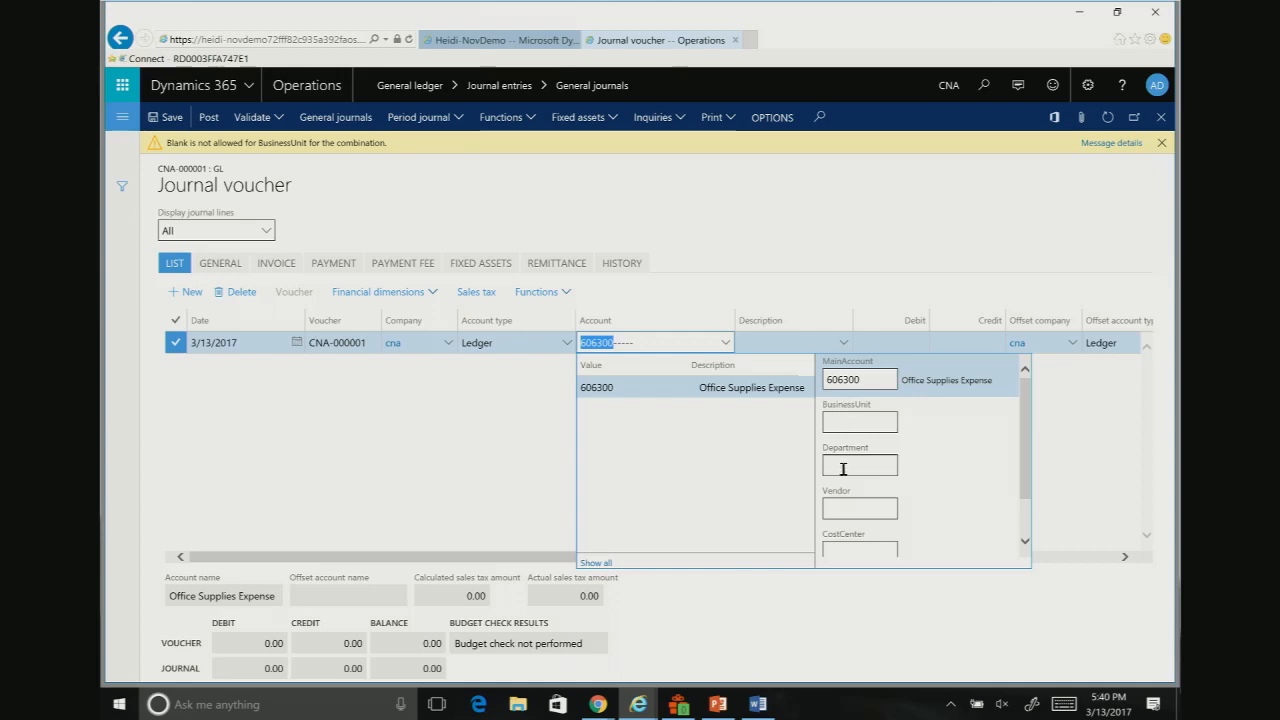
Step: Review the account's segments and set BusinessUnit to 001 (Home) and Department to 023 (Operations)
scroll(905, 476, "down", 1)
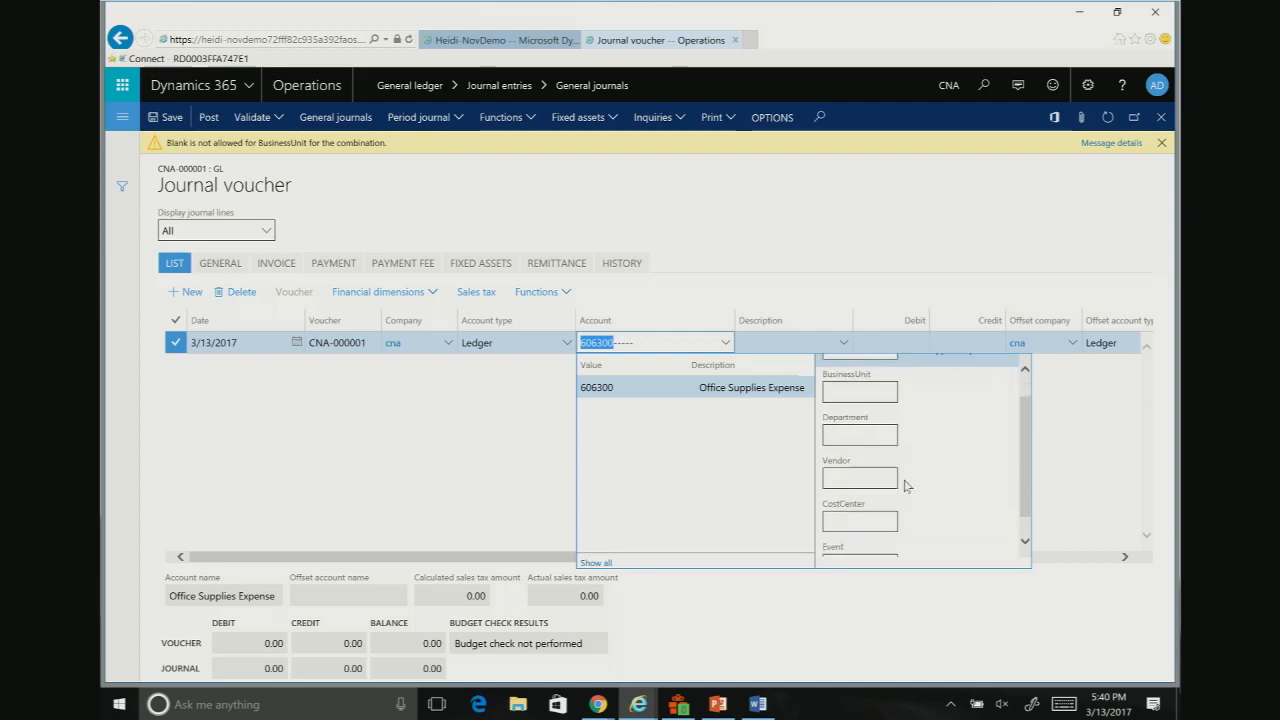
scroll(870, 526, "down", 1)
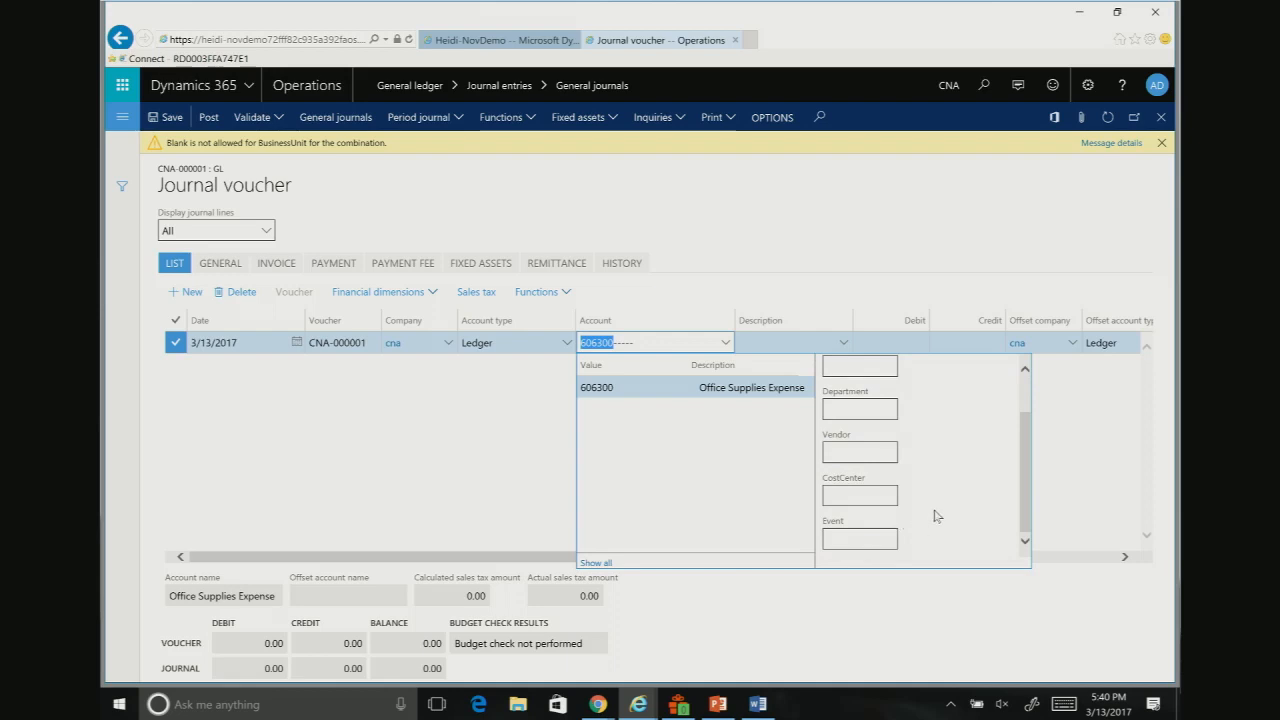
scroll(938, 518, "up", 2)
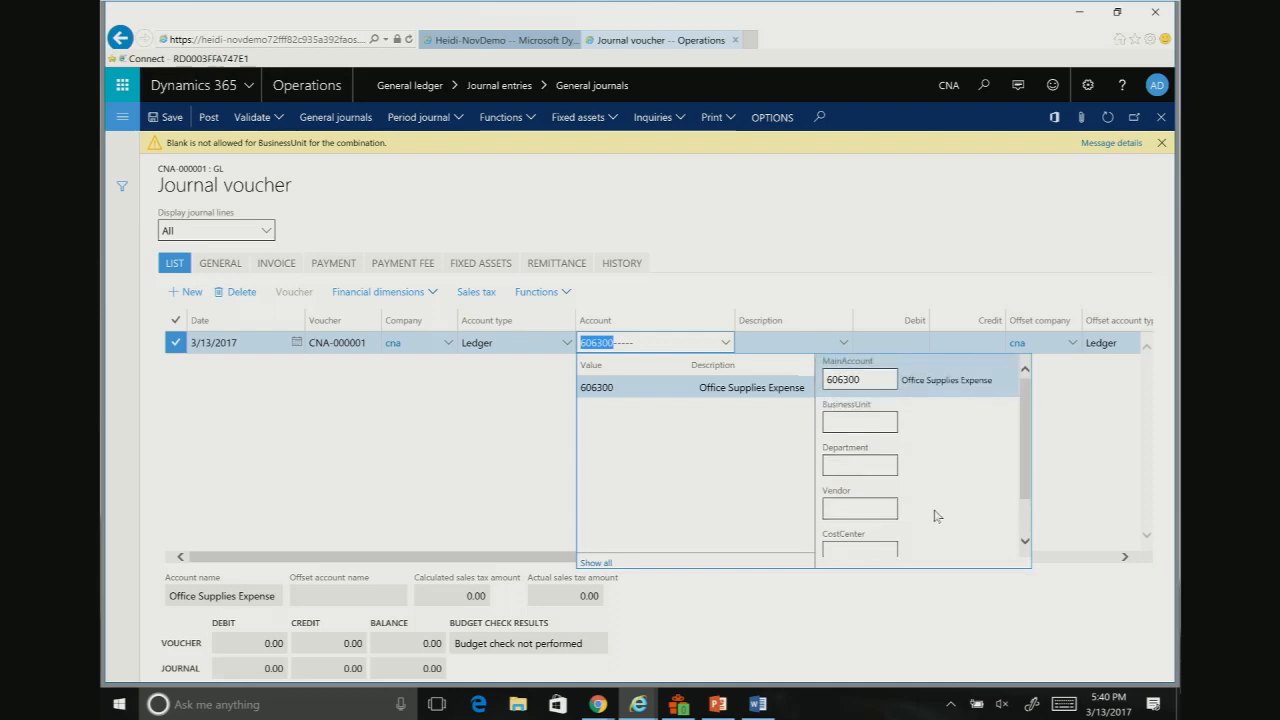
left_click(847, 424)
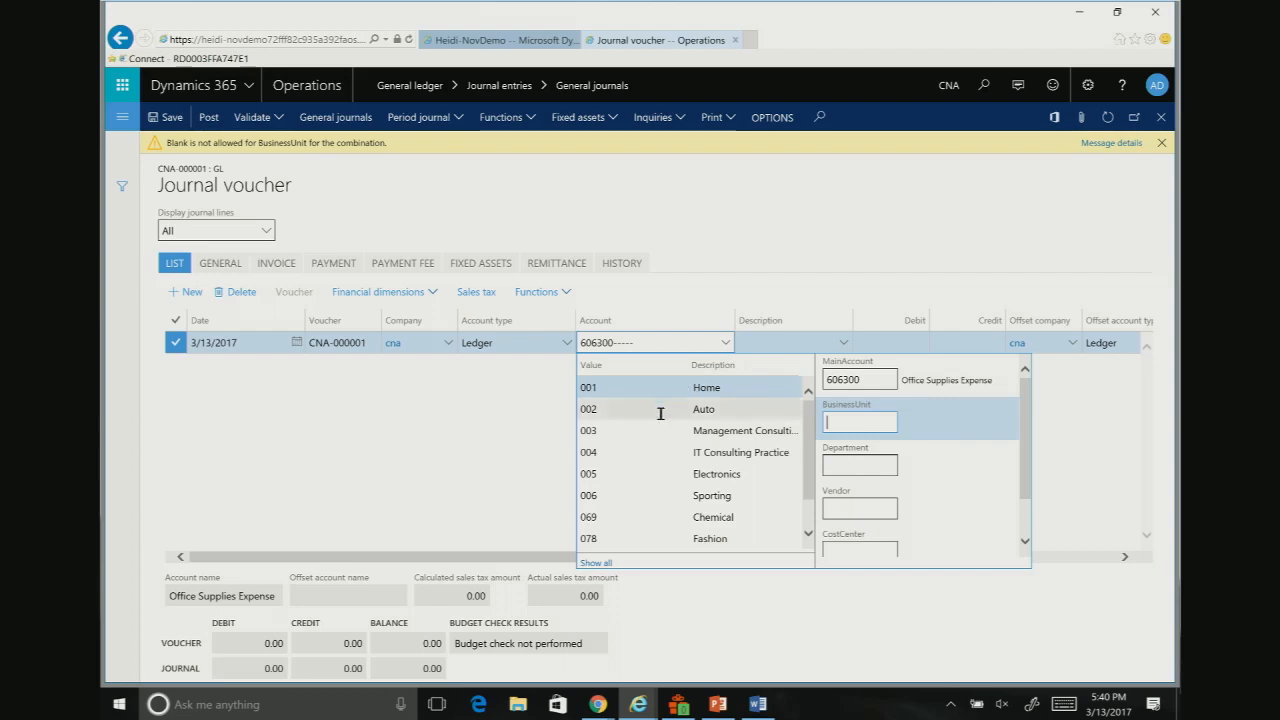
left_click(614, 389)
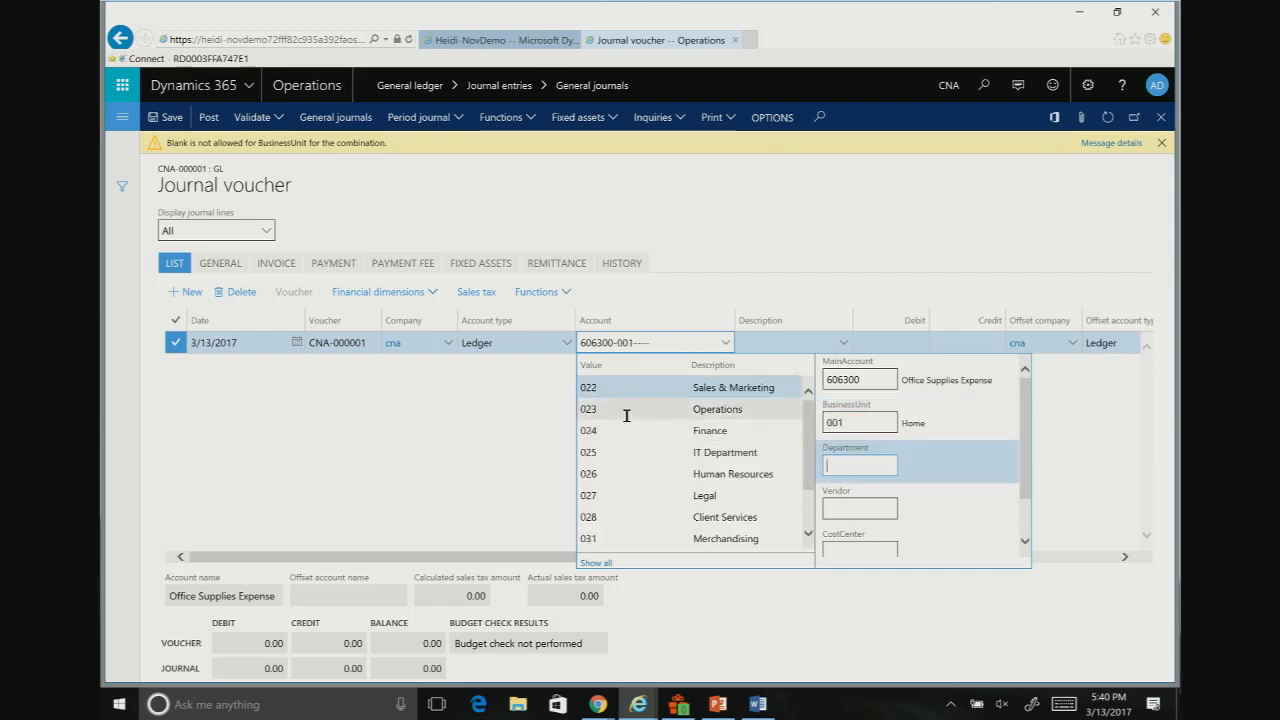
left_click(628, 417)
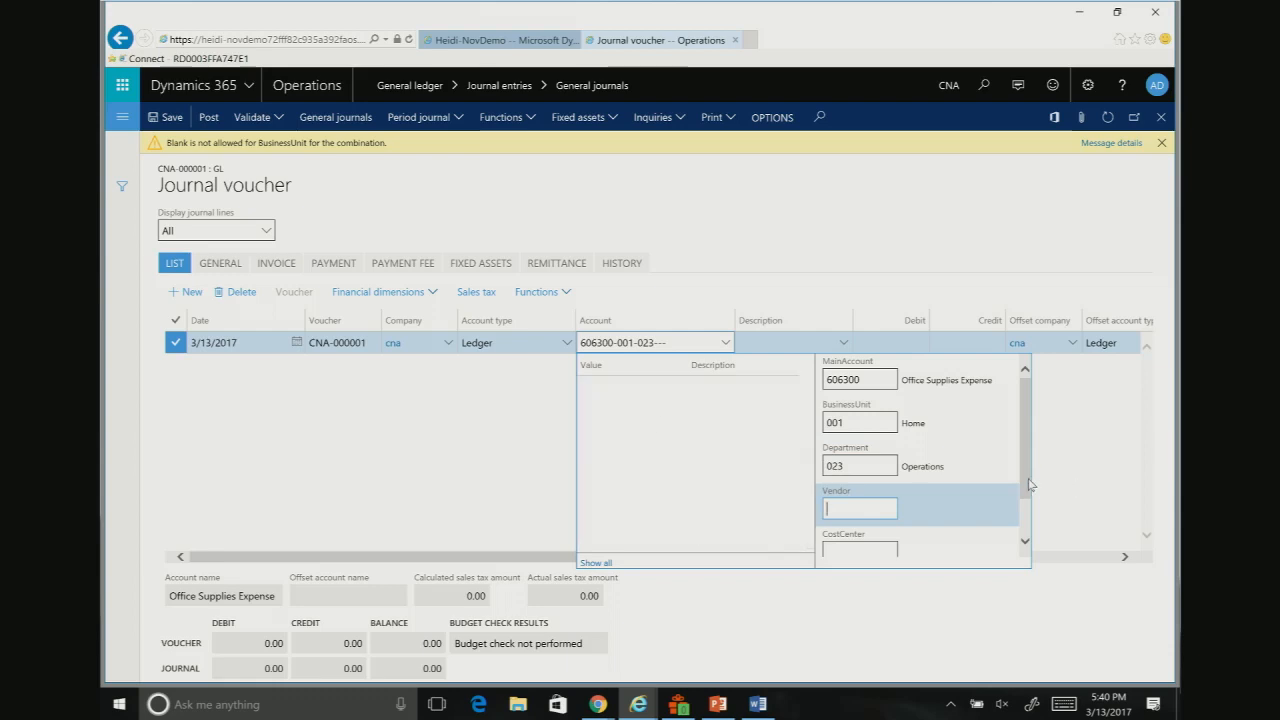
left_click_drag(1030, 484, 1030, 520)
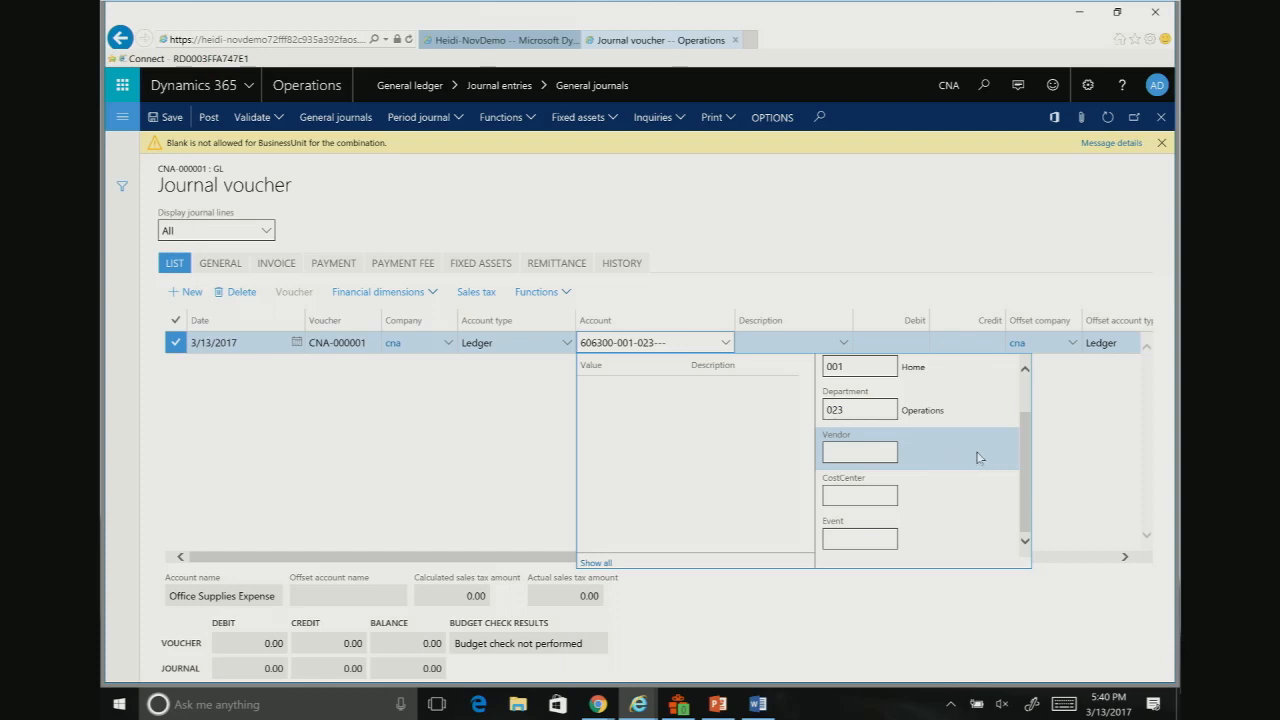
scroll(981, 458, "up", 1)
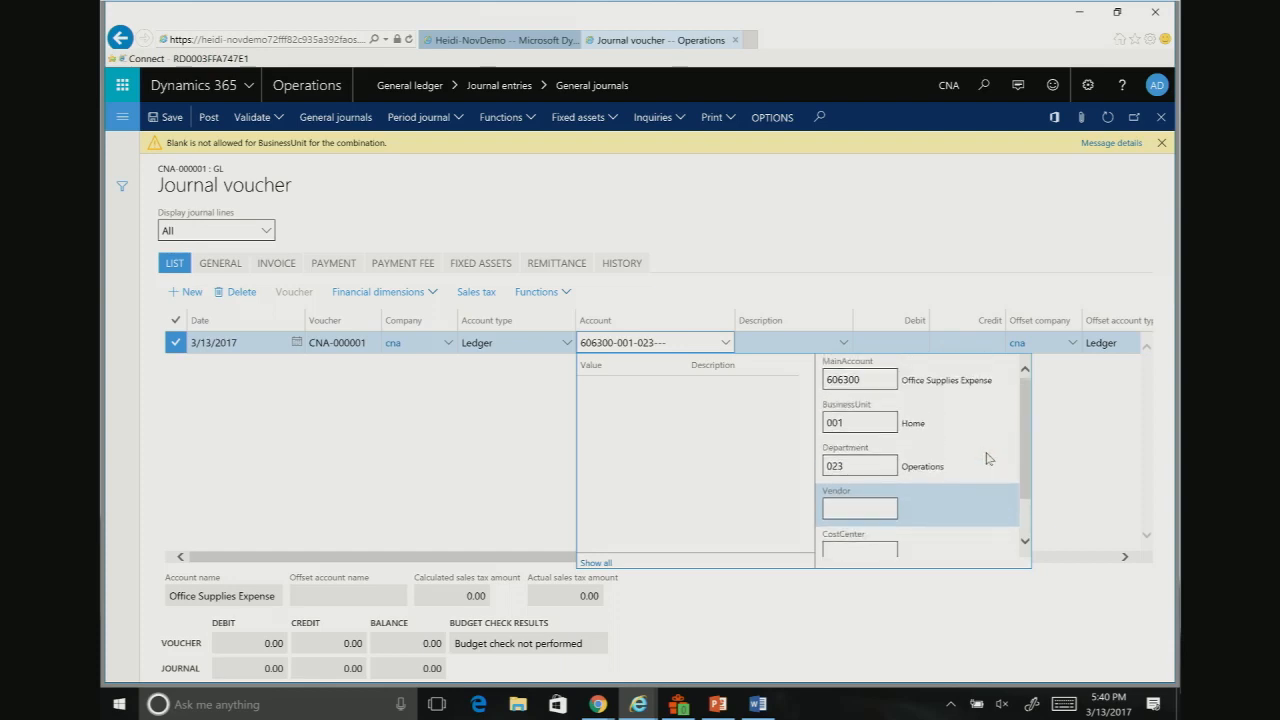
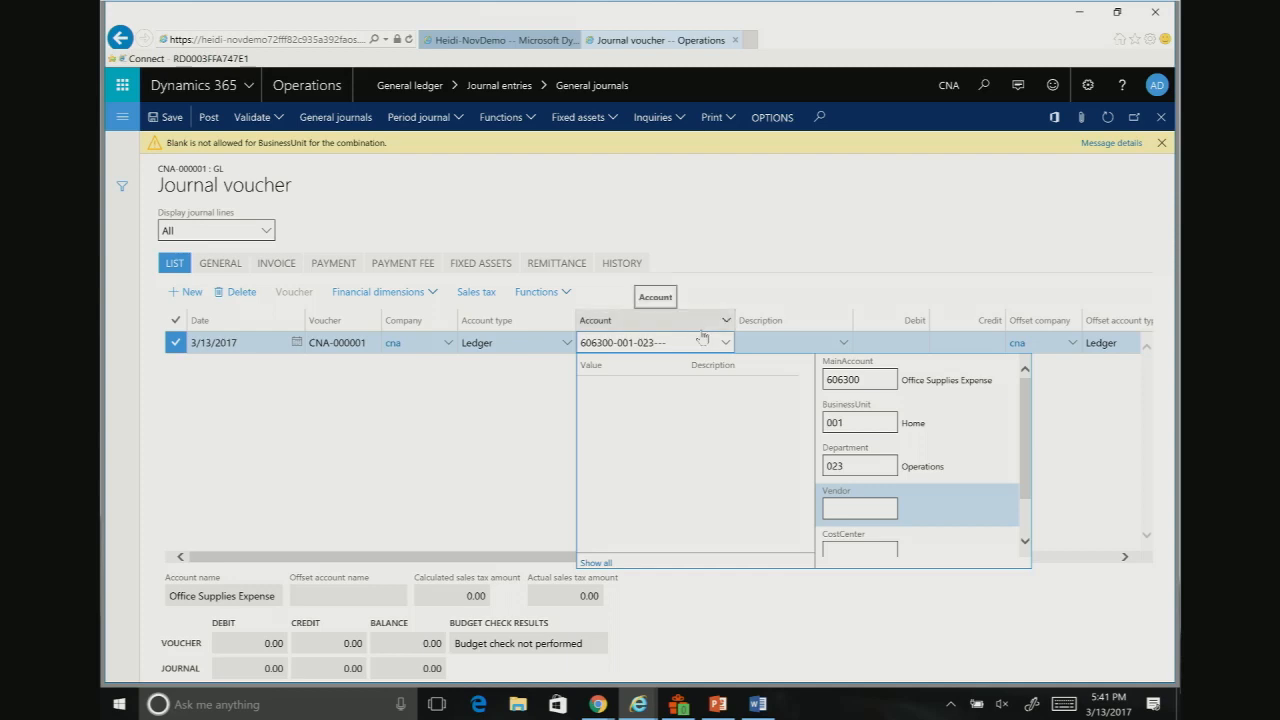
Step: Open the list of all customers in Accounts receivable
left_click(124, 120)
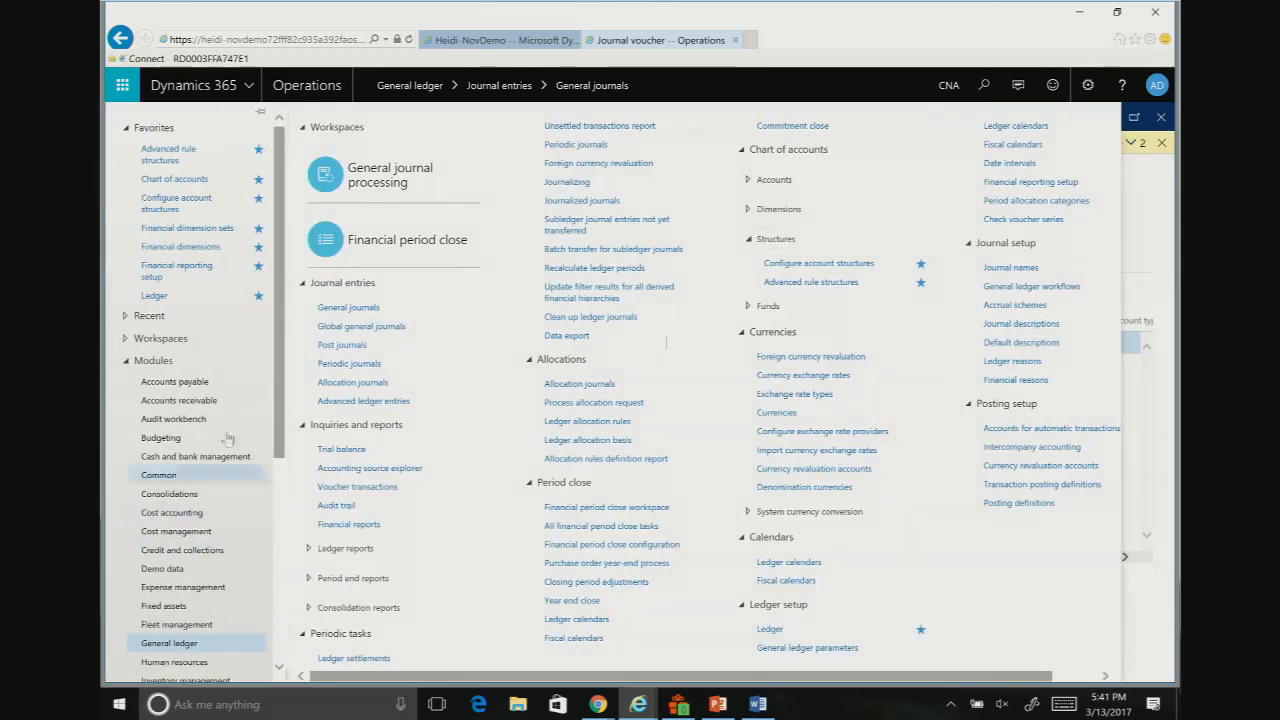
left_click(179, 400)
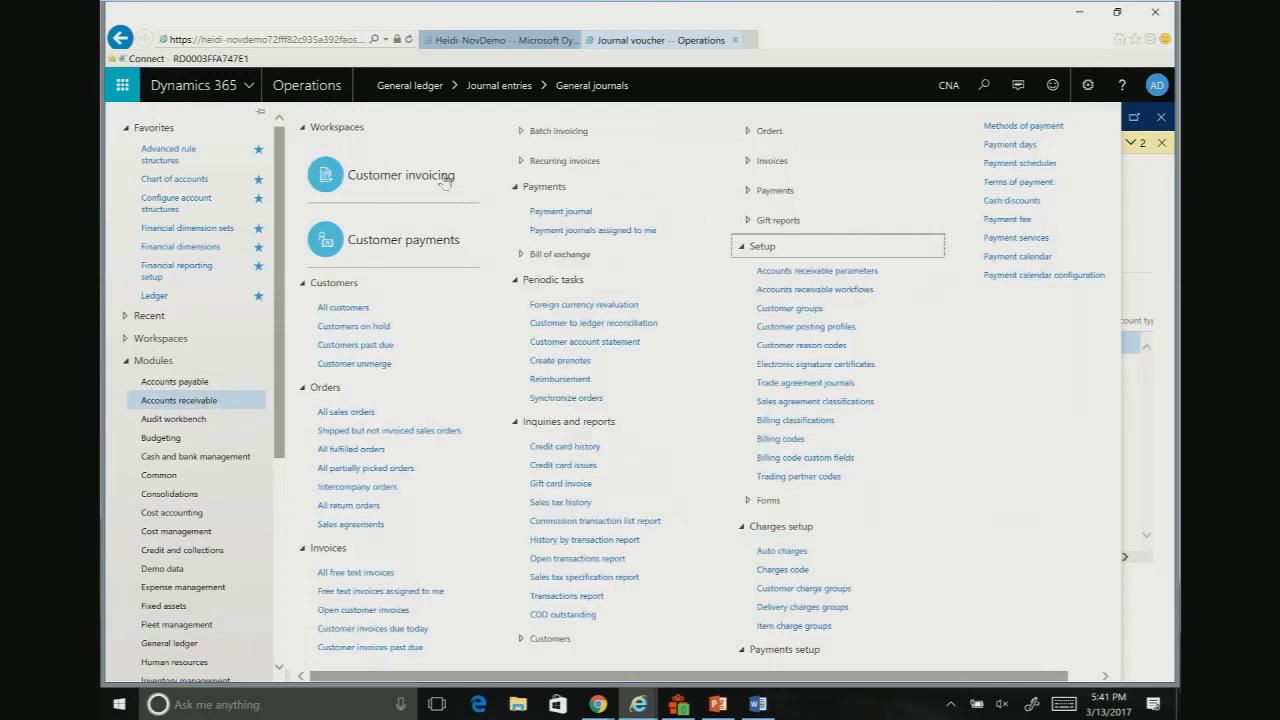
left_click(344, 308)
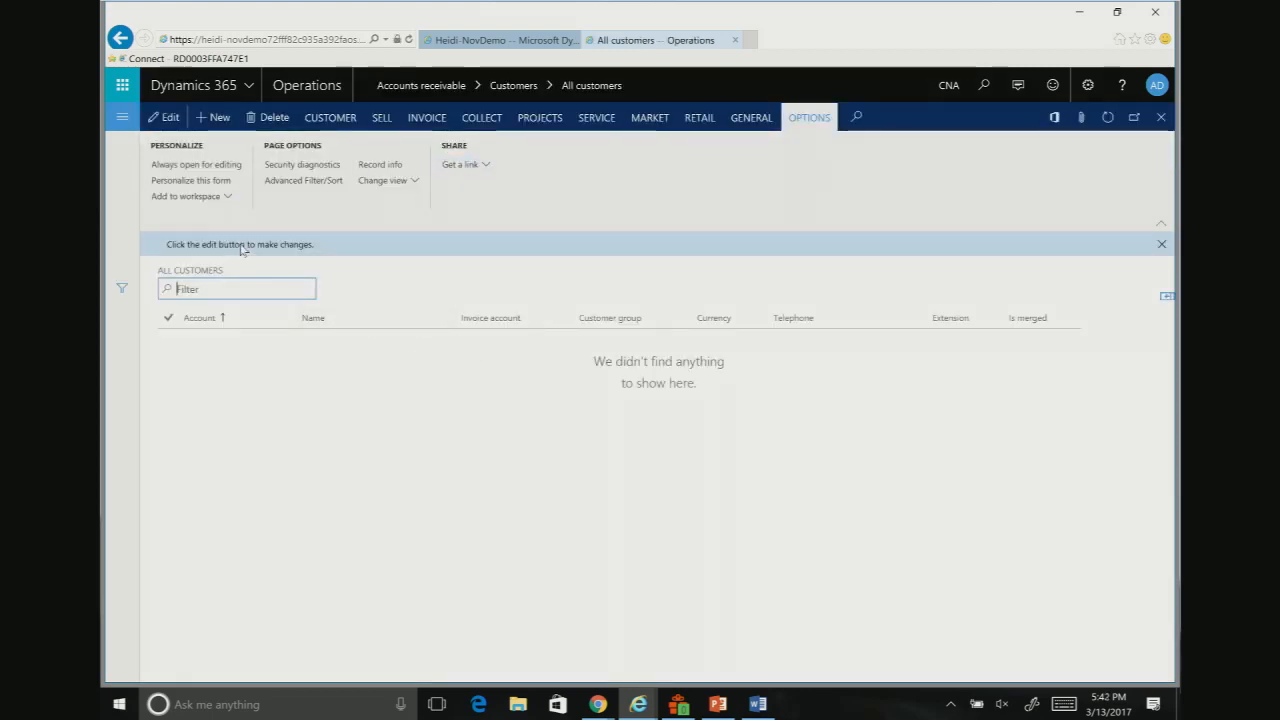
Step: Switch the current company from the customer list to USMF
left_click(953, 88)
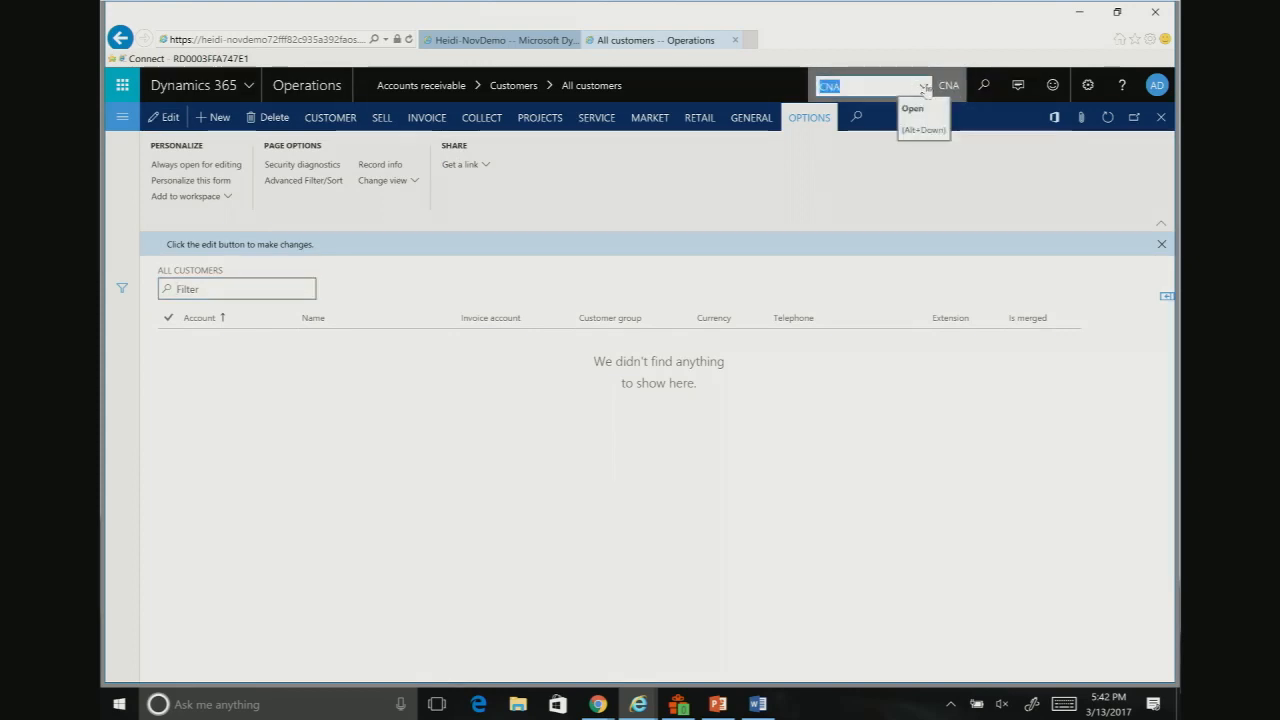
left_click(923, 87)
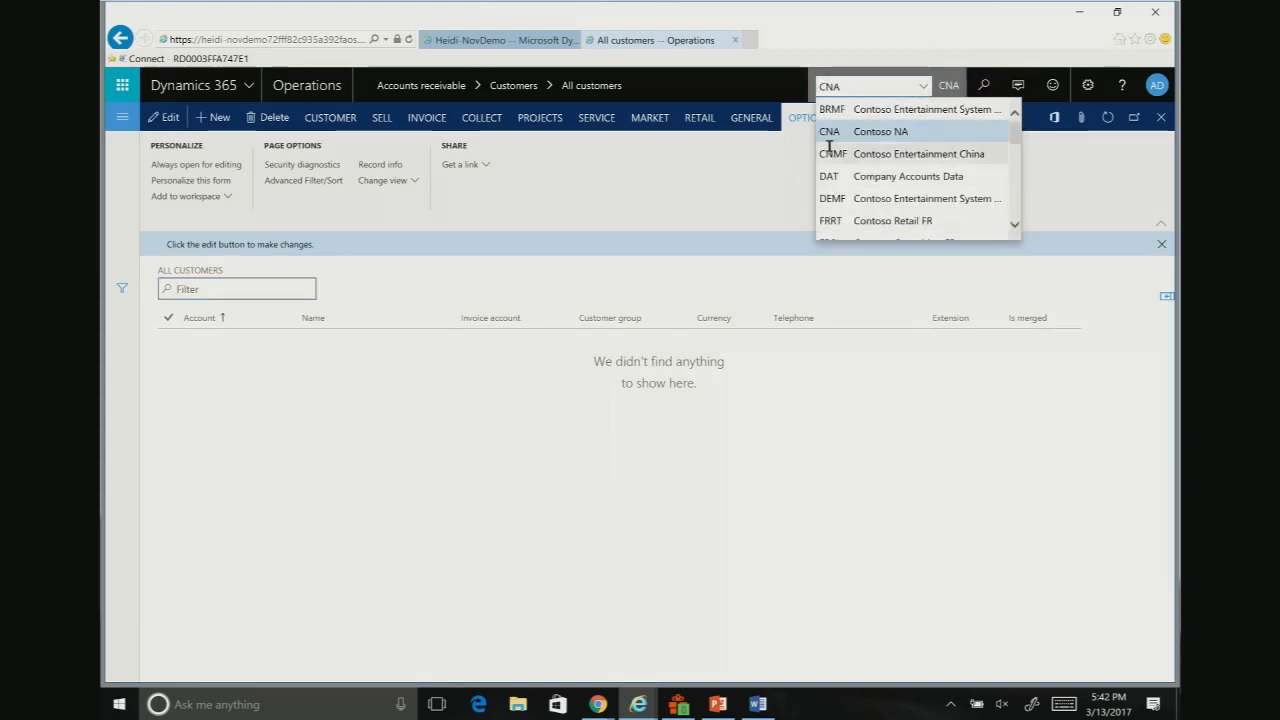
scroll(908, 206, "down", 4)
scroll(919, 206, "down", 3)
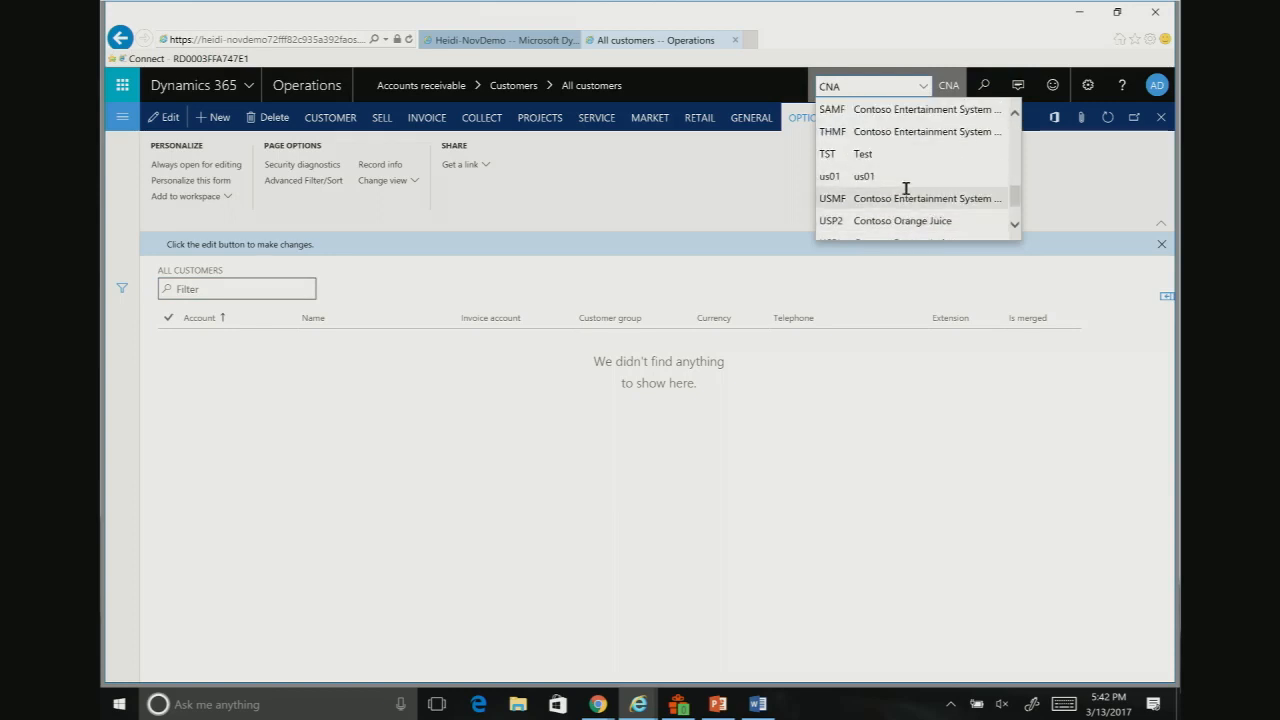
left_click(906, 220)
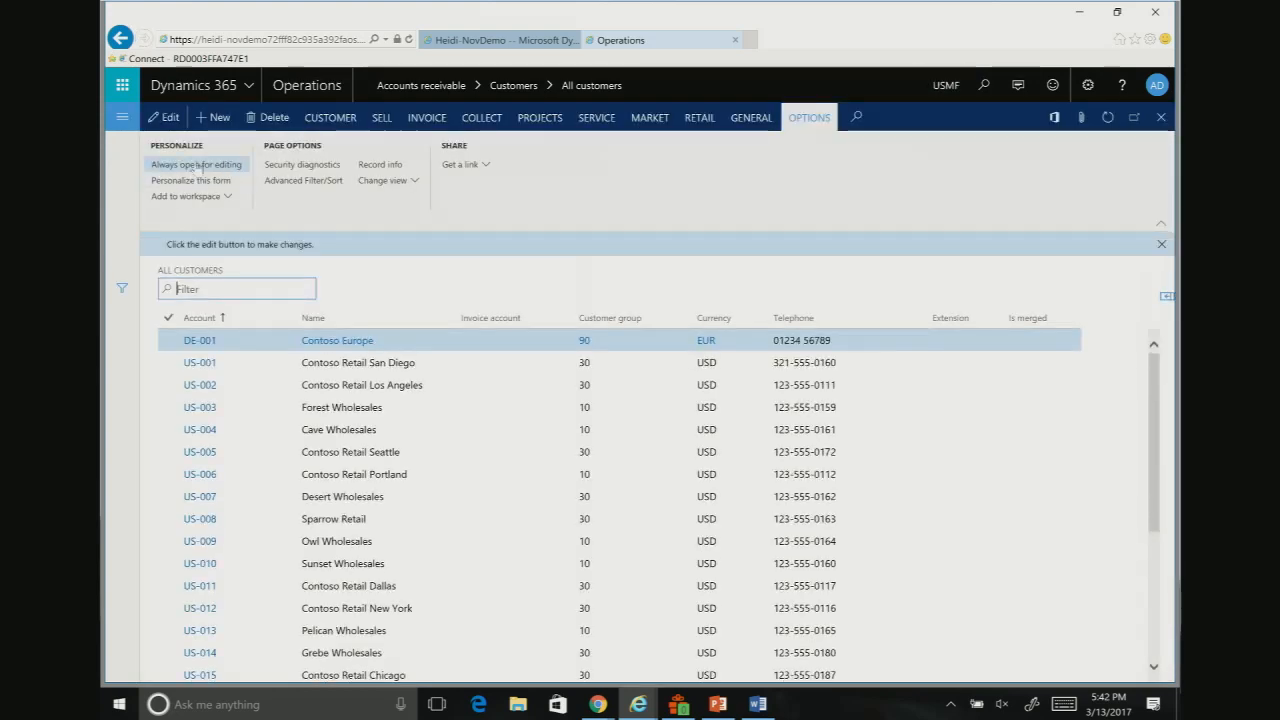
Step: Open customer DE-001 (Contoso Europe) and examine its default financial dimensions
left_click(333, 341)
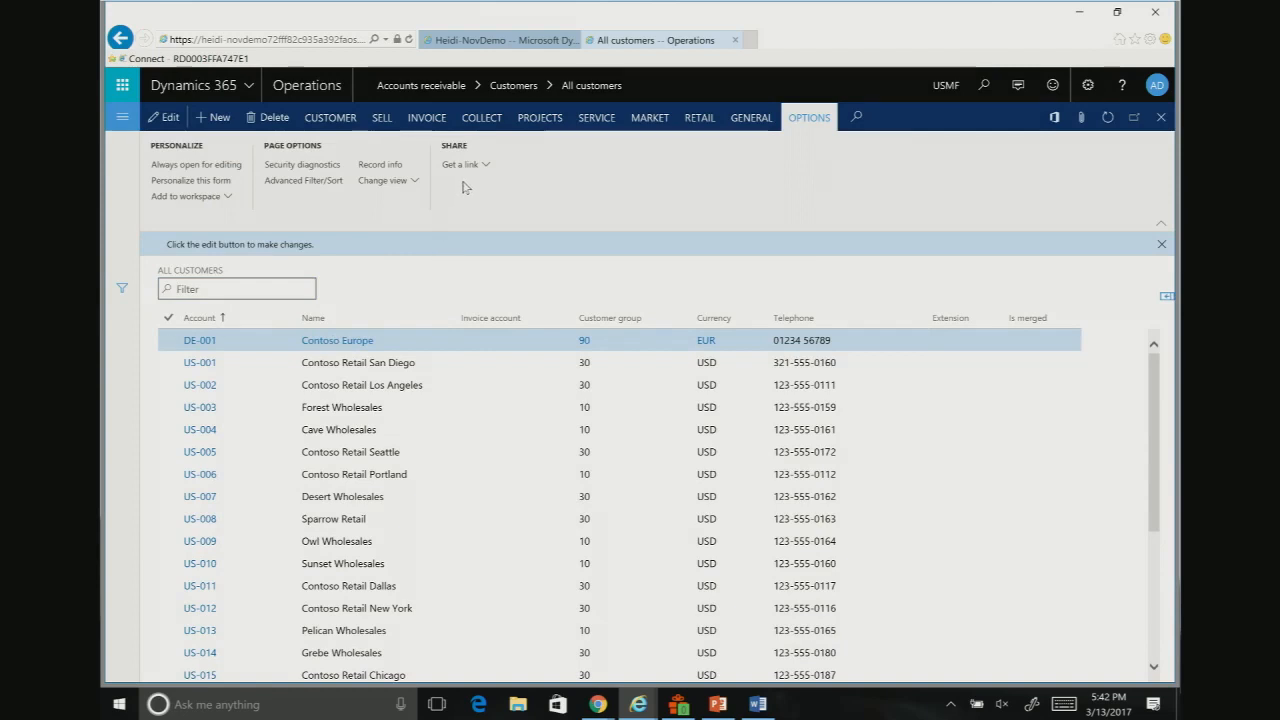
scroll(300, 550, "down", 3)
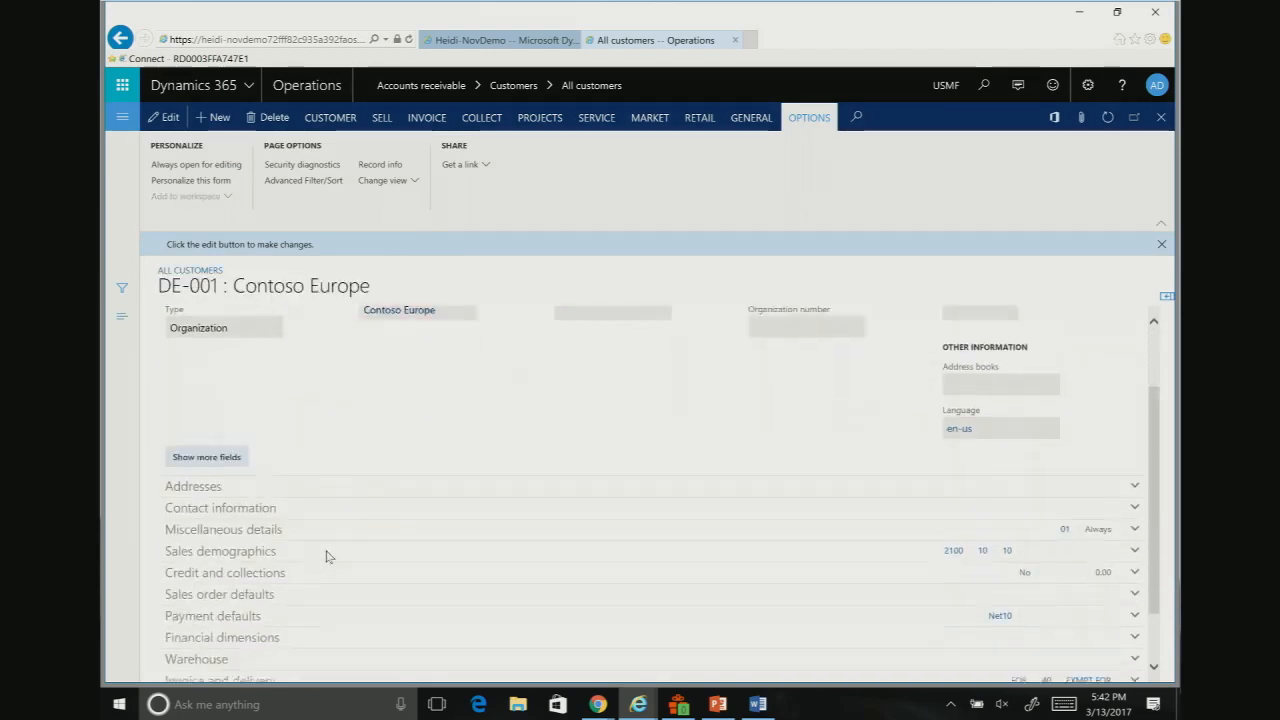
left_click(287, 566)
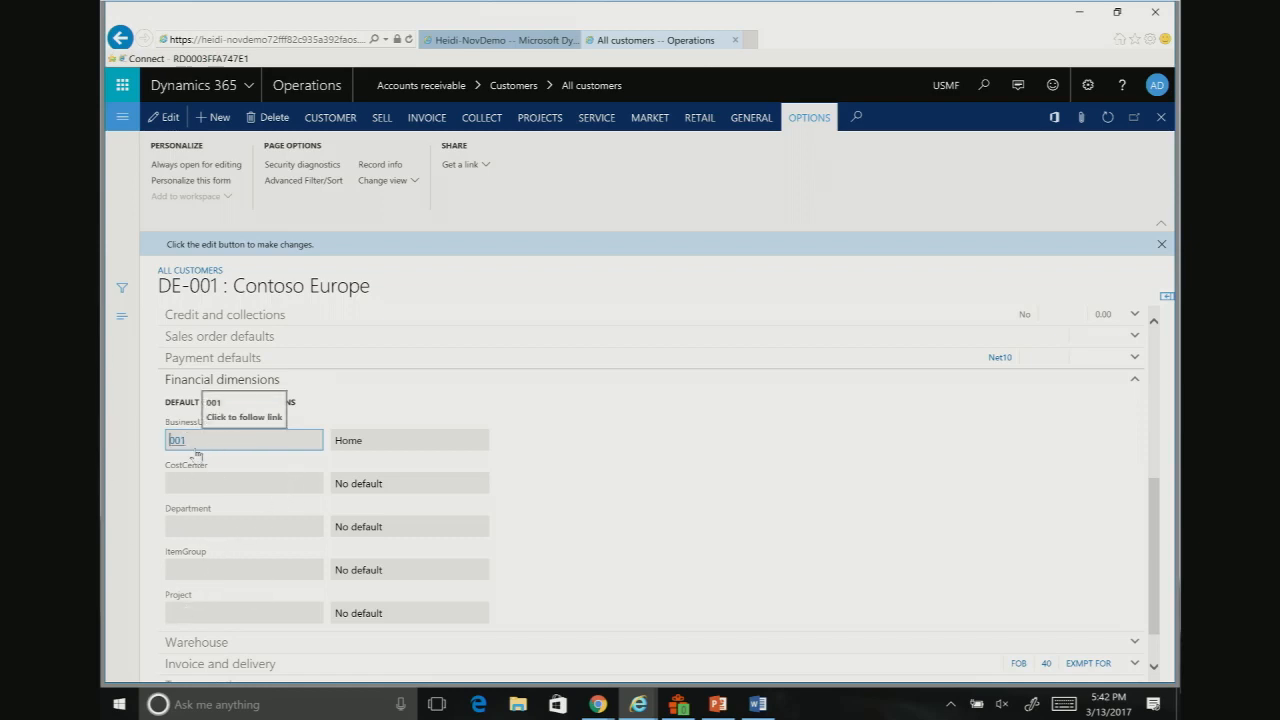
Step: Examine the Manufacturing P&L account structure assigned to the USMF ledger and its advanced rules
left_click(122, 118)
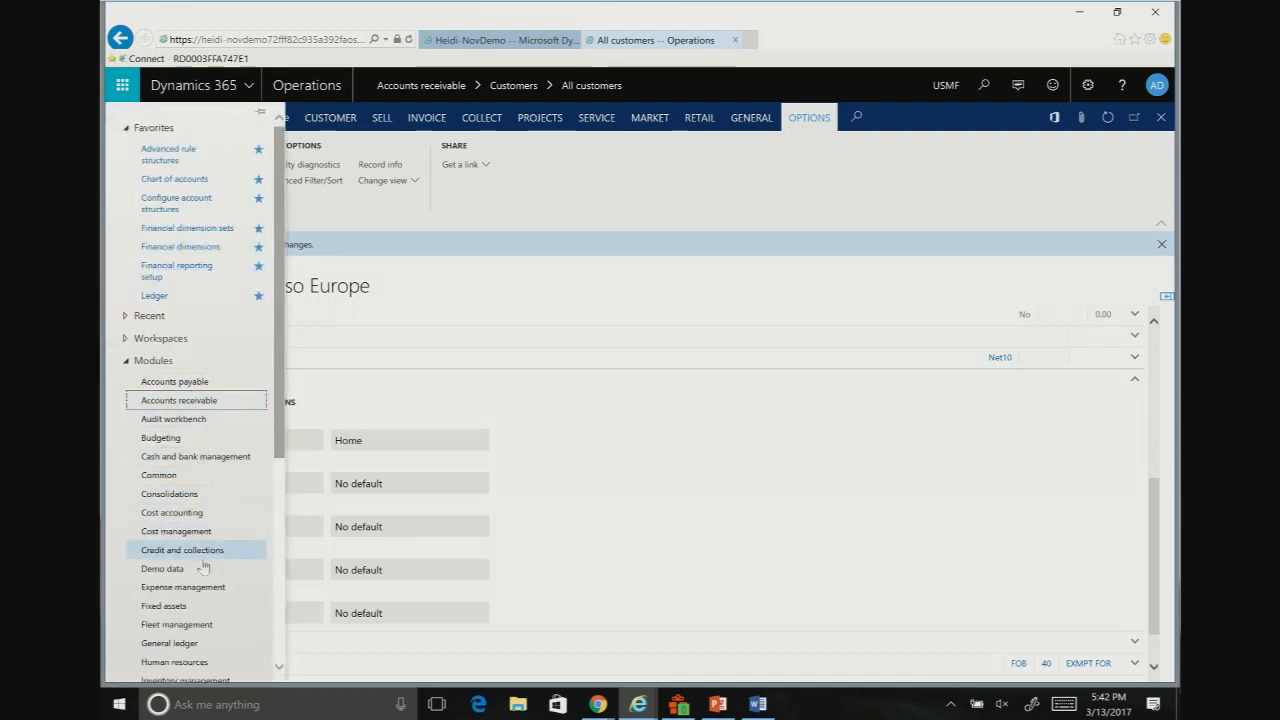
left_click(188, 645)
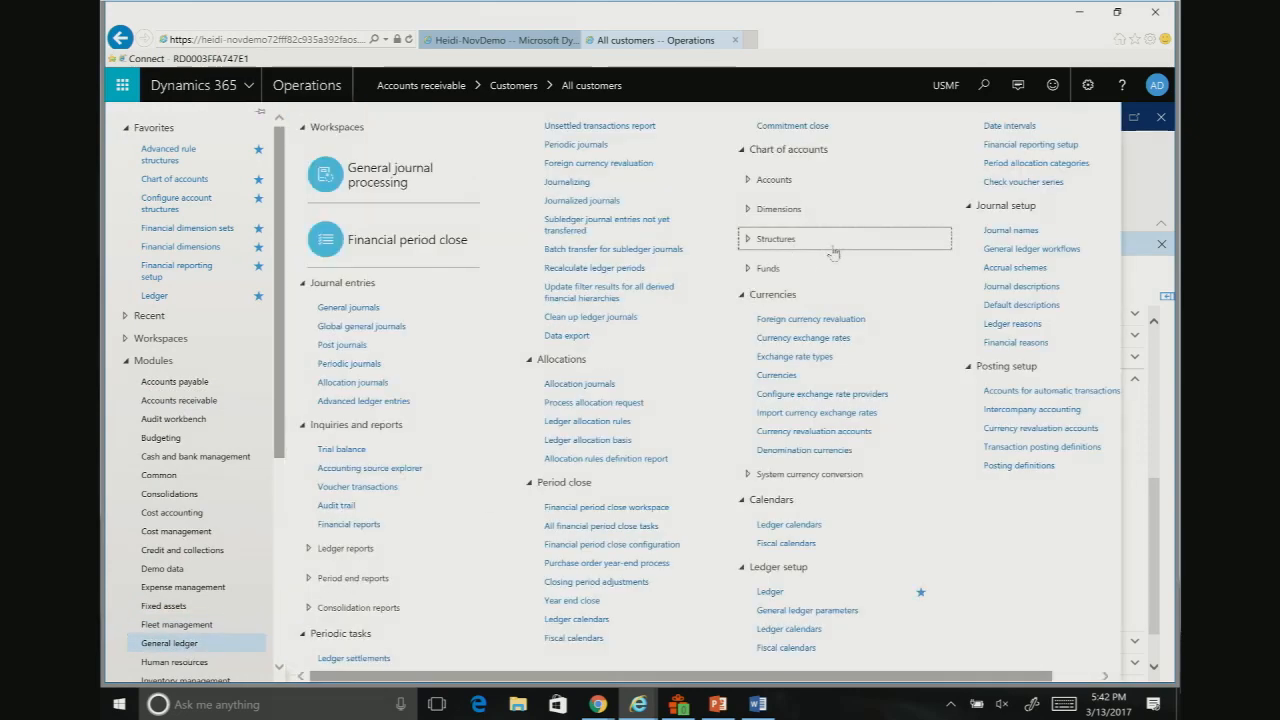
left_click(768, 594)
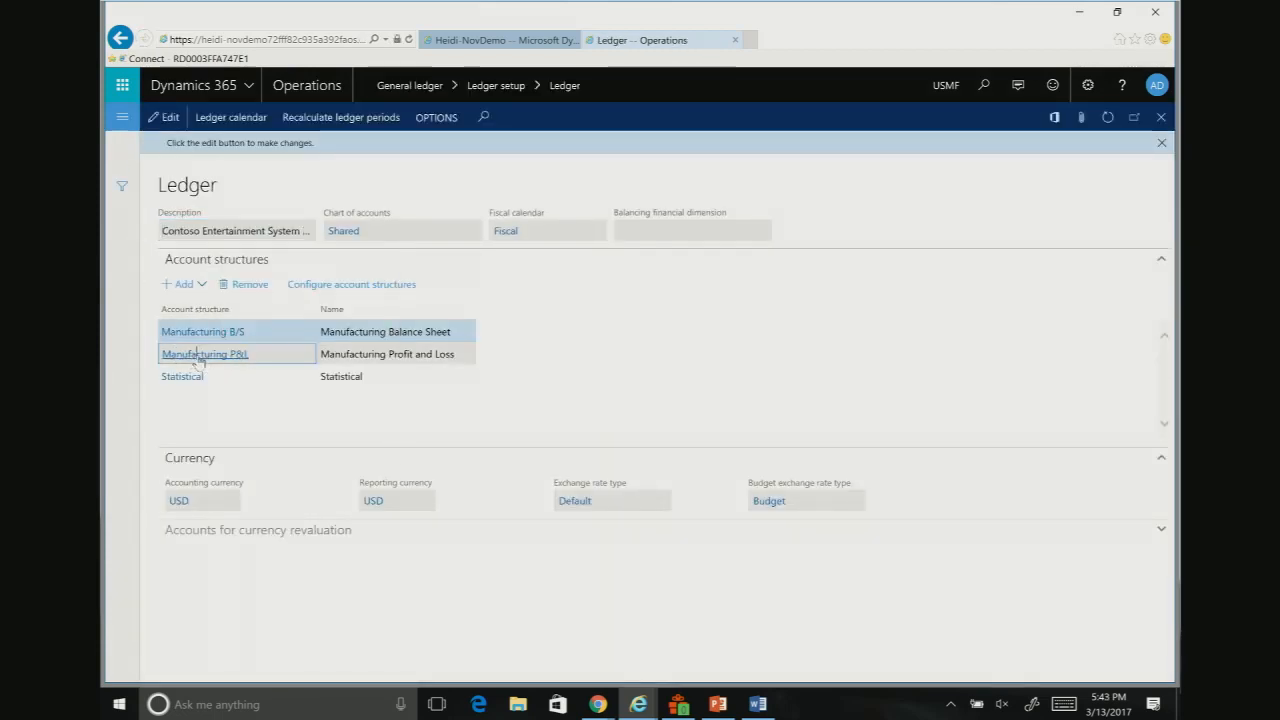
left_click(262, 354)
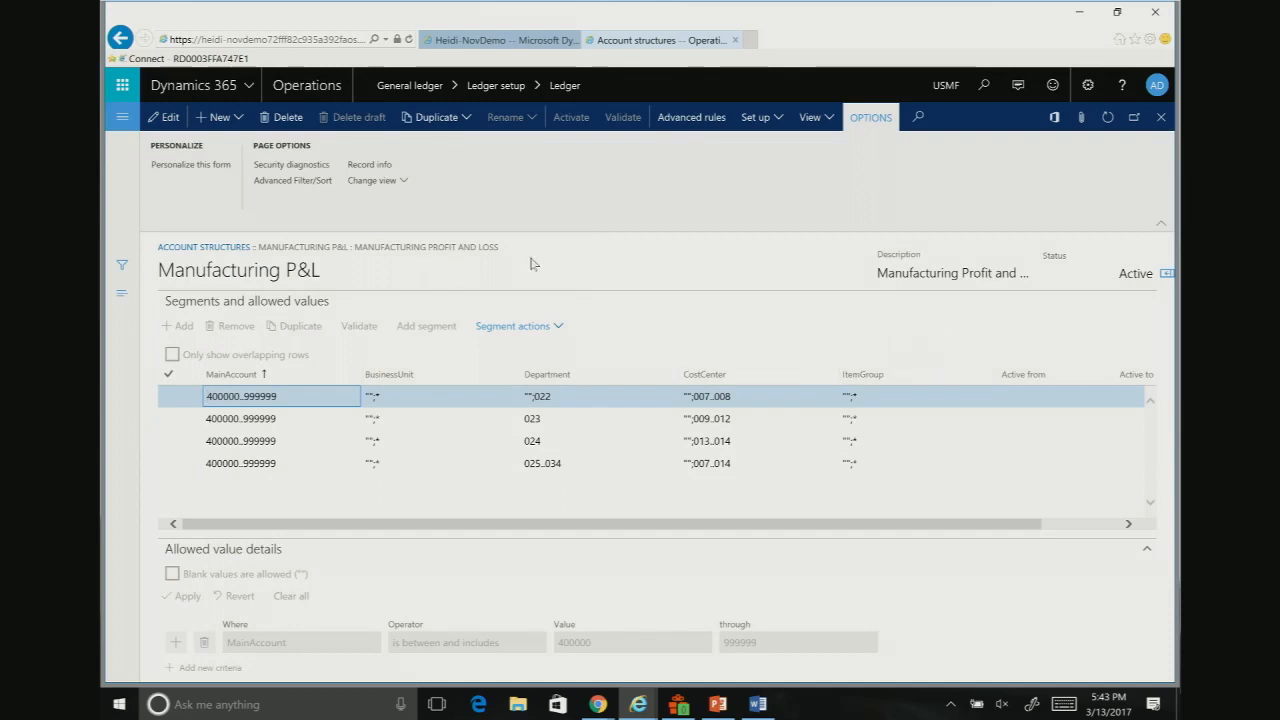
left_click(680, 118)
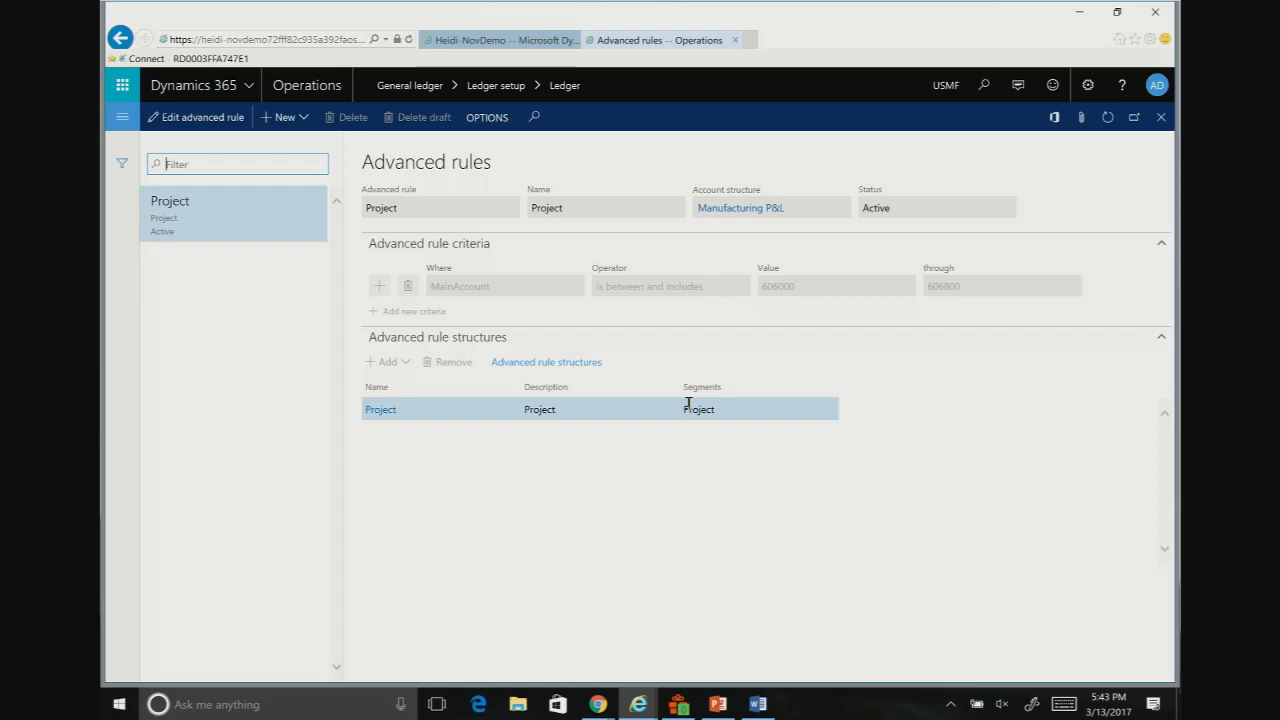
Step: Switch the current company back to CNA (Contoso NA)
left_click(944, 86)
left_click(919, 90)
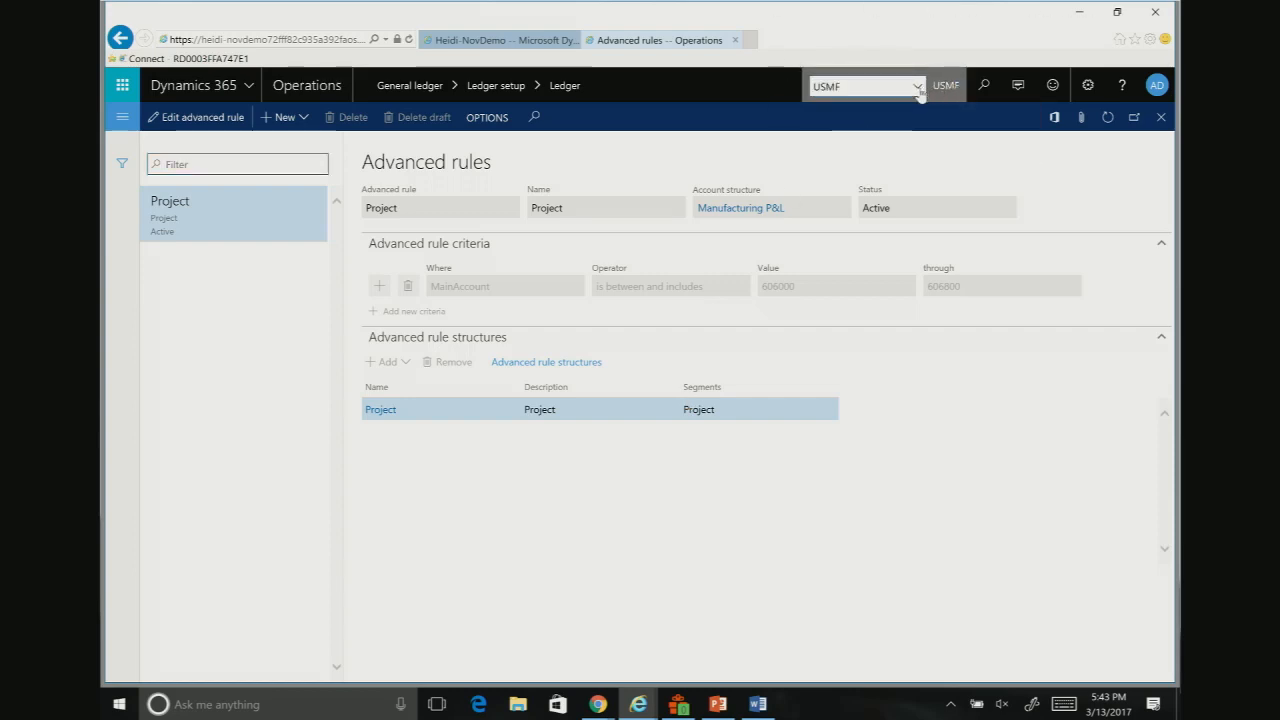
scroll(908, 158, "up", 5)
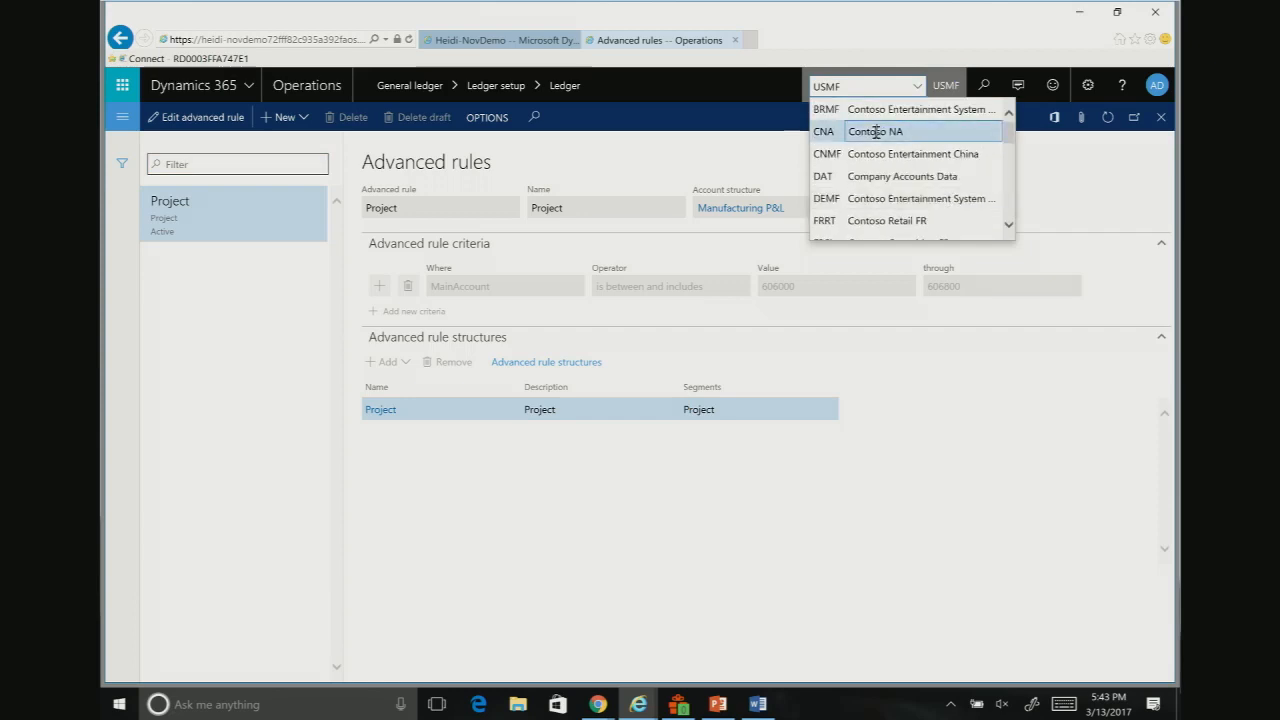
left_click(835, 131)
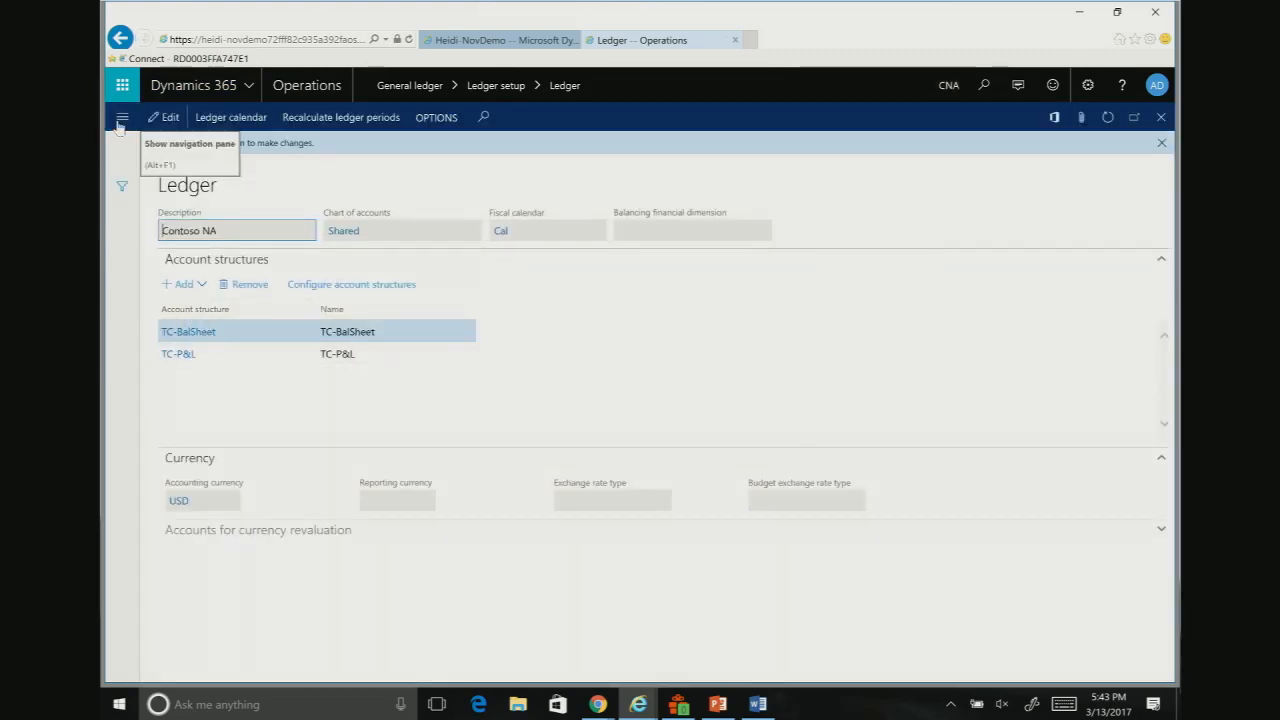
Step: Go to the general journals and open the lines of journal CNA-000001
left_click(121, 119)
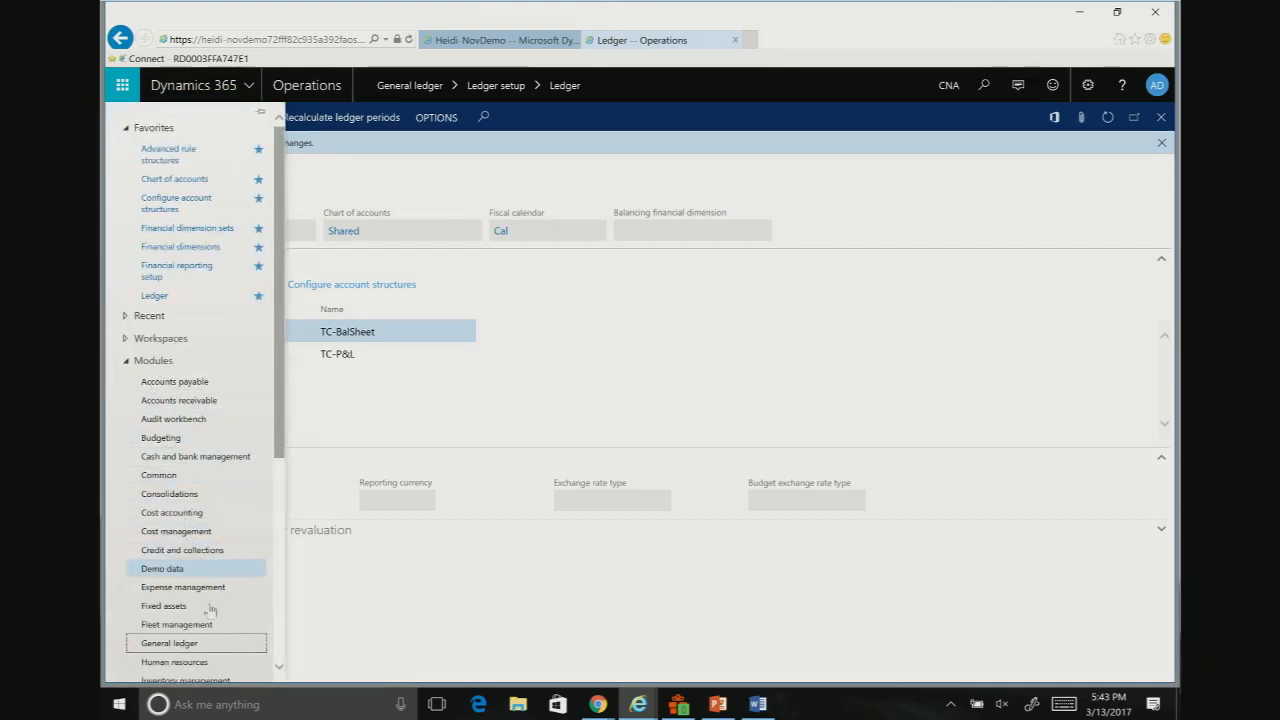
left_click(195, 645)
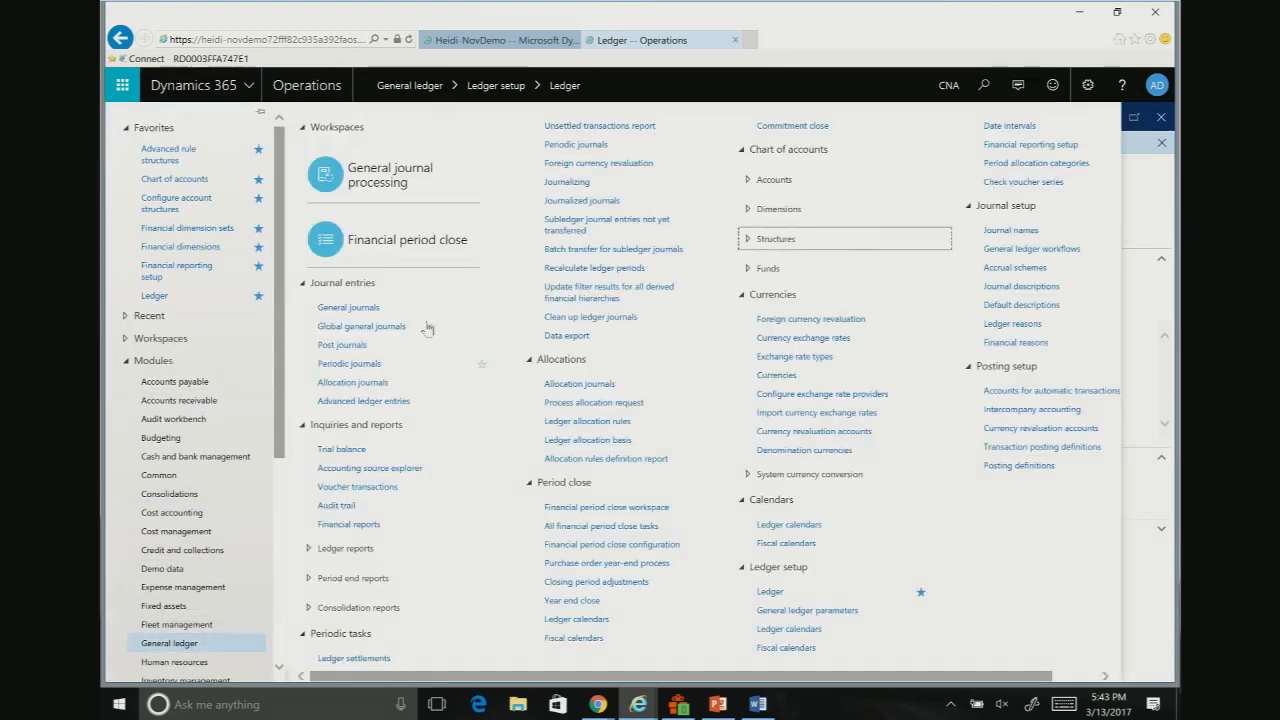
left_click(343, 310)
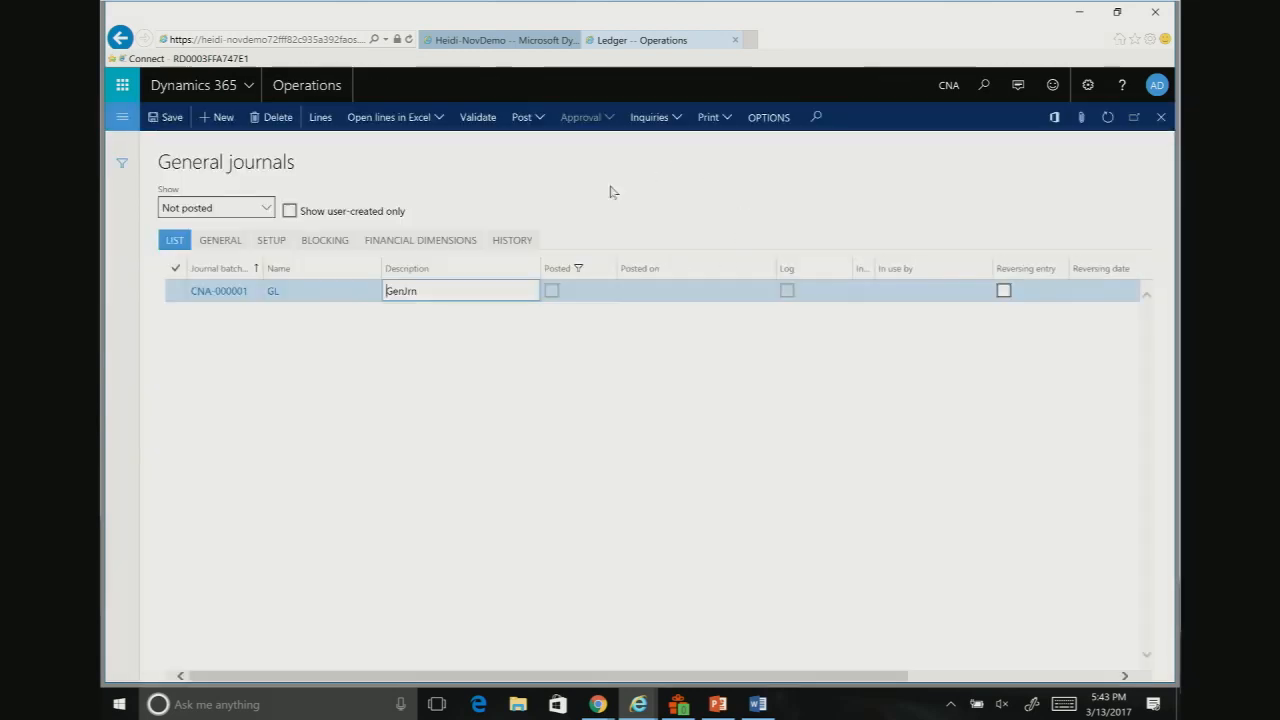
left_click(326, 125)
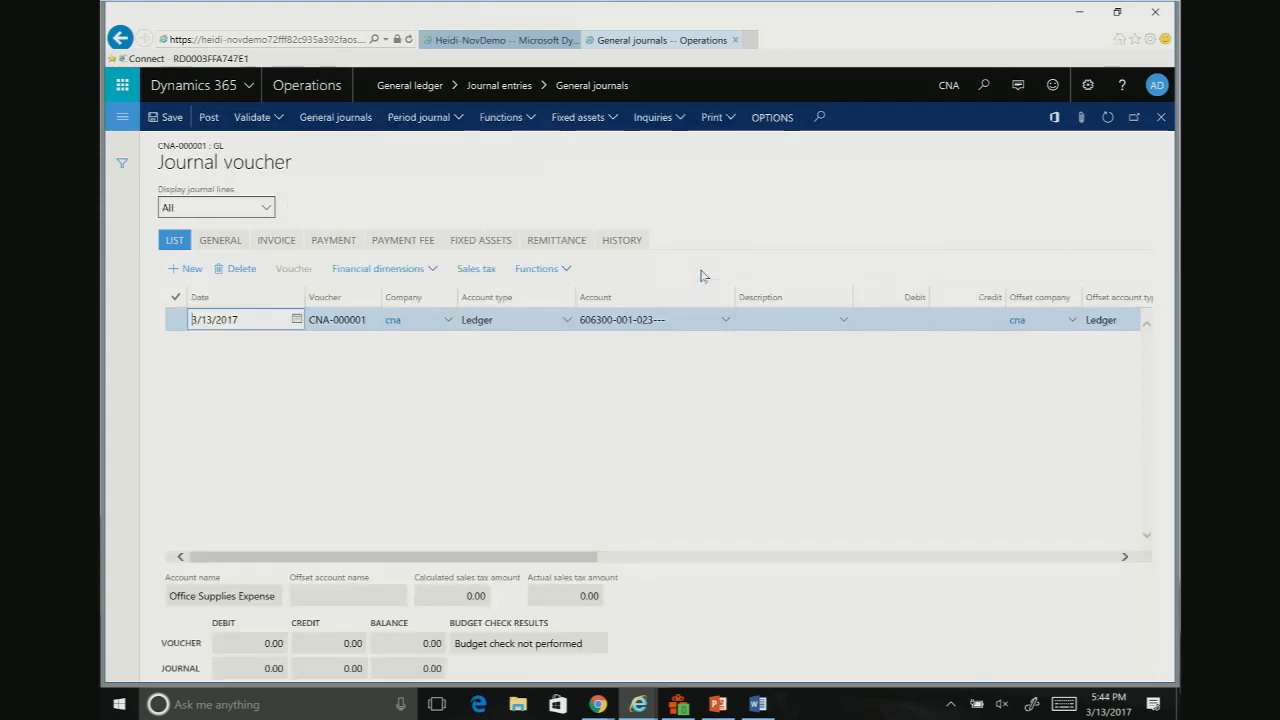
Step: Replace the ledger account on the voucher line with main account 11000 and open its segment lookup
left_click(664, 320)
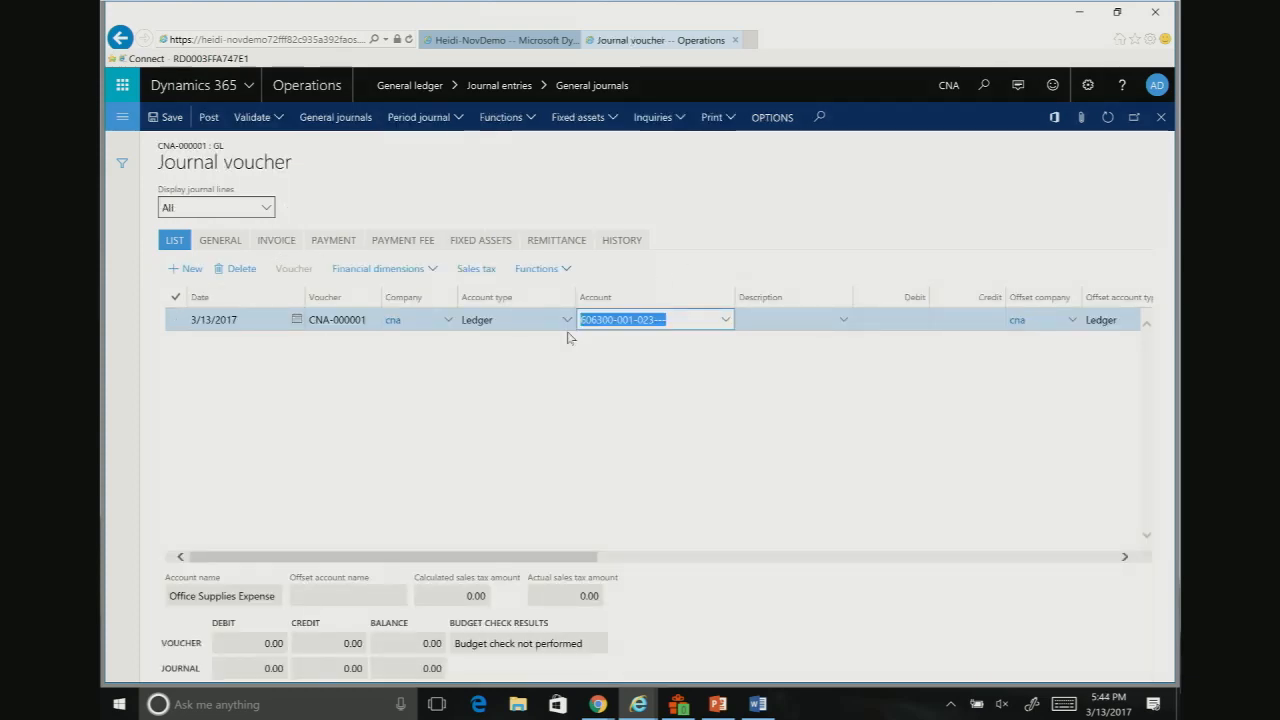
key("BackSpace")
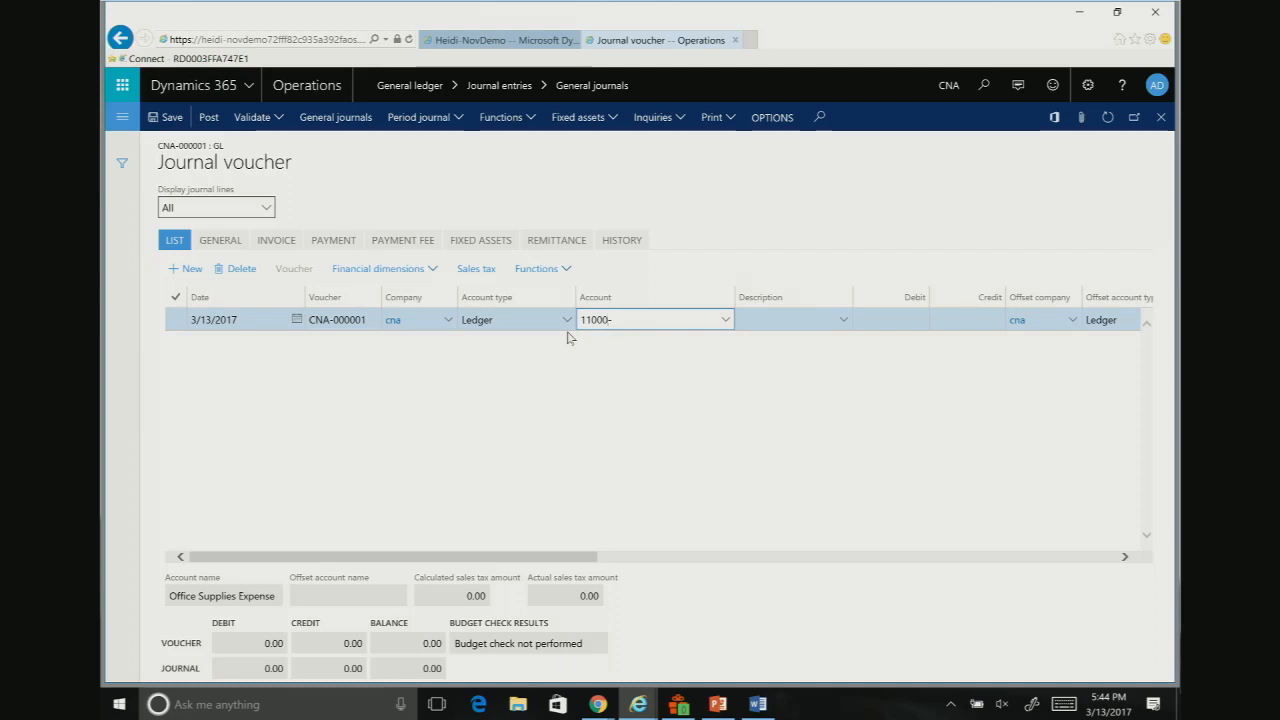
left_click(727, 322)
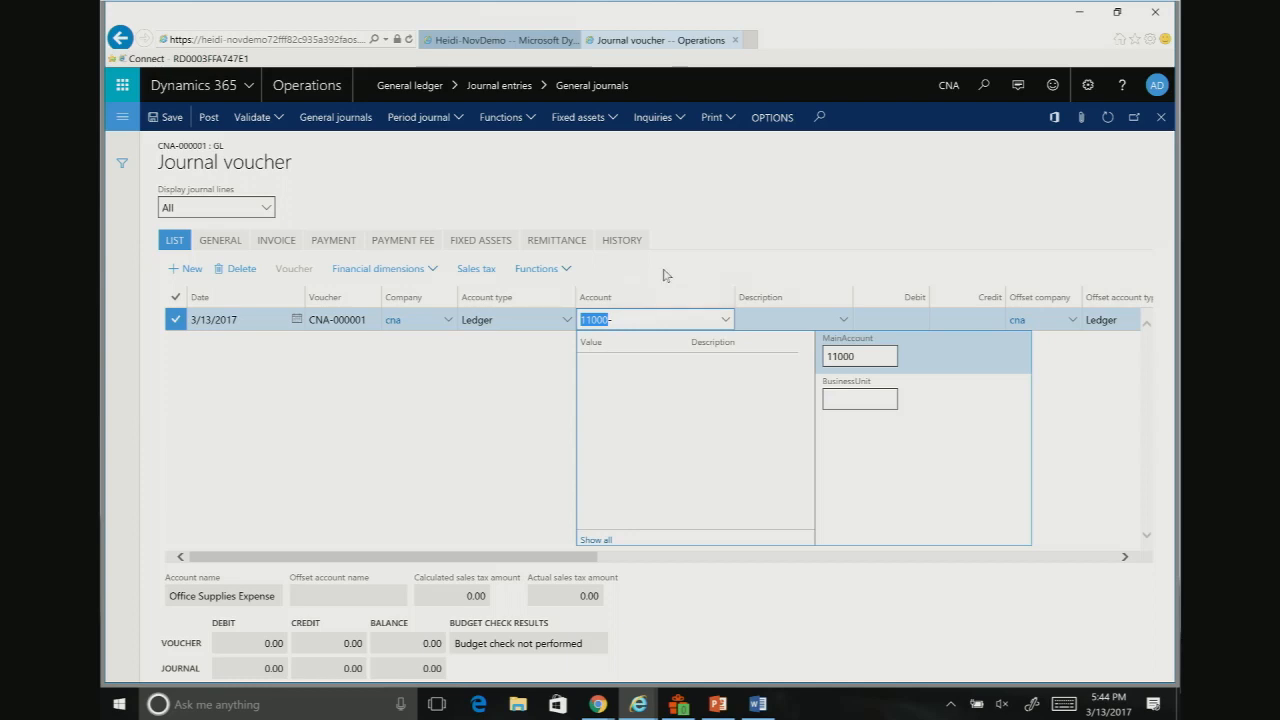
Step: Look briefly at the transaction entry rules slide in PowerPoint, then try to leave the journal voucher for the Ledger page
left_click(717, 704)
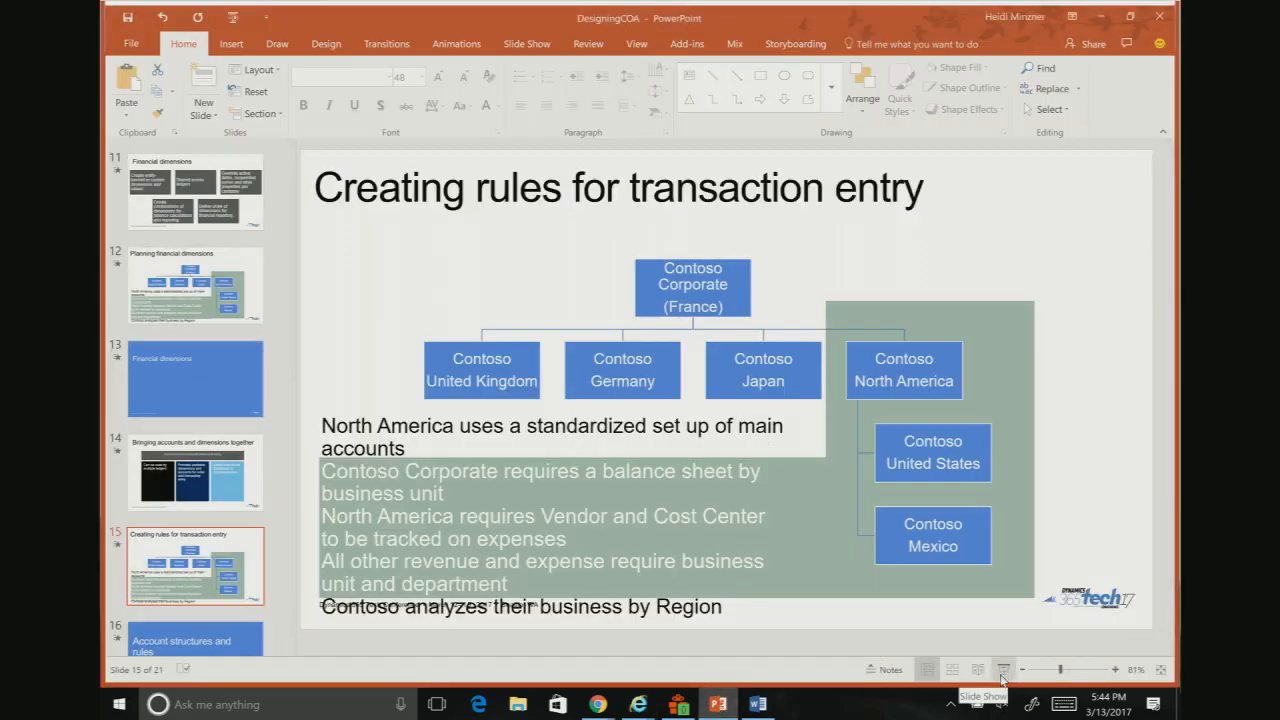
left_click(1100, 18)
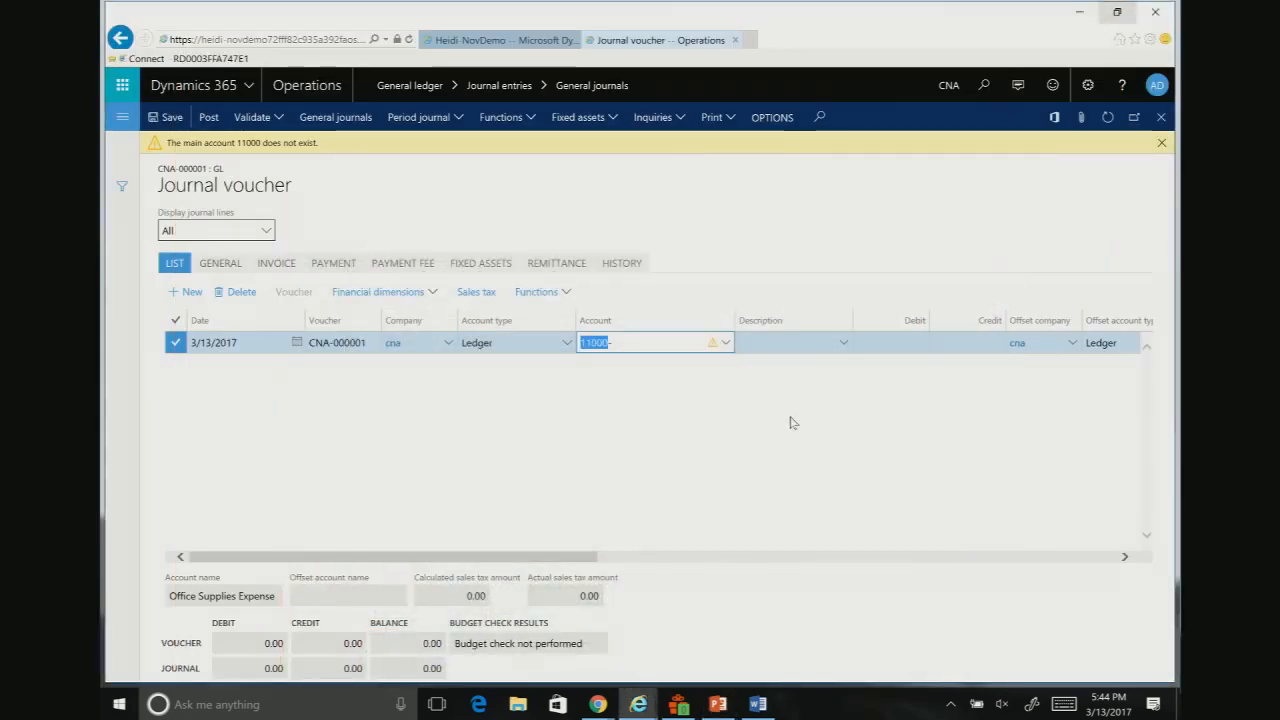
left_click(123, 118)
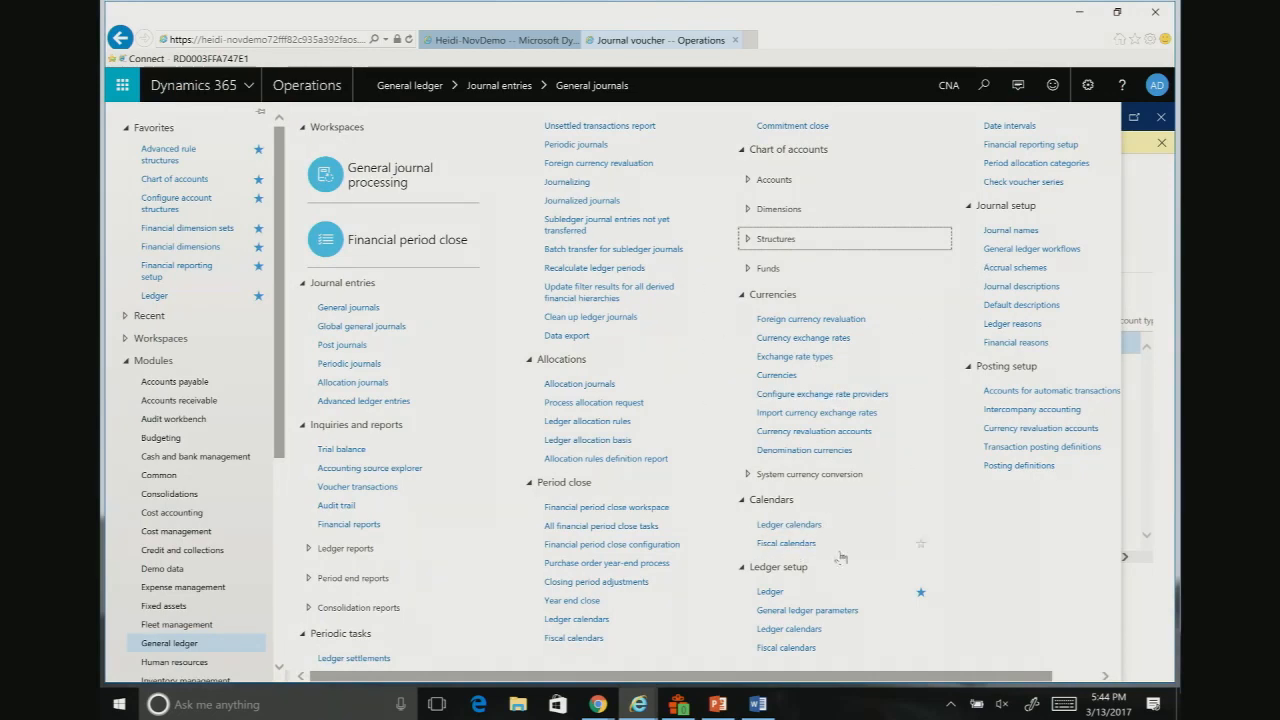
left_click(155, 294)
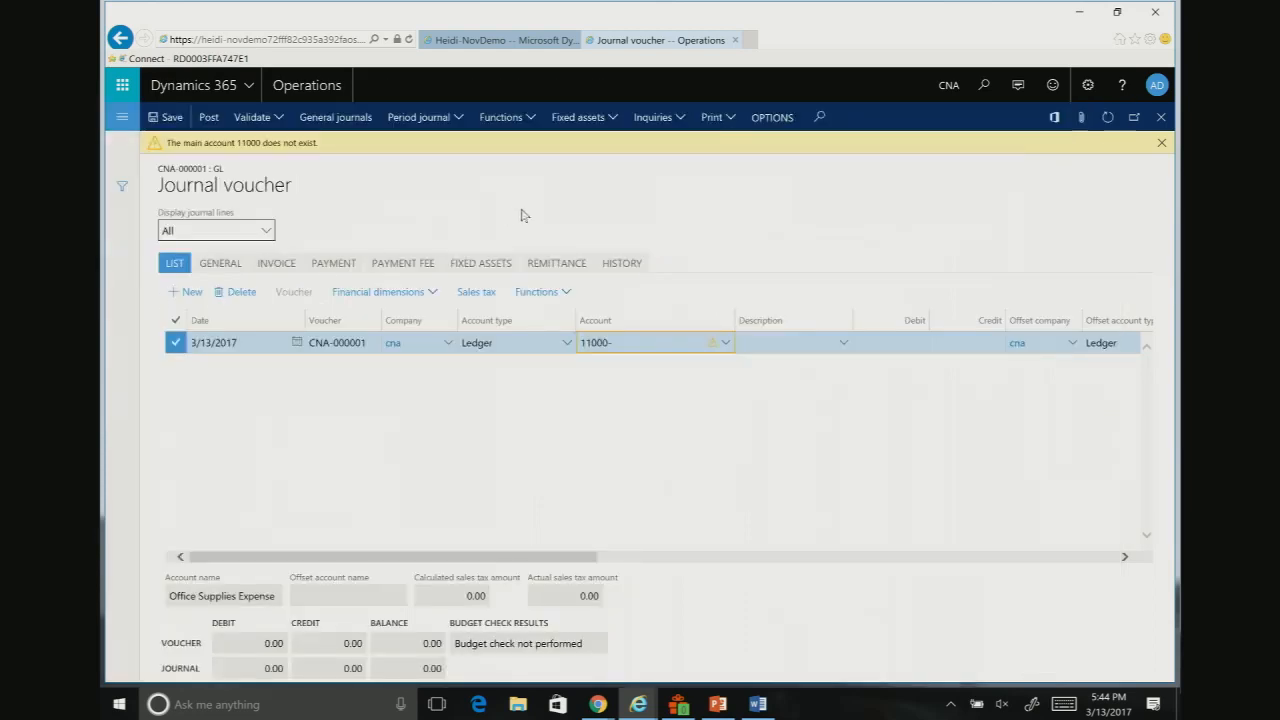
left_click(827, 408)
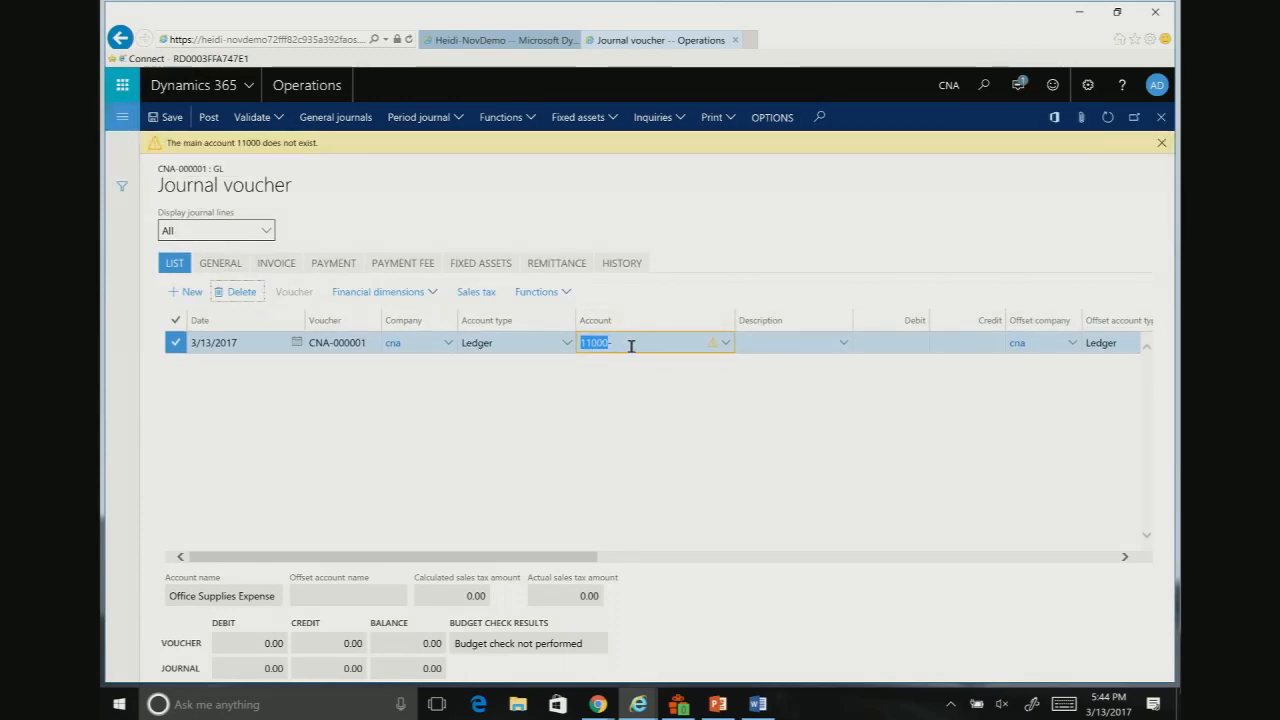
Step: Clear account 11000 from the voucher line and delete the line
left_click(517, 342)
left_click(640, 343)
left_click_drag(640, 343, 562, 345)
key("BackSpace")
left_click(241, 294)
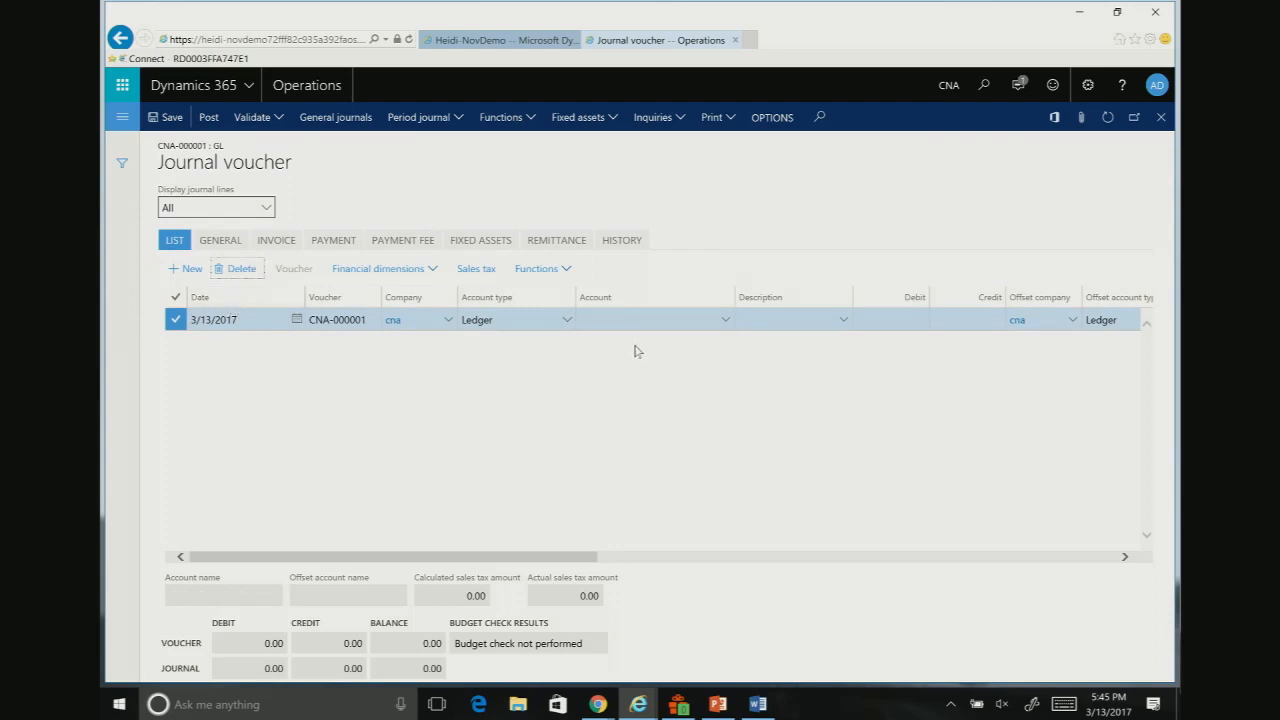
Step: Open the Contoso NA ledger for editing and set its balancing financial dimension to BusinessUnit
left_click(122, 117)
left_click(150, 296)
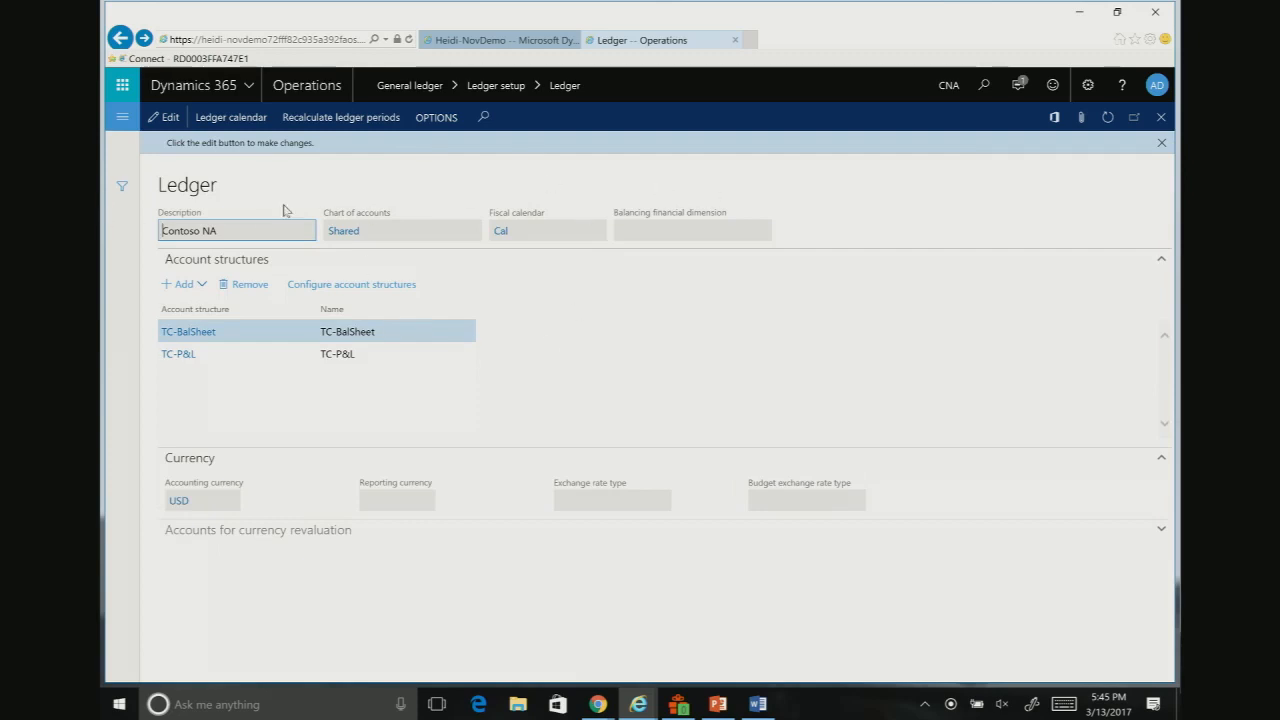
left_click(157, 119)
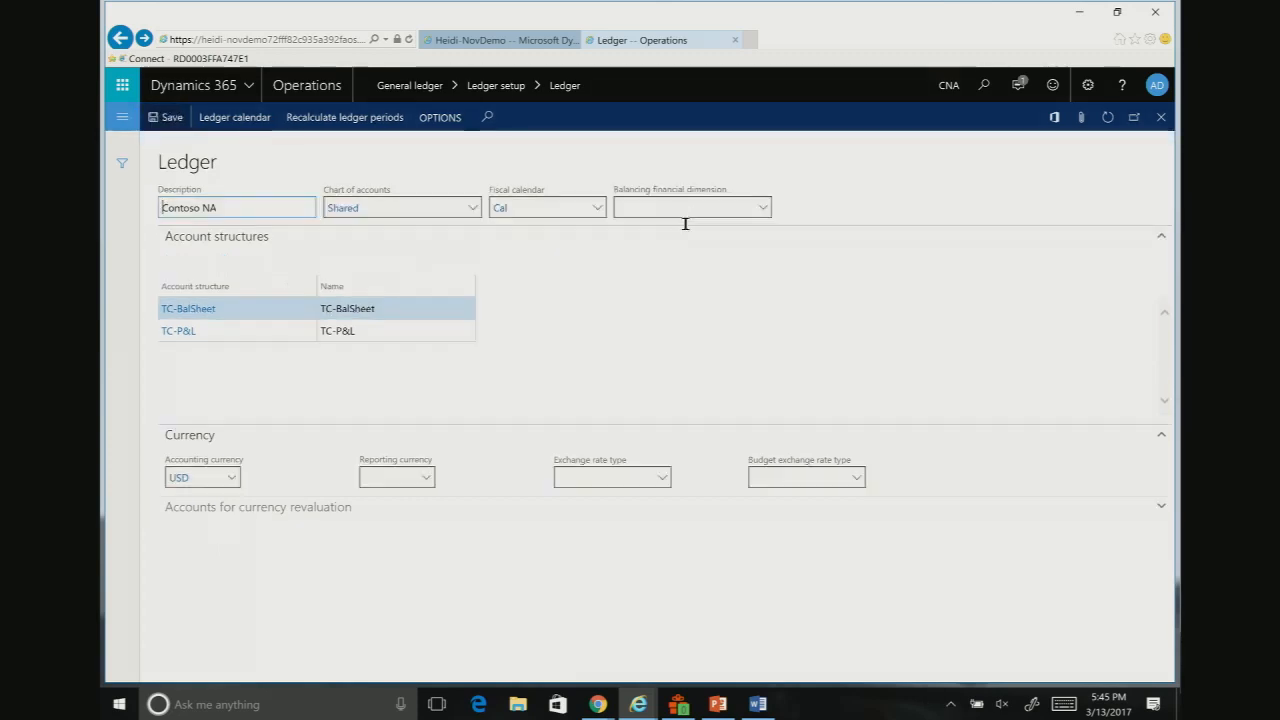
left_click(764, 208)
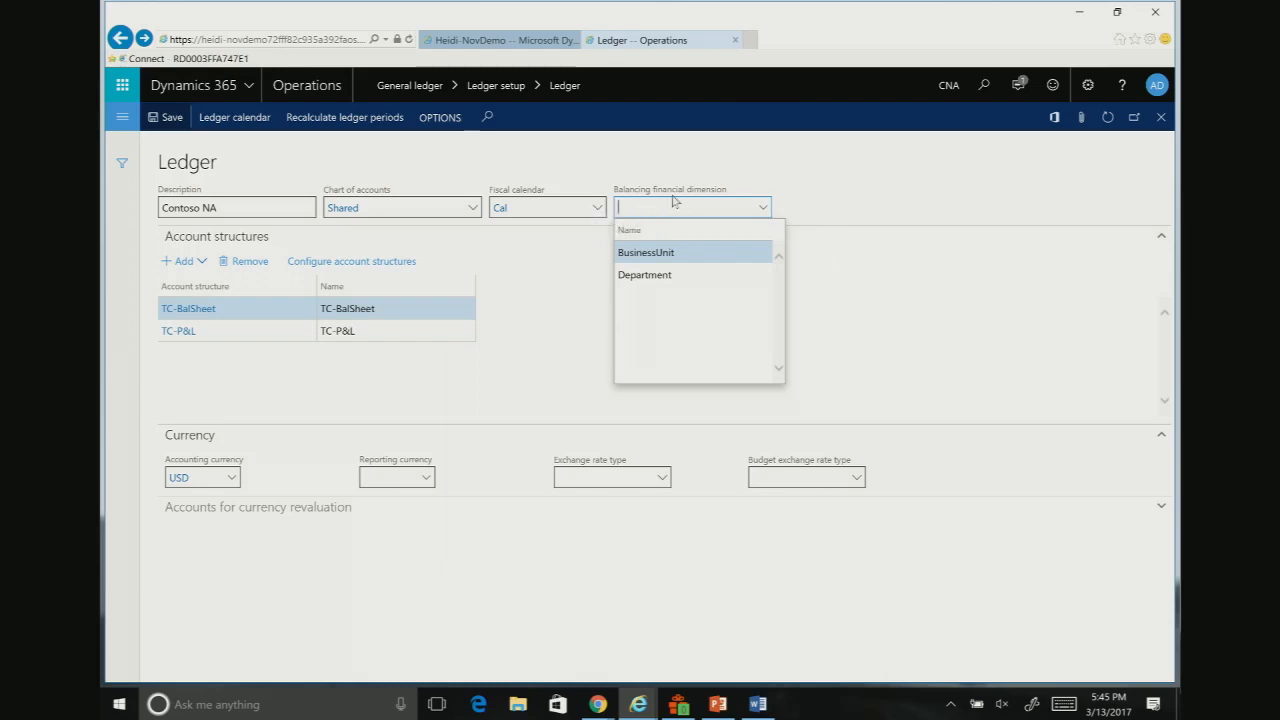
left_click(647, 254)
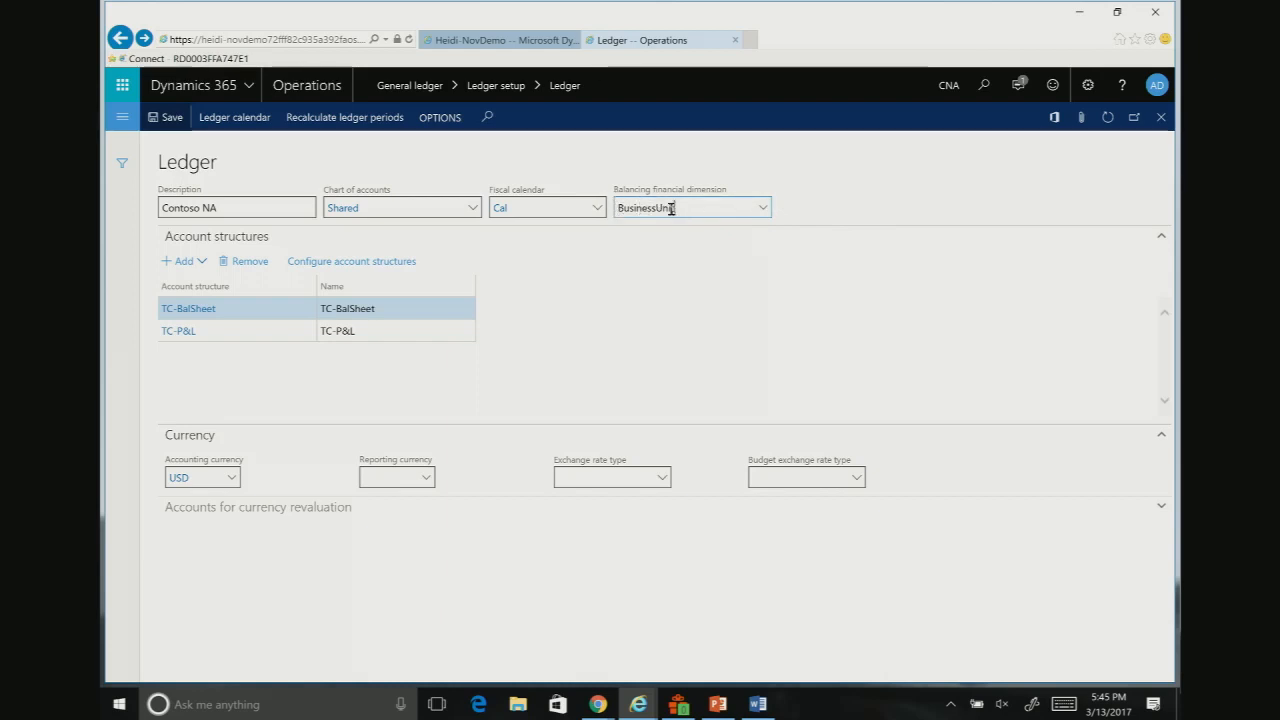
Step: Save the Contoso NA ledger and open the Accounts for automatic transactions page under General ledger posting setup
mouse_move(690, 209)
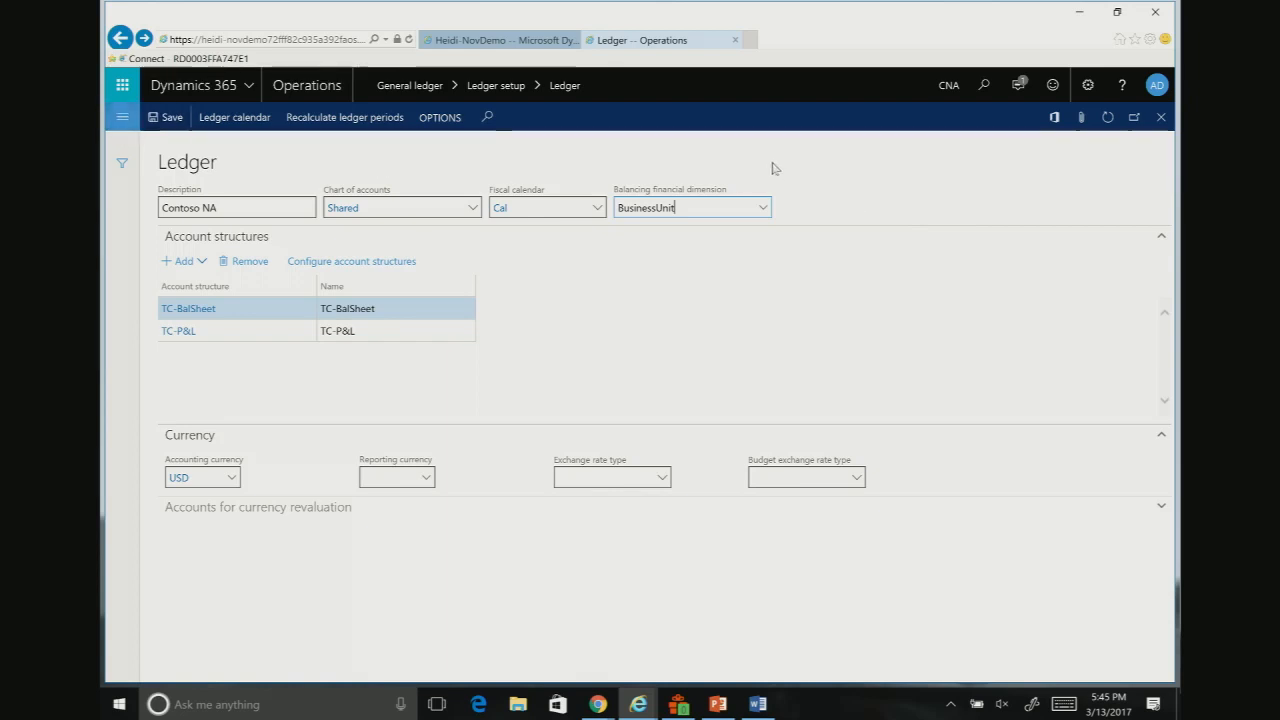
left_click(160, 118)
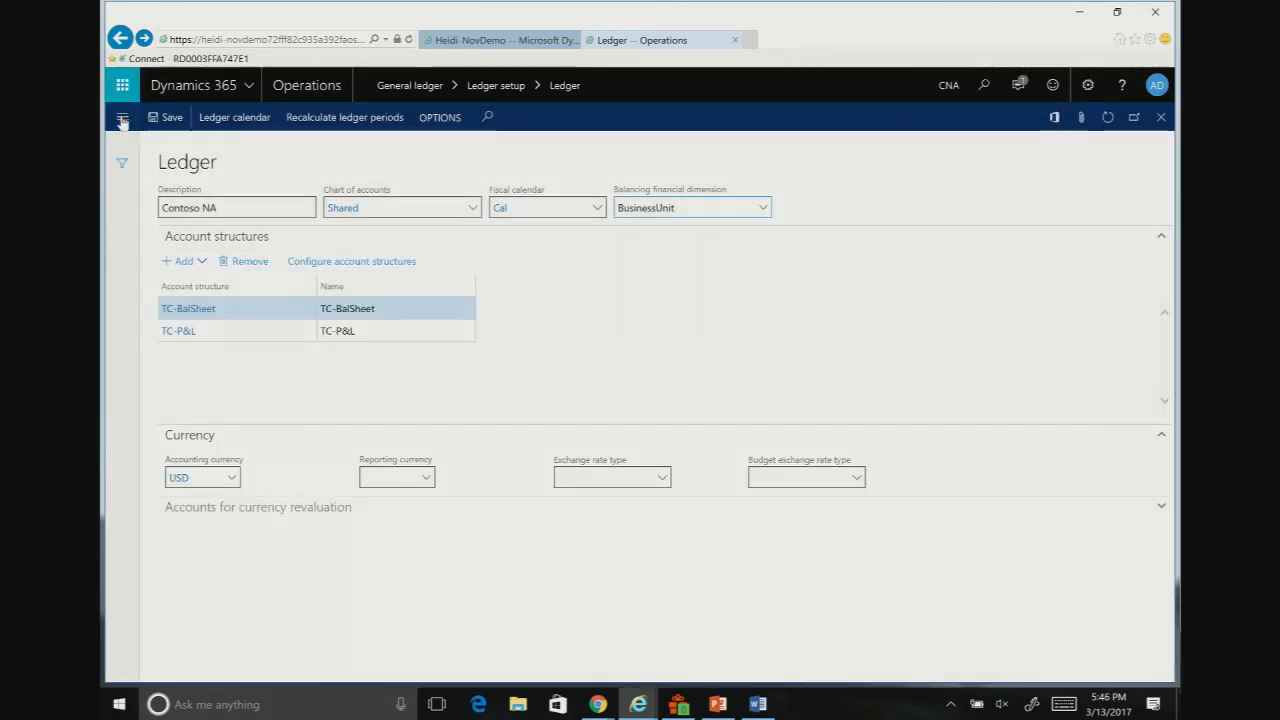
left_click(122, 117)
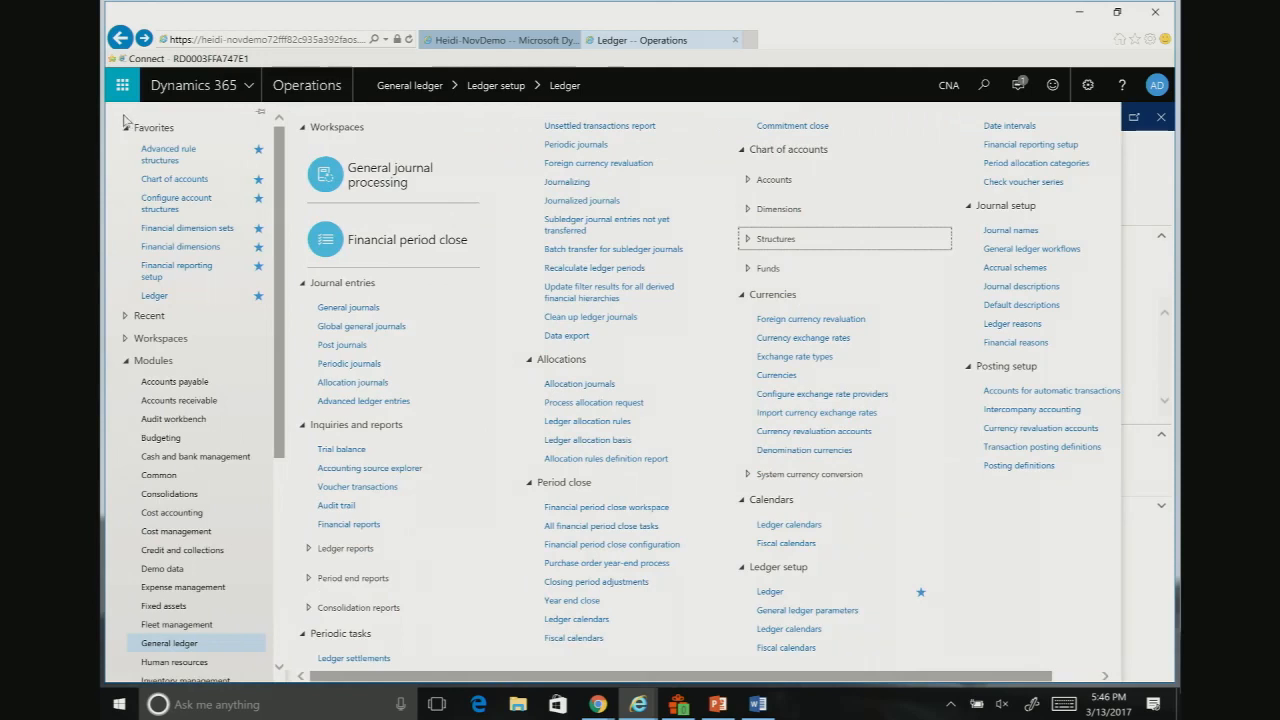
left_click(750, 182)
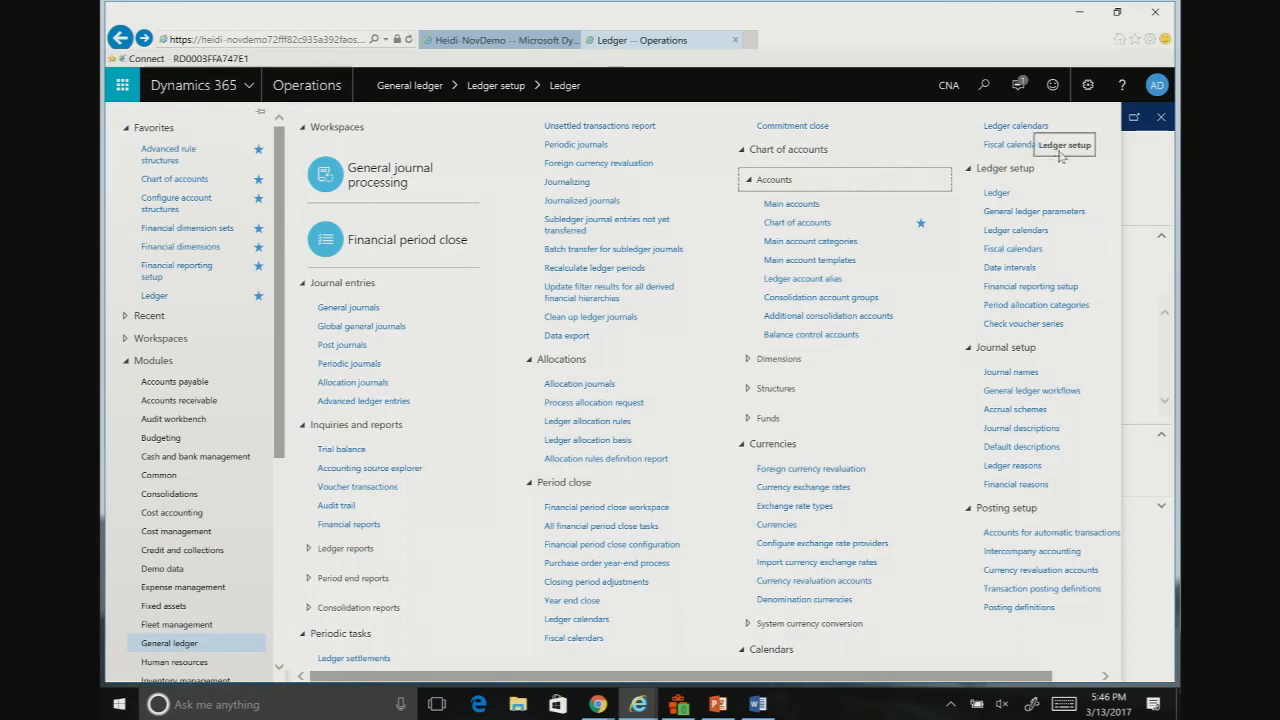
left_click(1045, 534)
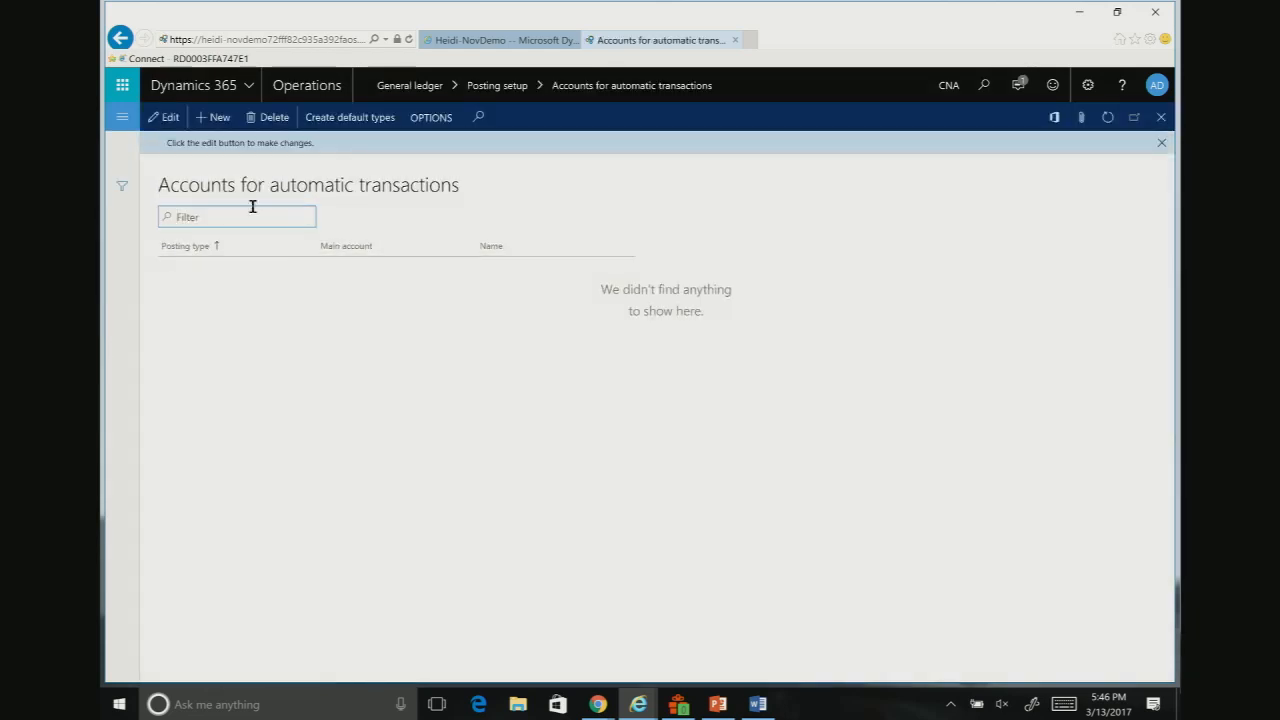
Step: Add a new automatic transaction line with posting type Interunit - debit and go to its main account field
left_click(219, 119)
left_click(308, 245)
scroll(293, 471, "down", 3)
scroll(293, 471, "down", 20)
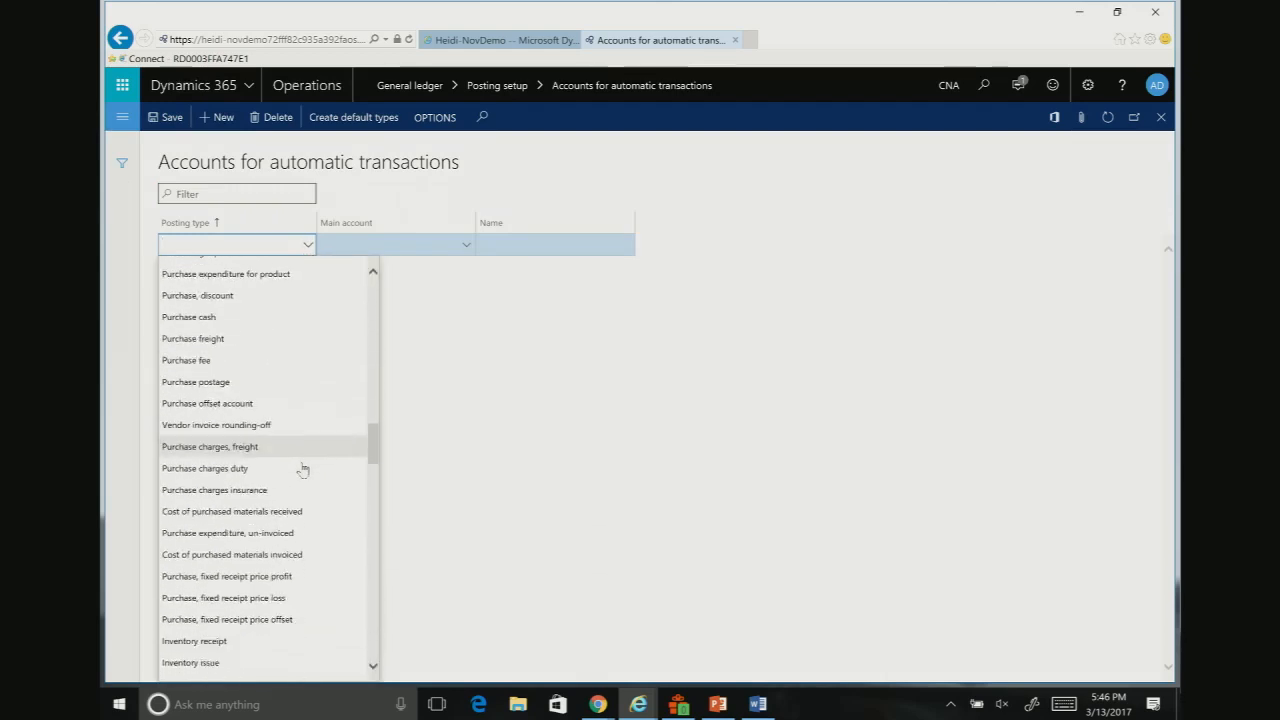
scroll(303, 469, "down", 20)
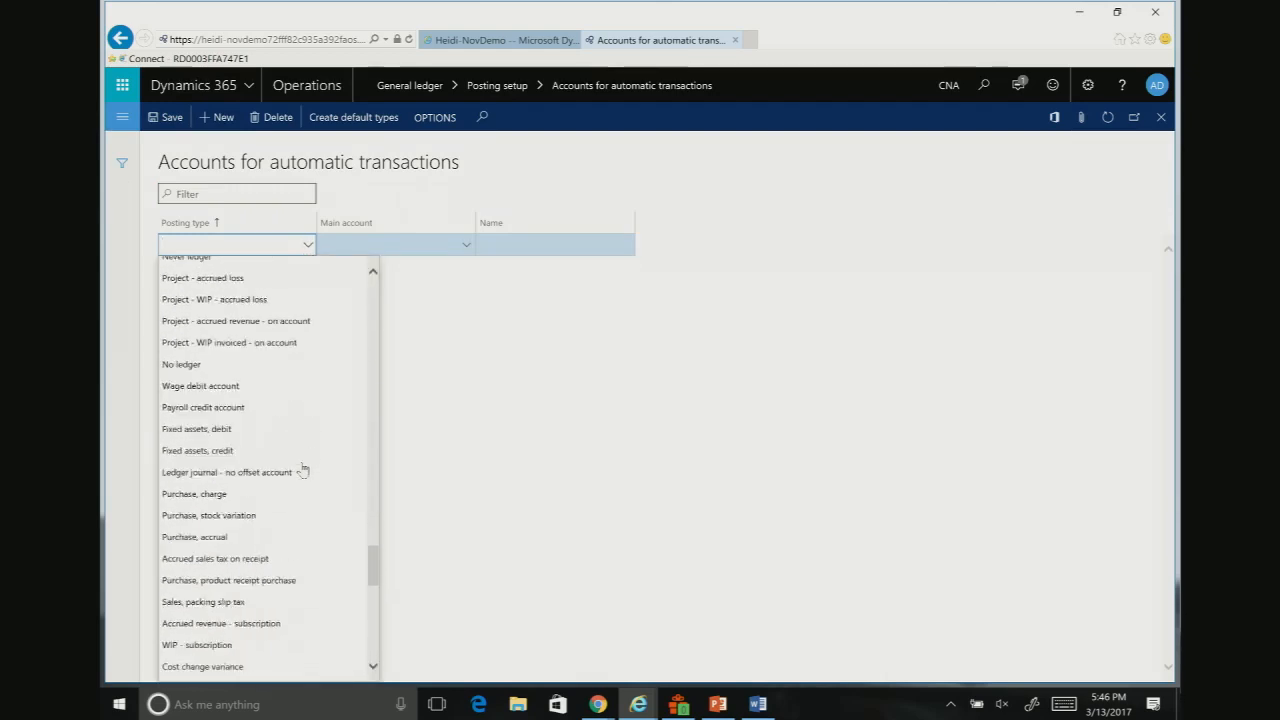
scroll(303, 469, "down", 10)
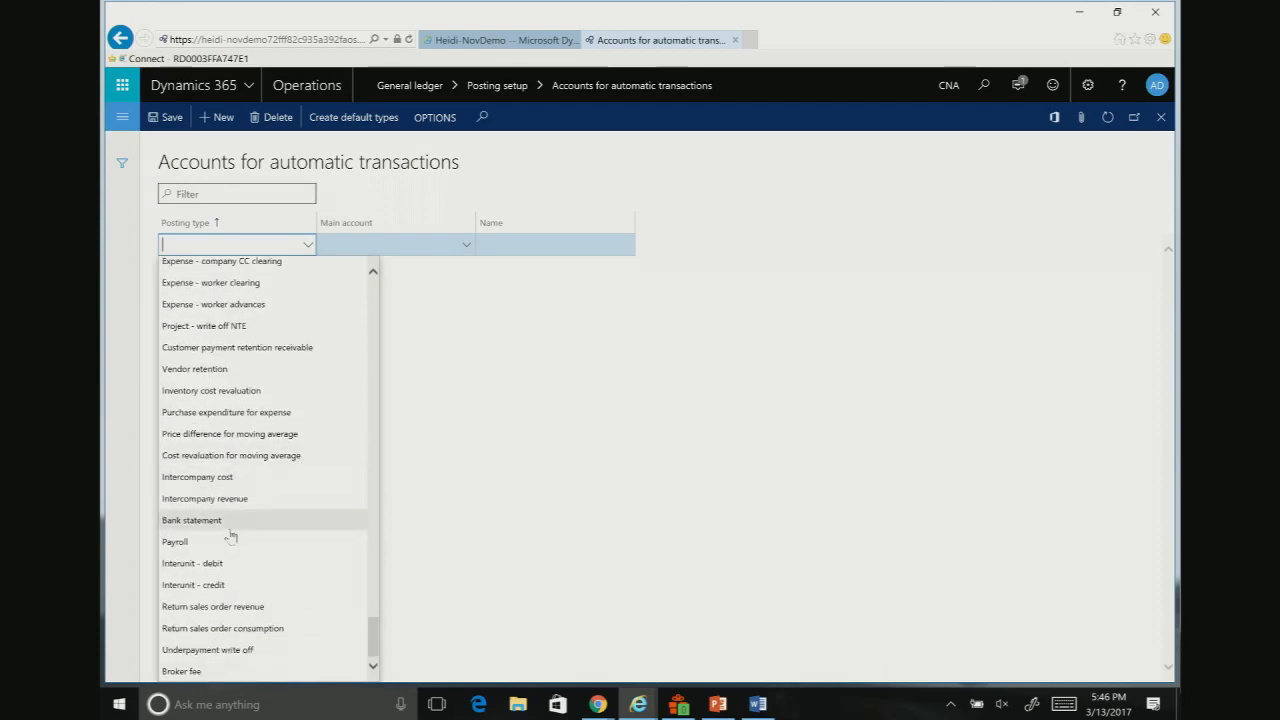
left_click(225, 566)
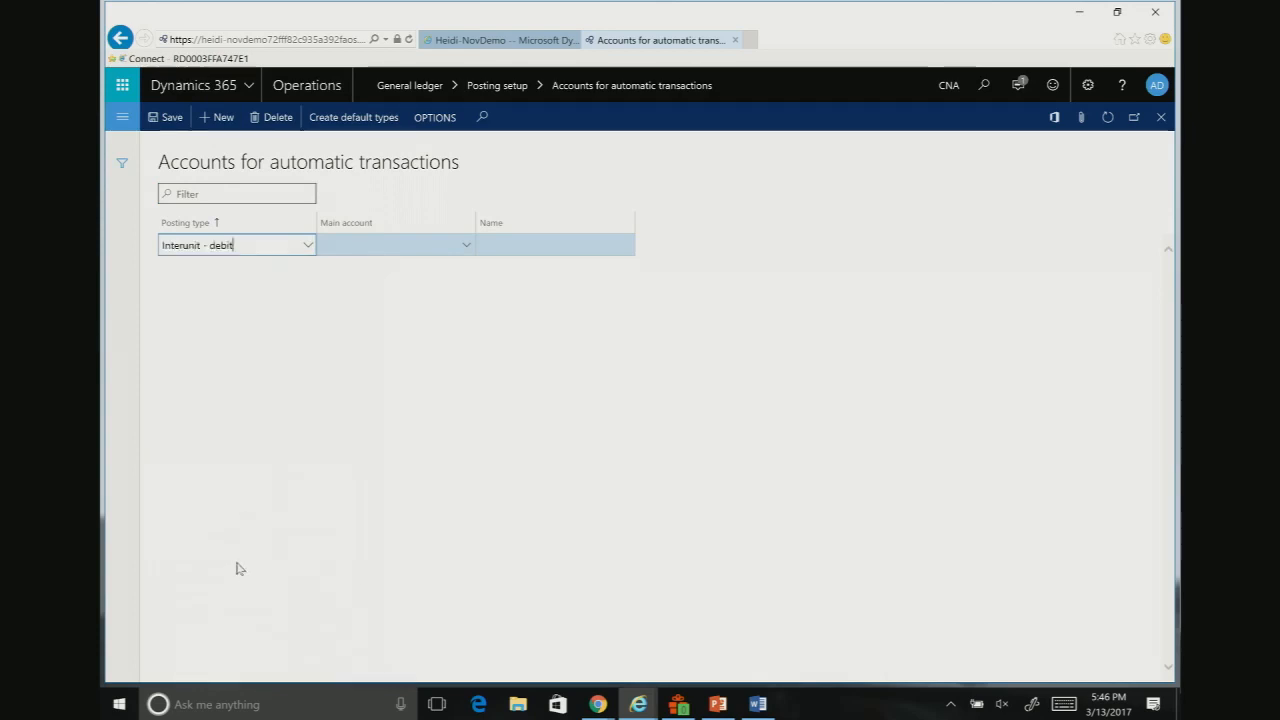
left_click(365, 247)
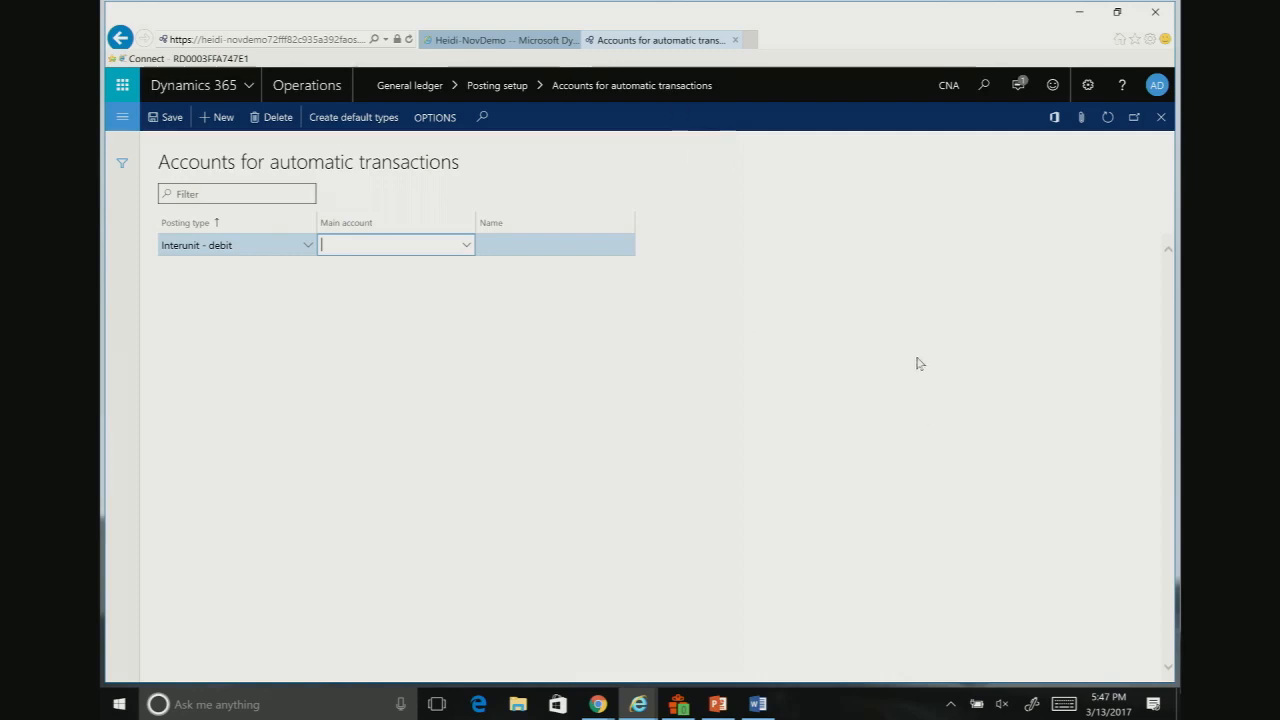
Step: Switch to the DesigningCOA presentation in PowerPoint and display slide 18, Reporting considerations
left_click(718, 704)
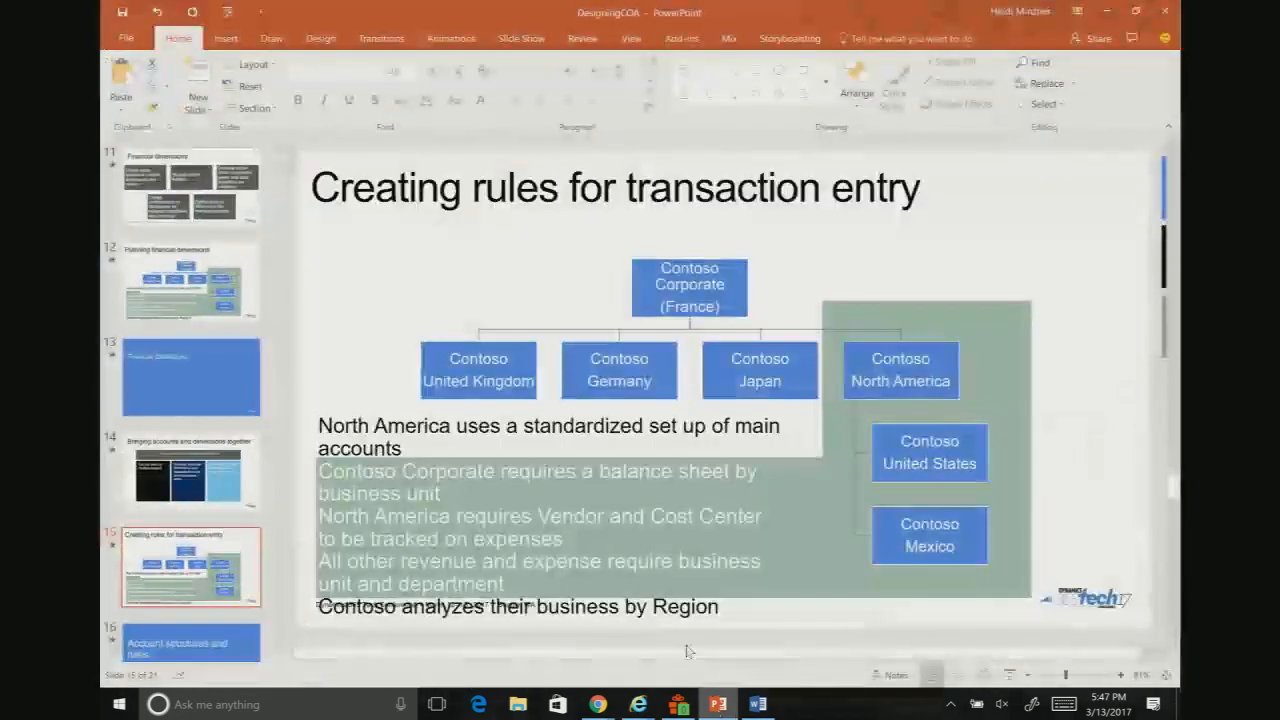
scroll(205, 527, "down", 5)
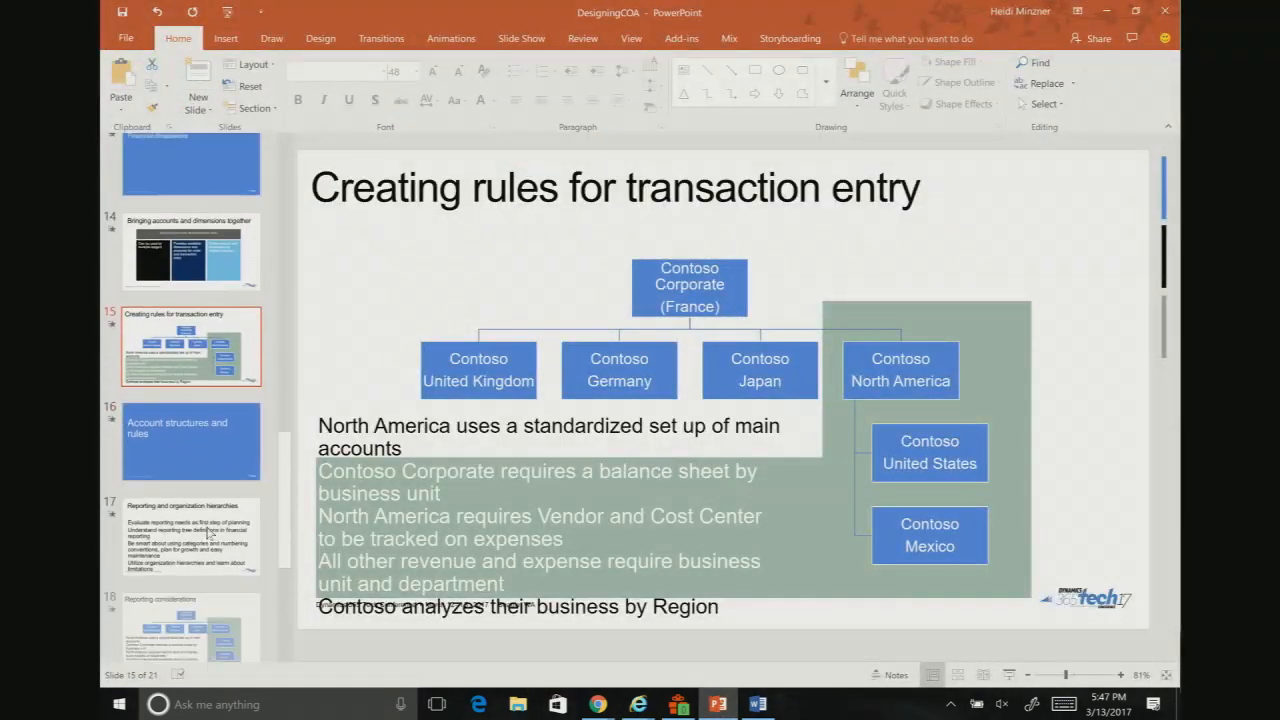
scroll(210, 532, "down", 3)
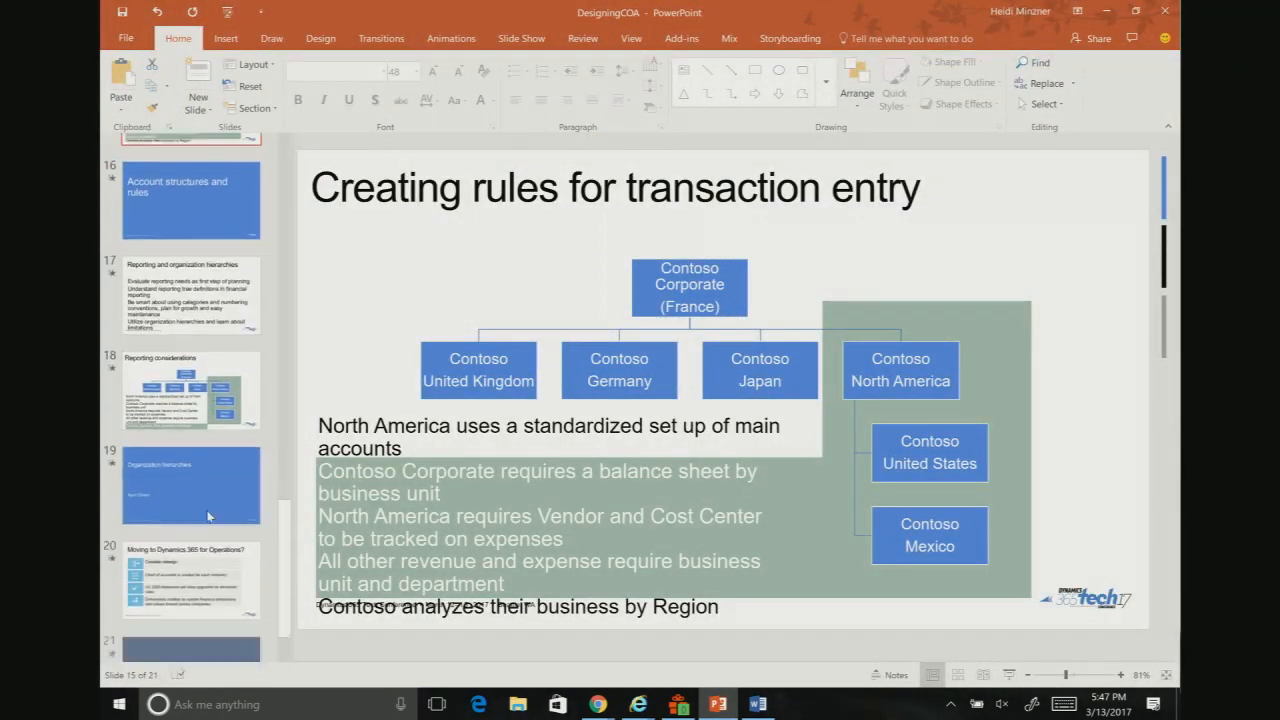
left_click(185, 425)
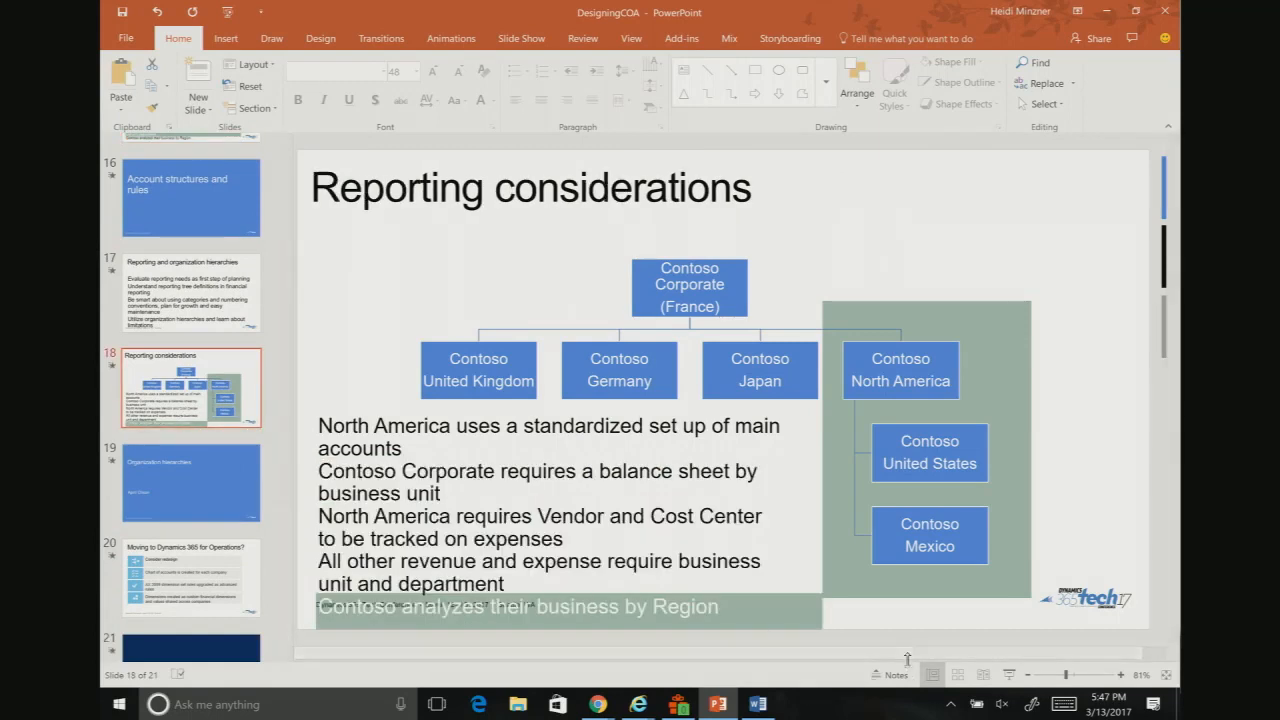
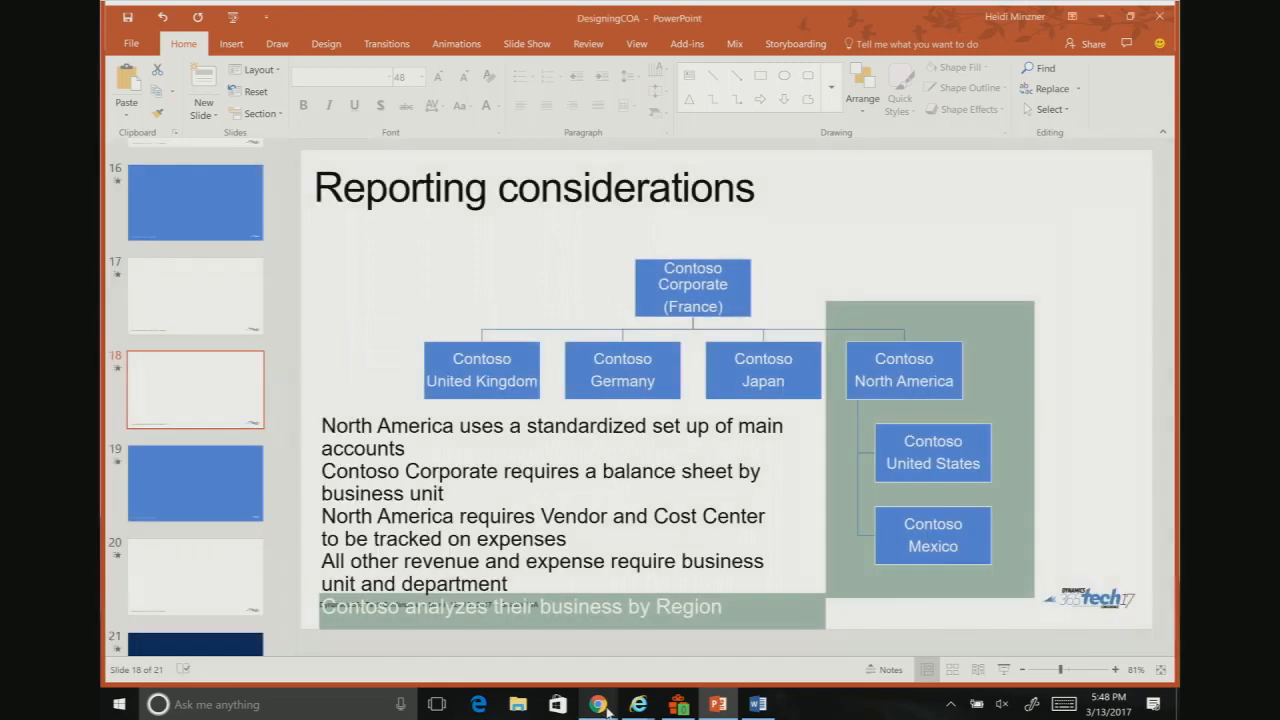
Step: Switch to Dynamics 365 in Internet Explorer and open Financial reporting setup under General ledger's Ledger setup
mouse_move(638, 704)
left_click(606, 588)
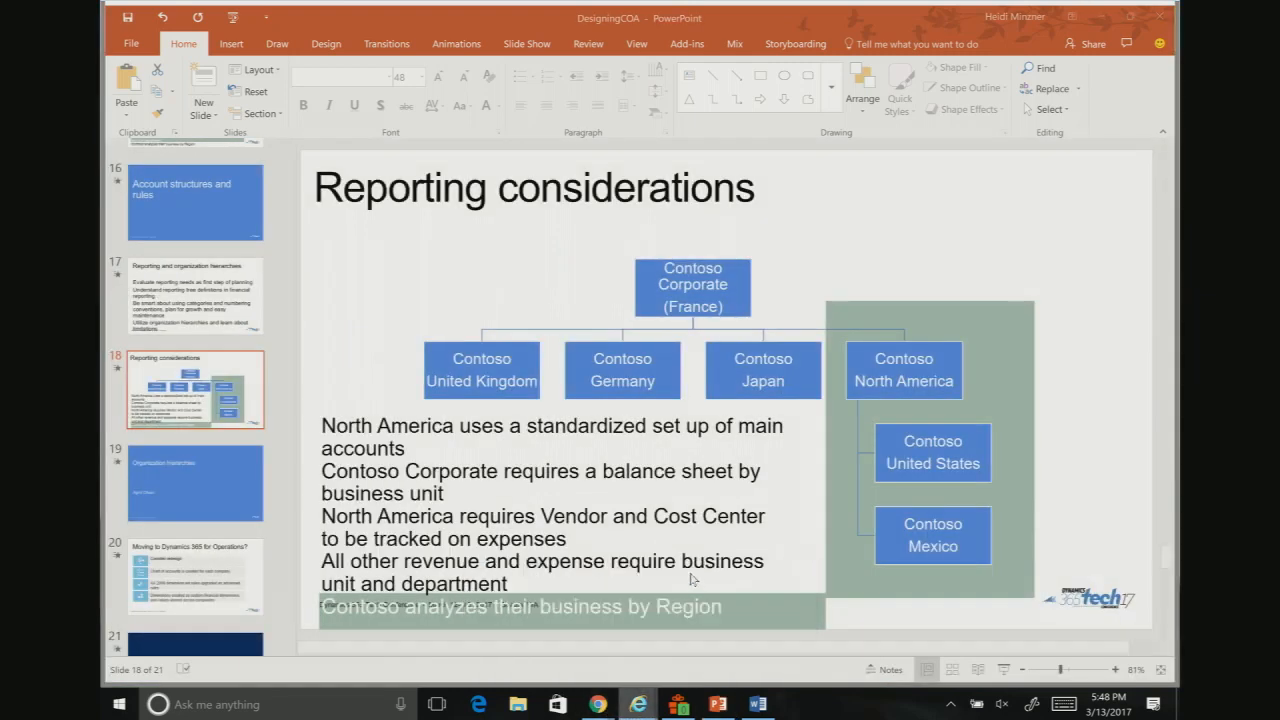
left_click(123, 118)
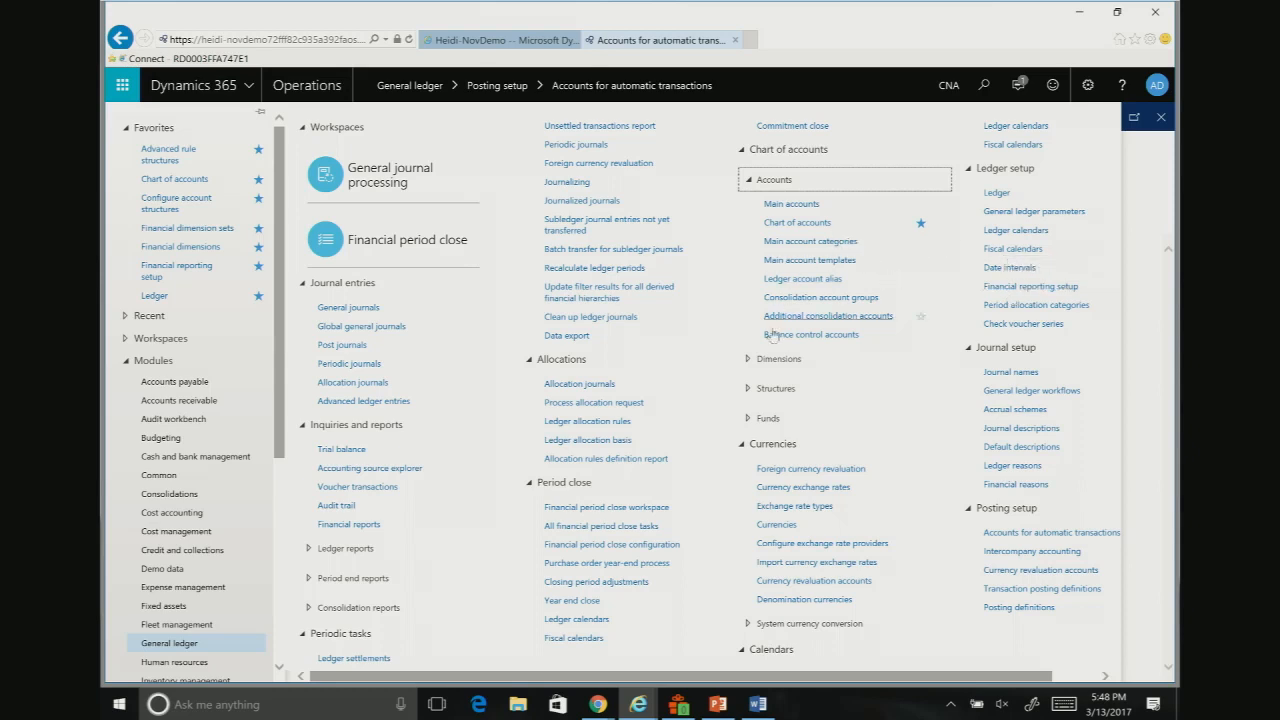
left_click(749, 358)
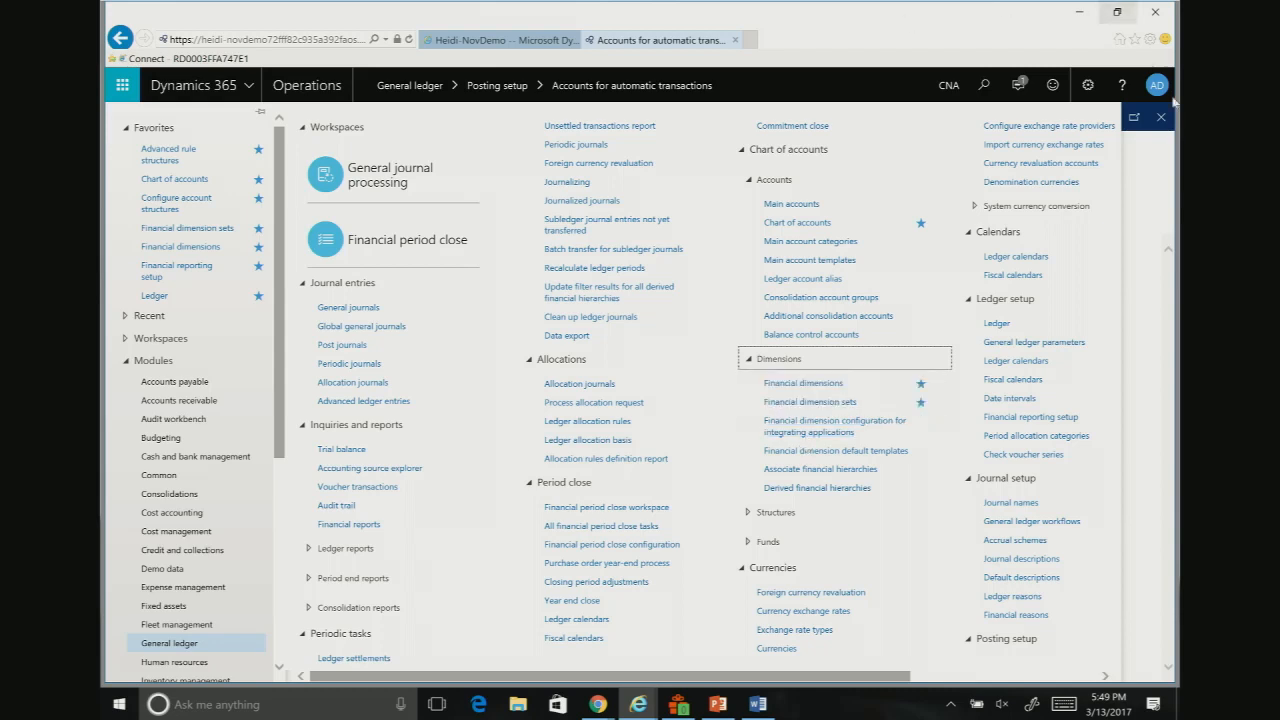
left_click(1044, 417)
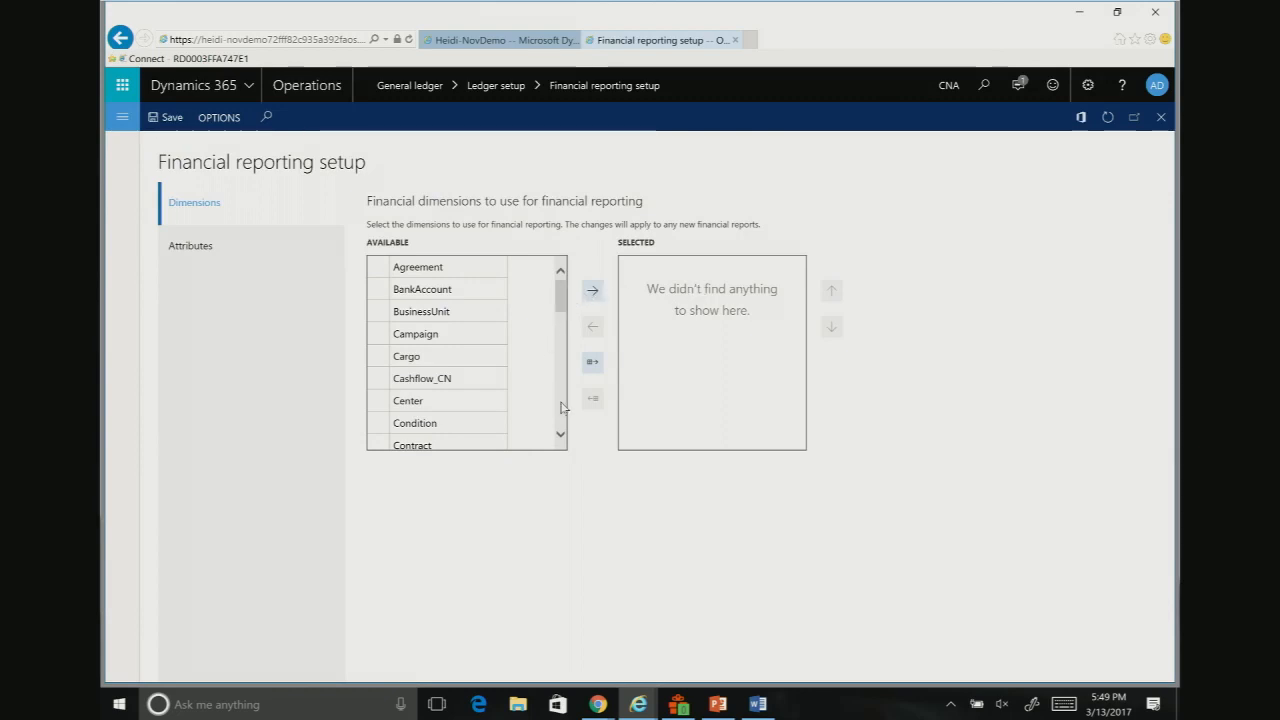
Step: Add MainAccount and BusinessUnit to the financial dimensions used for financial reporting
scroll(561, 407, "down", 3)
scroll(555, 400, "down", 3)
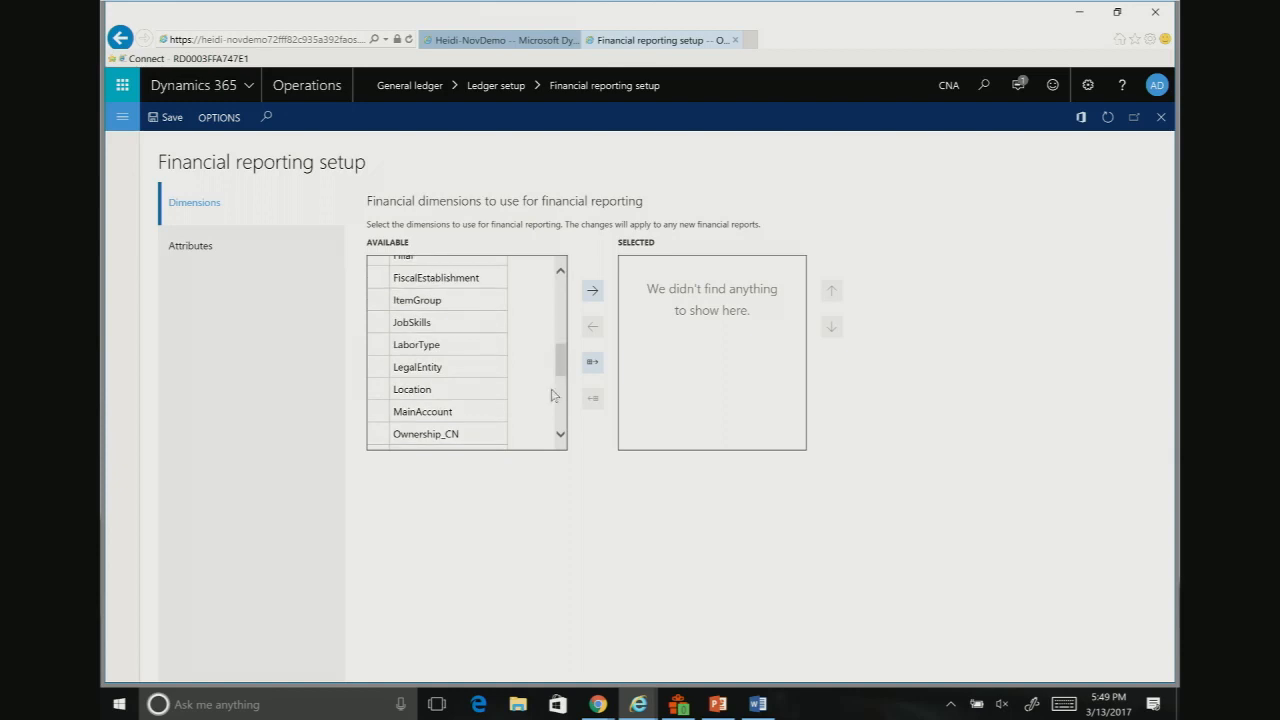
left_click(452, 412)
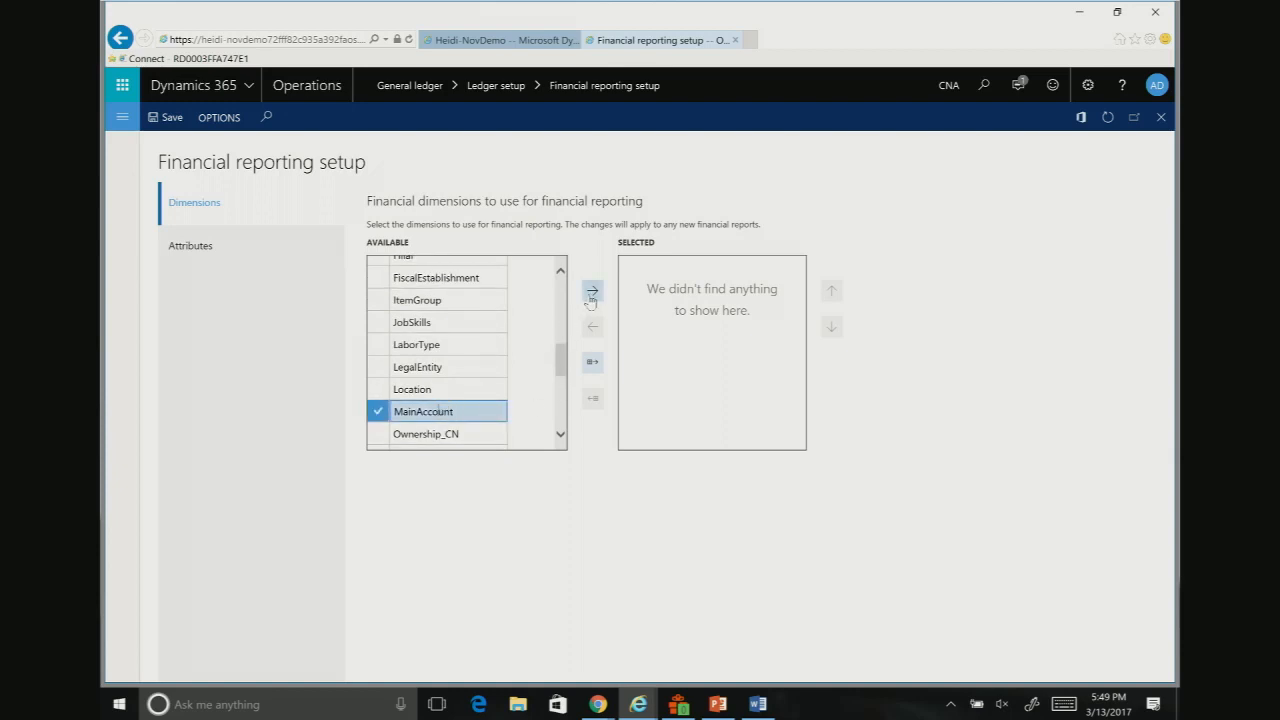
left_click(592, 292)
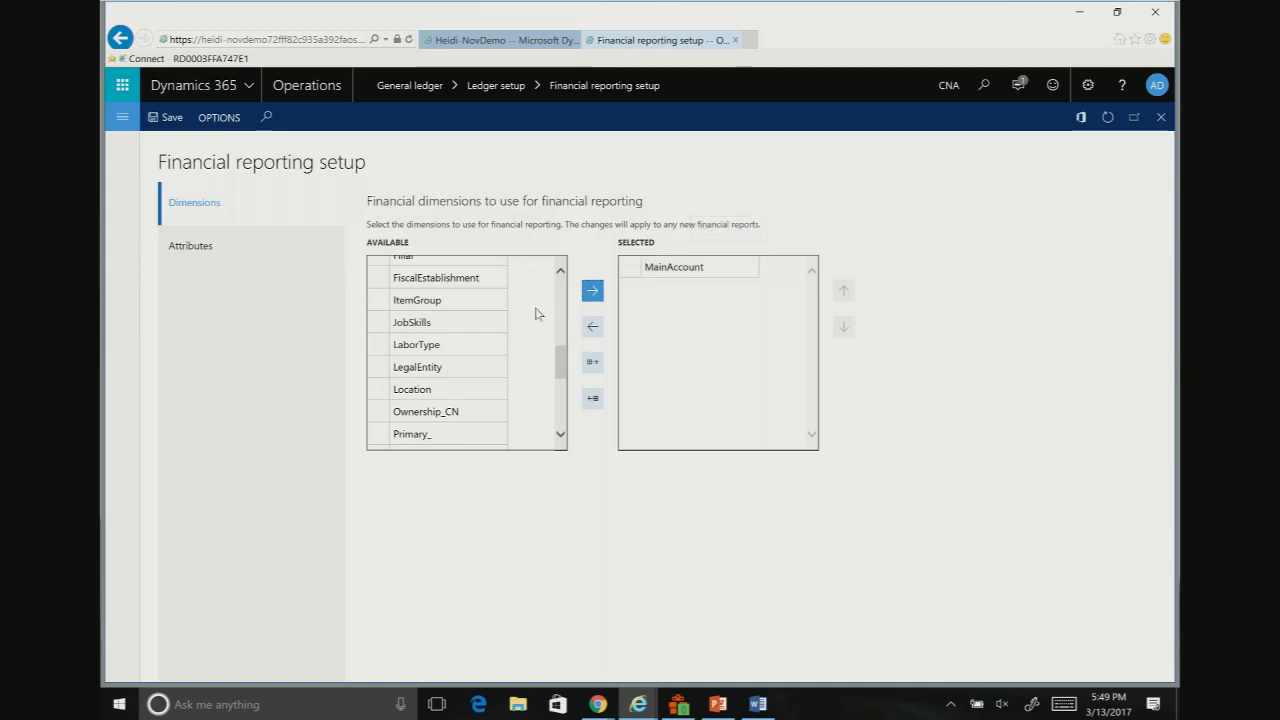
scroll(560, 295, "up", 5)
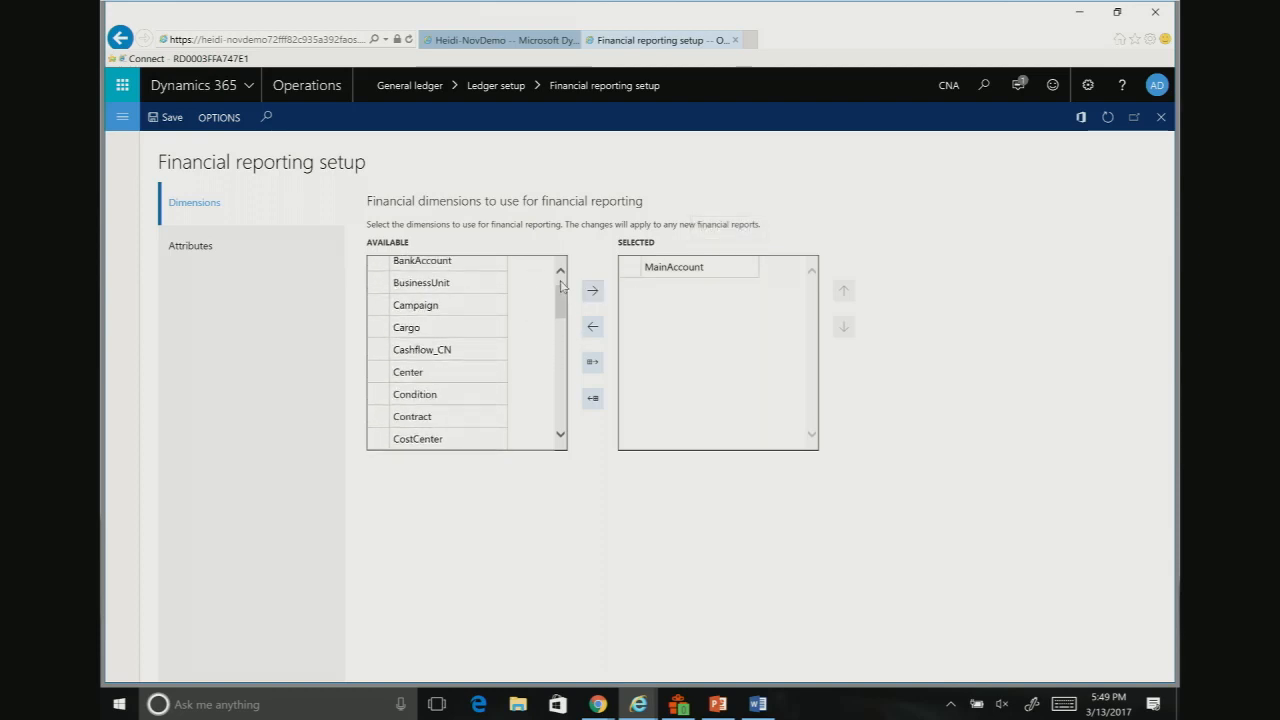
scroll(560, 287, "up", 1)
left_click(444, 307)
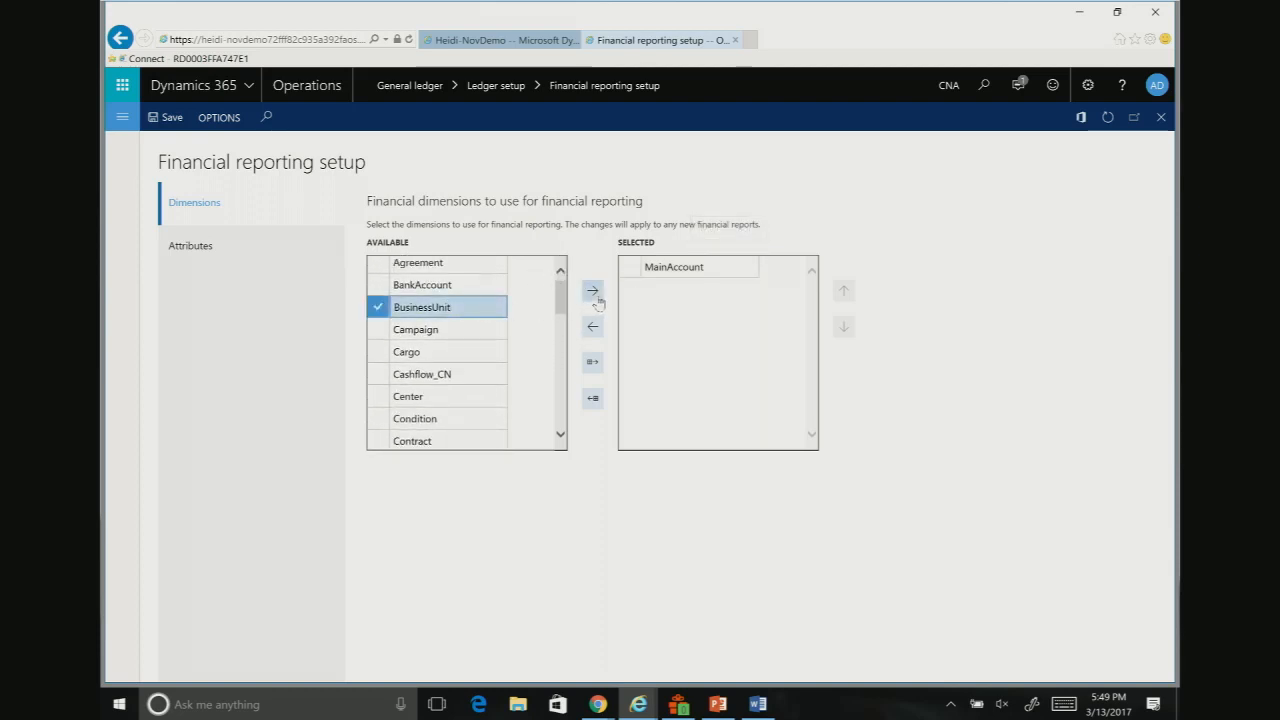
left_click(596, 296)
Step: Add Department to the selected financial reporting dimensions
scroll(560, 390, "down", 3)
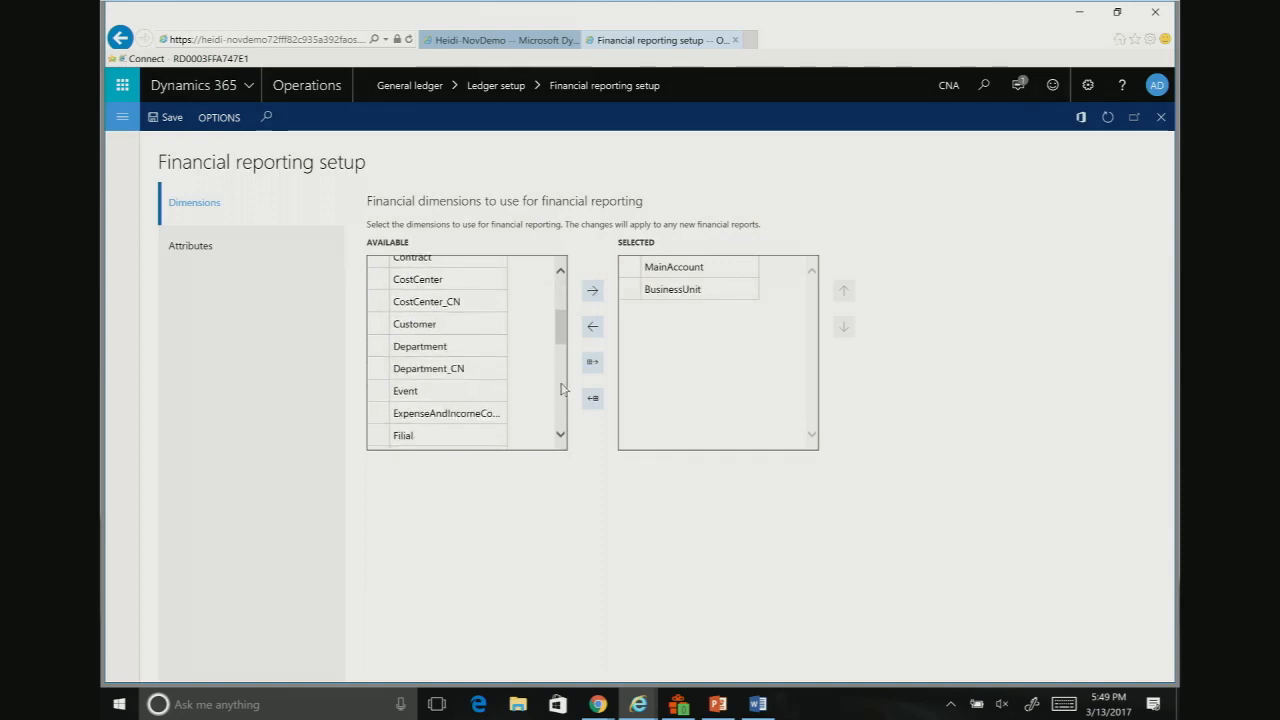
left_click(432, 340)
left_click(593, 290)
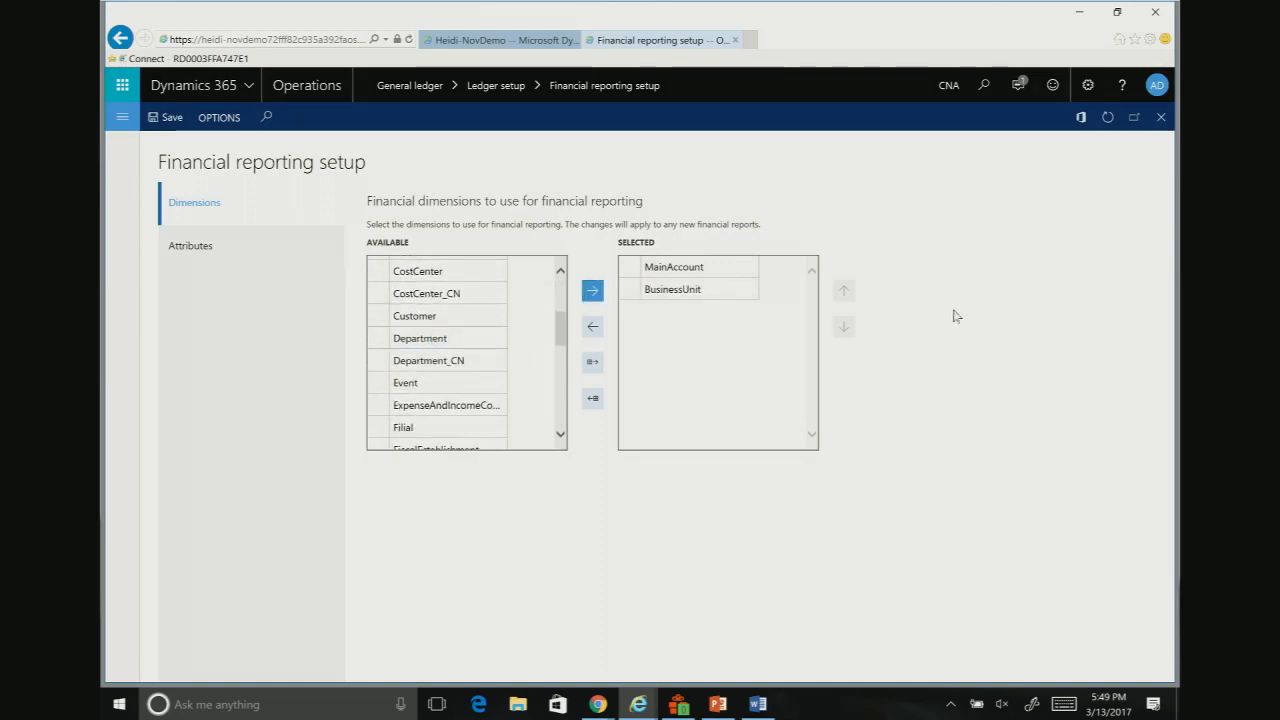
left_click(480, 338)
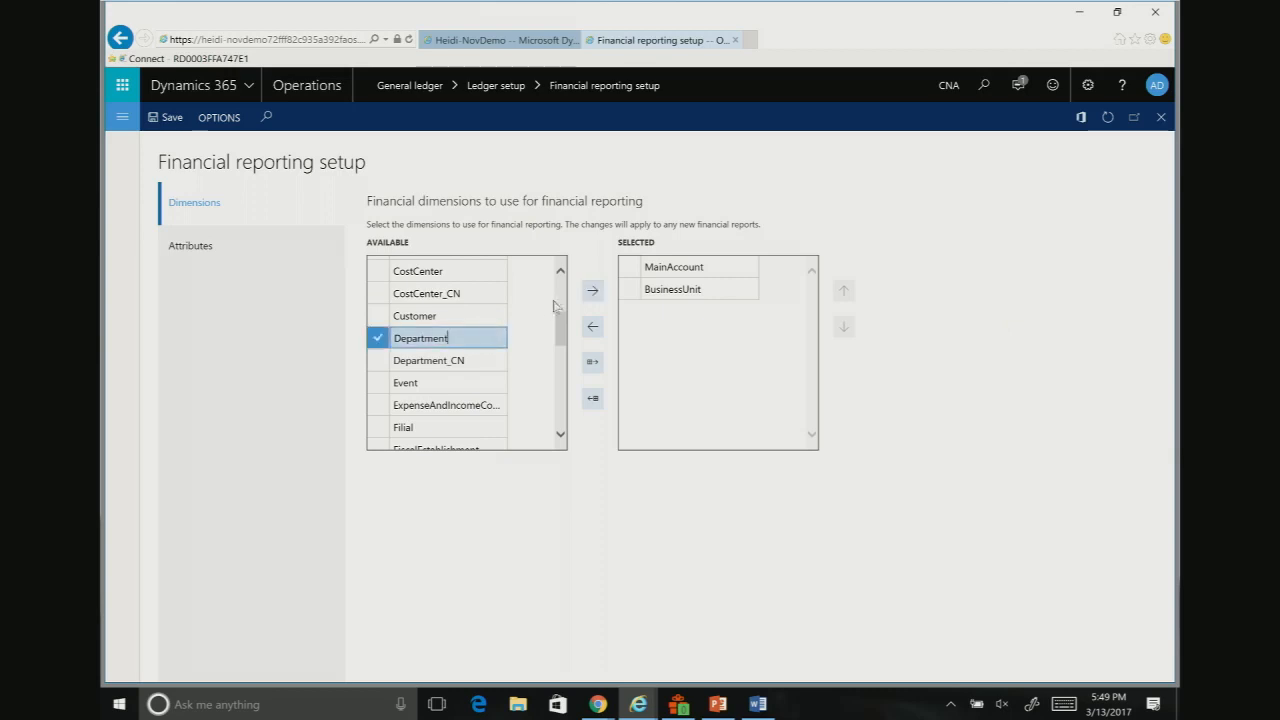
left_click(593, 290)
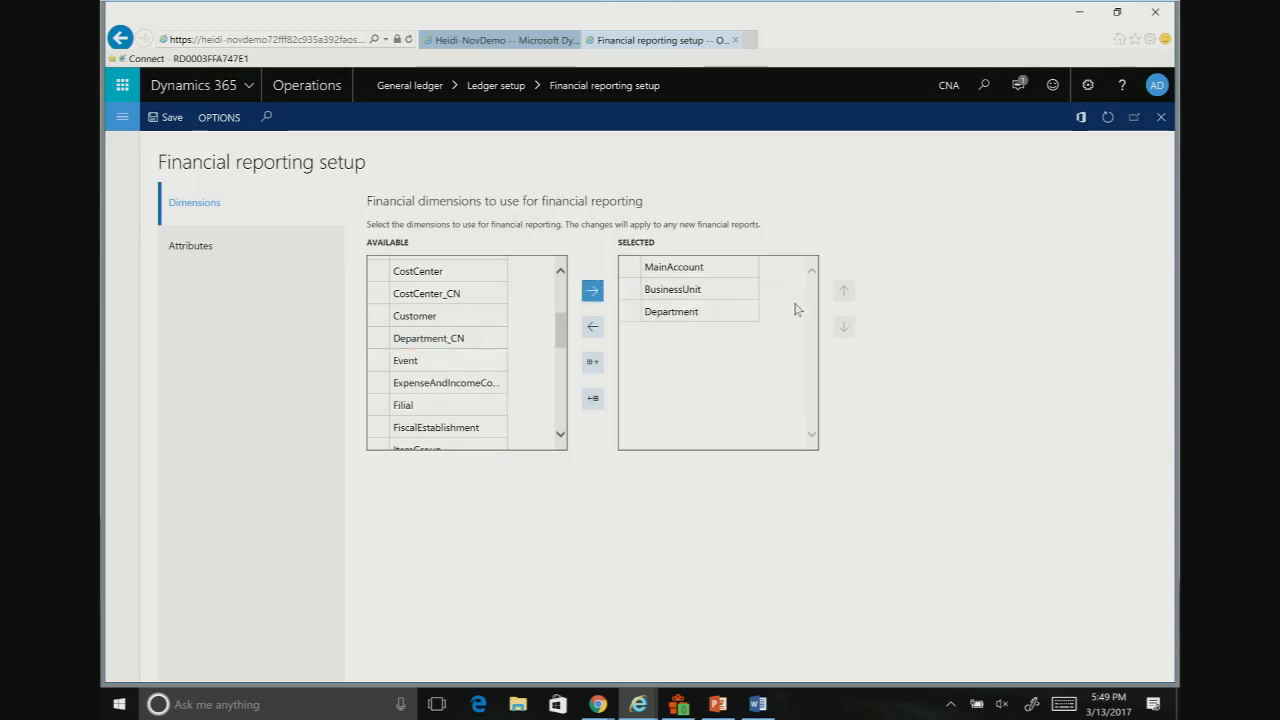
Step: Place Department above BusinessUnit in the selected dimensions, and save the dimension changes while switching to the reporting attributes
left_click(724, 311)
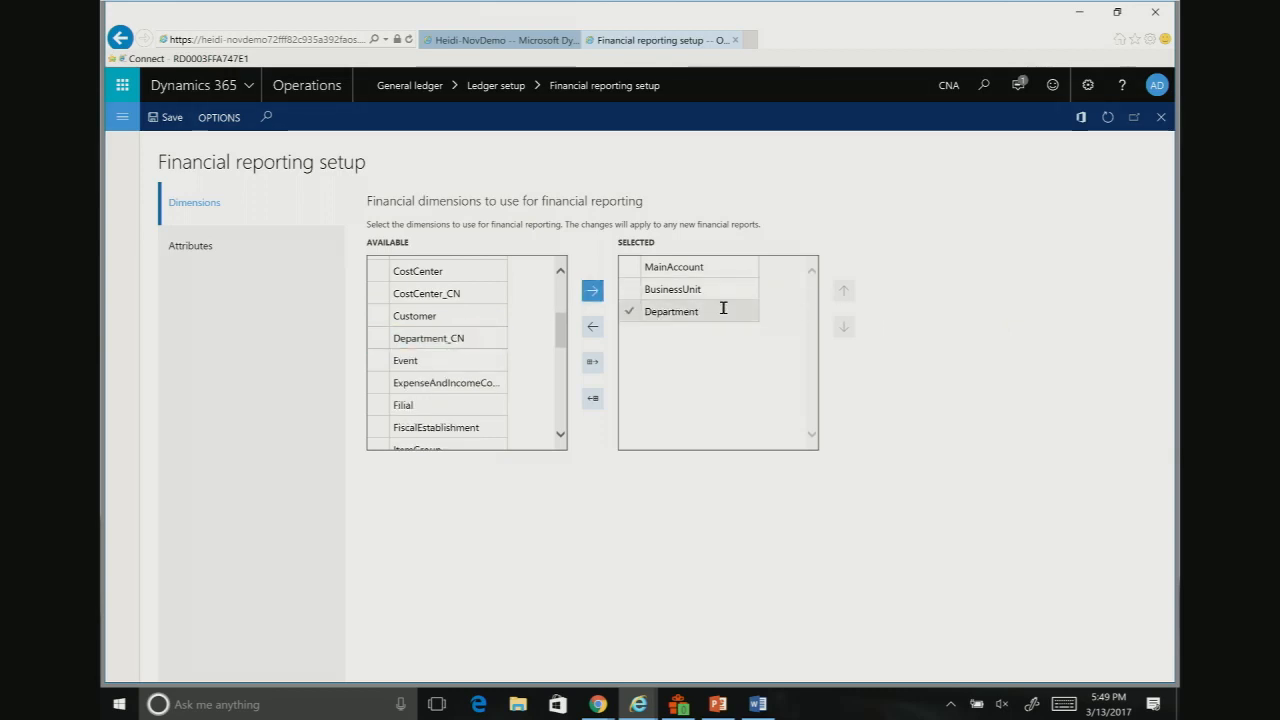
left_click(844, 293)
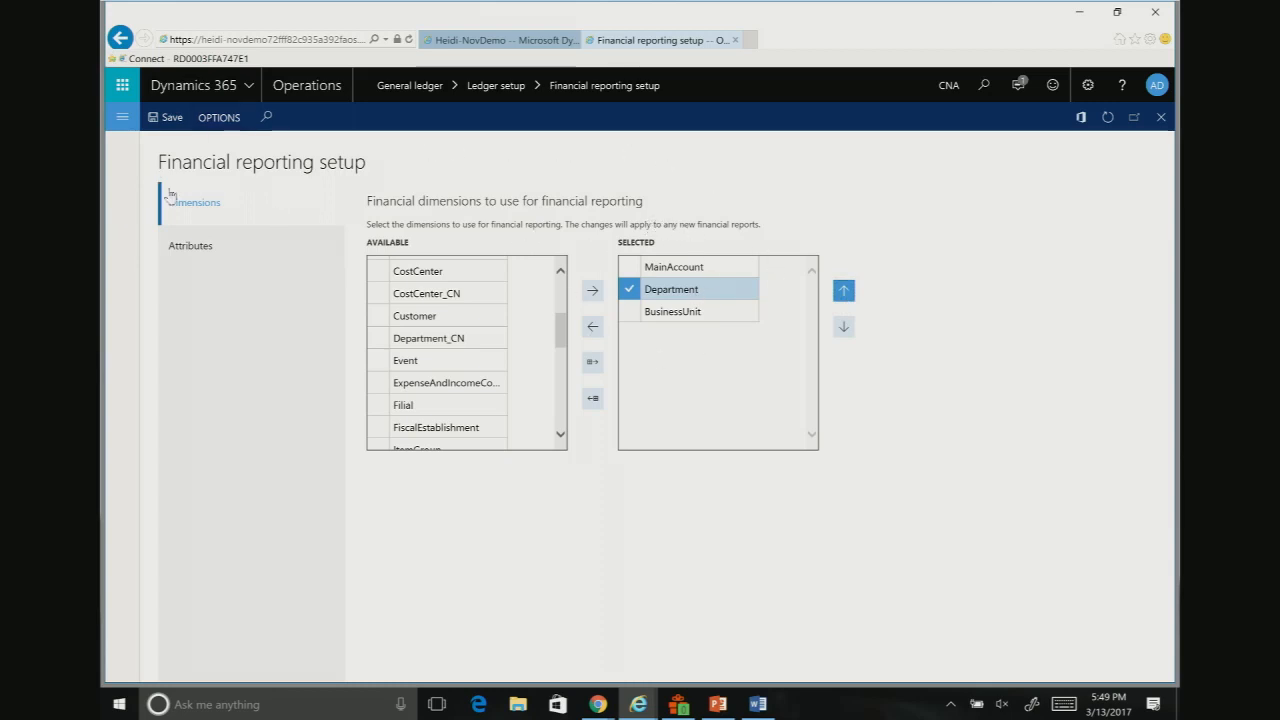
left_click(197, 253)
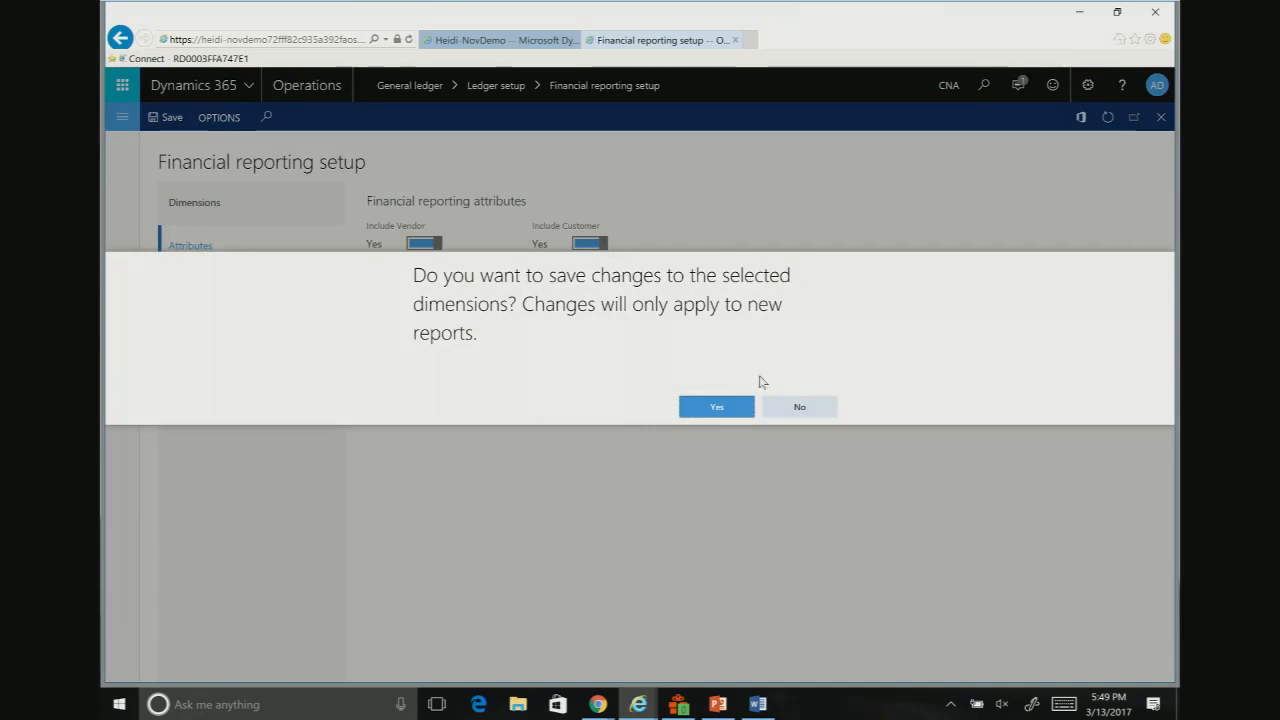
left_click(717, 406)
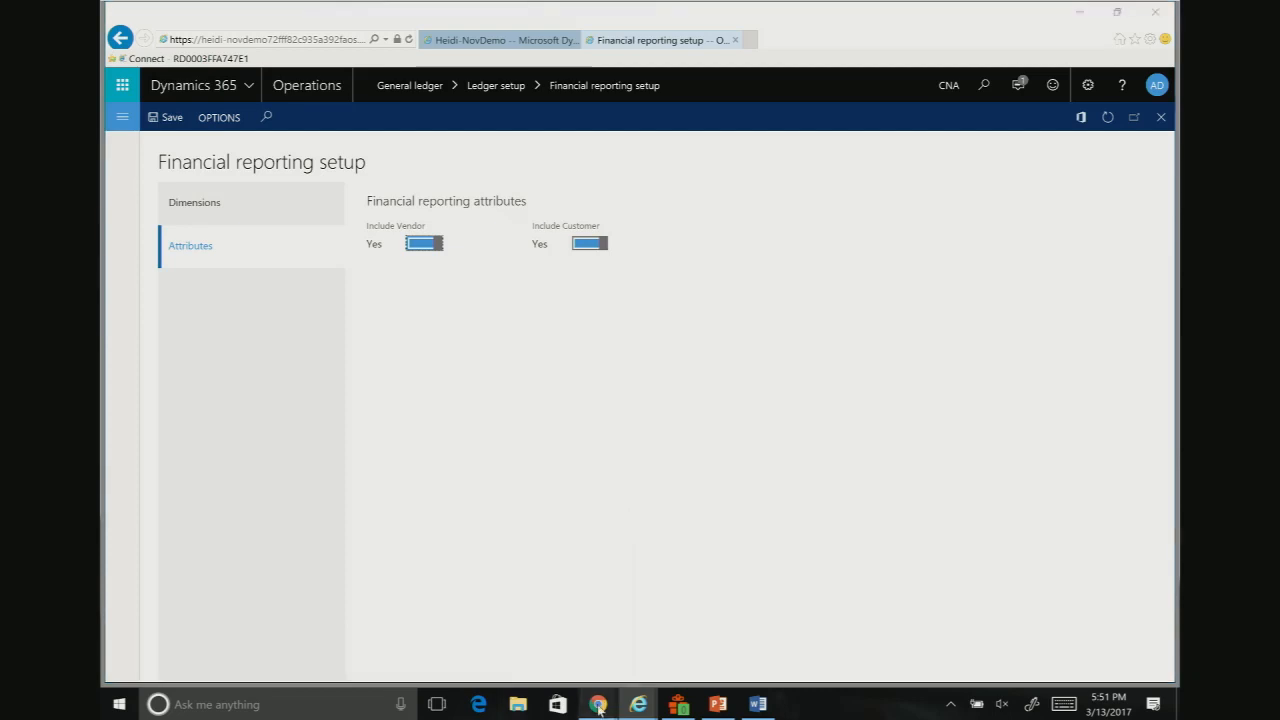
Step: Switch to the D365LabSBX2 session in Chrome, refresh it, and open the Audit Details - Default financial report for editing
mouse_move(598, 704)
left_click(648, 572)
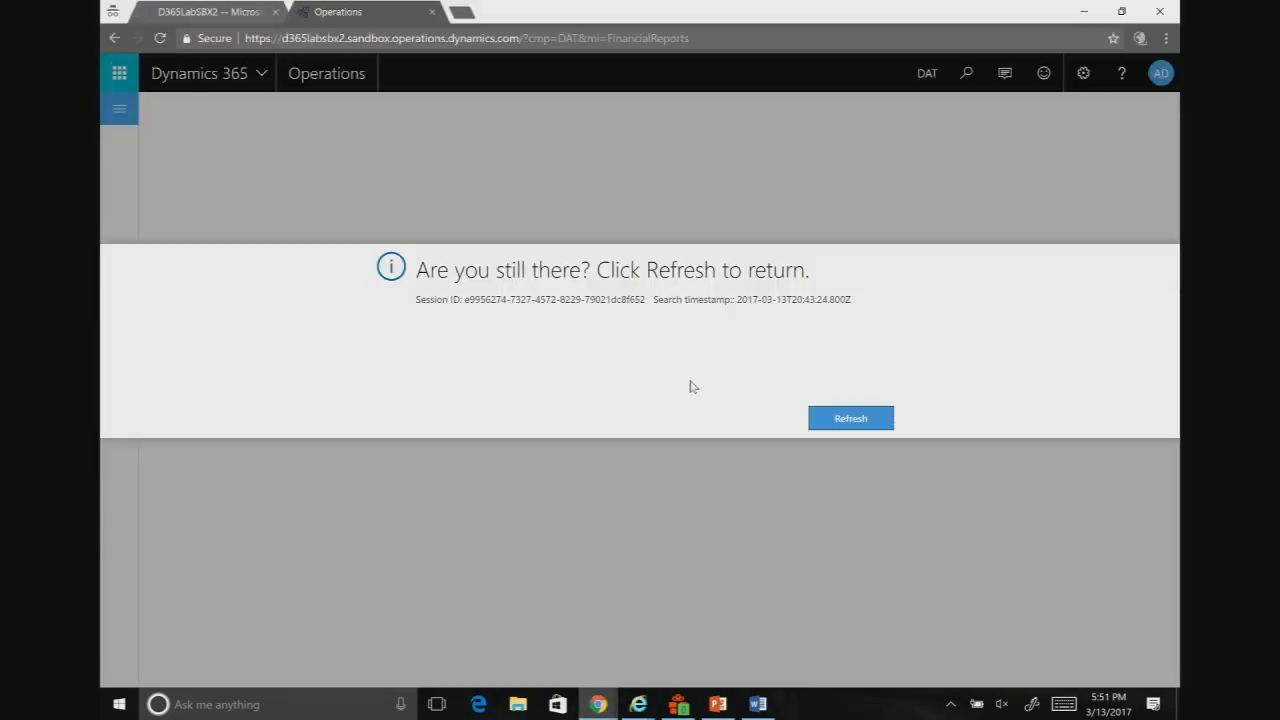
left_click(835, 421)
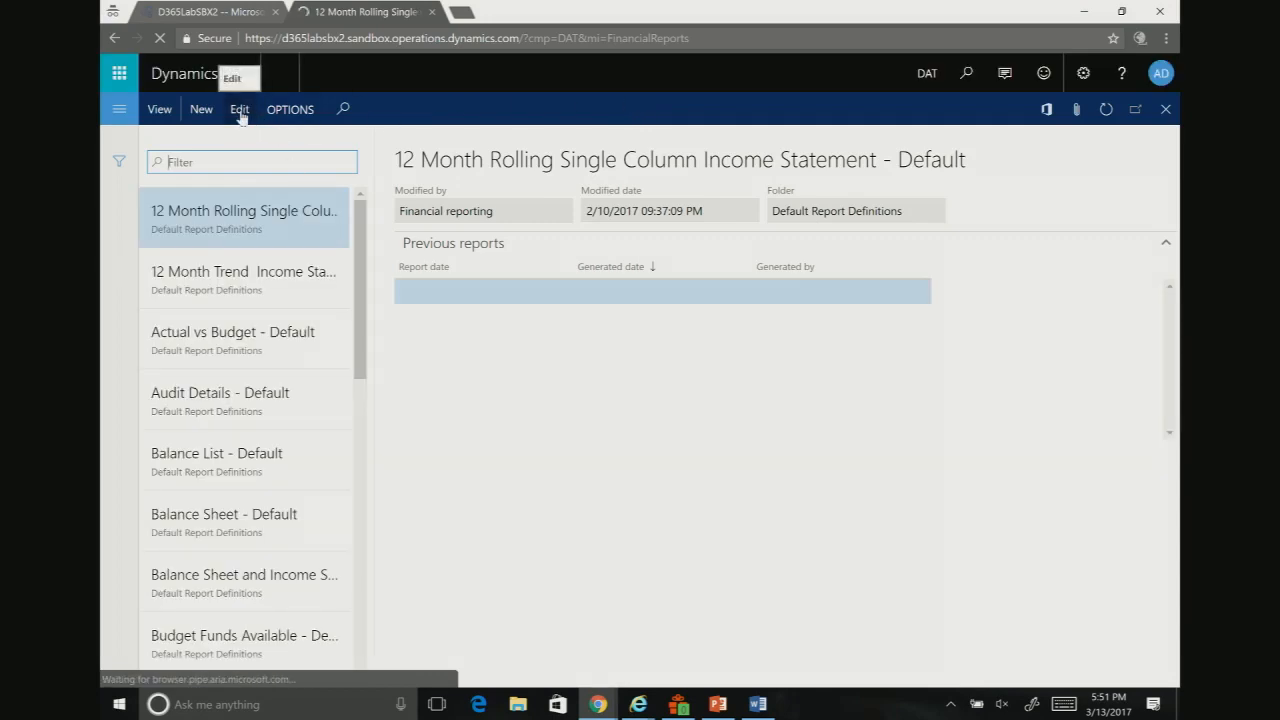
left_click(231, 401)
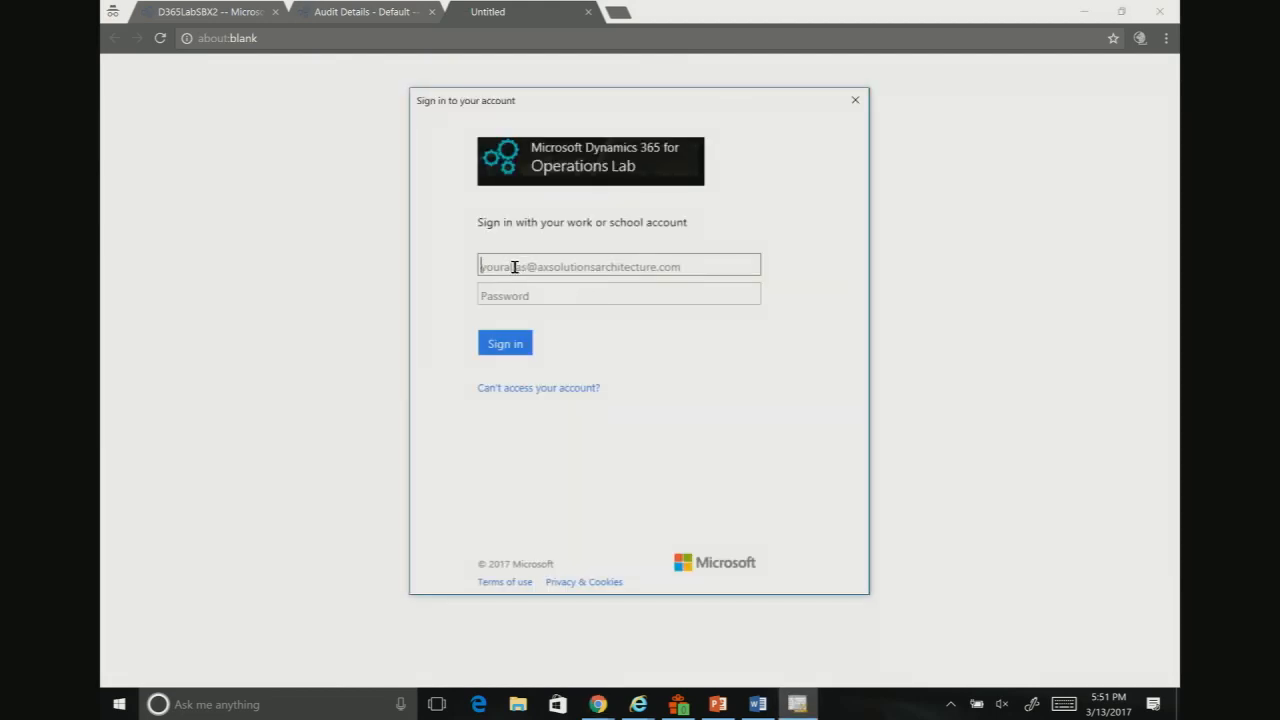
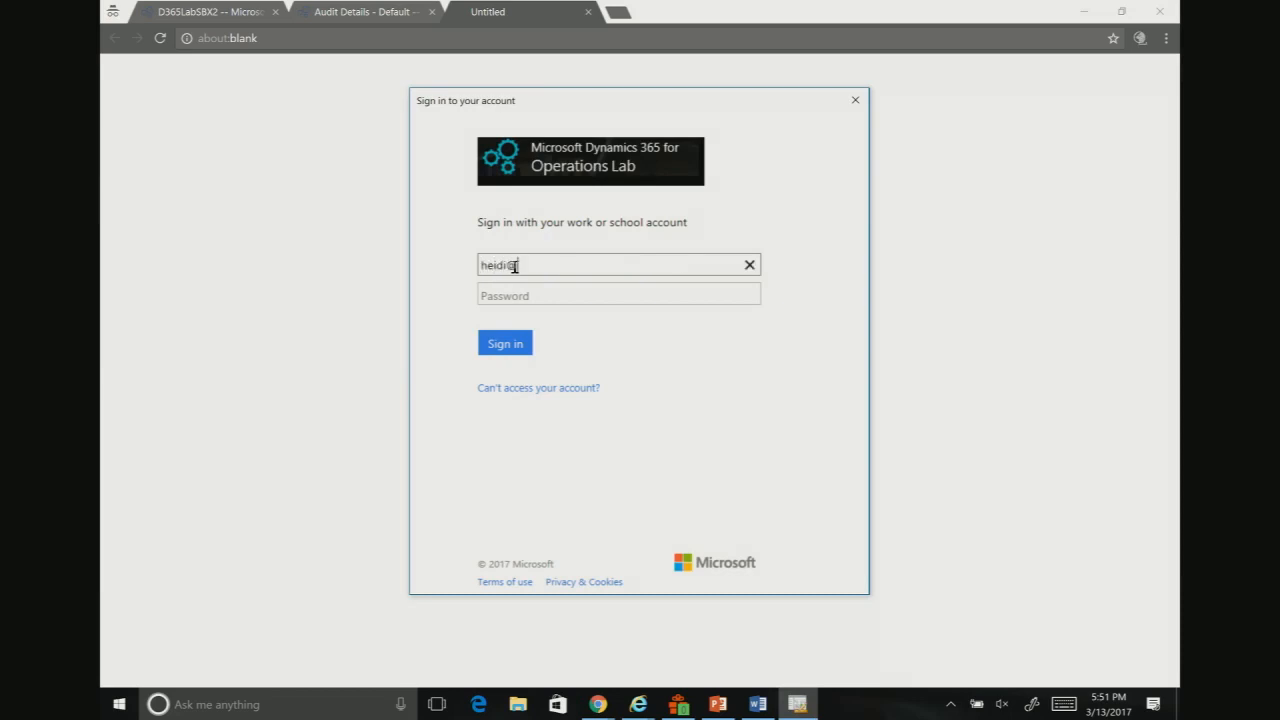
key("Tab")
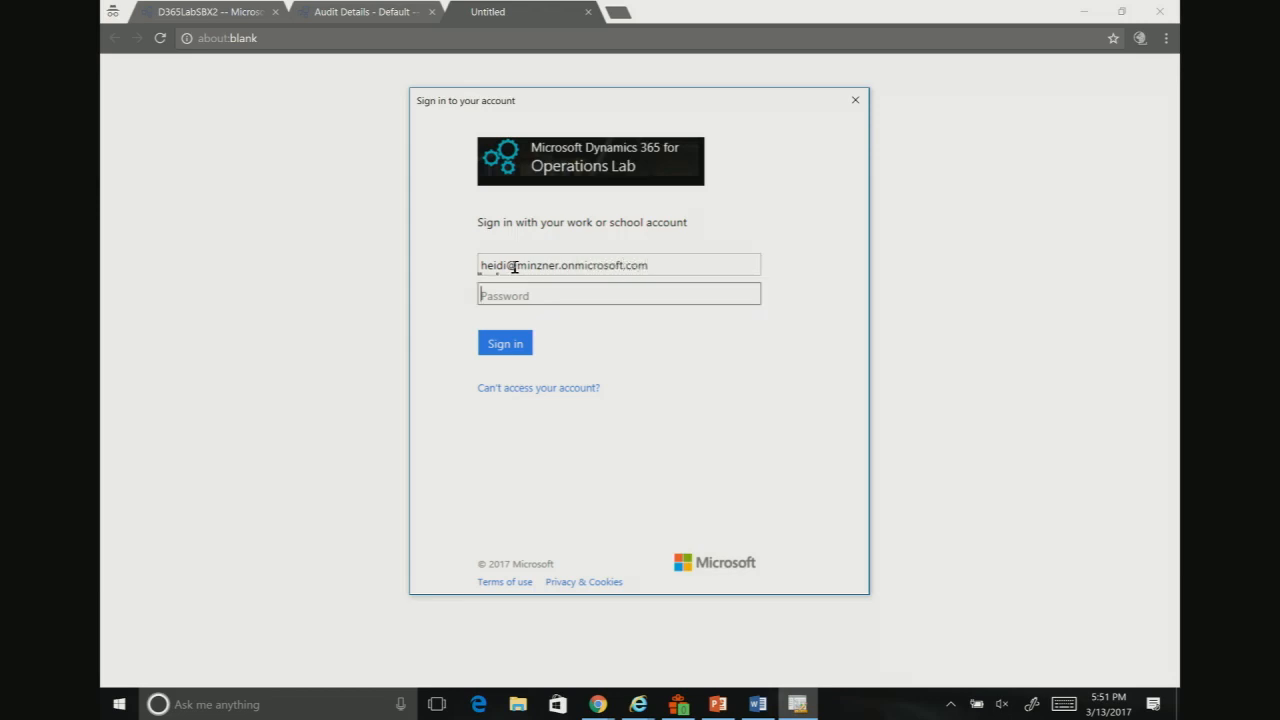
type("••")
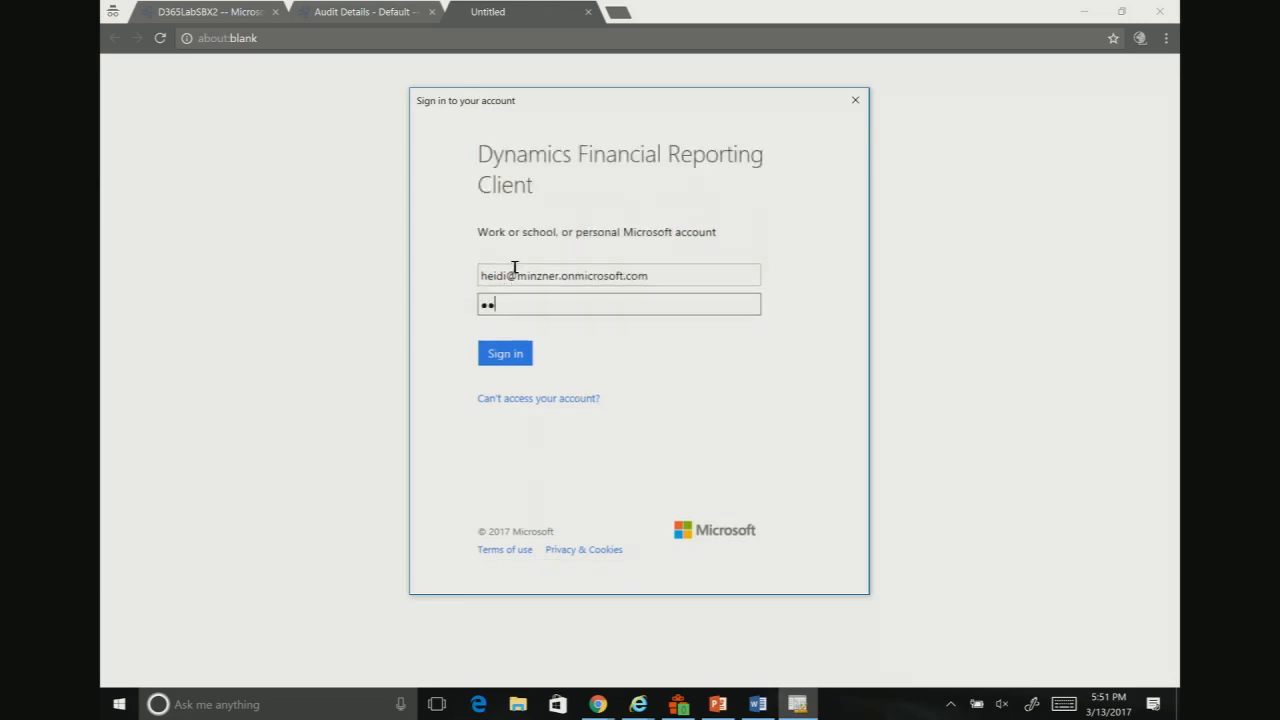
type("•••••")
left_click_drag(684, 276, 330, 280)
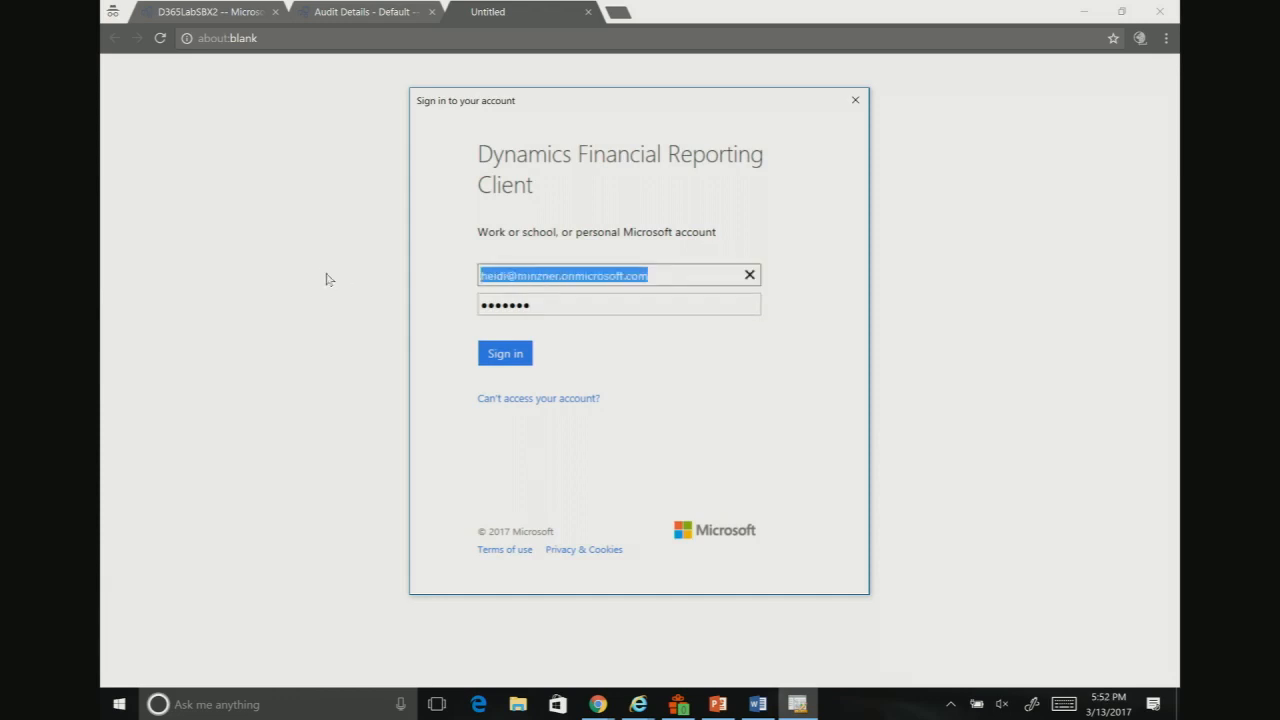
key("BackSpace")
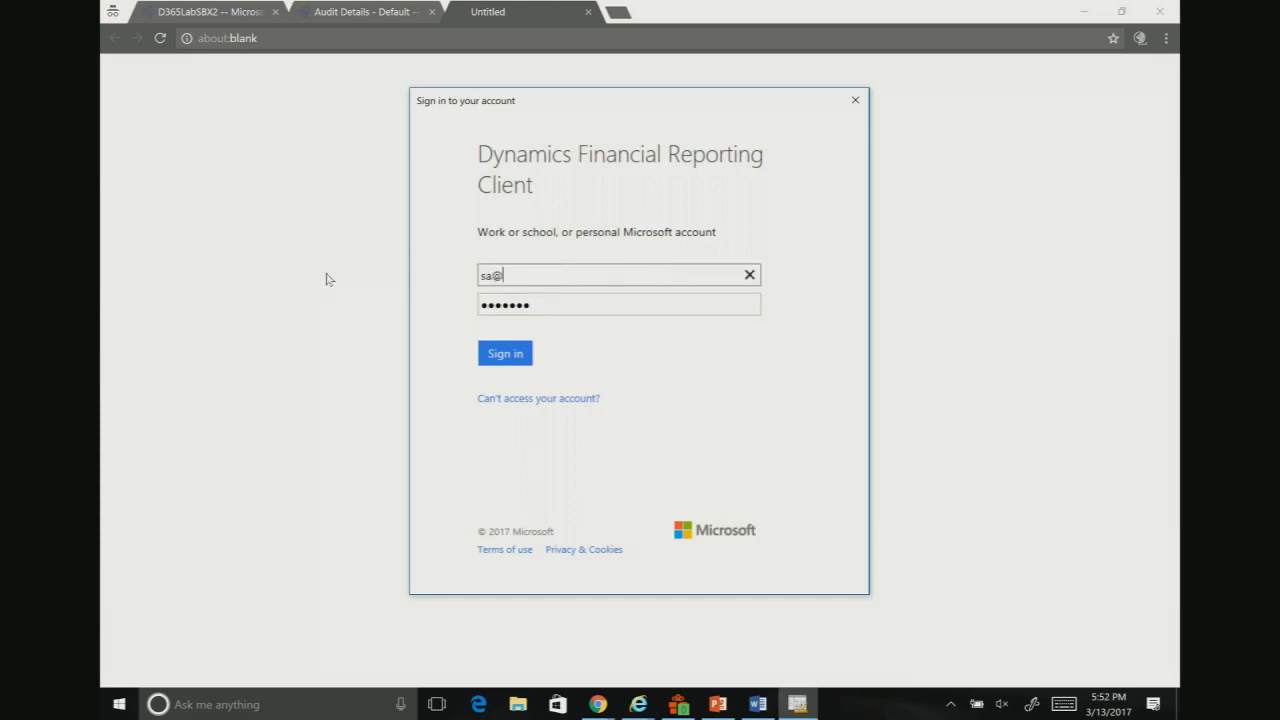
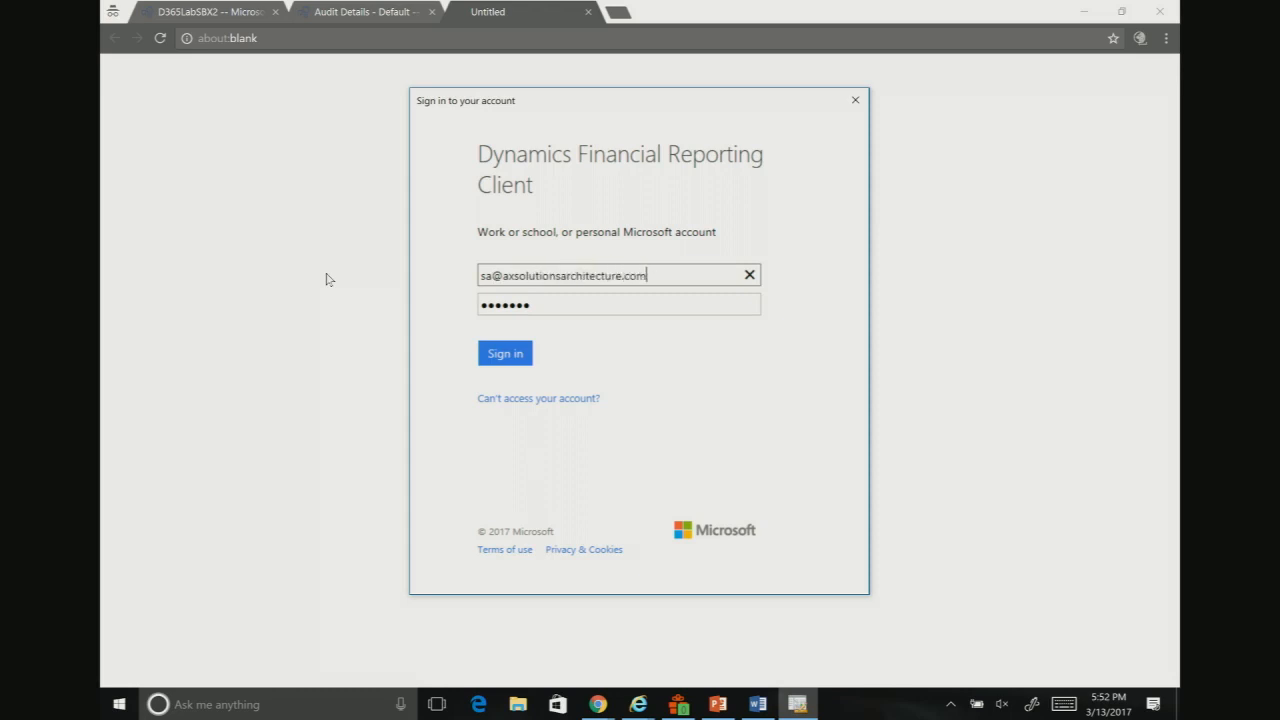
Step: Sign in to the Dynamics Financial Reporting Client with the lab account's e-mail and password
key("Tab")
type("•••")
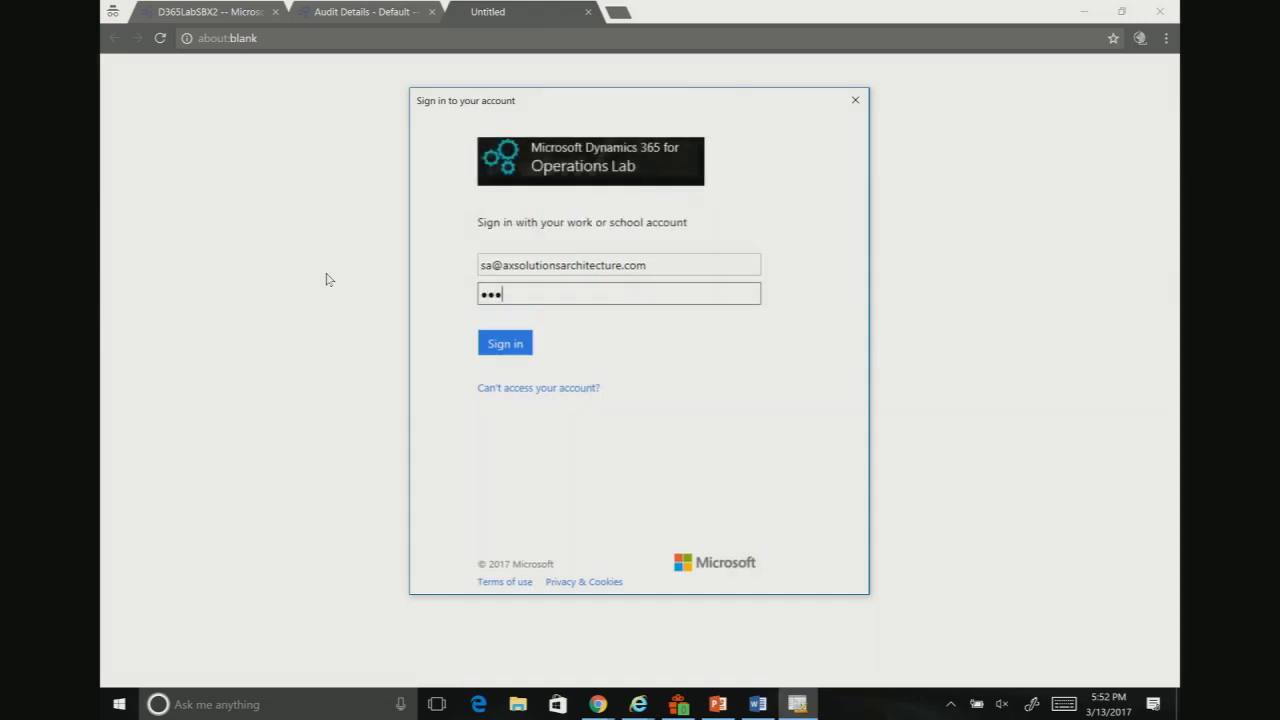
type("•••••••")
key("Return")
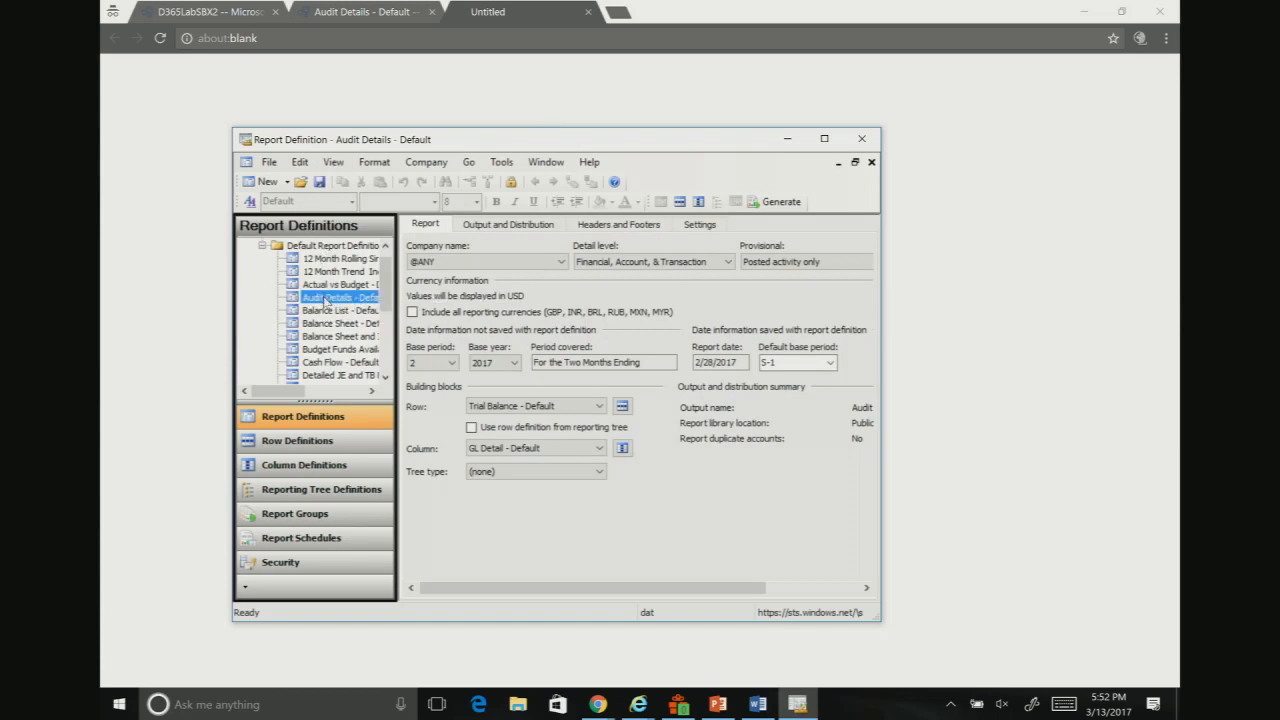
Step: Open the Income Statement - Default report from the default report definitions
left_click(333, 324)
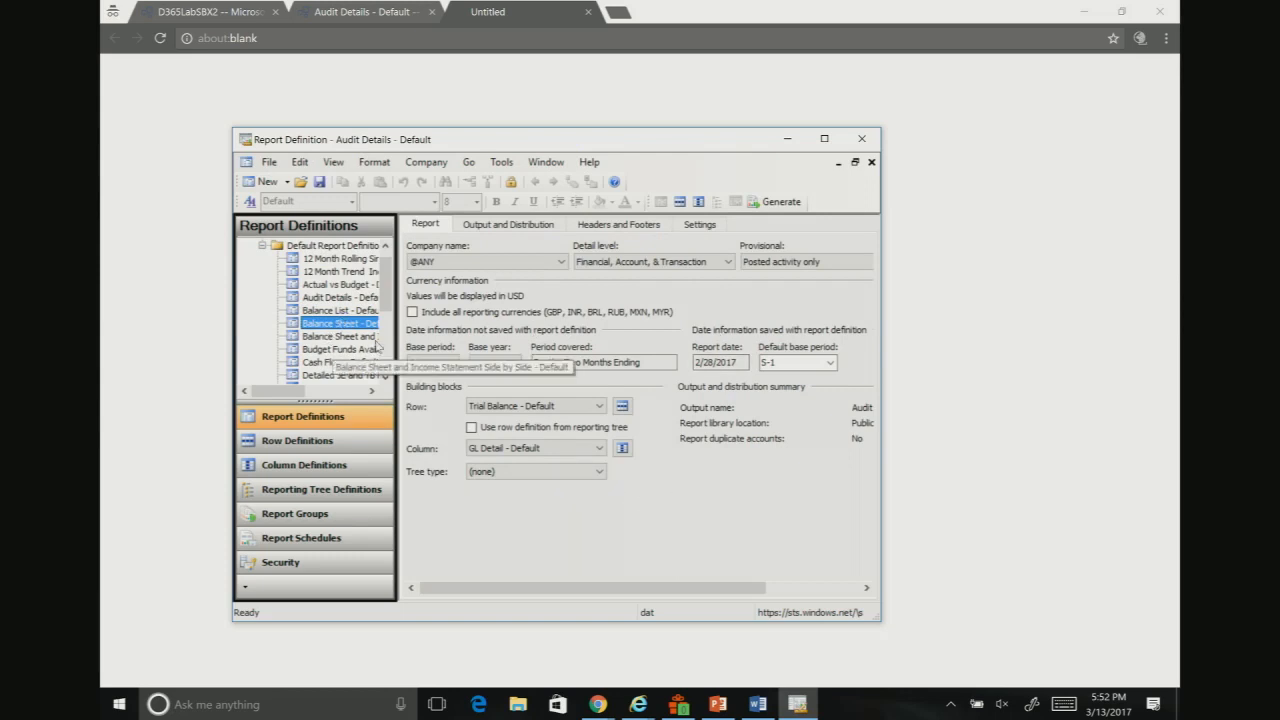
scroll(338, 340, "down", 3)
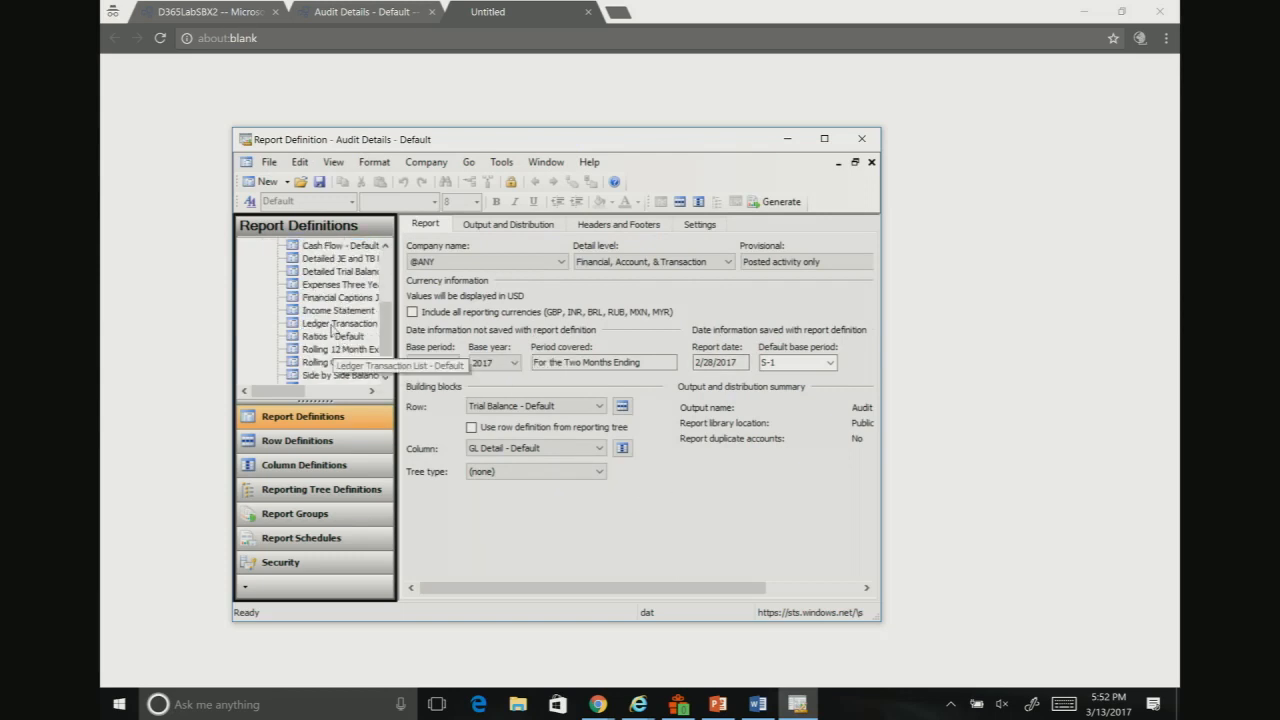
left_click(326, 312)
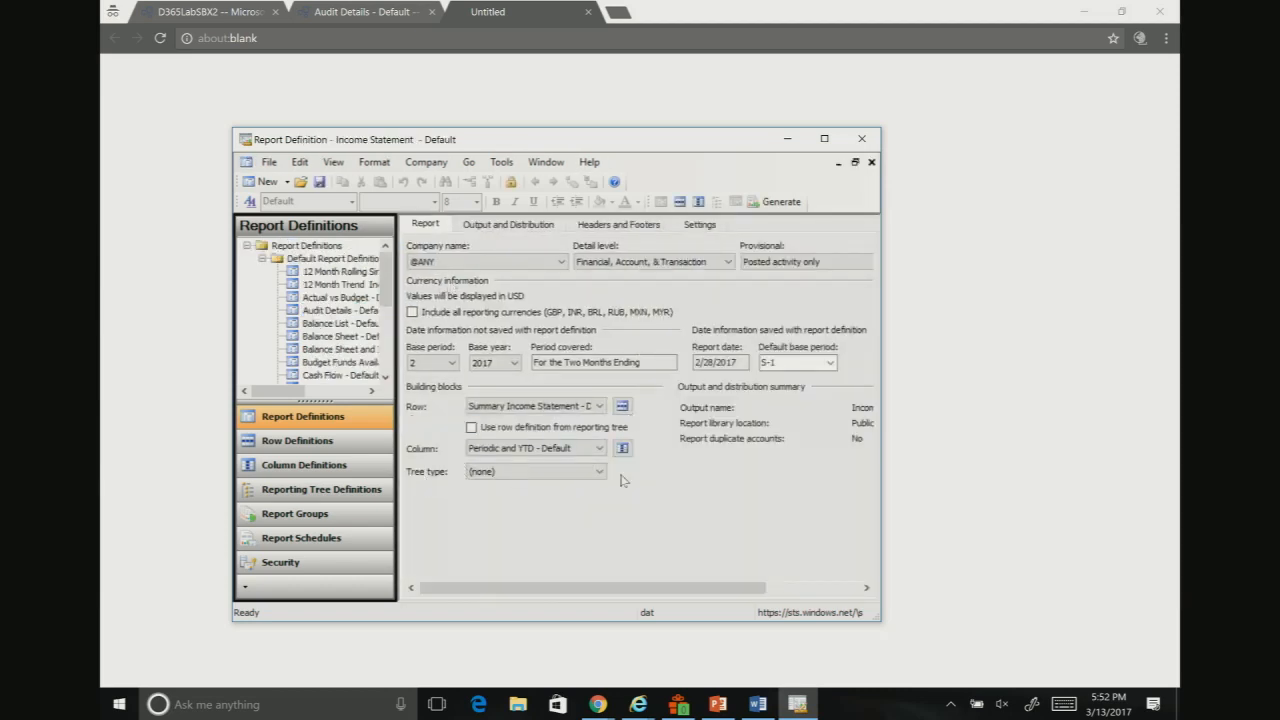
Step: Set the report's tree type to Organization Hierarchies with the Contoso Holdings tree, and open that tree's definition
left_click(599, 473)
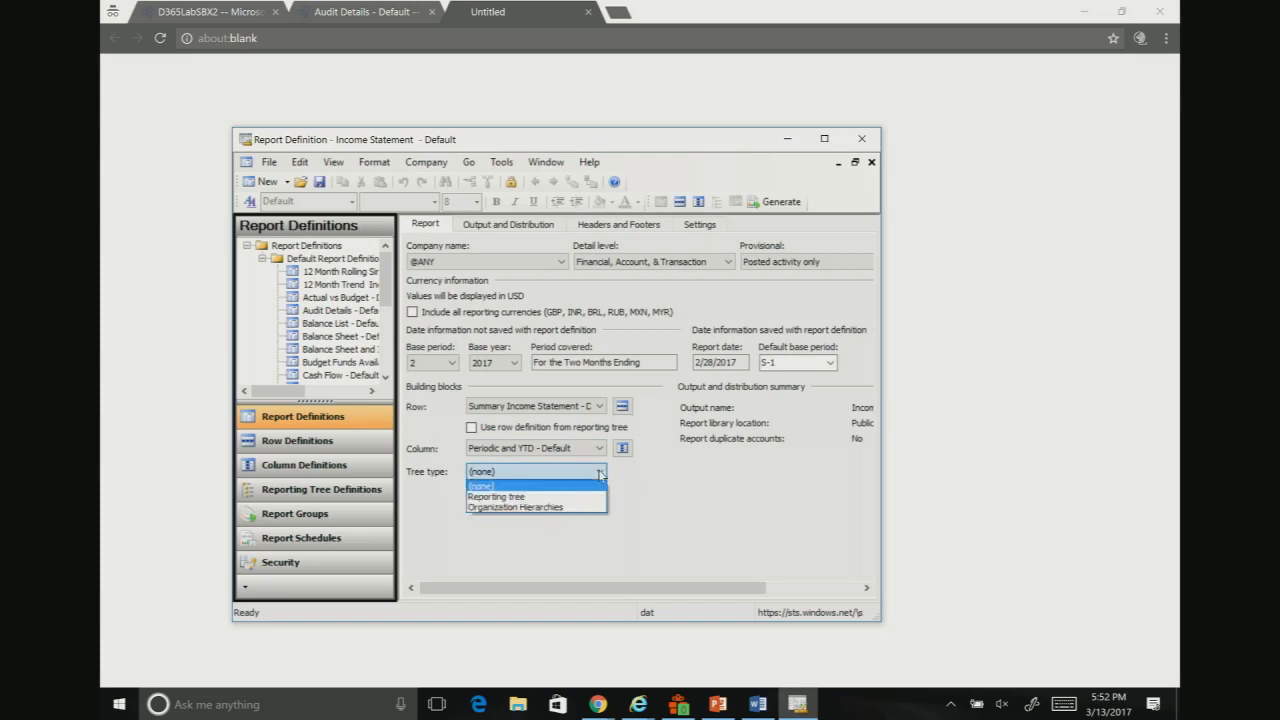
left_click(538, 508)
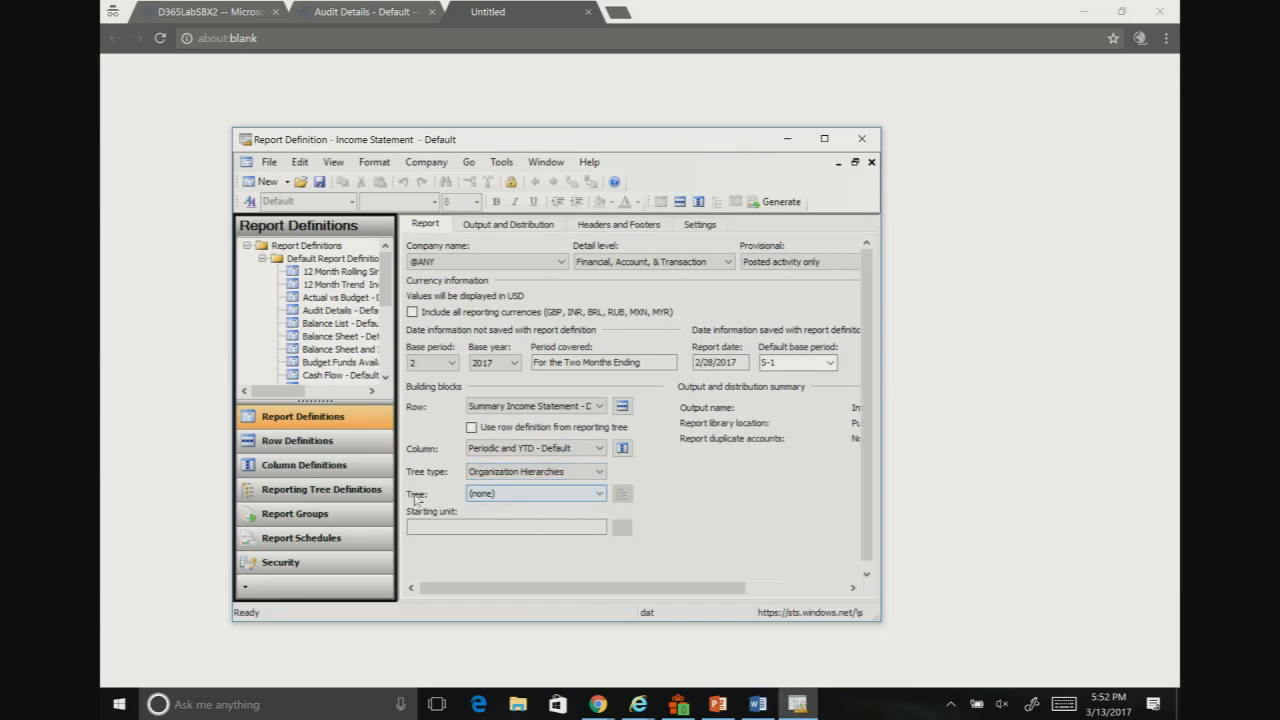
left_click(521, 494)
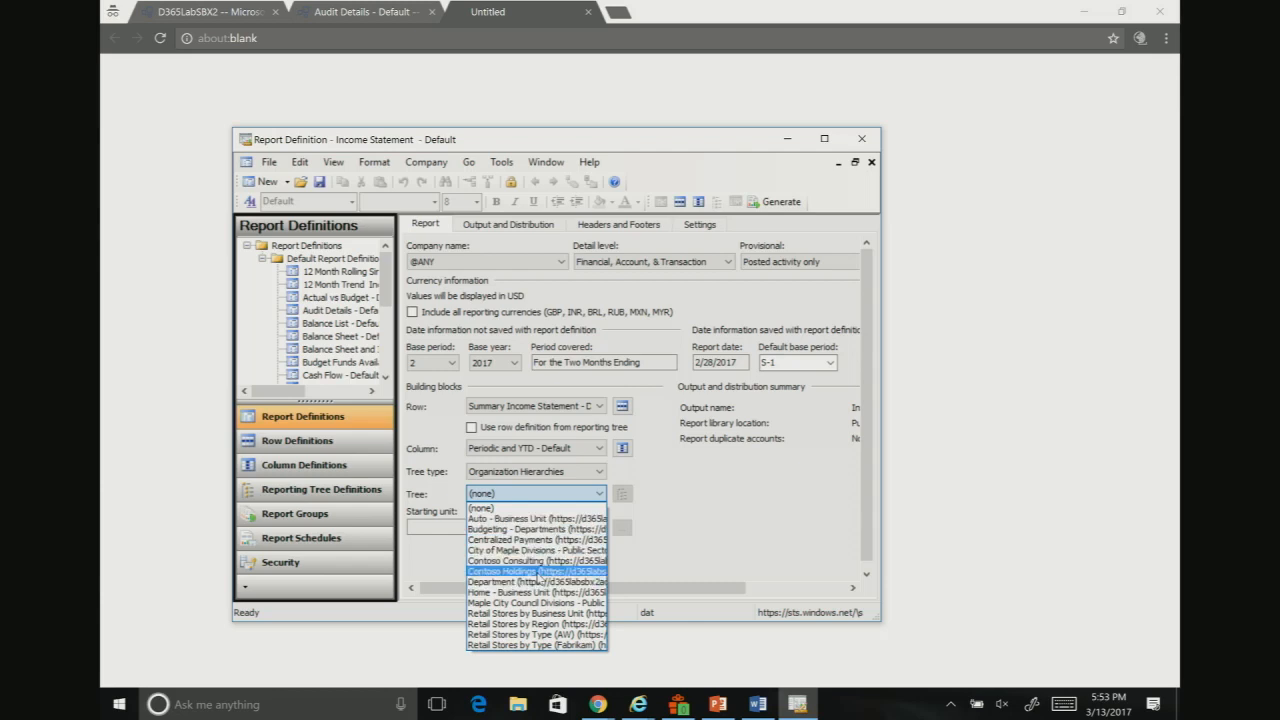
left_click(538, 573)
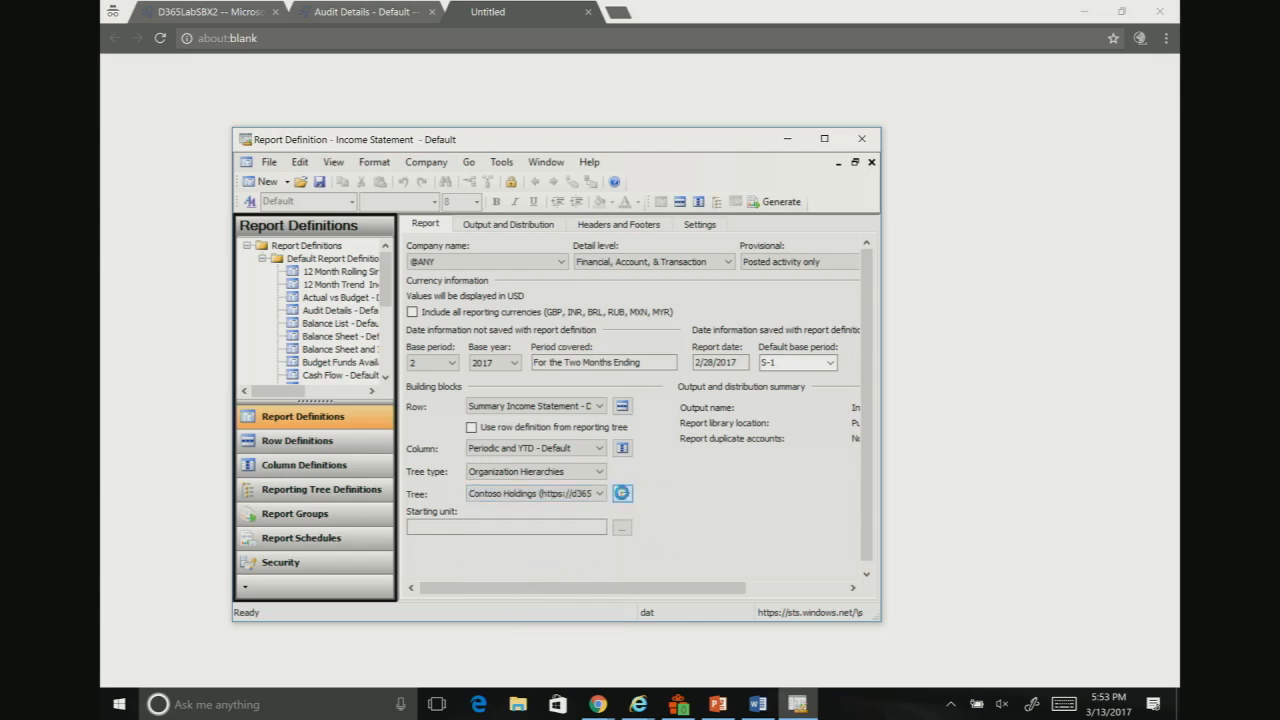
left_click(622, 493)
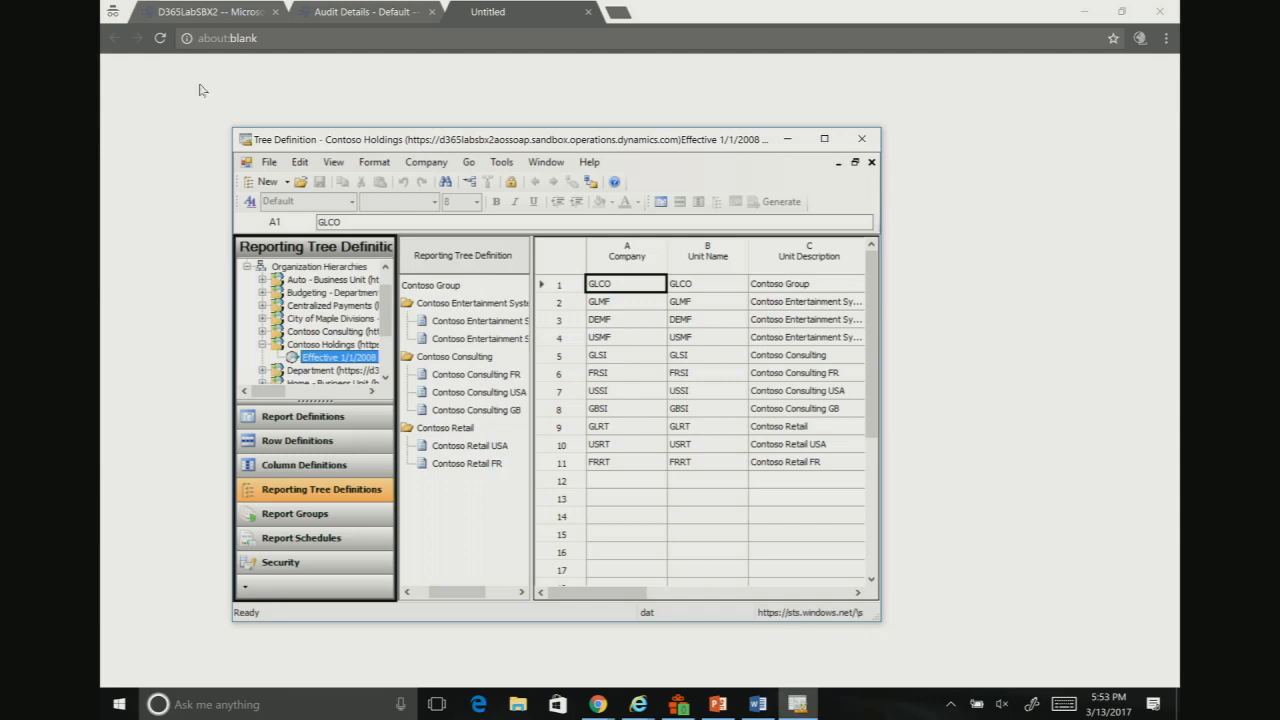
Step: Switch back to the DesigningCOA presentation in PowerPoint
left_click(717, 704)
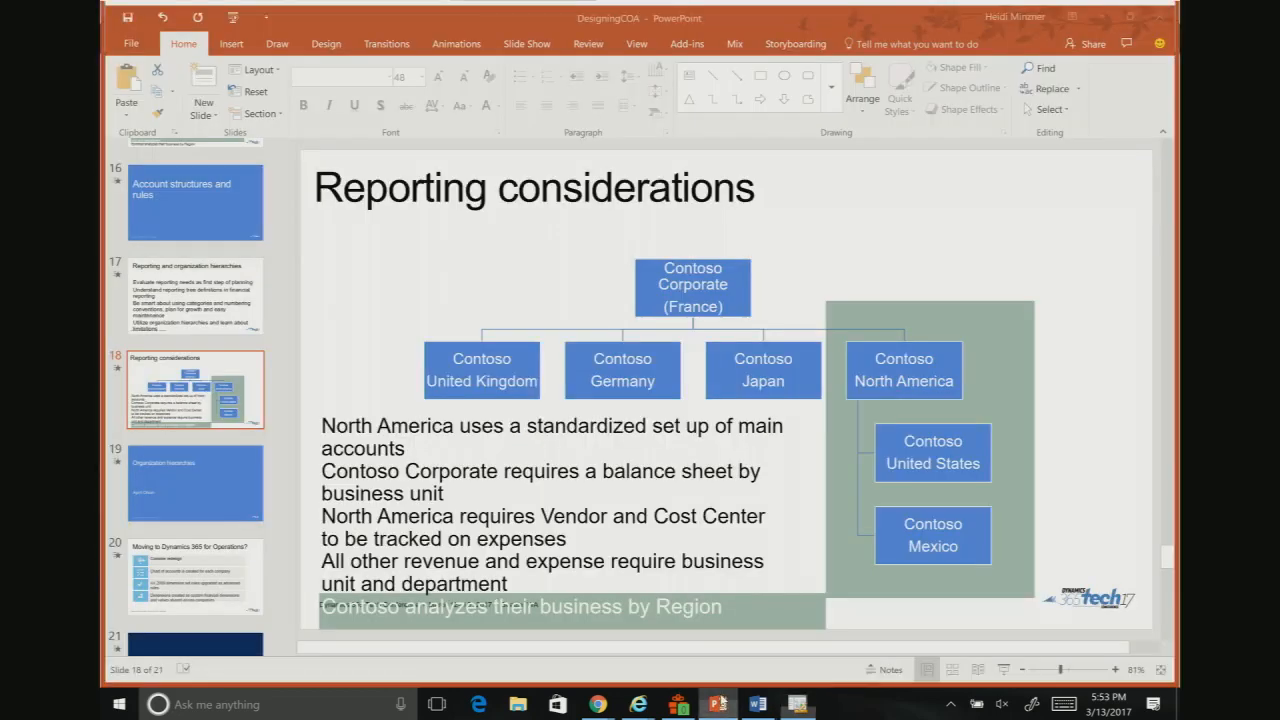